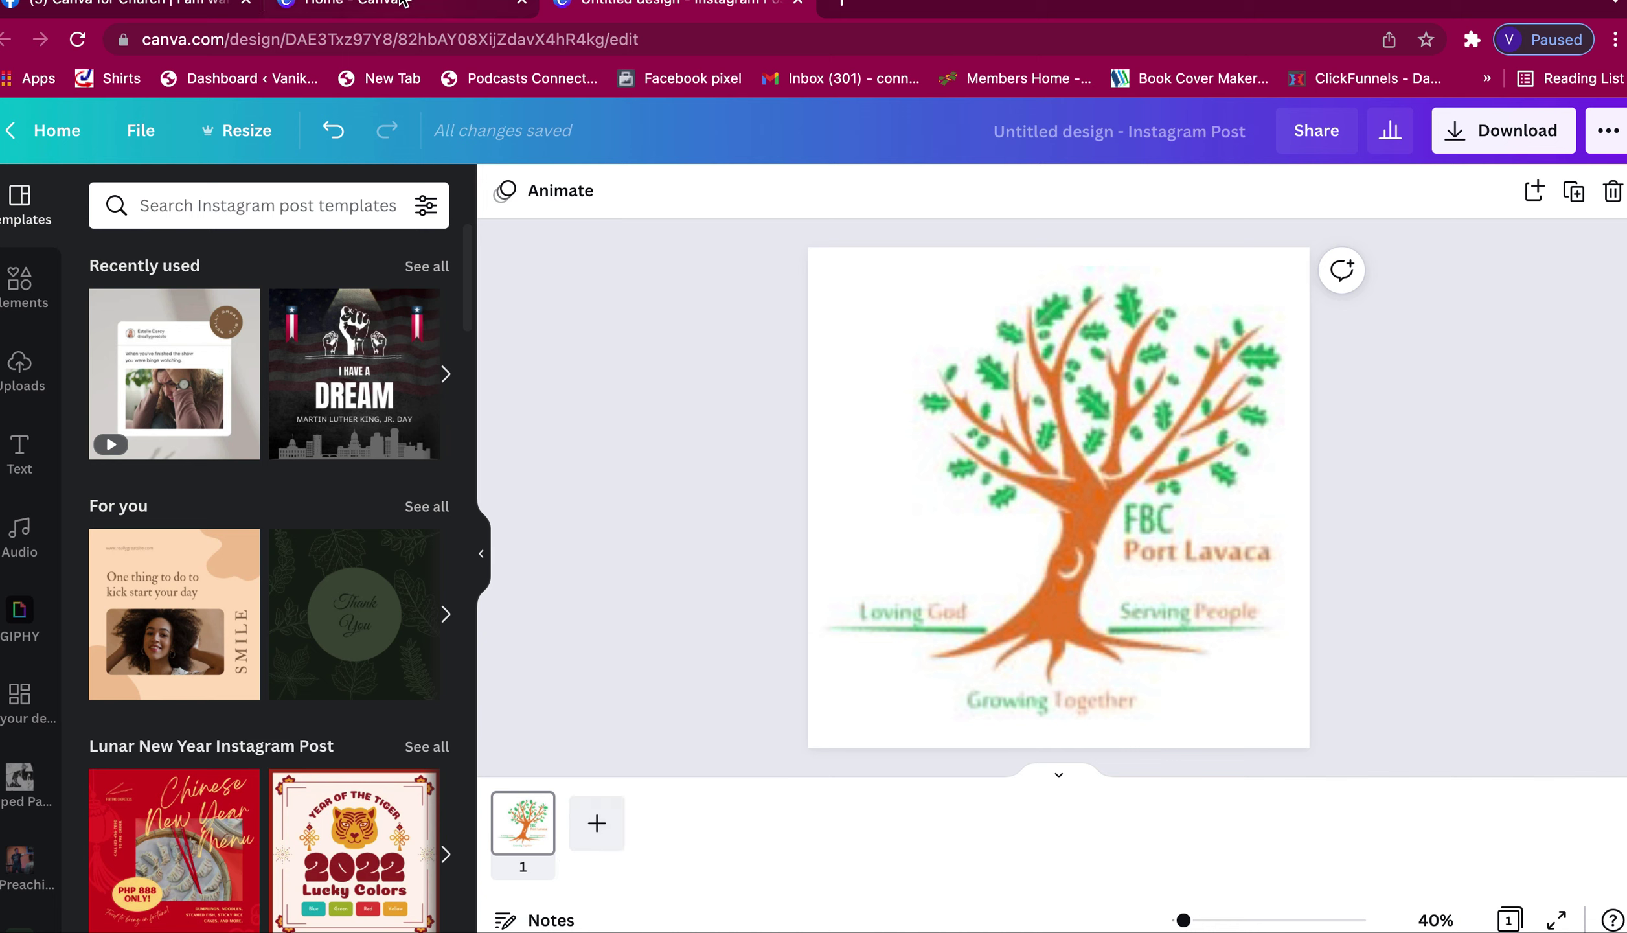
# - Look up 'logo' design types on the Canva home page, then return to the tree logo design
pyautogui.click(331, 16)
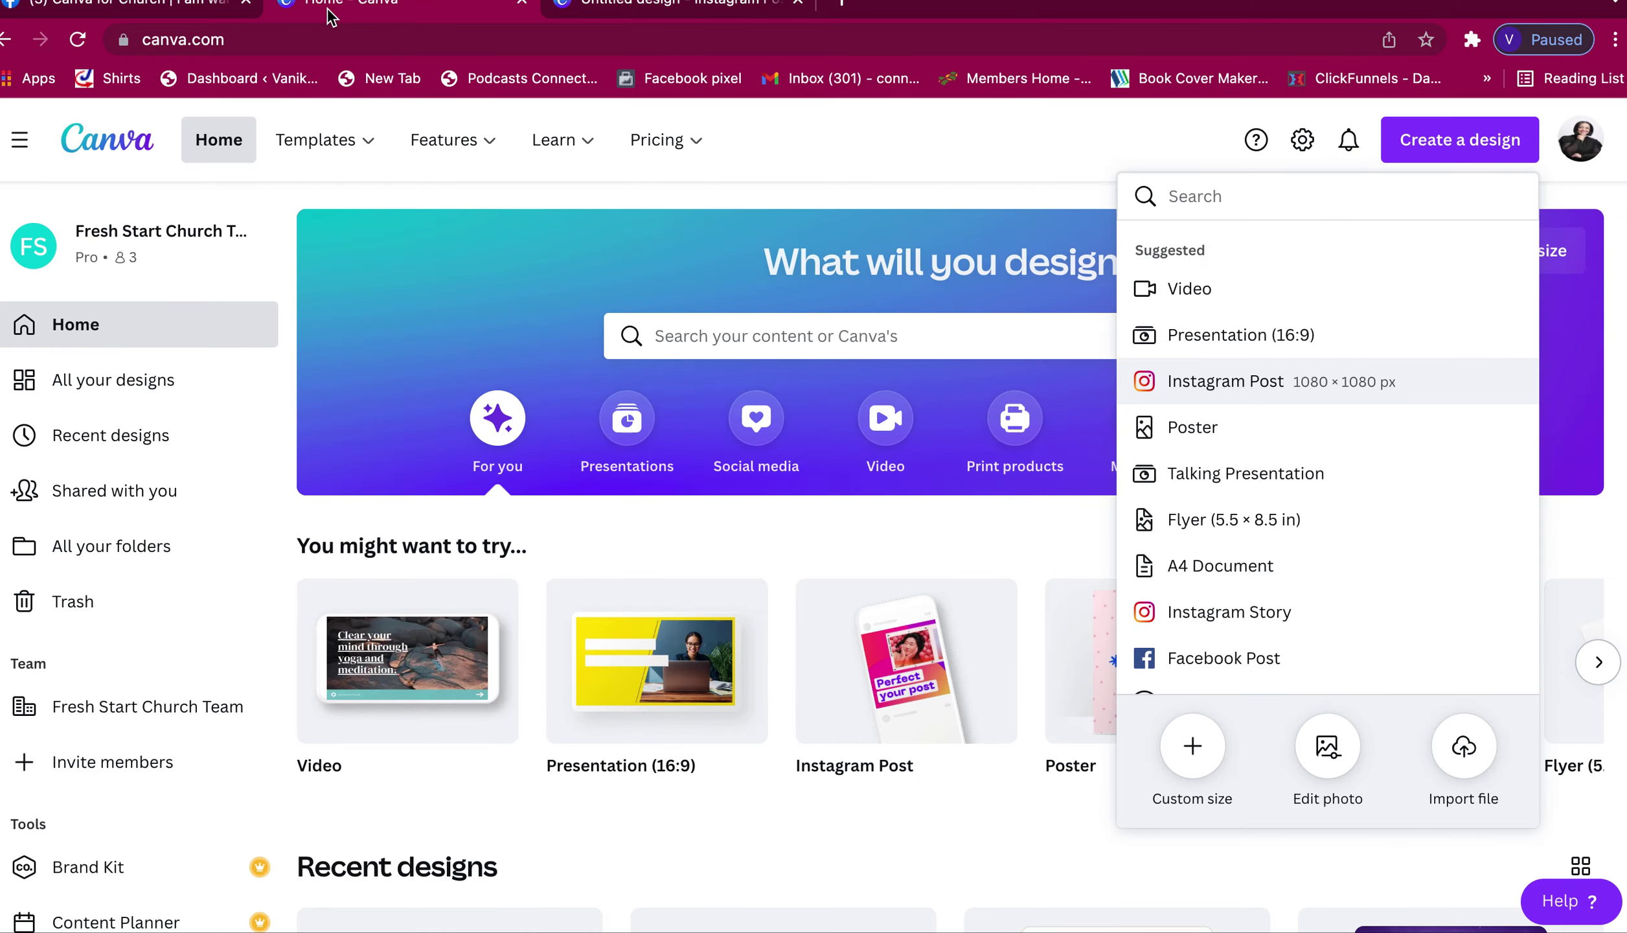
pyautogui.click(1259, 208)
pyautogui.write('logo')
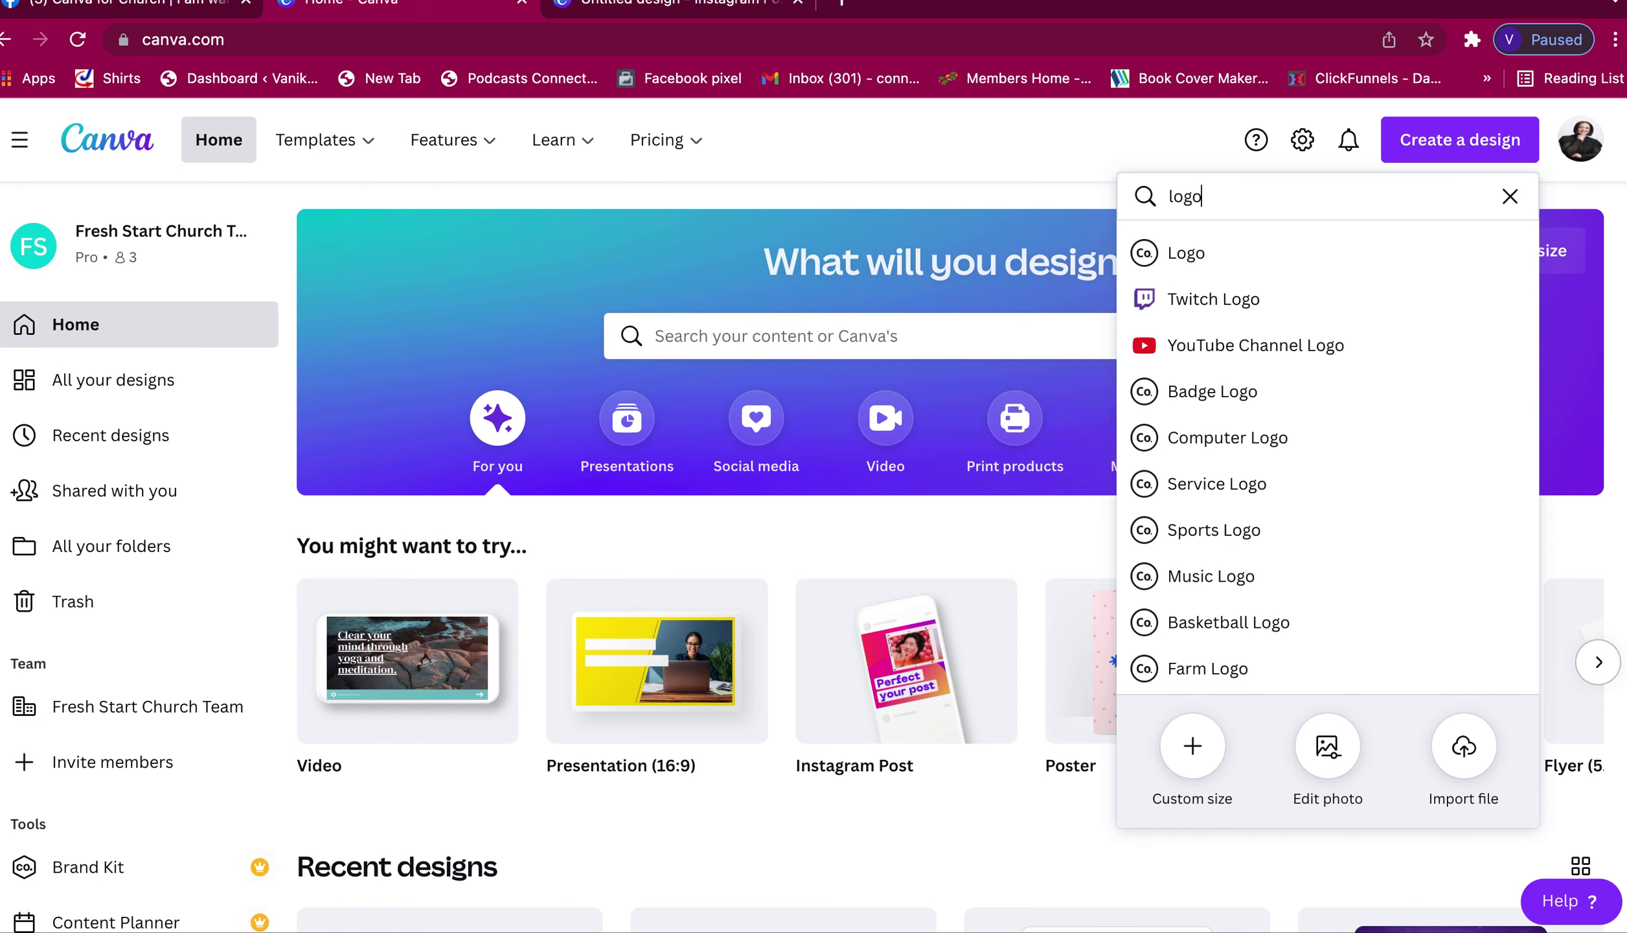
pyautogui.click(1021, 179)
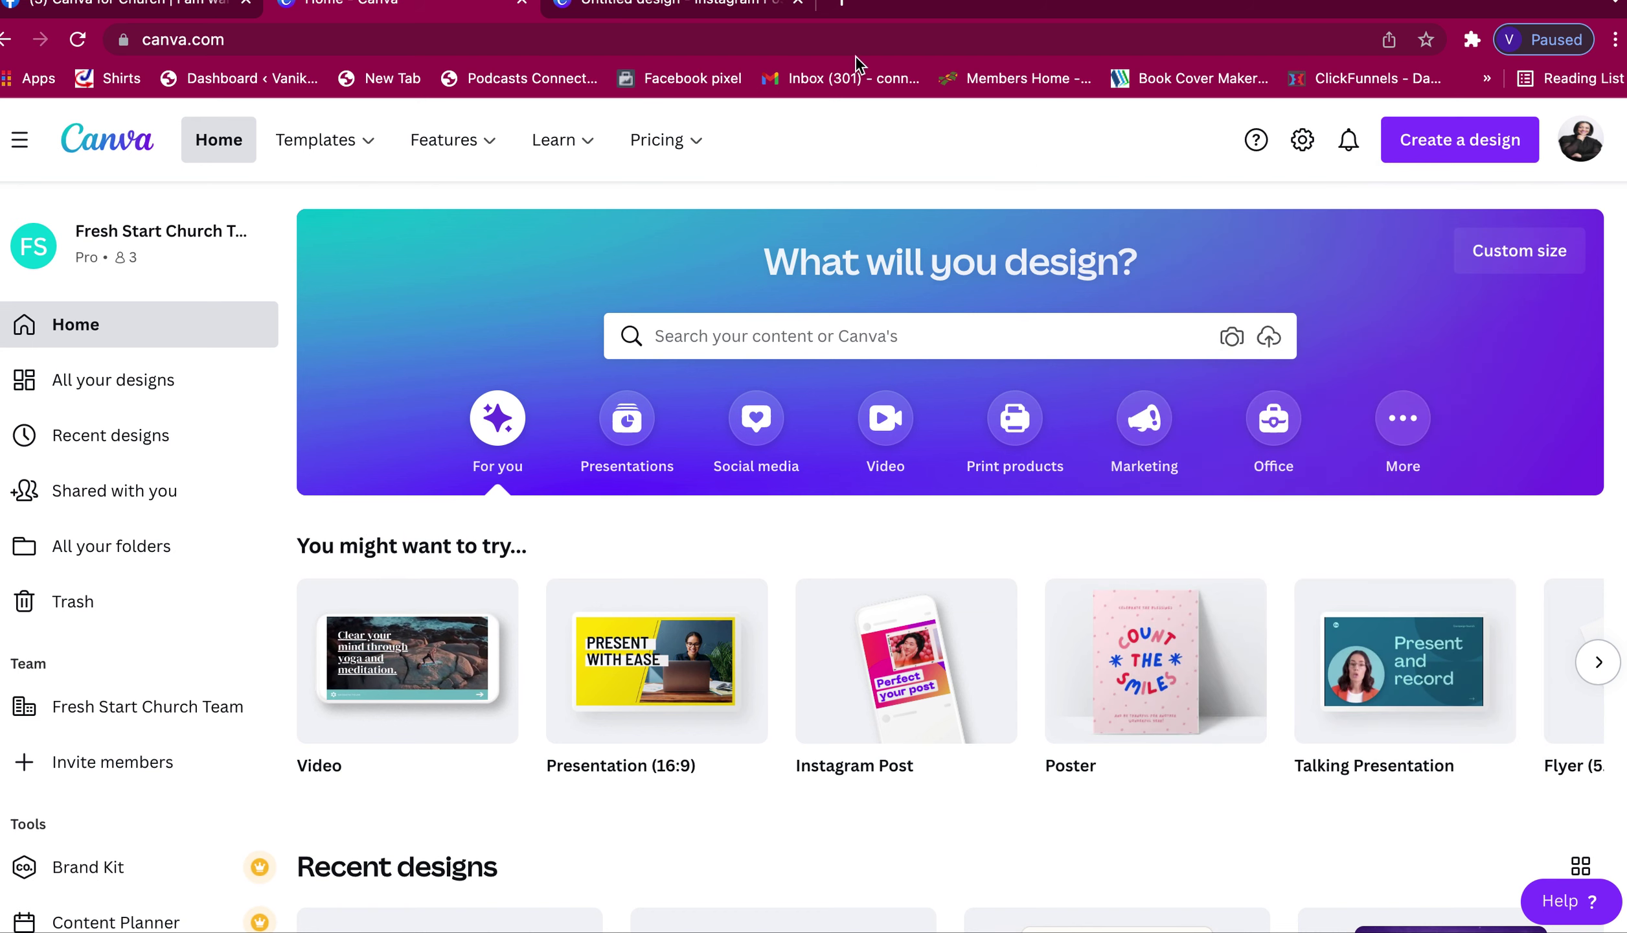
pyautogui.click(665, 18)
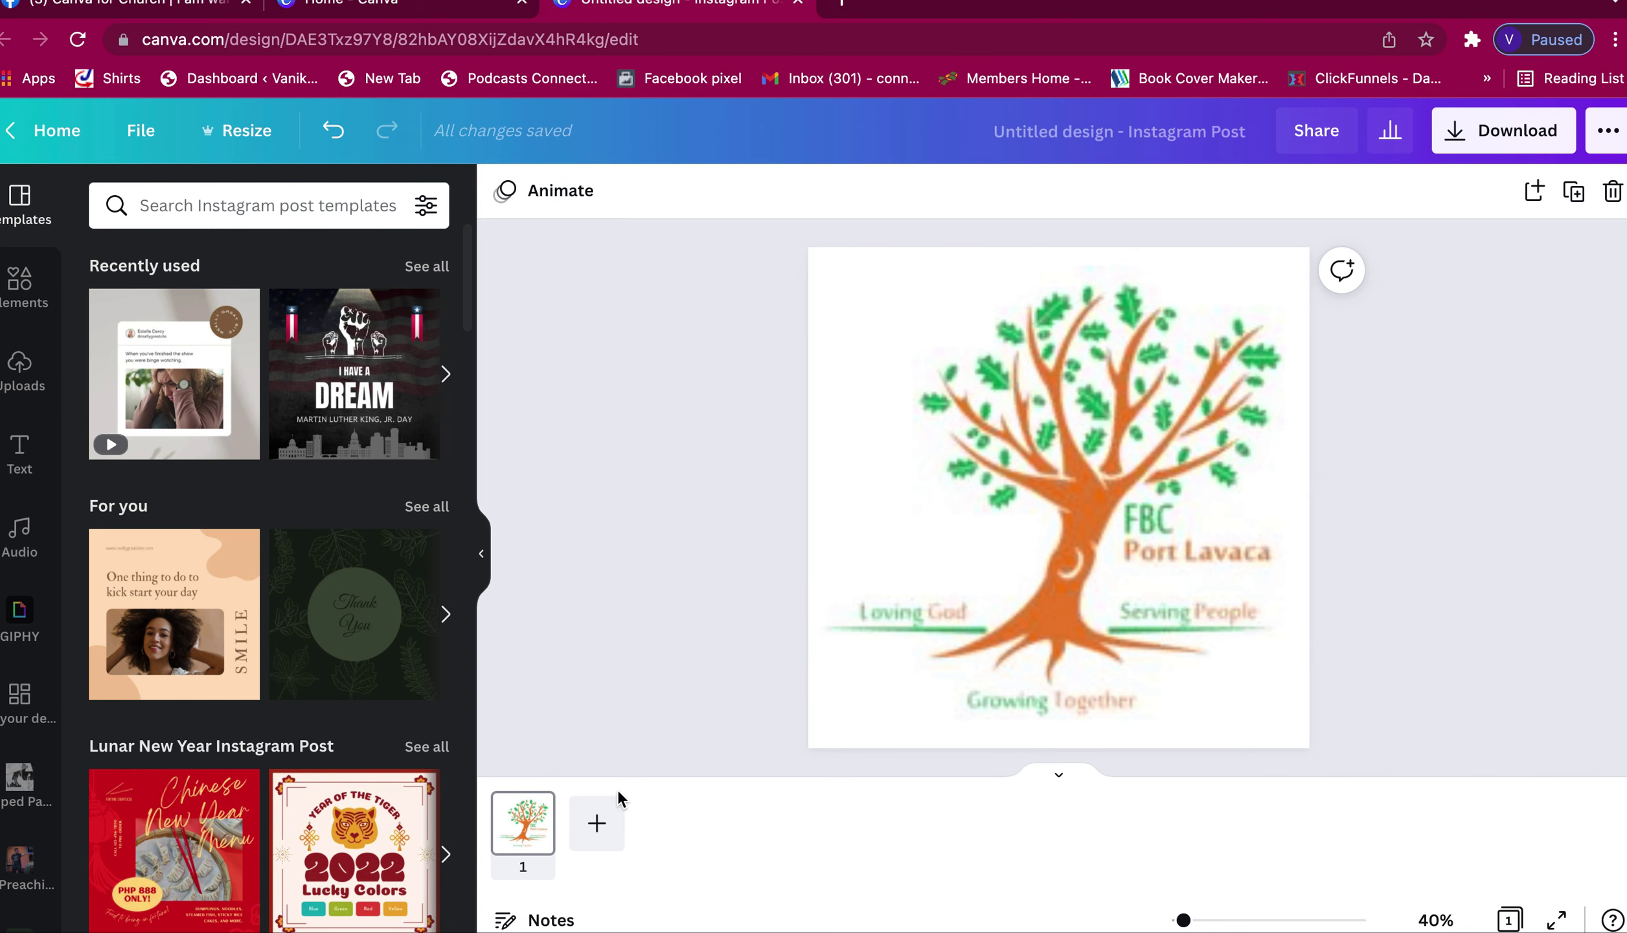
# - Add a blank second page and browse the Elements search results for 'trees'
pyautogui.click(607, 824)
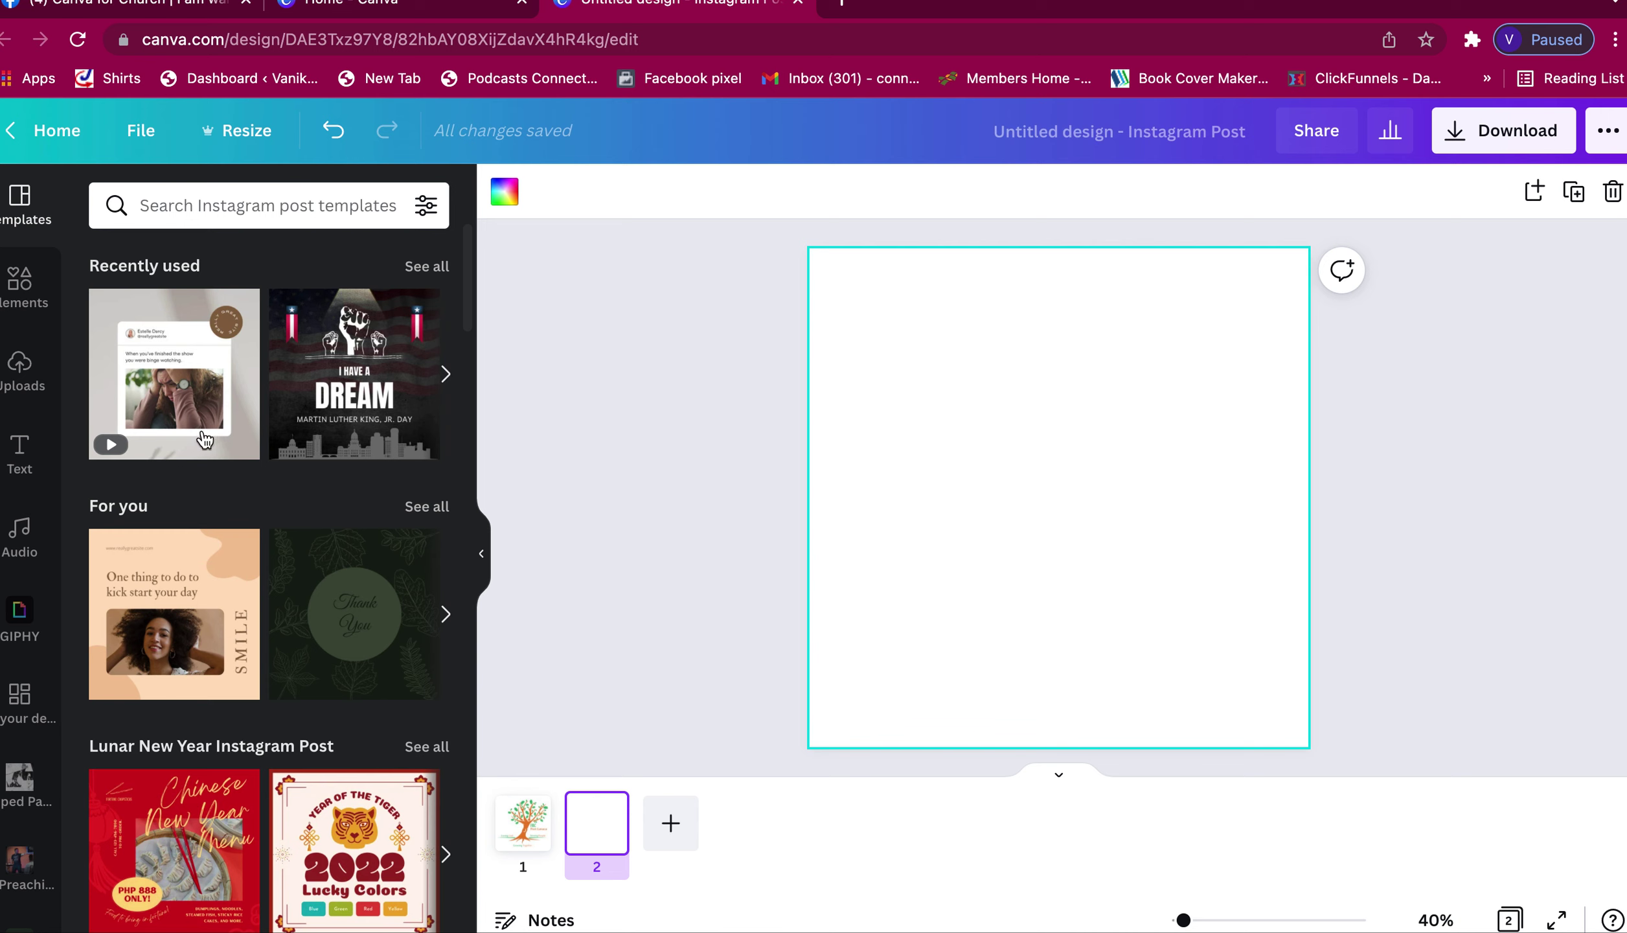
pyautogui.click(26, 285)
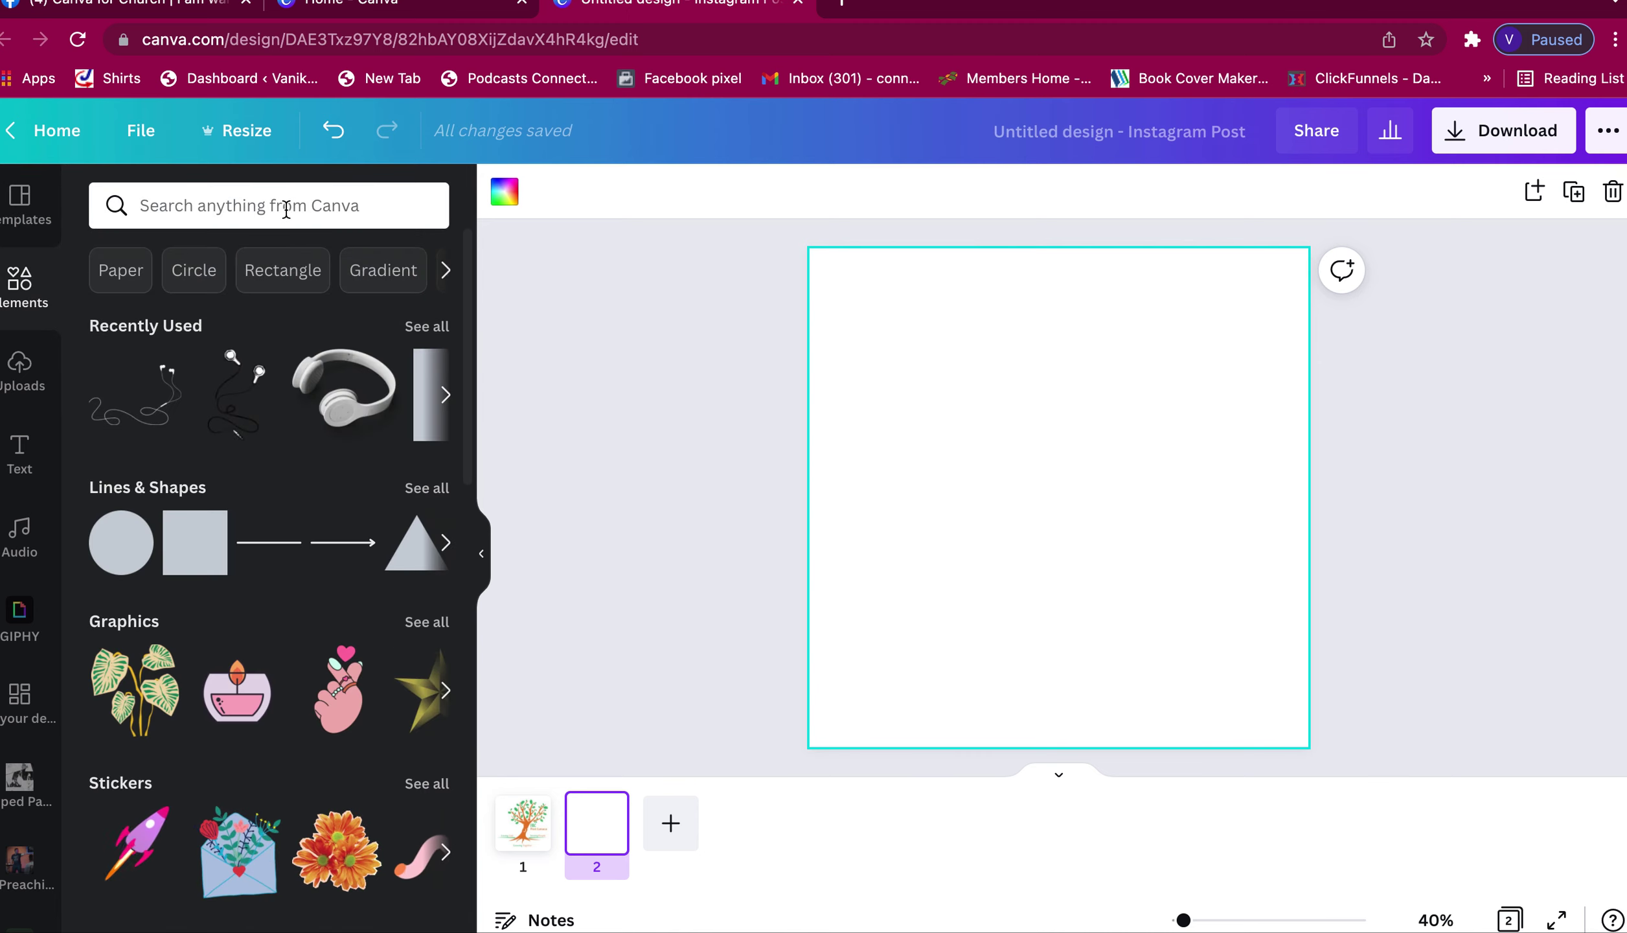
pyautogui.click(285, 207)
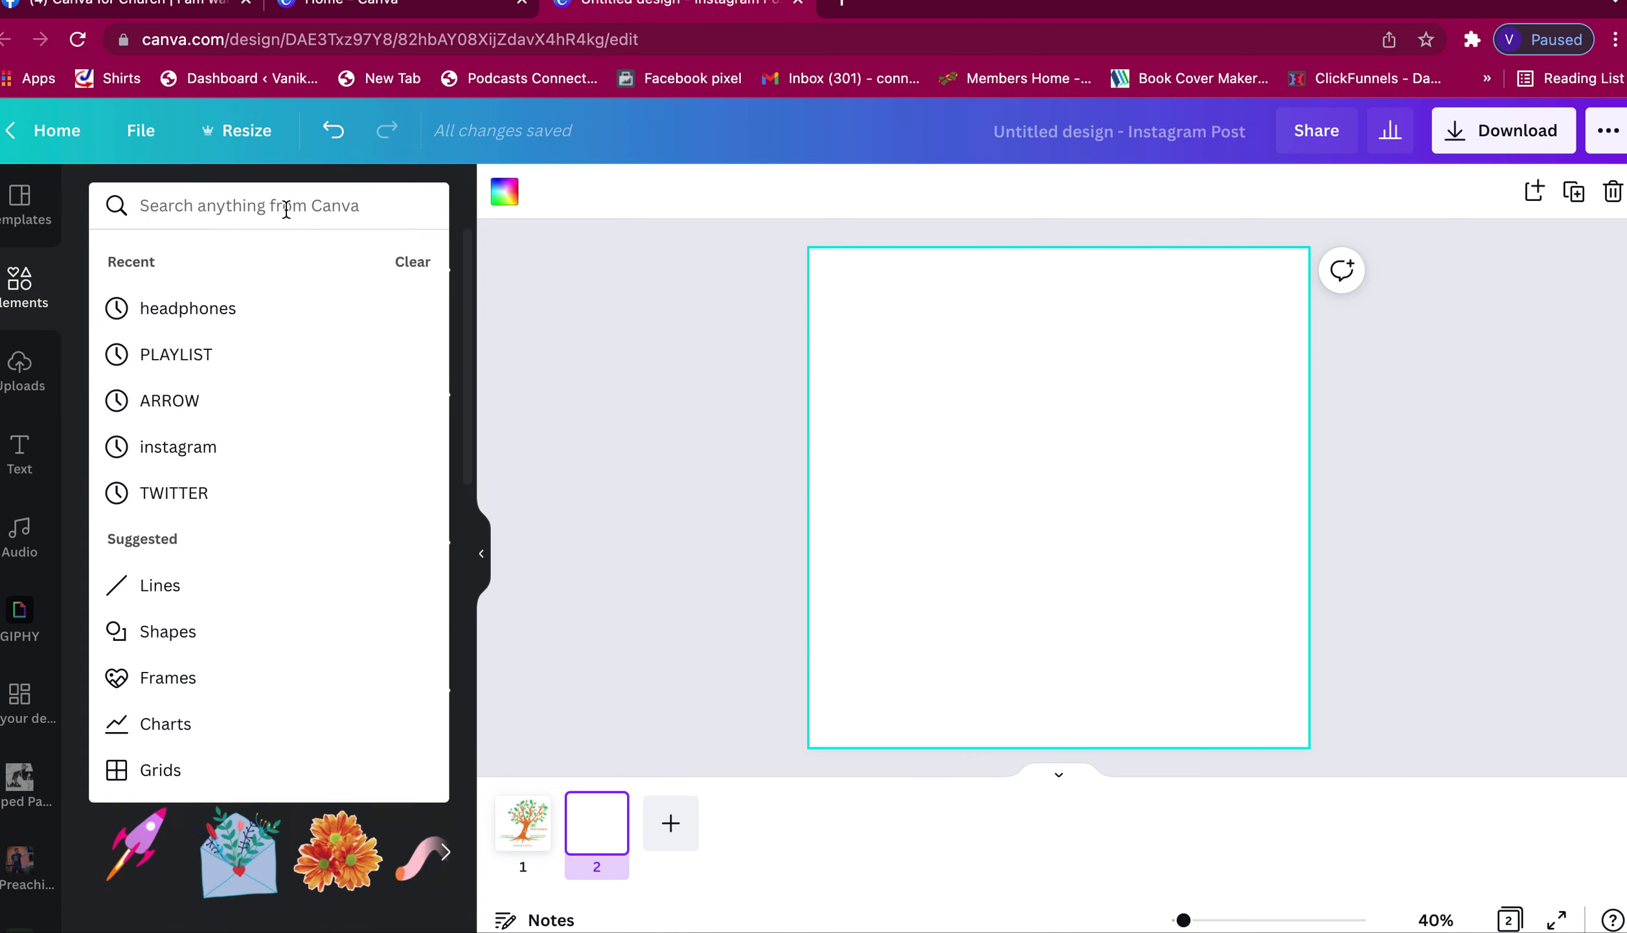
pyautogui.write('trees')
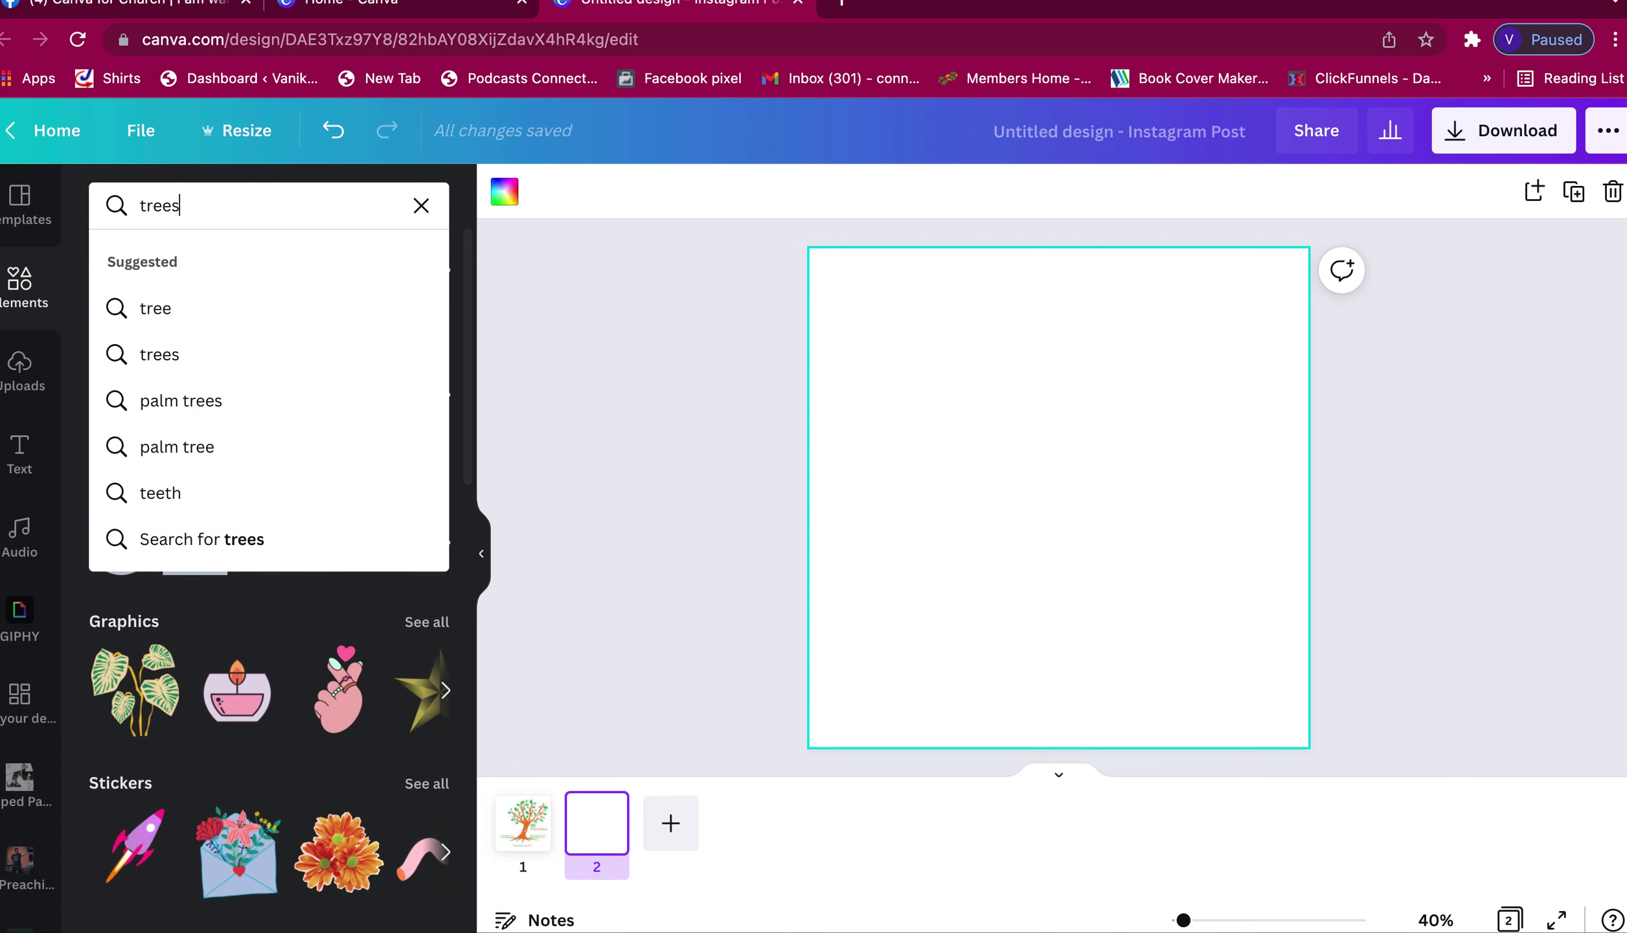
pyautogui.press('Return')
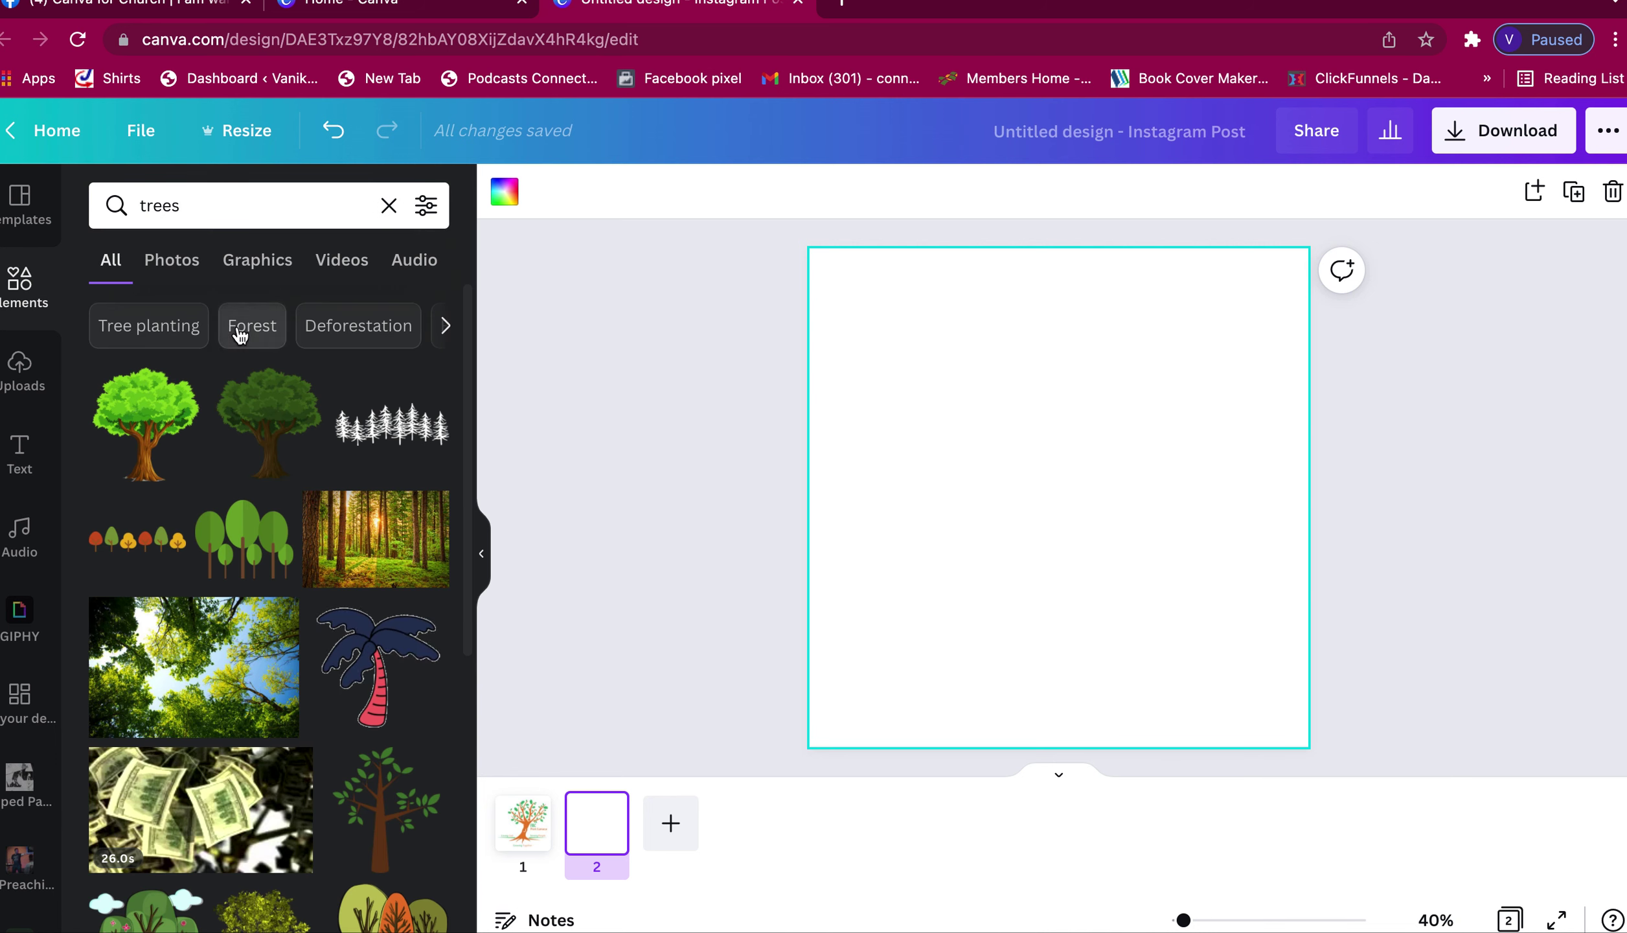
pyautogui.scroll(-3, 336, 624)
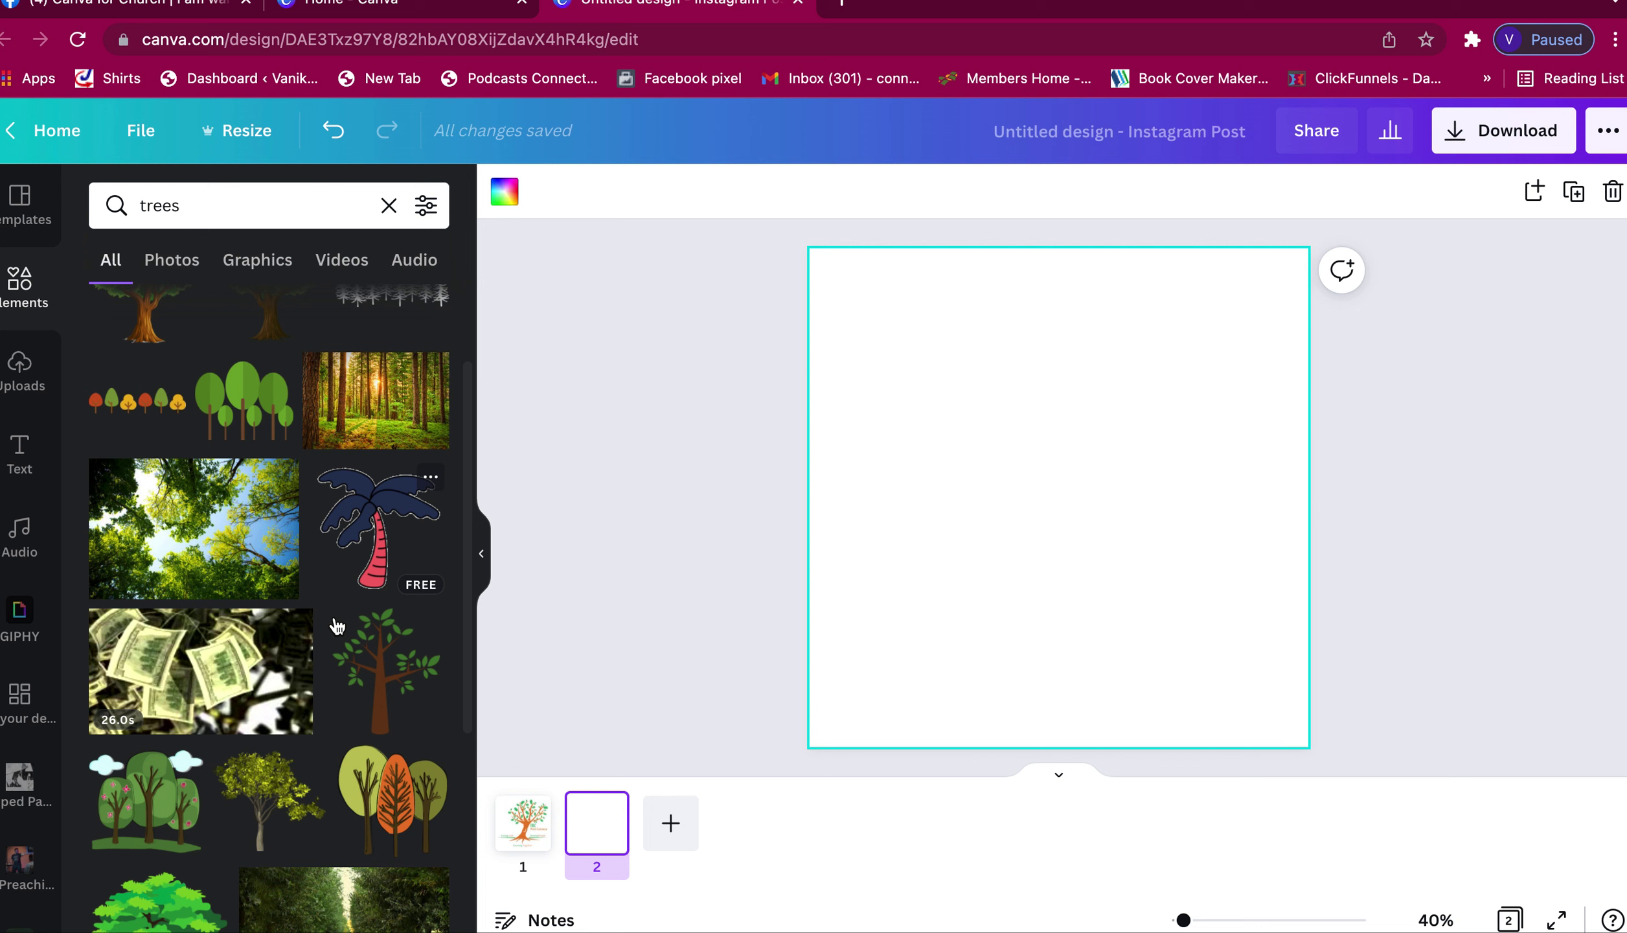
pyautogui.scroll(-2, 336, 625)
pyautogui.scroll(-1, 365, 570)
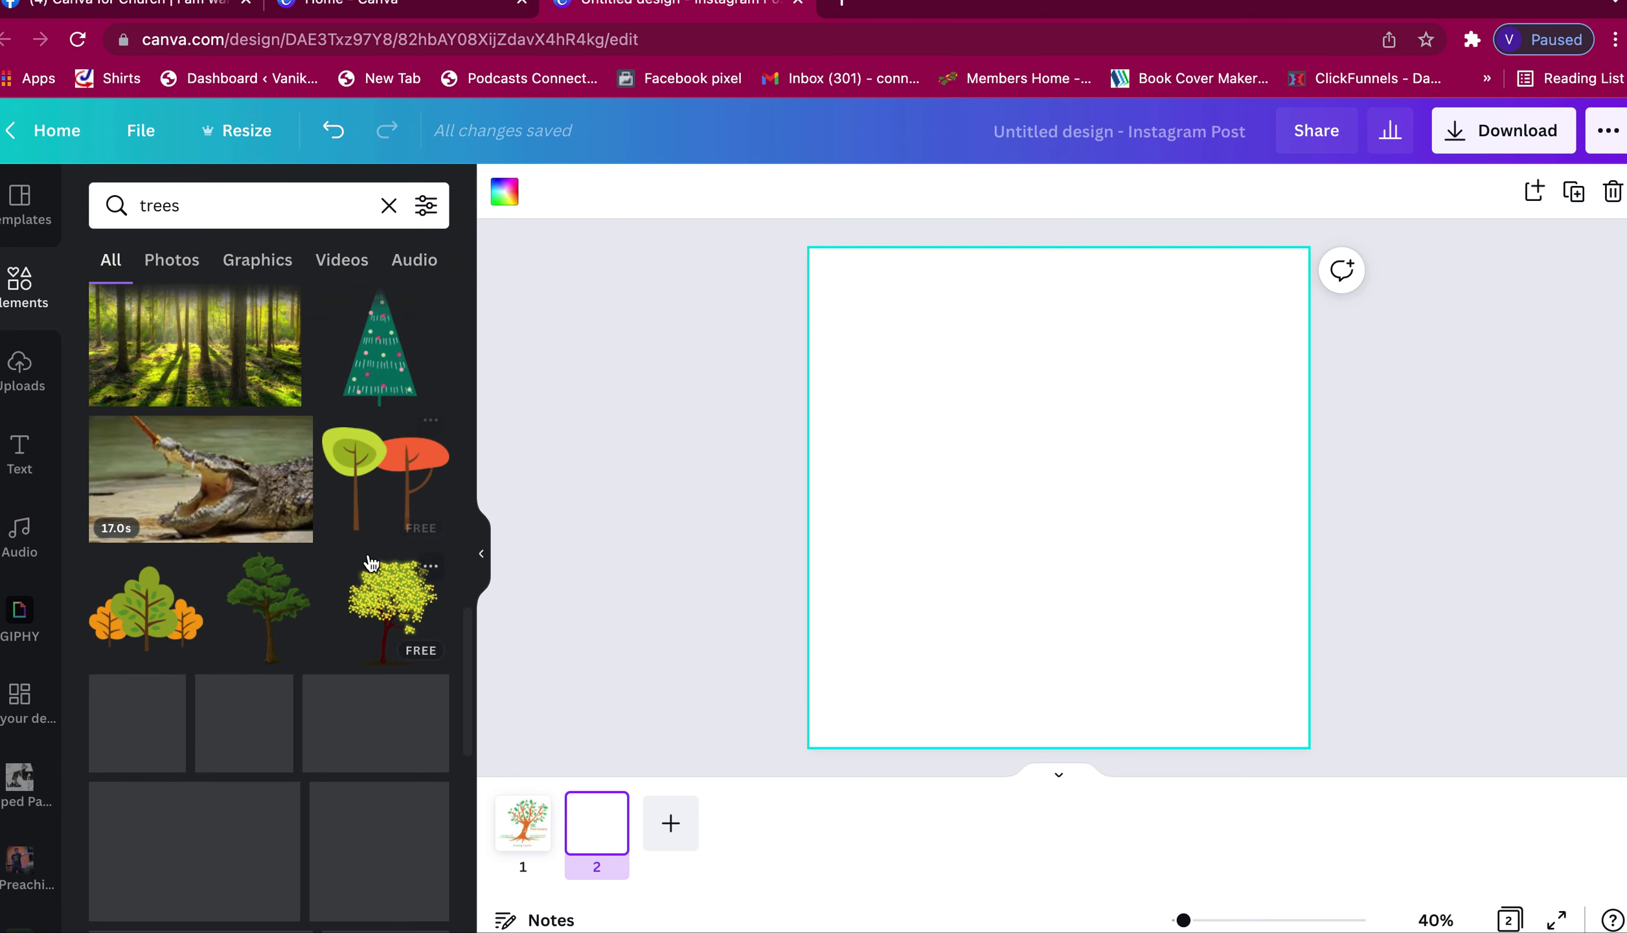
pyautogui.scroll(-5, 398, 445)
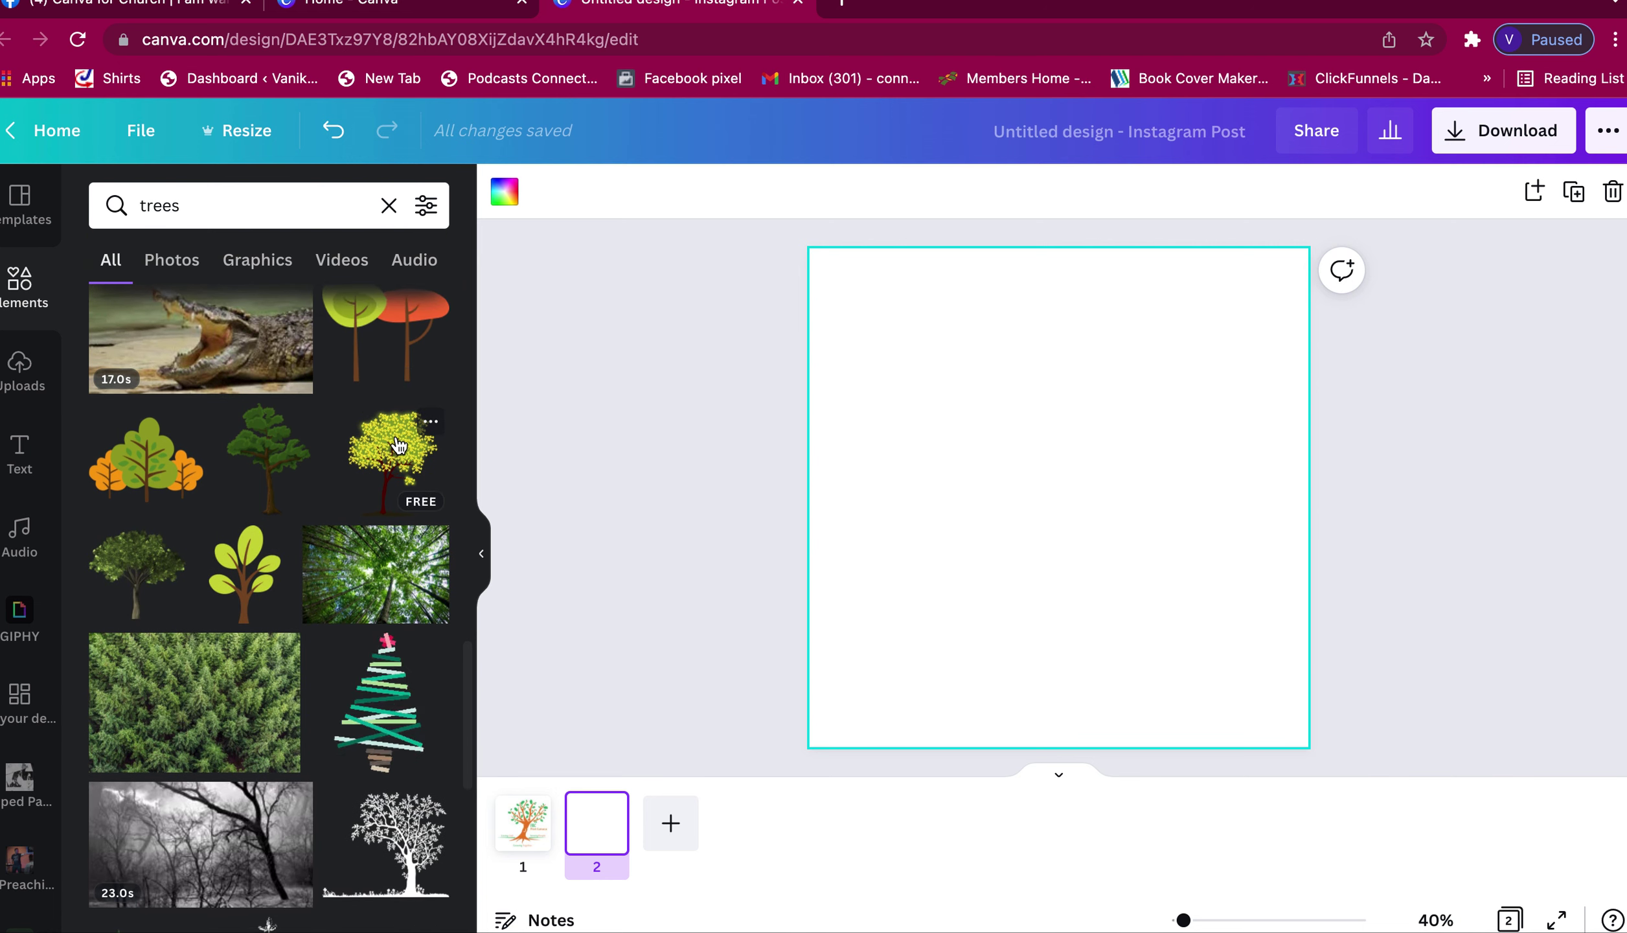
pyautogui.scroll(-10, 398, 445)
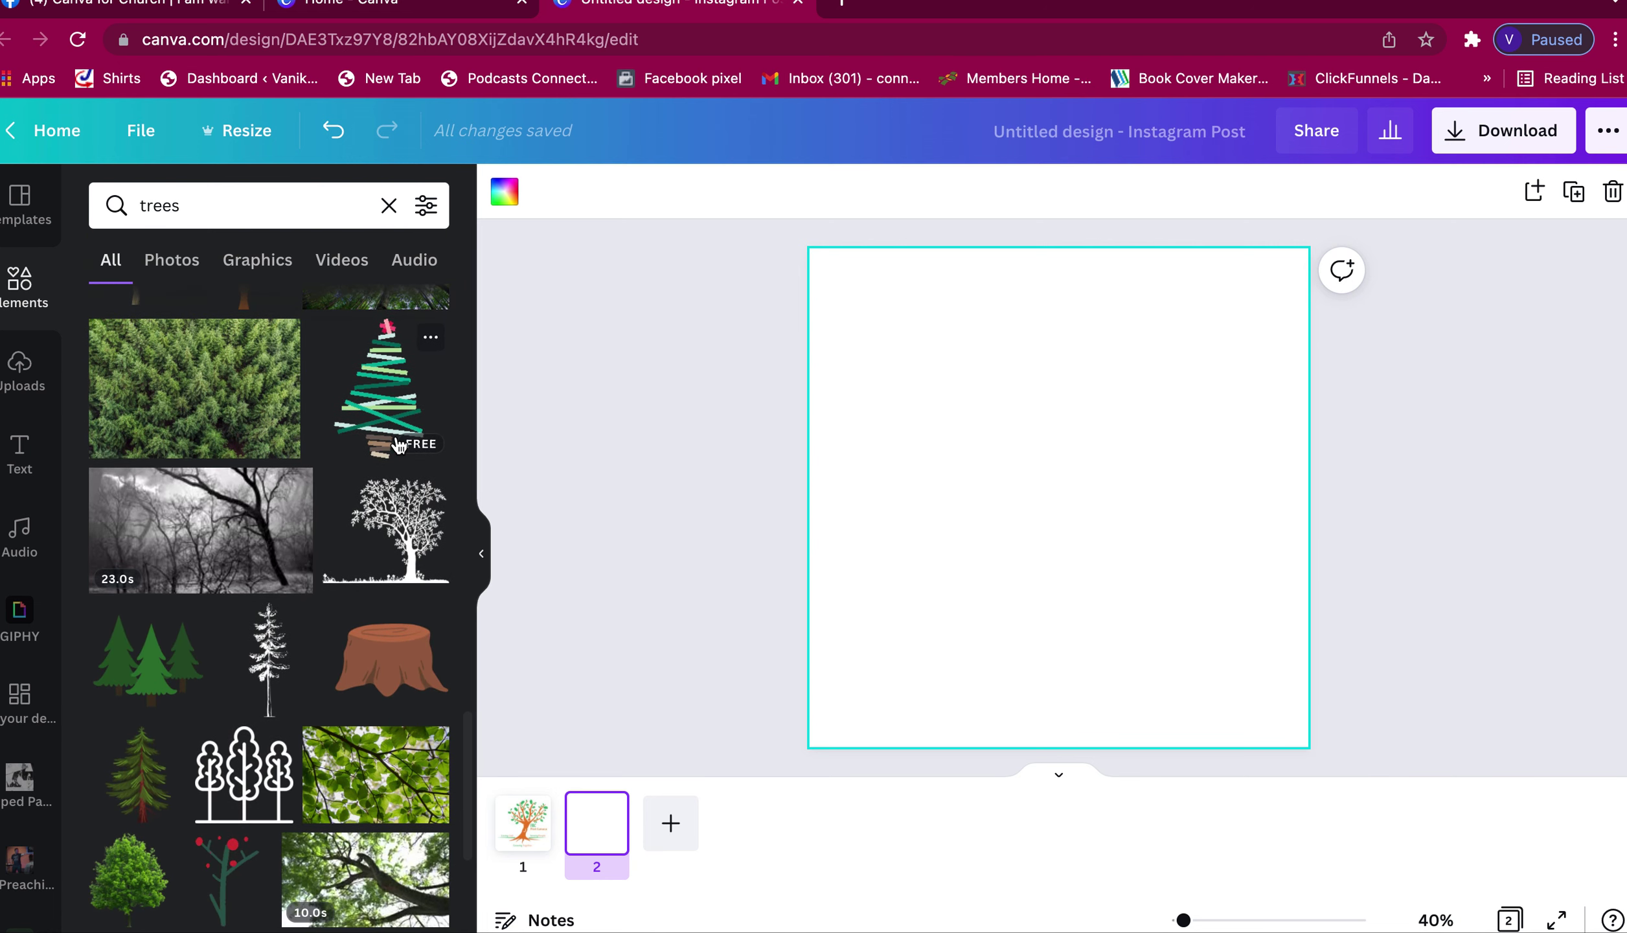
pyautogui.scroll(-5, 399, 446)
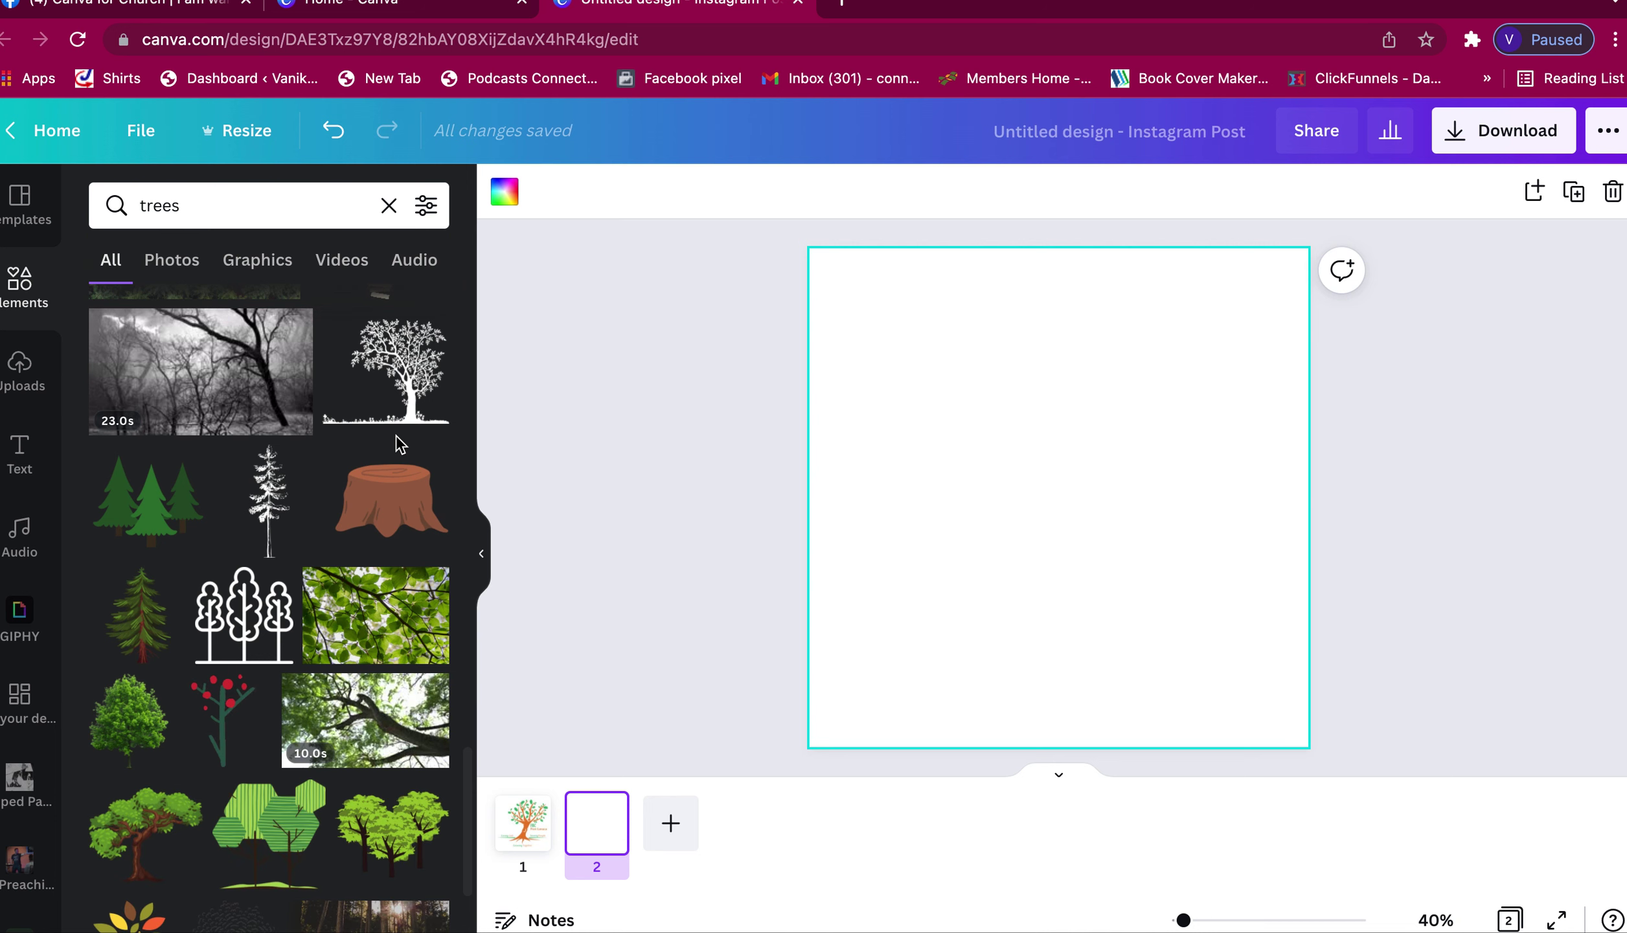
pyautogui.scroll(-7, 318, 622)
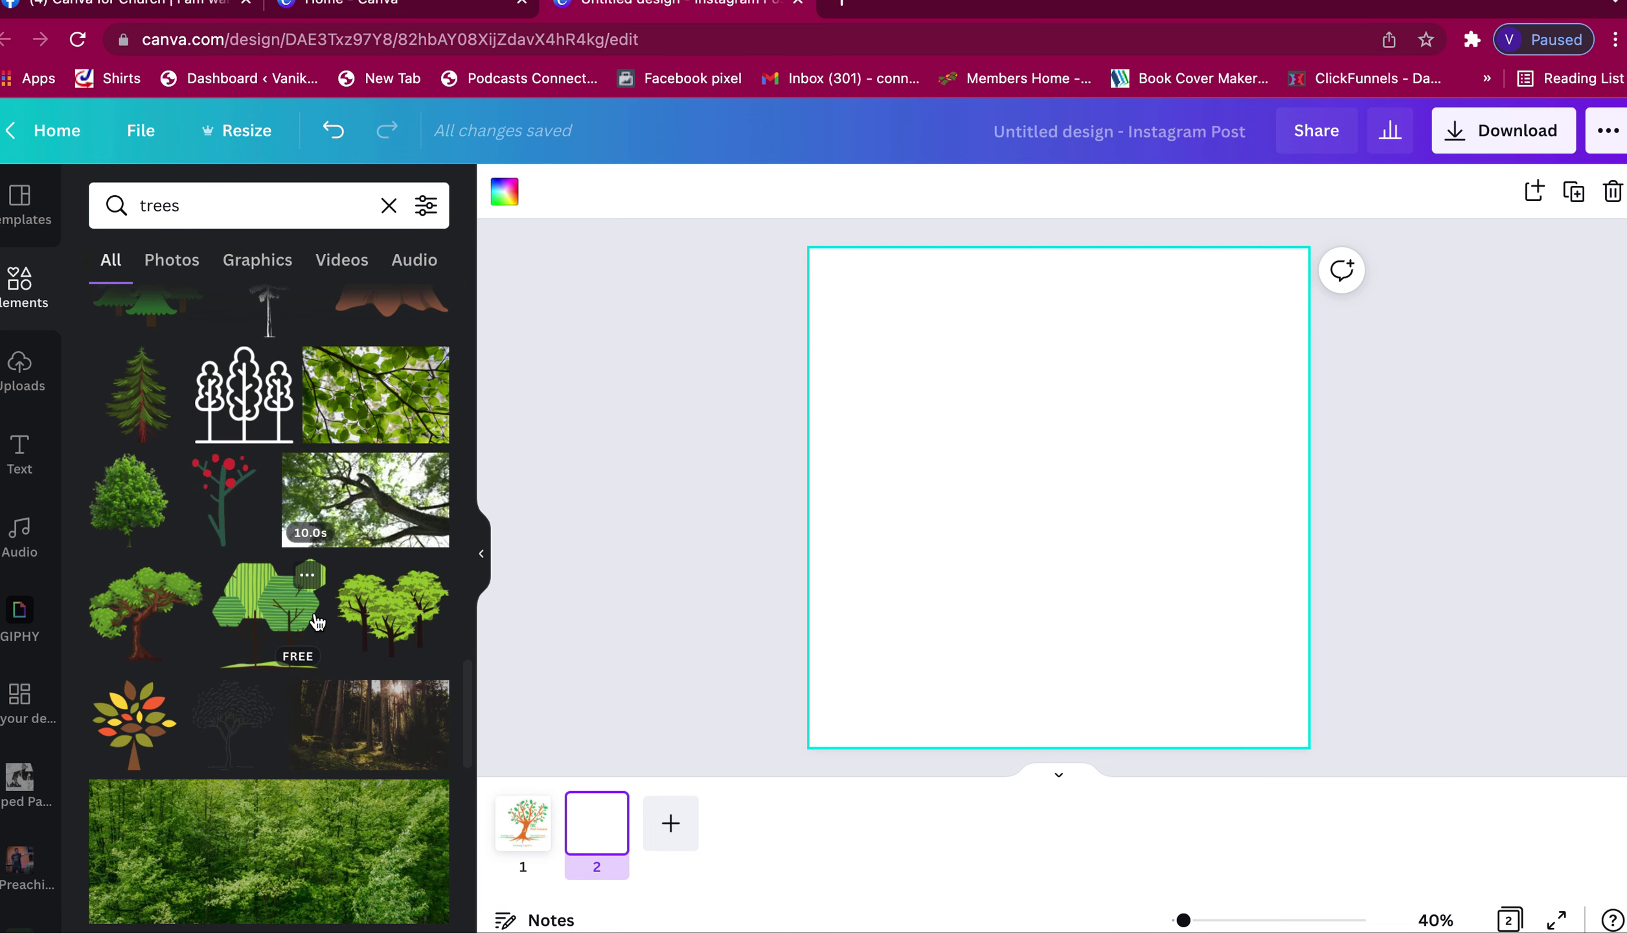
pyautogui.scroll(-3, 317, 622)
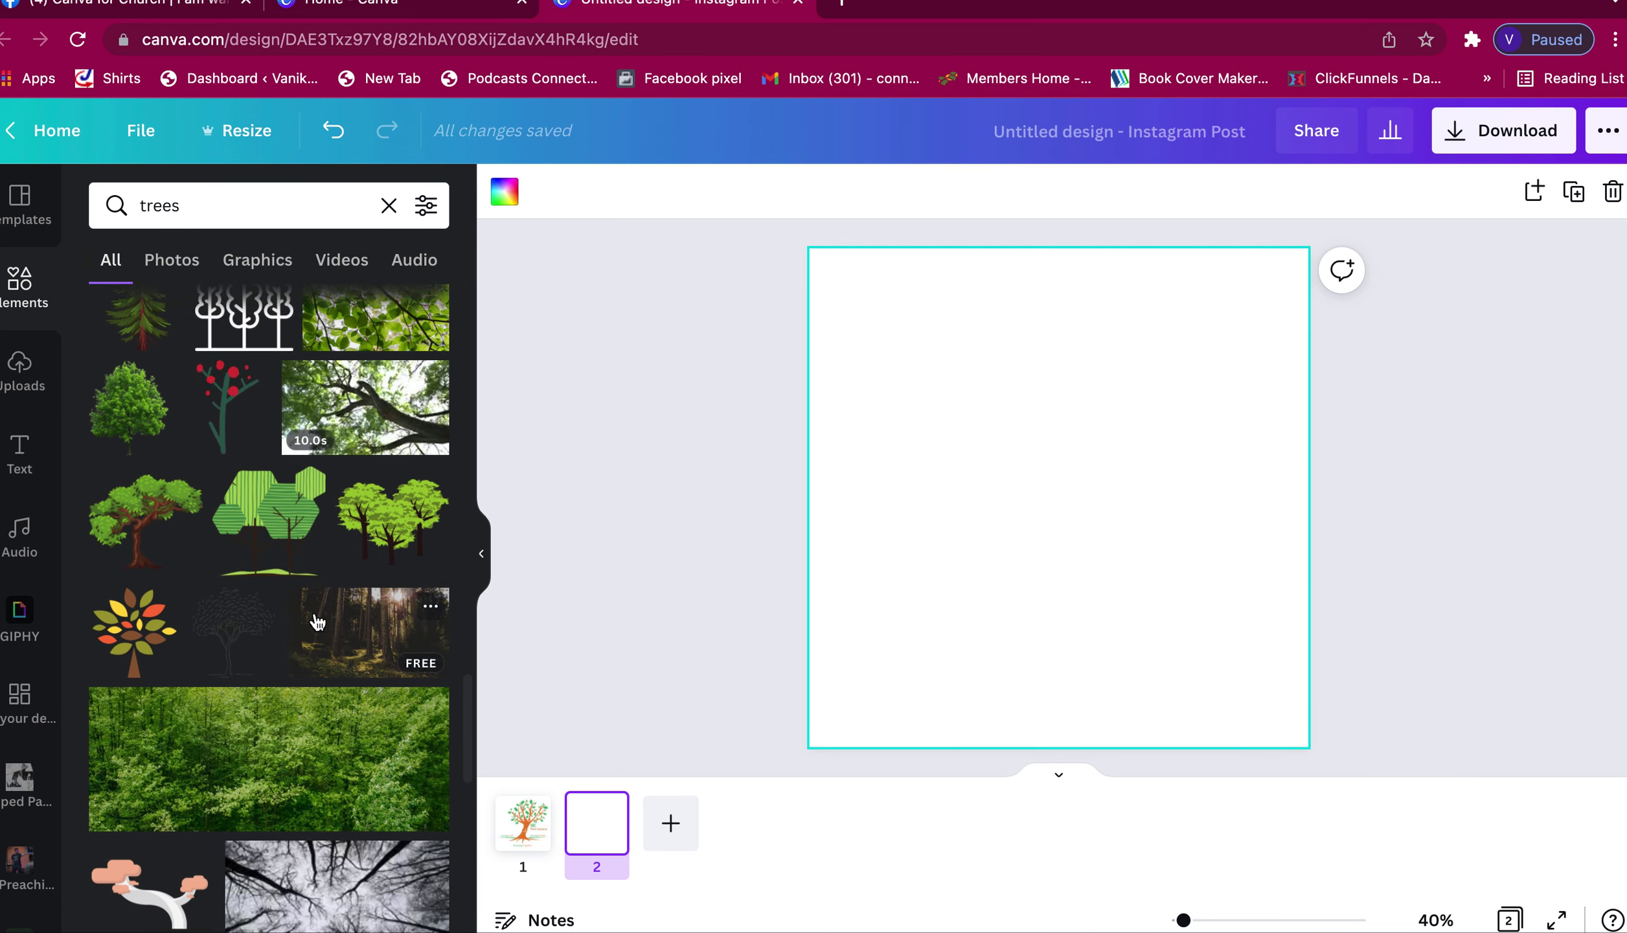
pyautogui.scroll(-7, 318, 622)
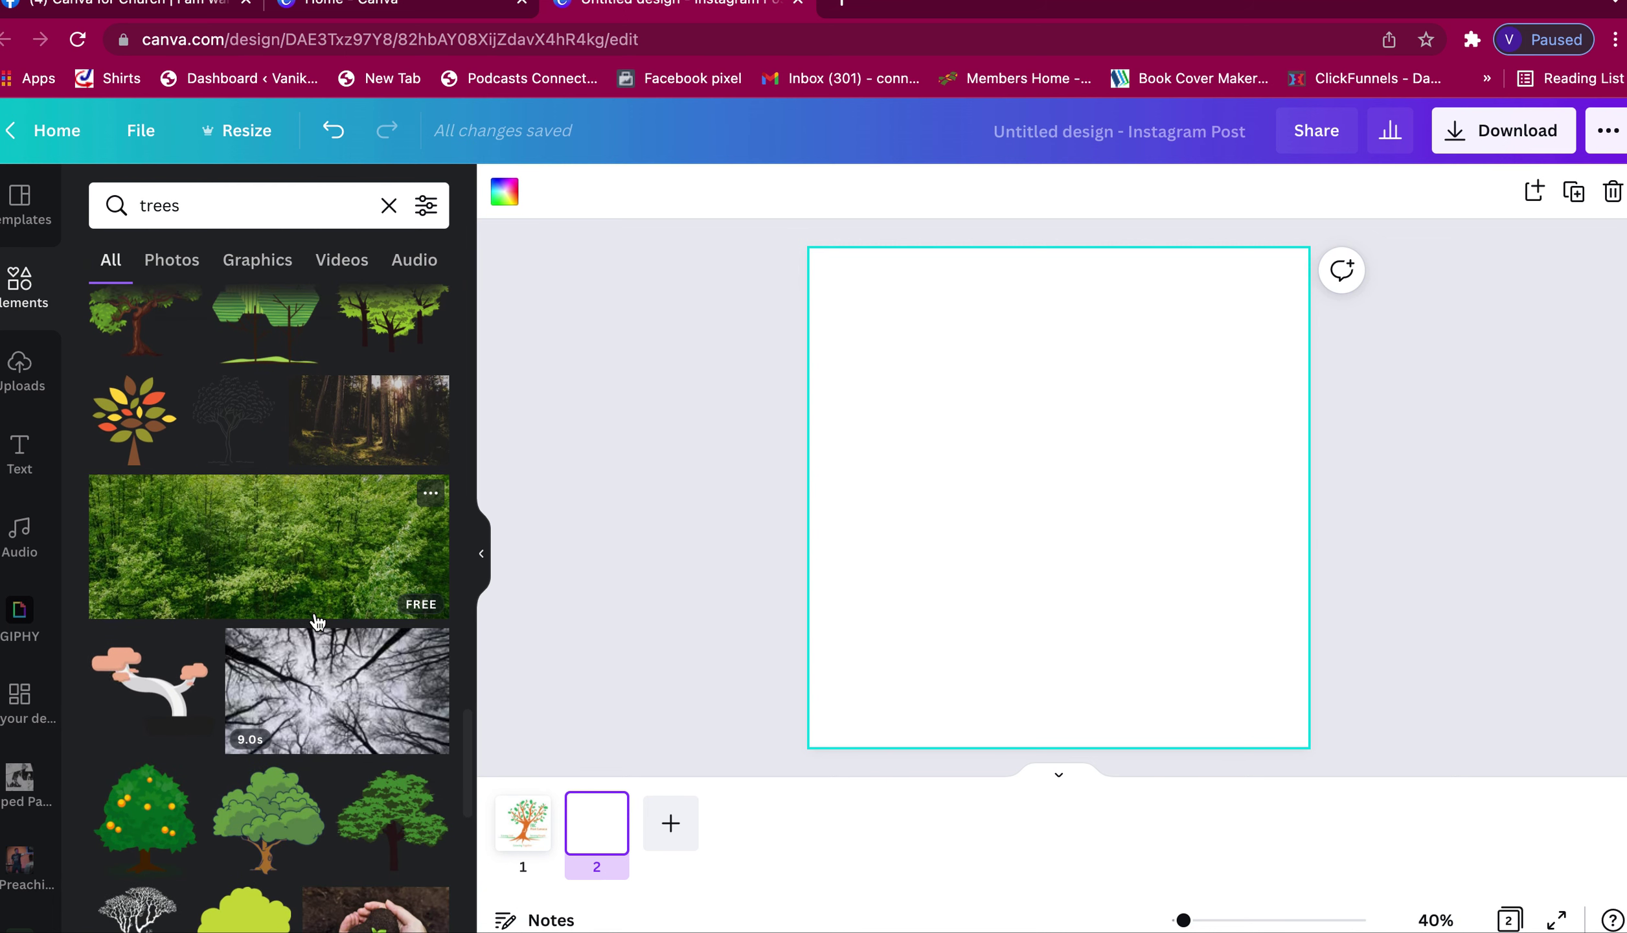
pyautogui.scroll(-9, 317, 620)
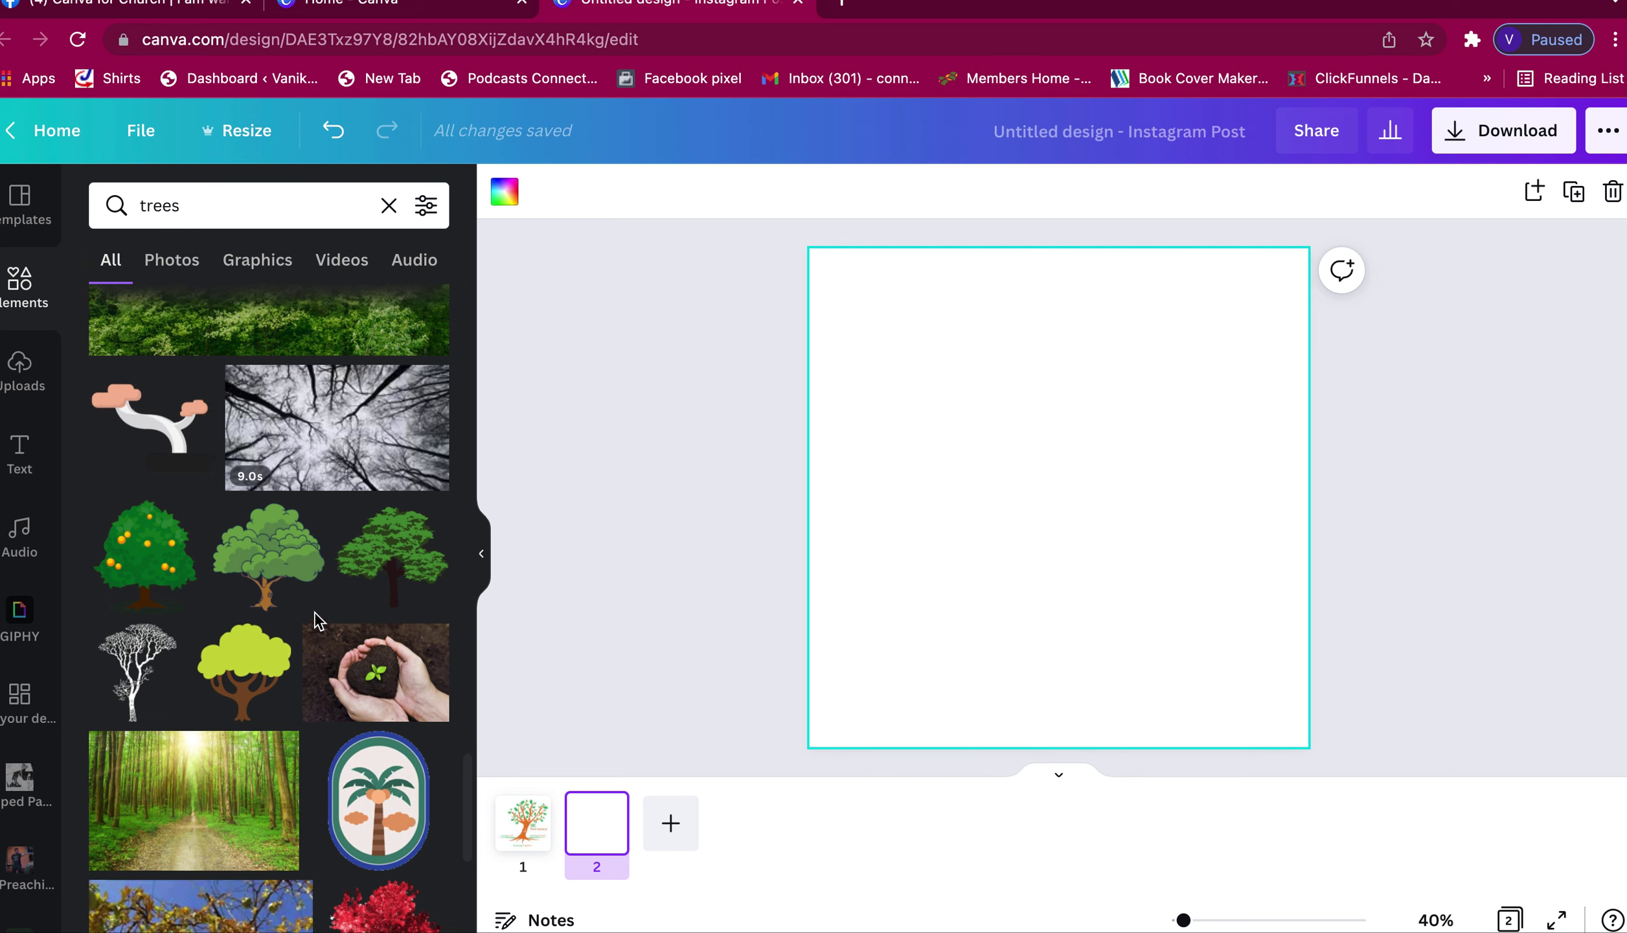
pyautogui.scroll(13, 315, 613)
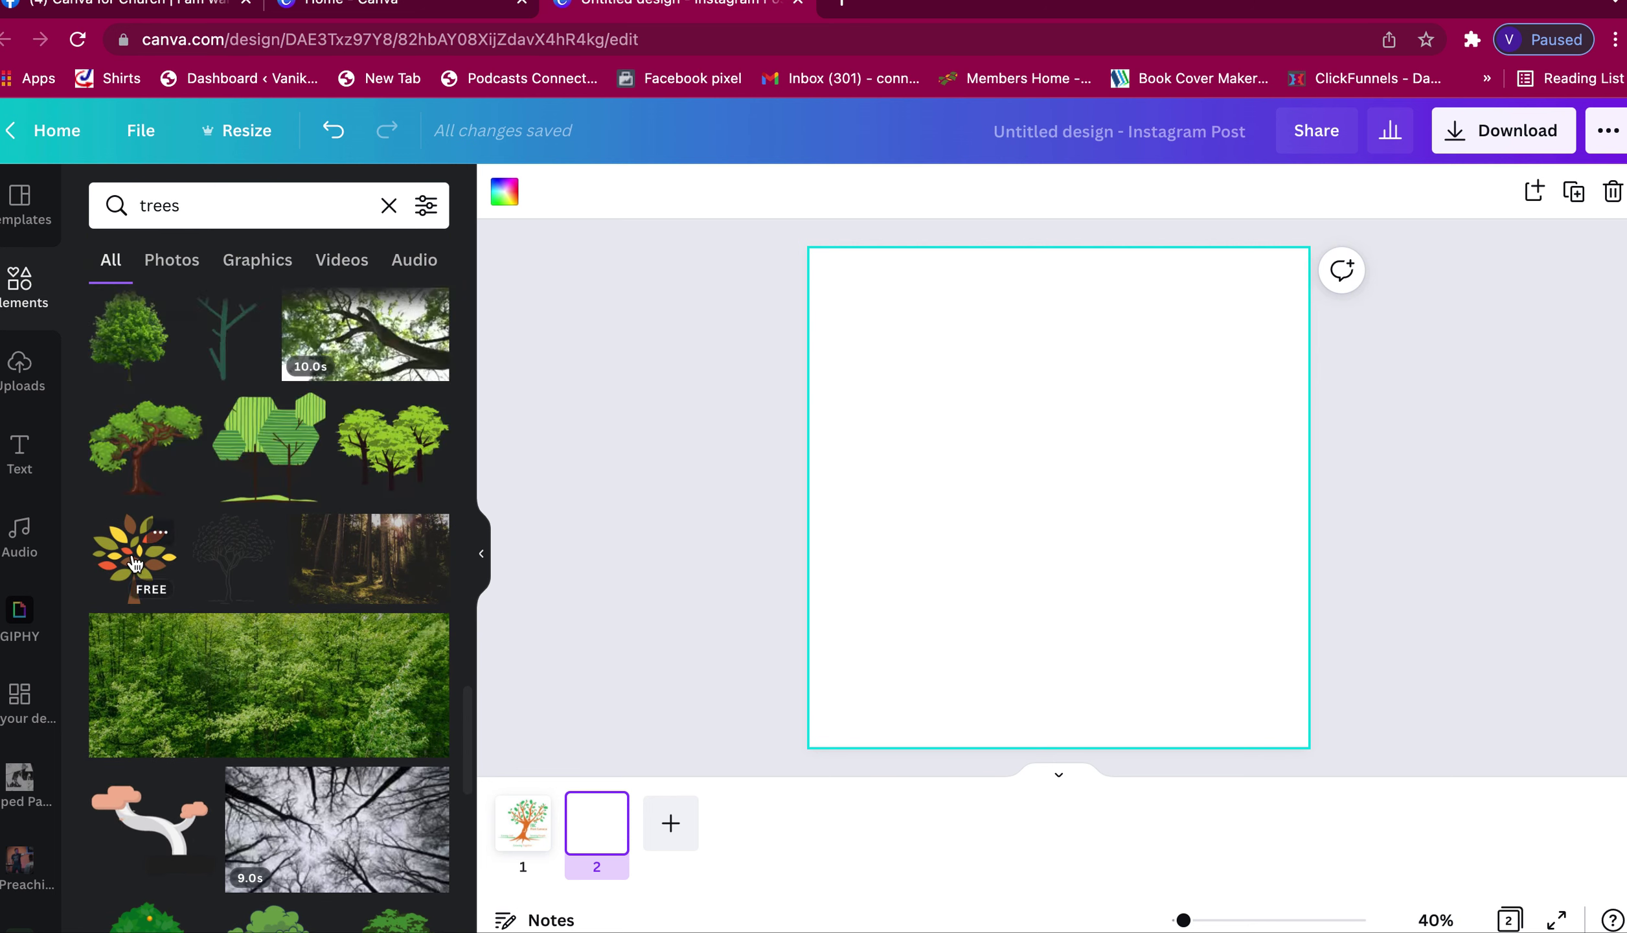
# - Place the multicoloured autumn tree on page 2 and move it higher
pyautogui.click(138, 564)
pyautogui.moveTo(1074, 476); pyautogui.dragTo(1075, 430)
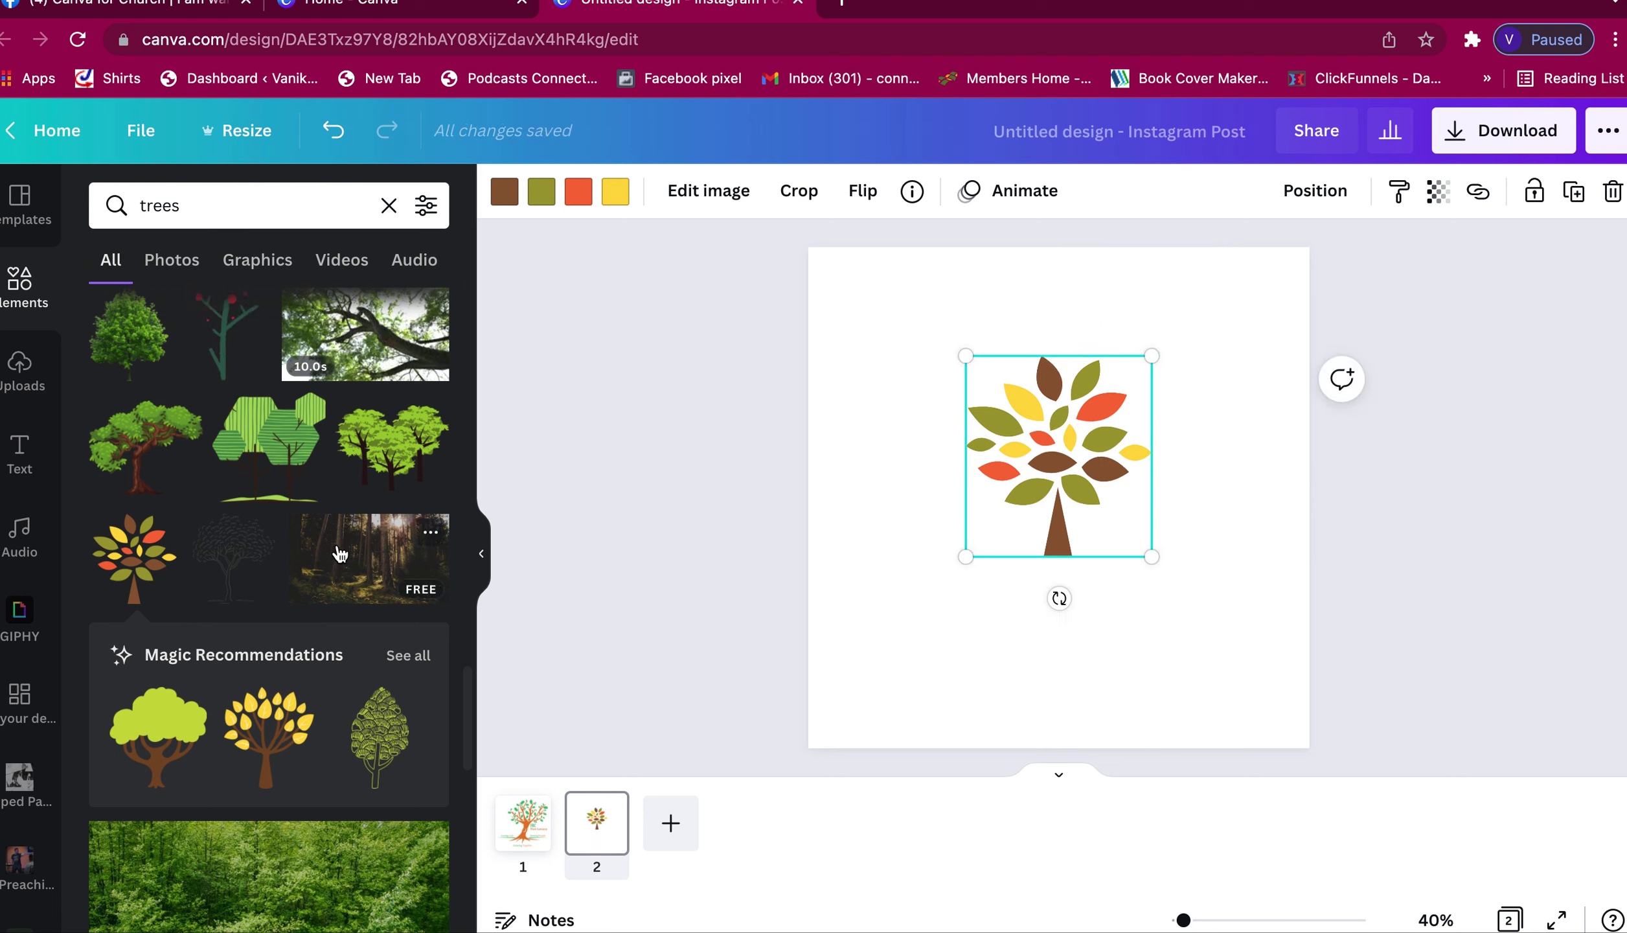
pyautogui.scroll(1, 335, 552)
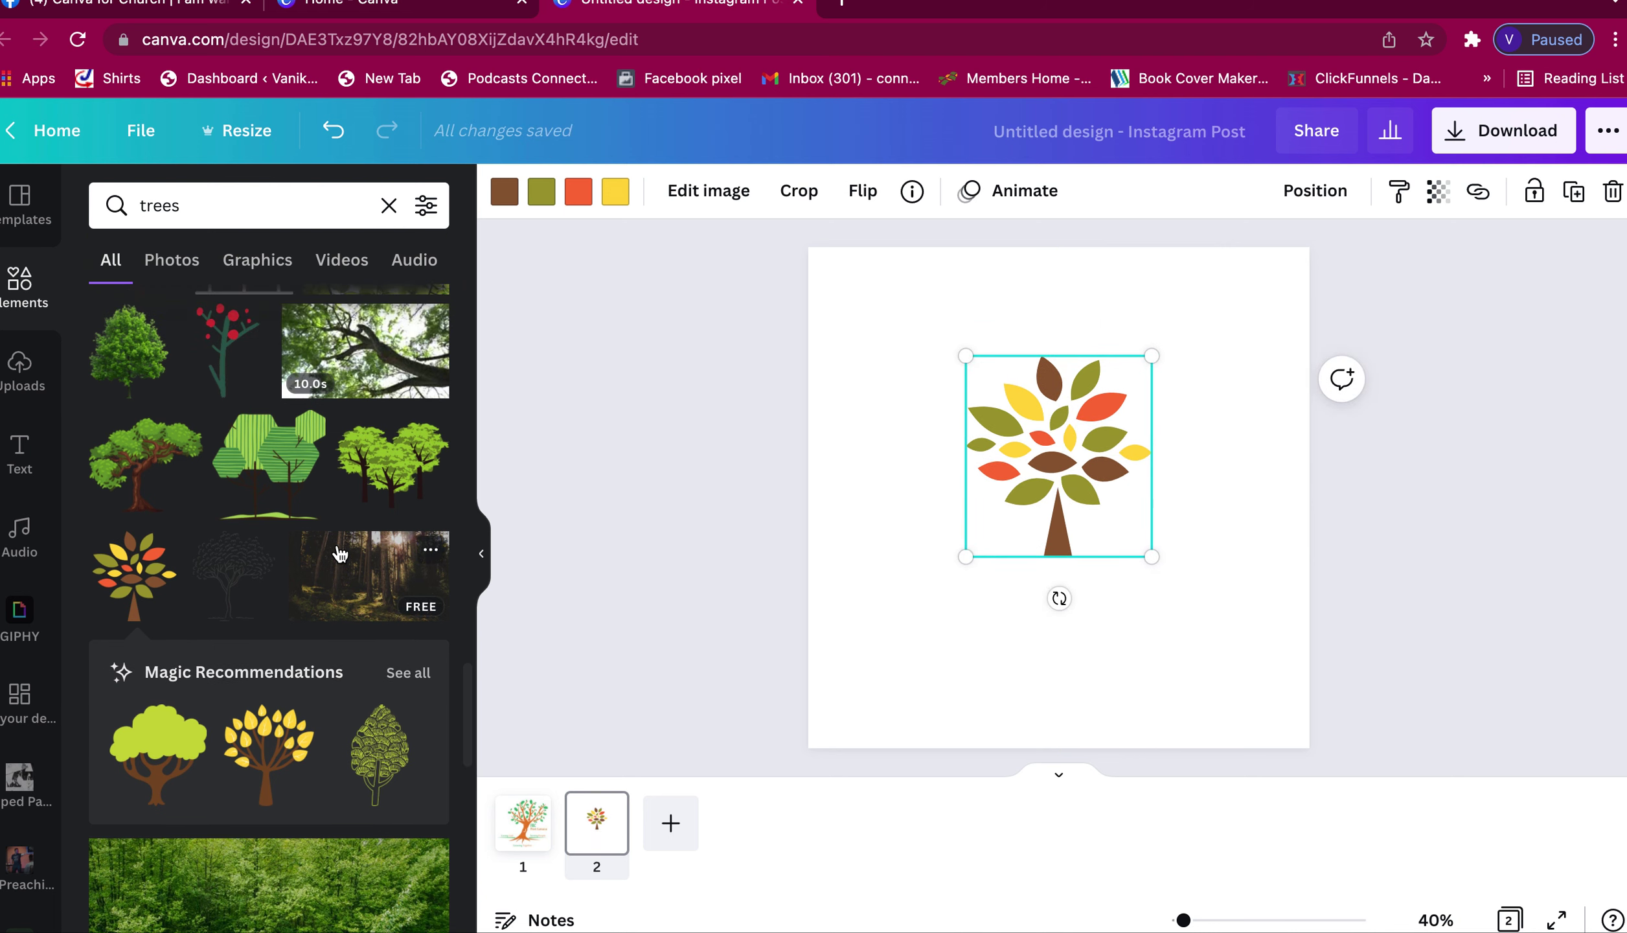
# - Add a third page with a recommended leaf tree, moved toward the top
pyautogui.click(408, 676)
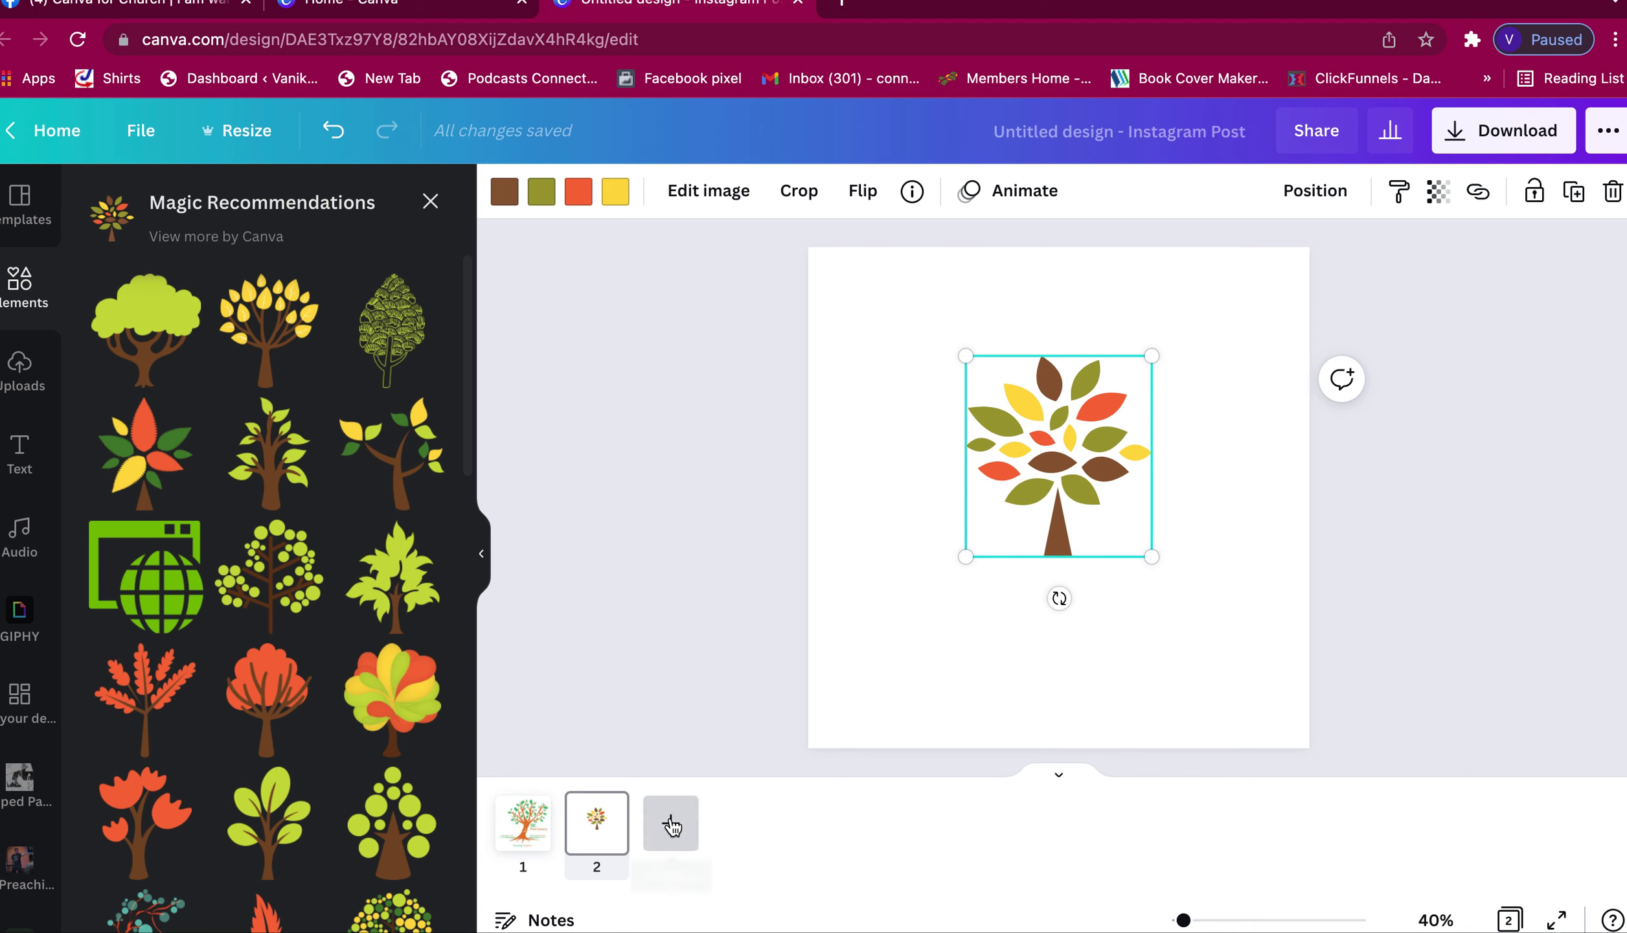
pyautogui.click(671, 822)
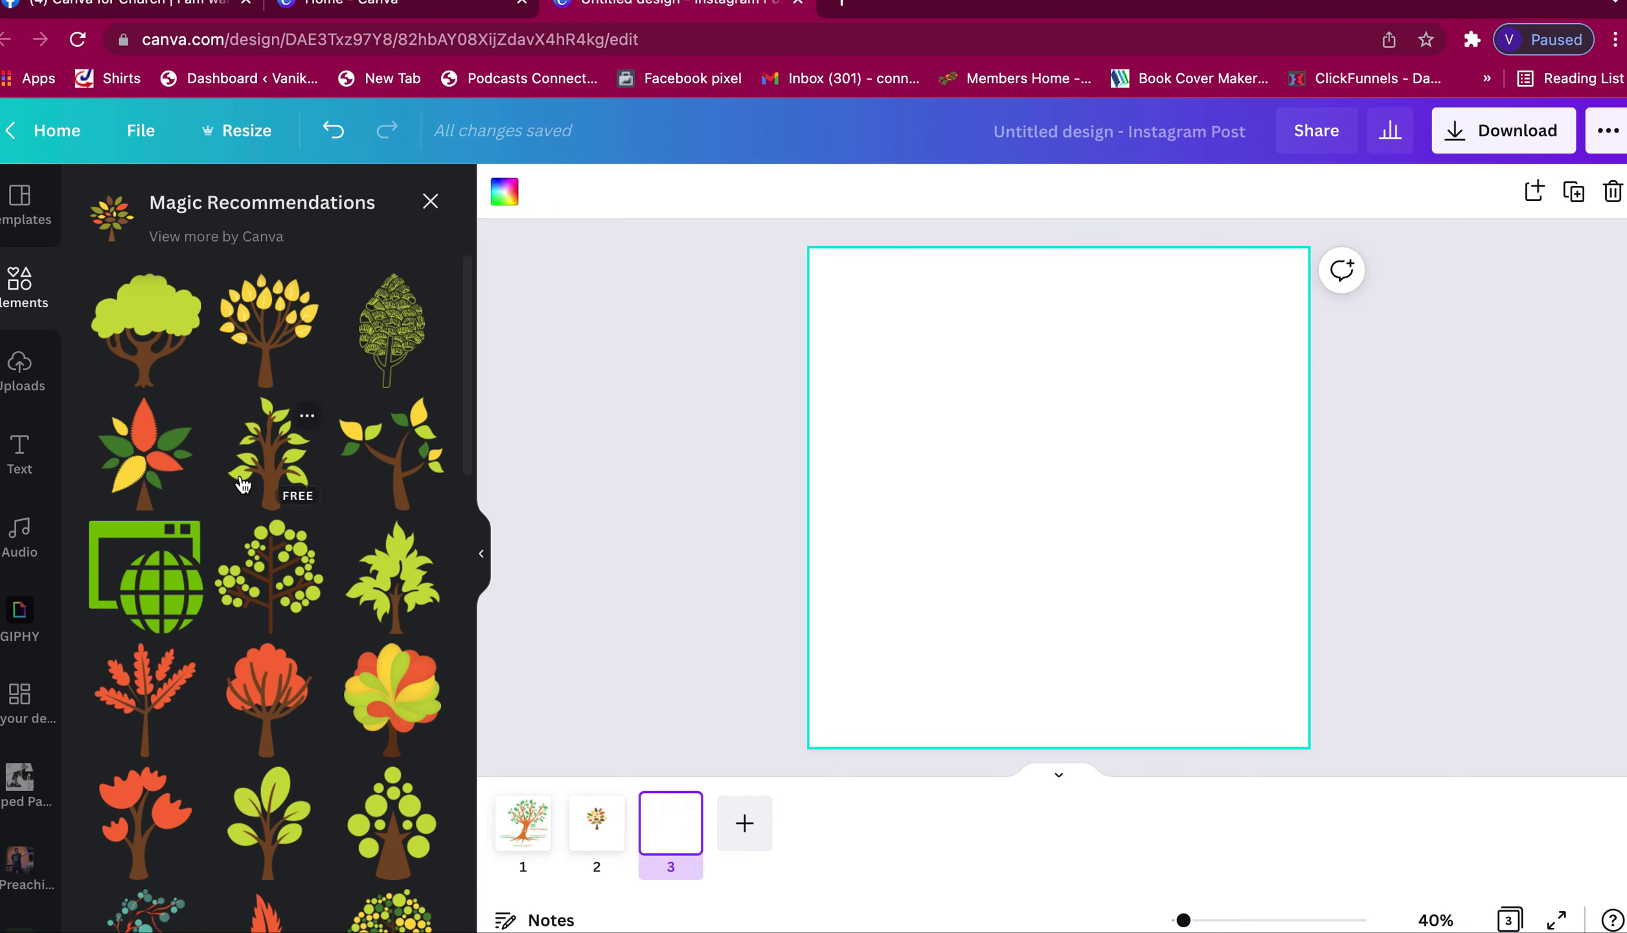
pyautogui.click(148, 448)
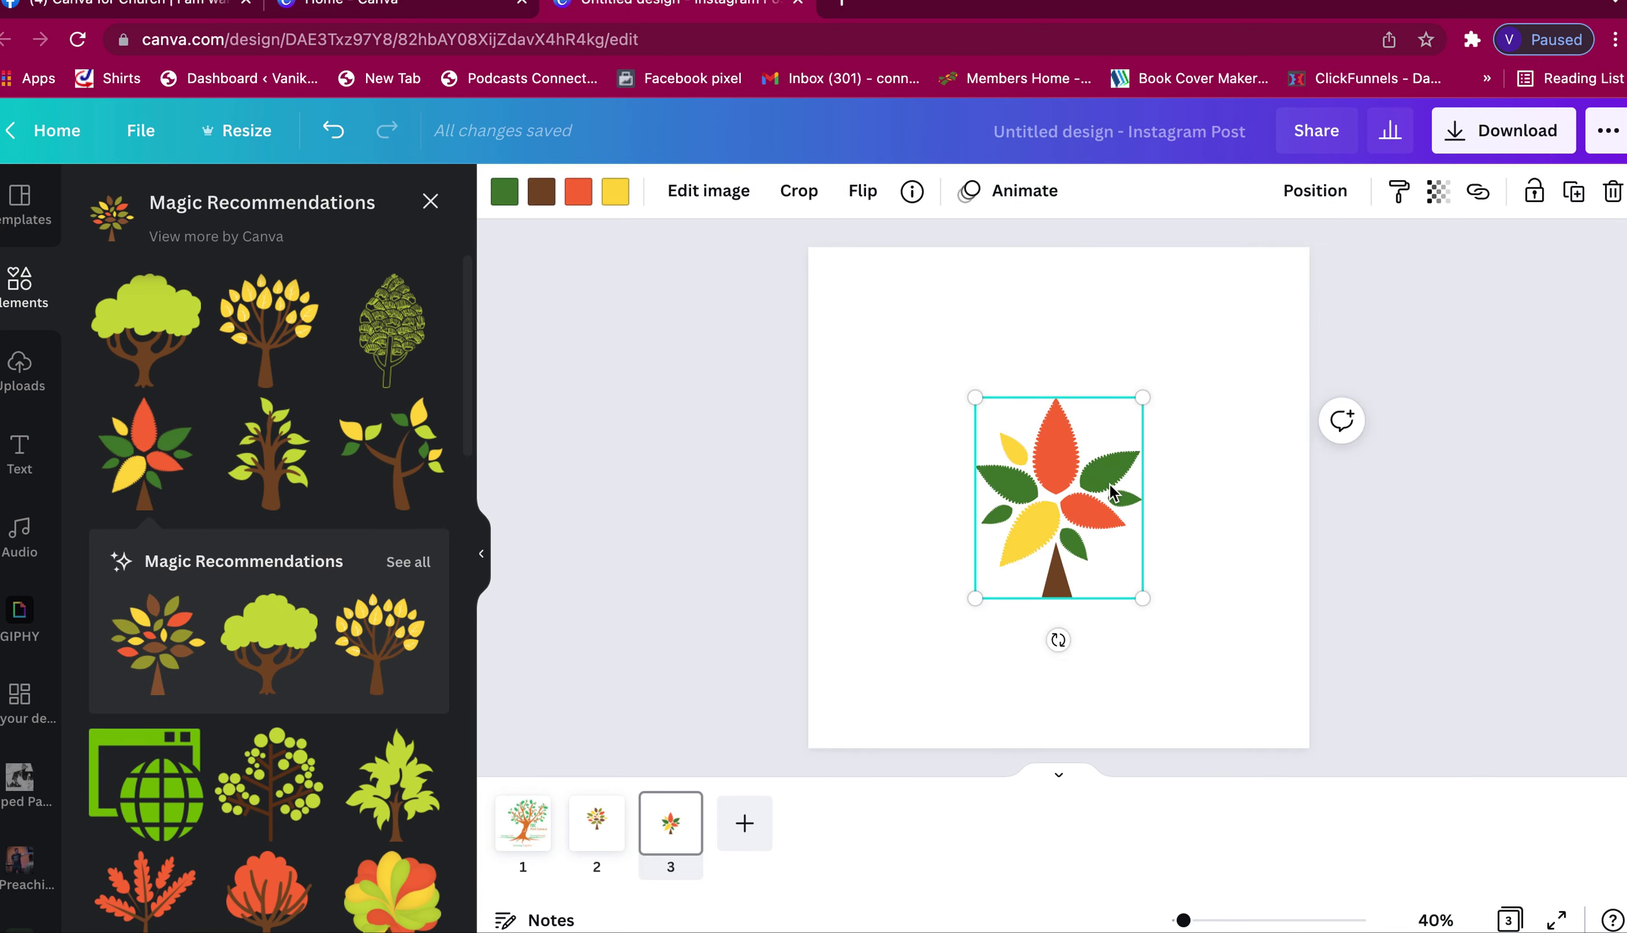
pyautogui.moveTo(1079, 495); pyautogui.dragTo(1078, 409)
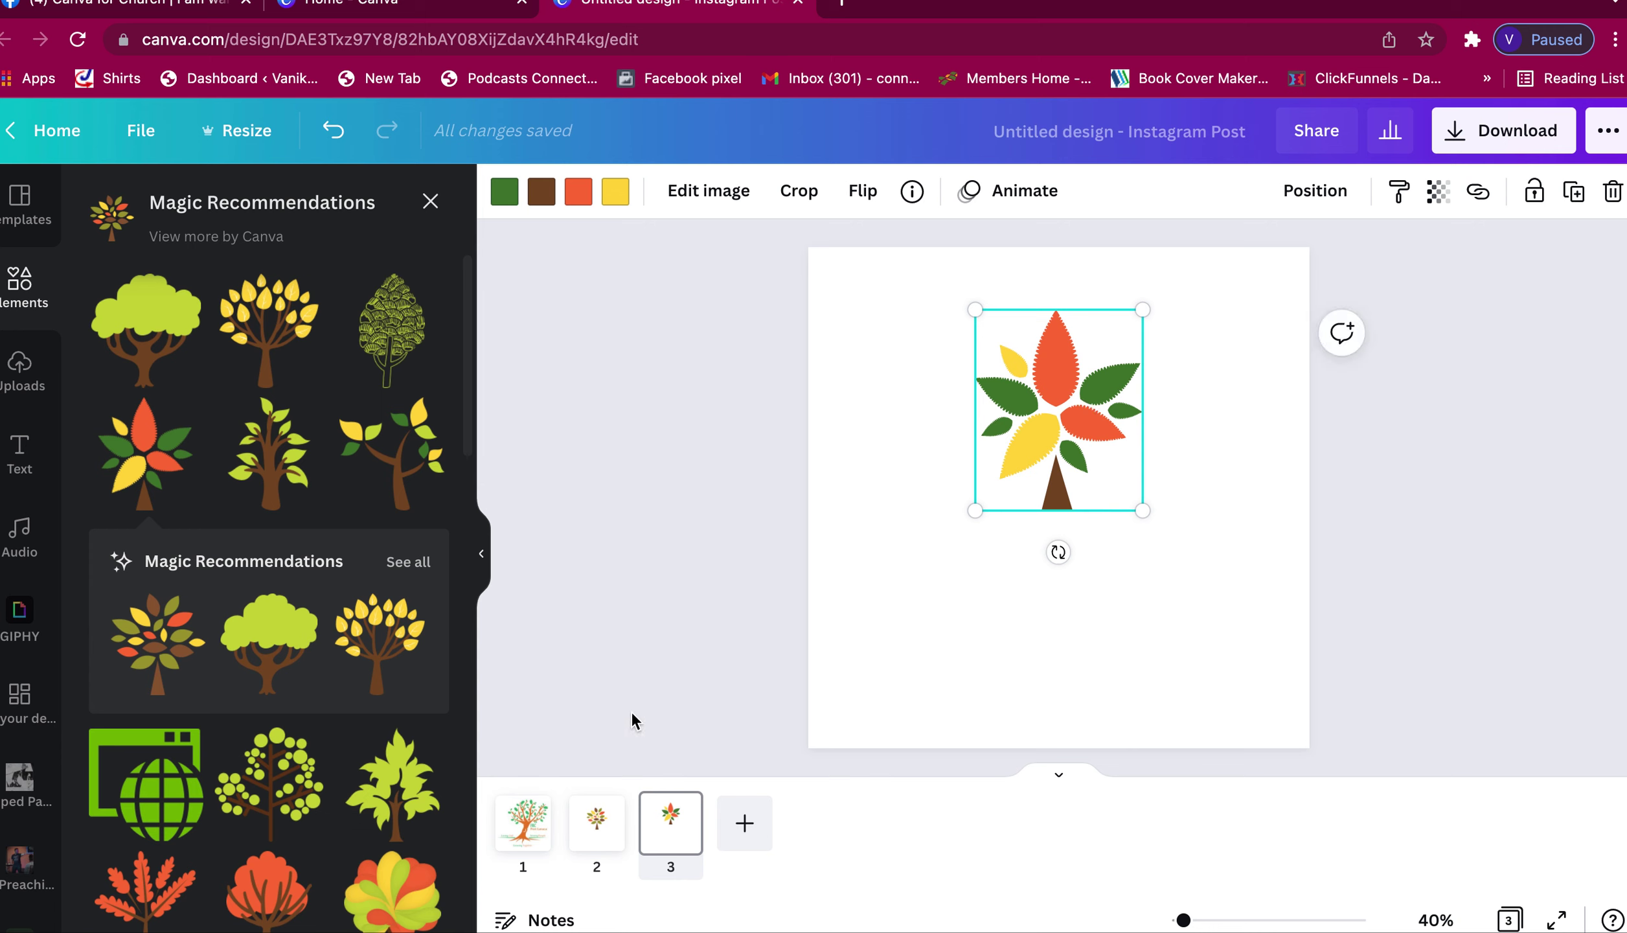
# - Nudge the autumn tree on page 2 slightly higher, comparing against the page 1 logo
pyautogui.click(598, 835)
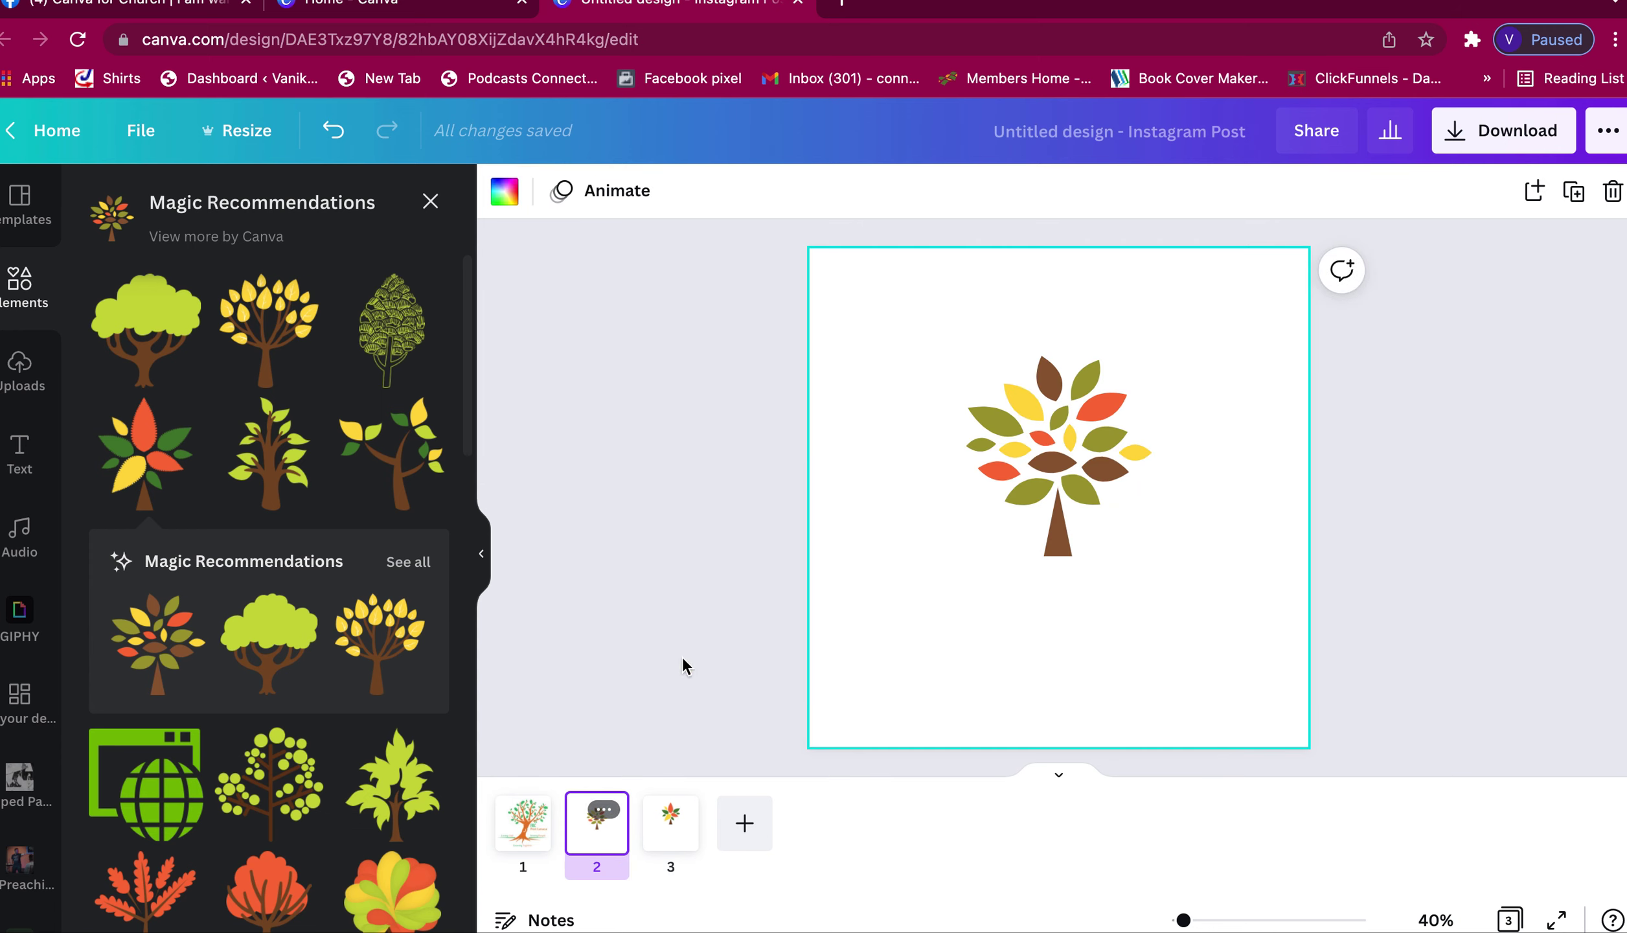
pyautogui.click(1076, 443)
pyautogui.moveTo(1077, 443); pyautogui.dragTo(1077, 410)
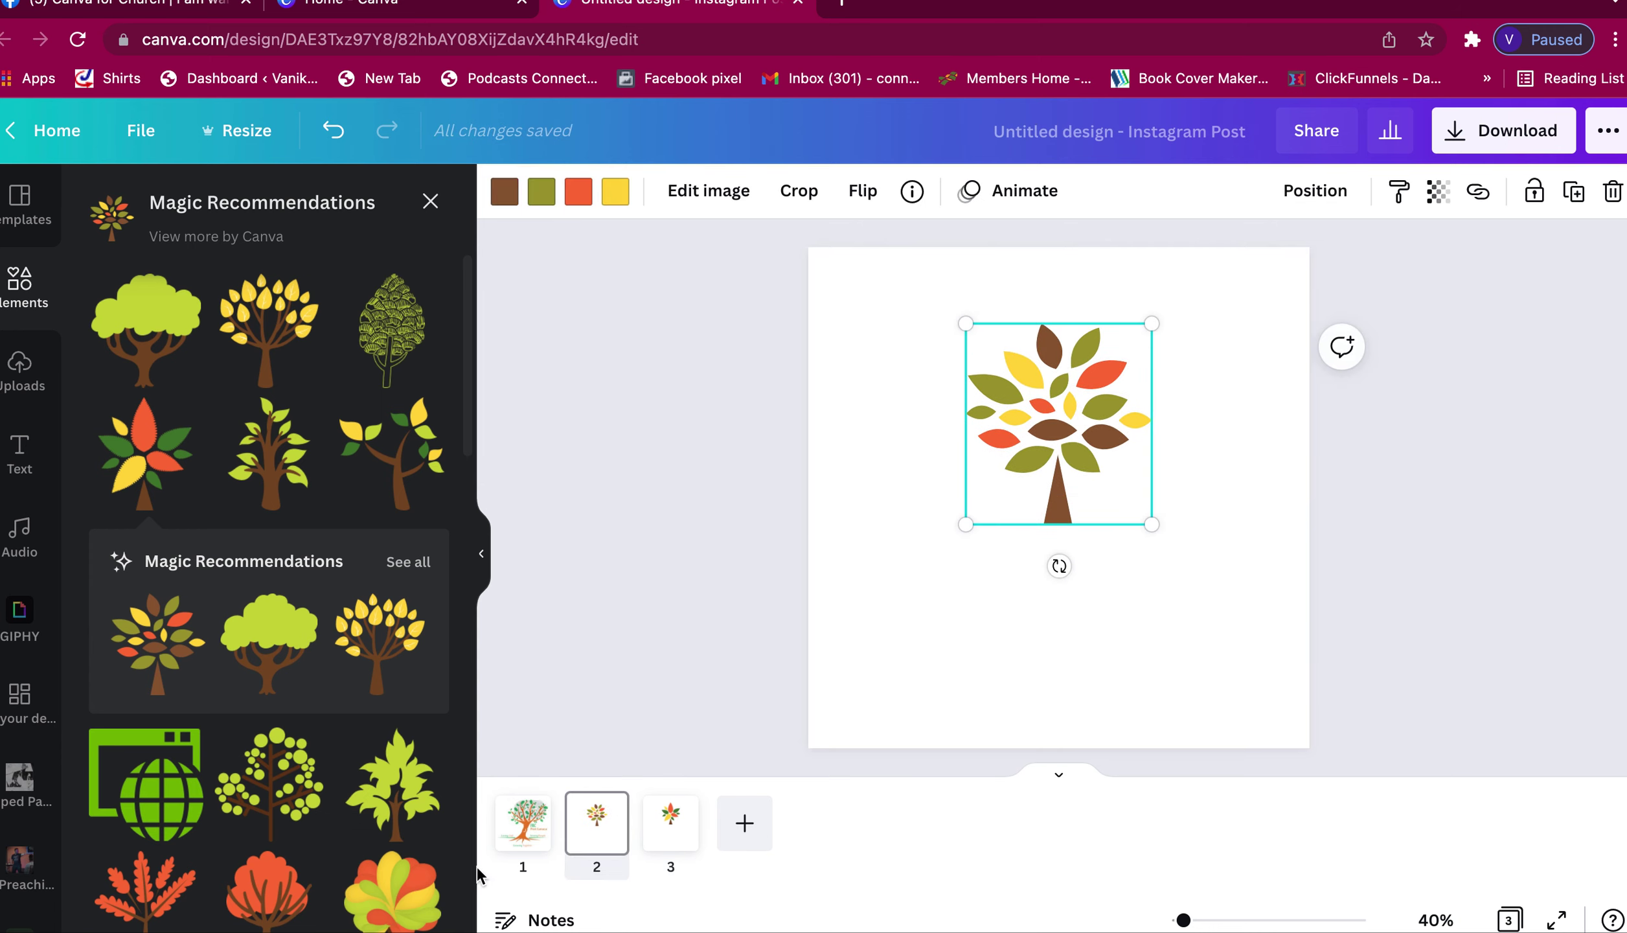
pyautogui.click(511, 842)
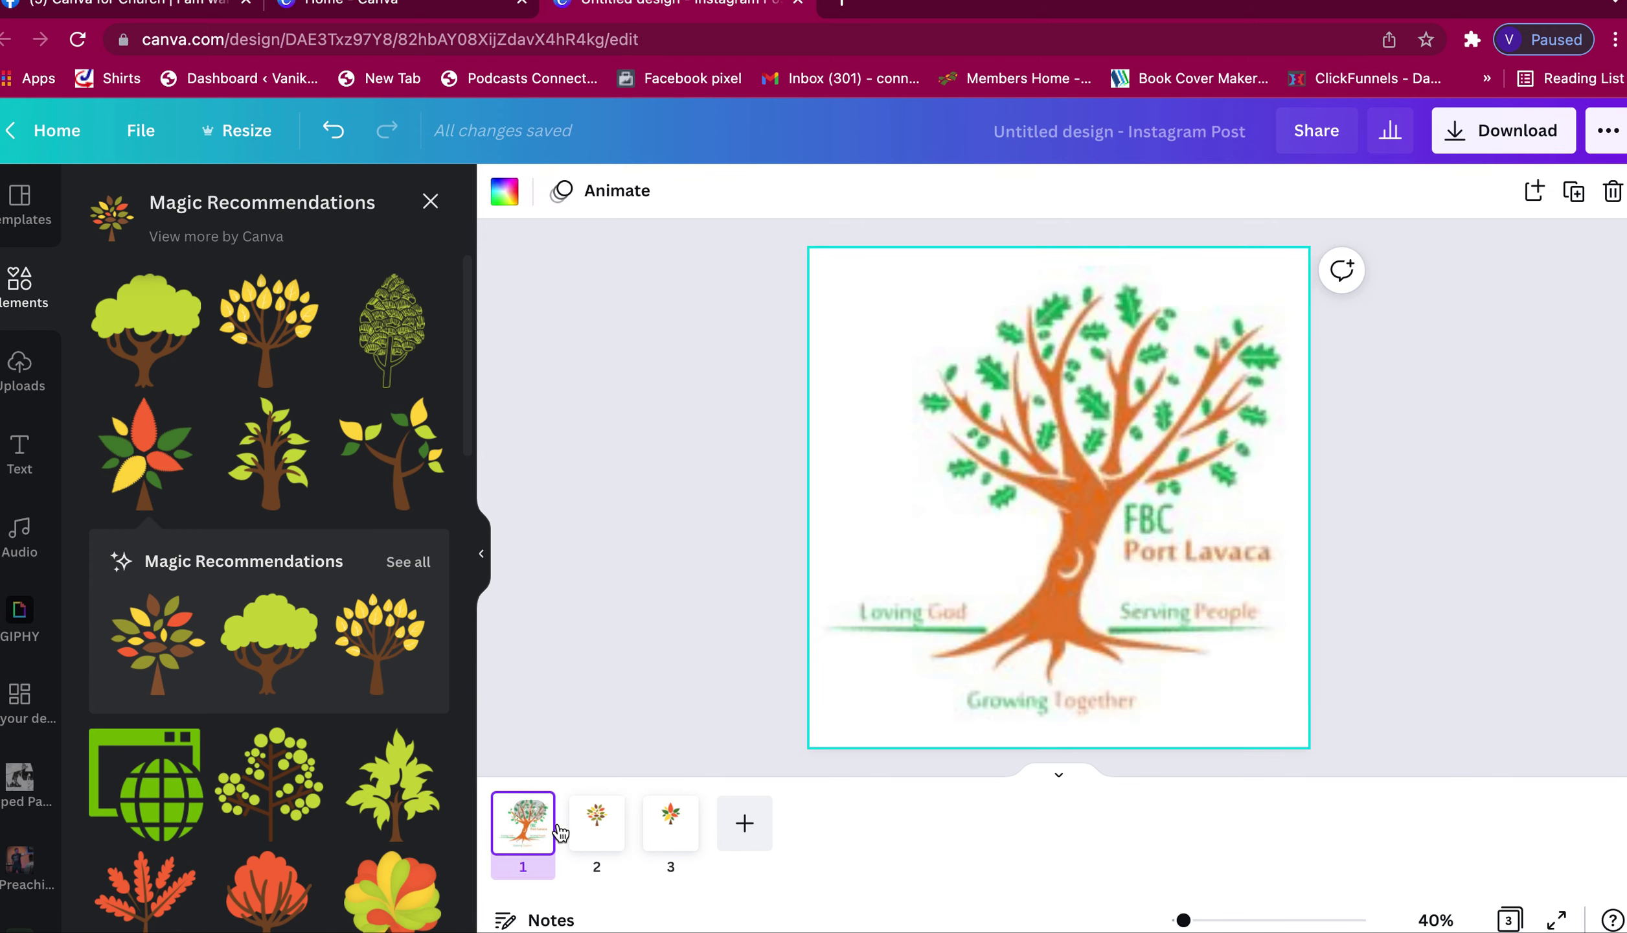
pyautogui.click(589, 831)
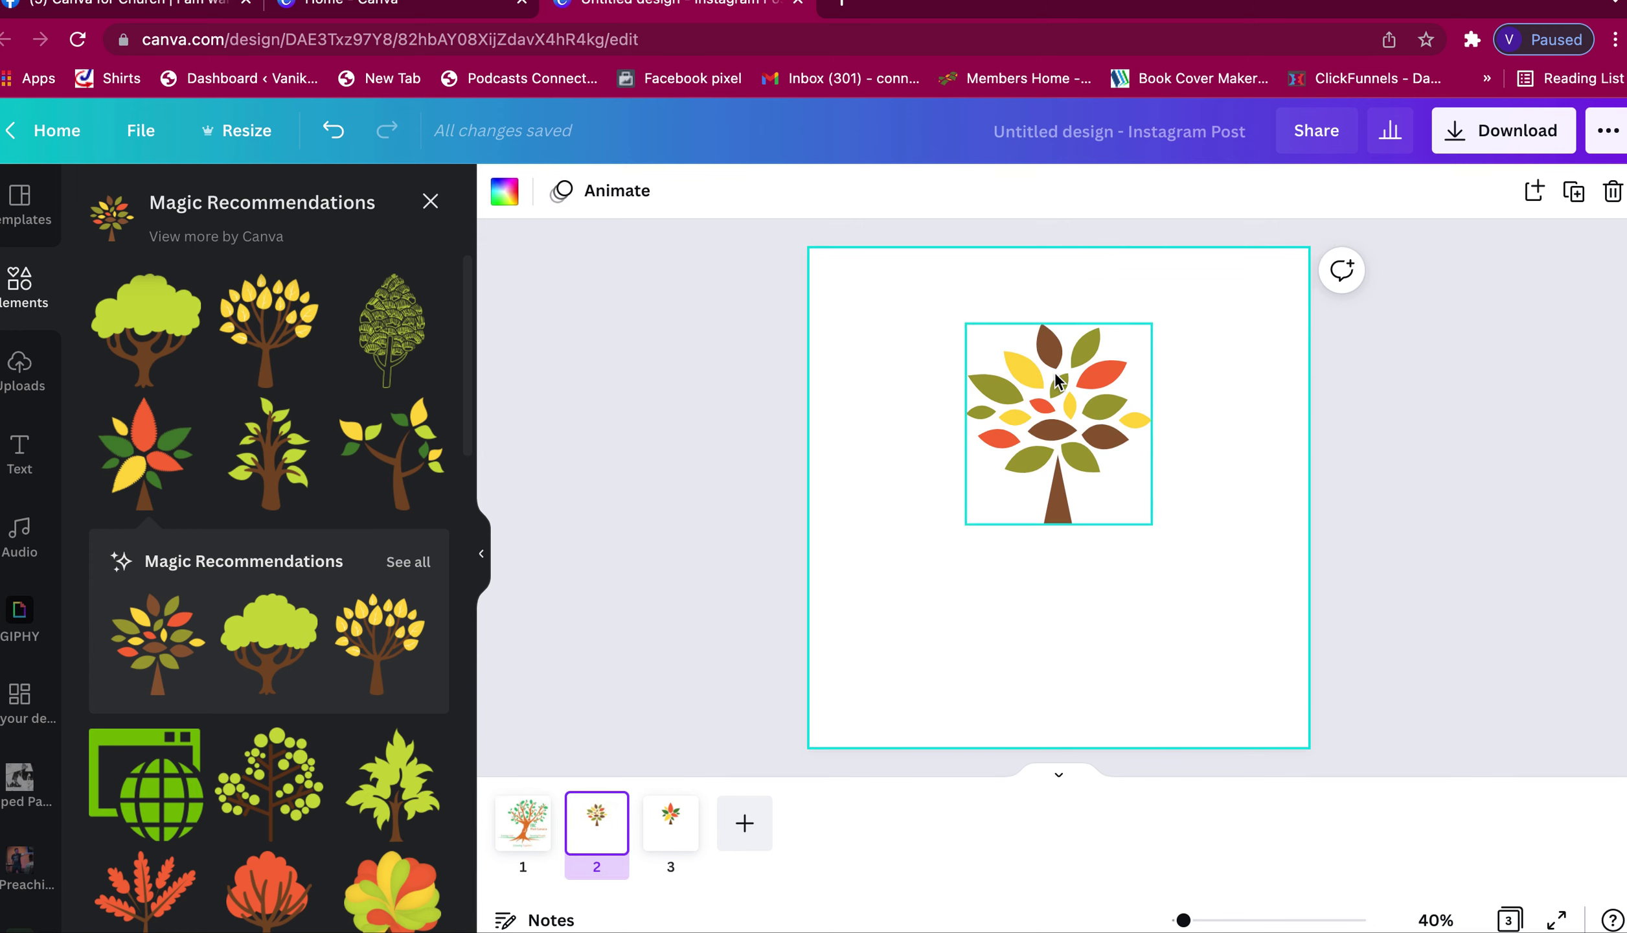
pyautogui.click(1035, 373)
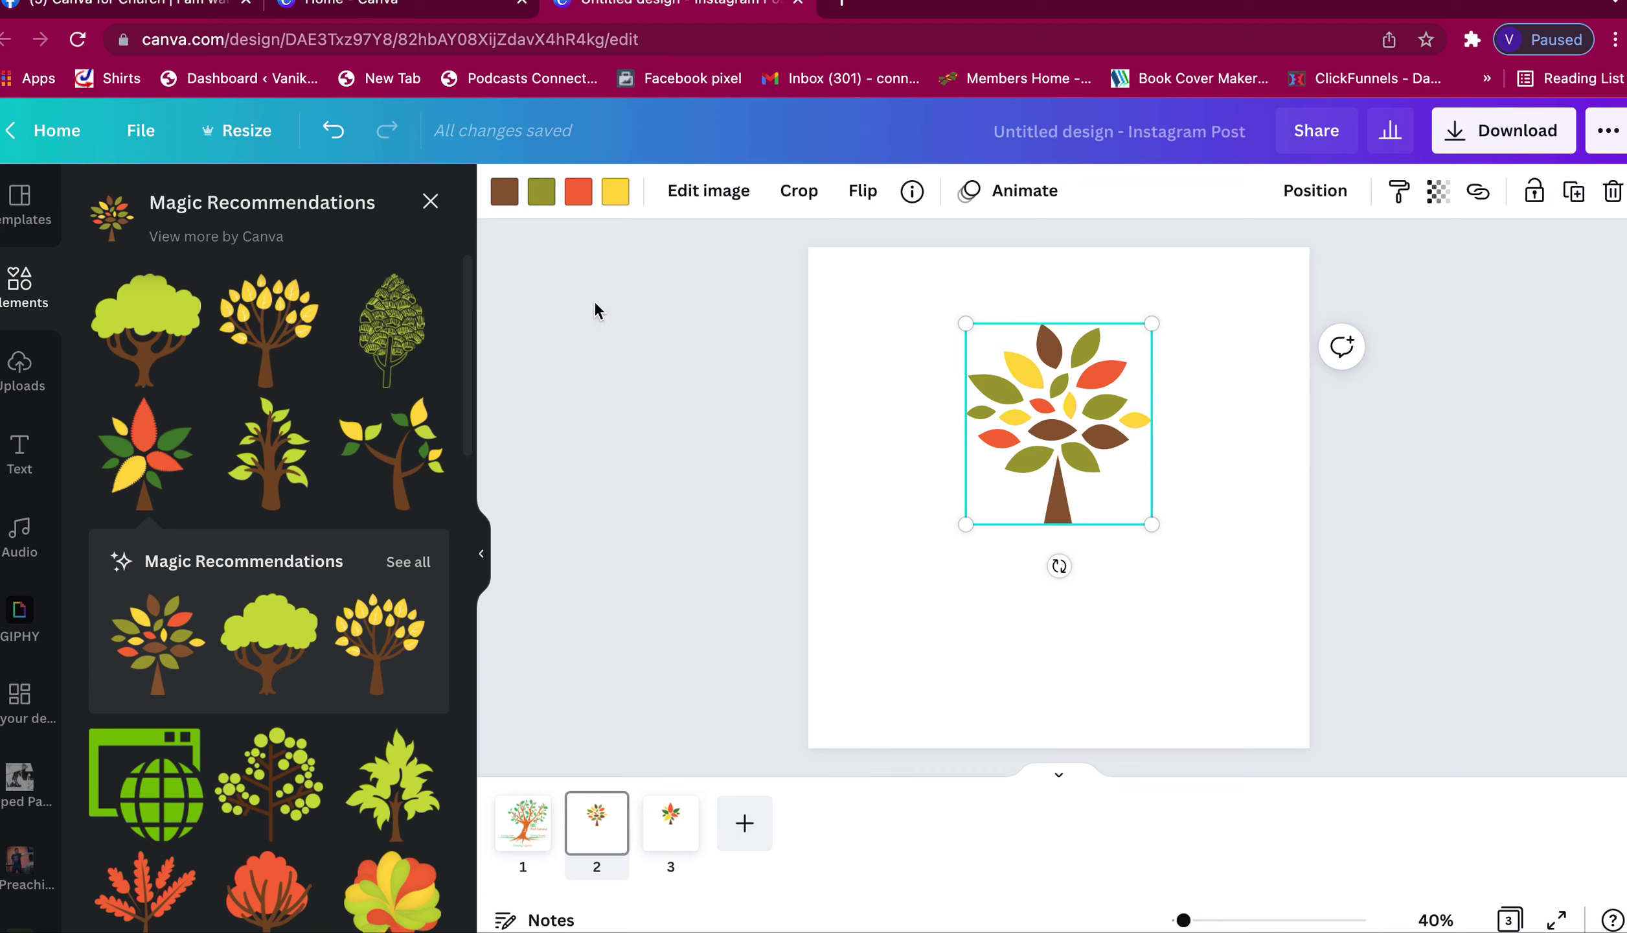
# - Recolour the tree's yellow leaves to the green document colour and orange leaves to #50b078
pyautogui.click(616, 191)
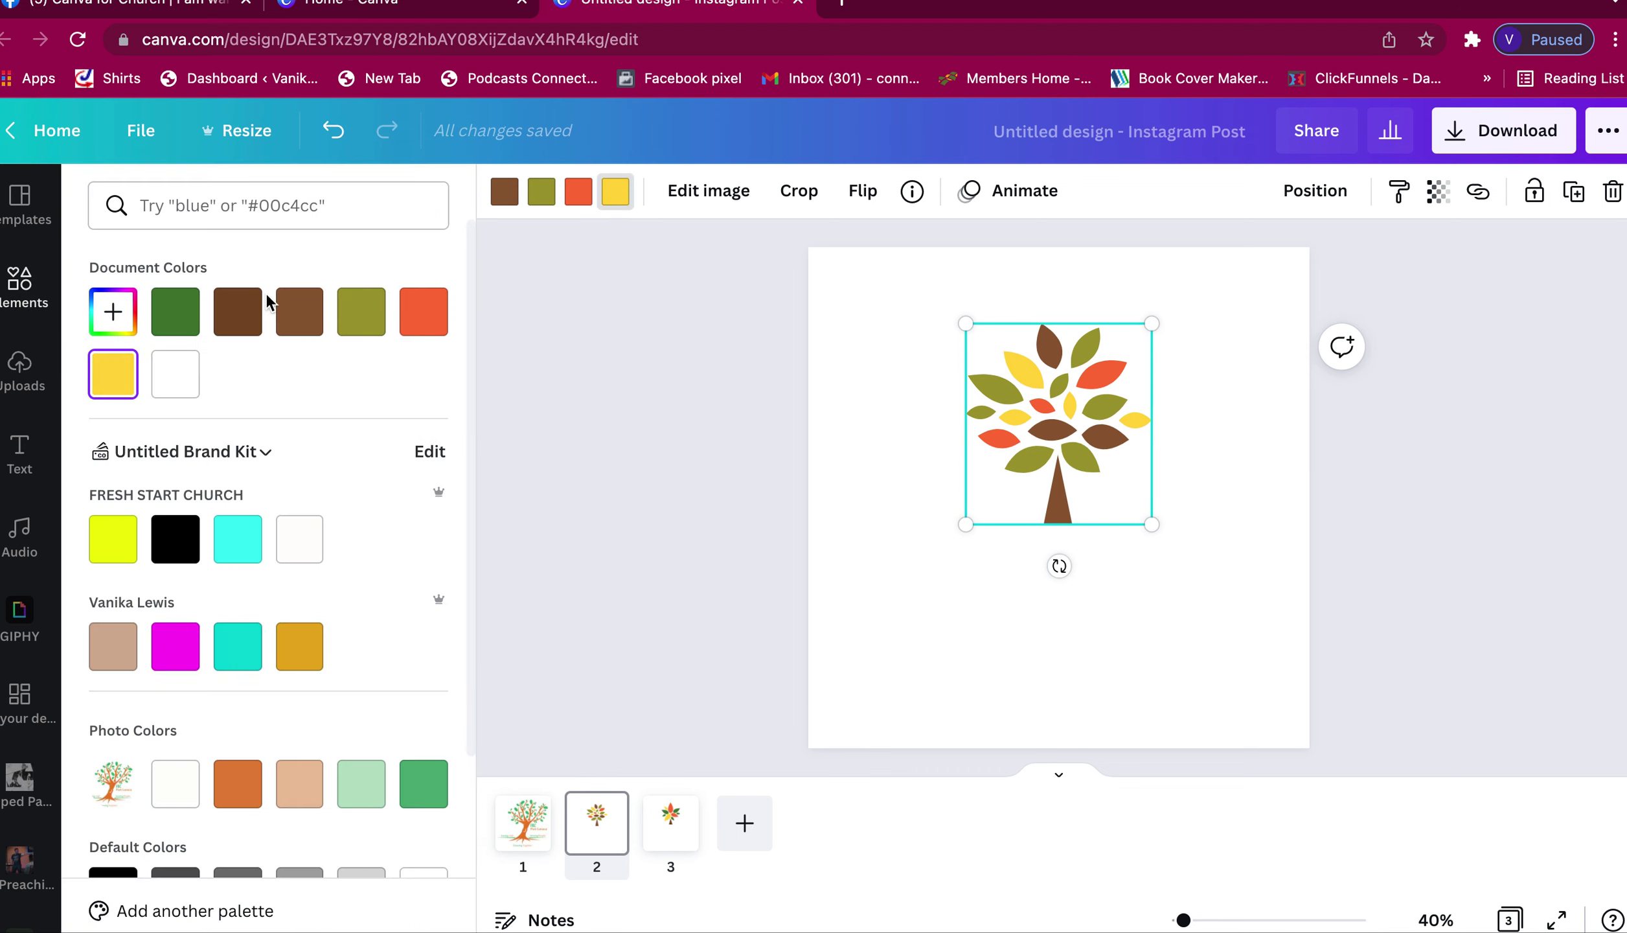
pyautogui.click(181, 324)
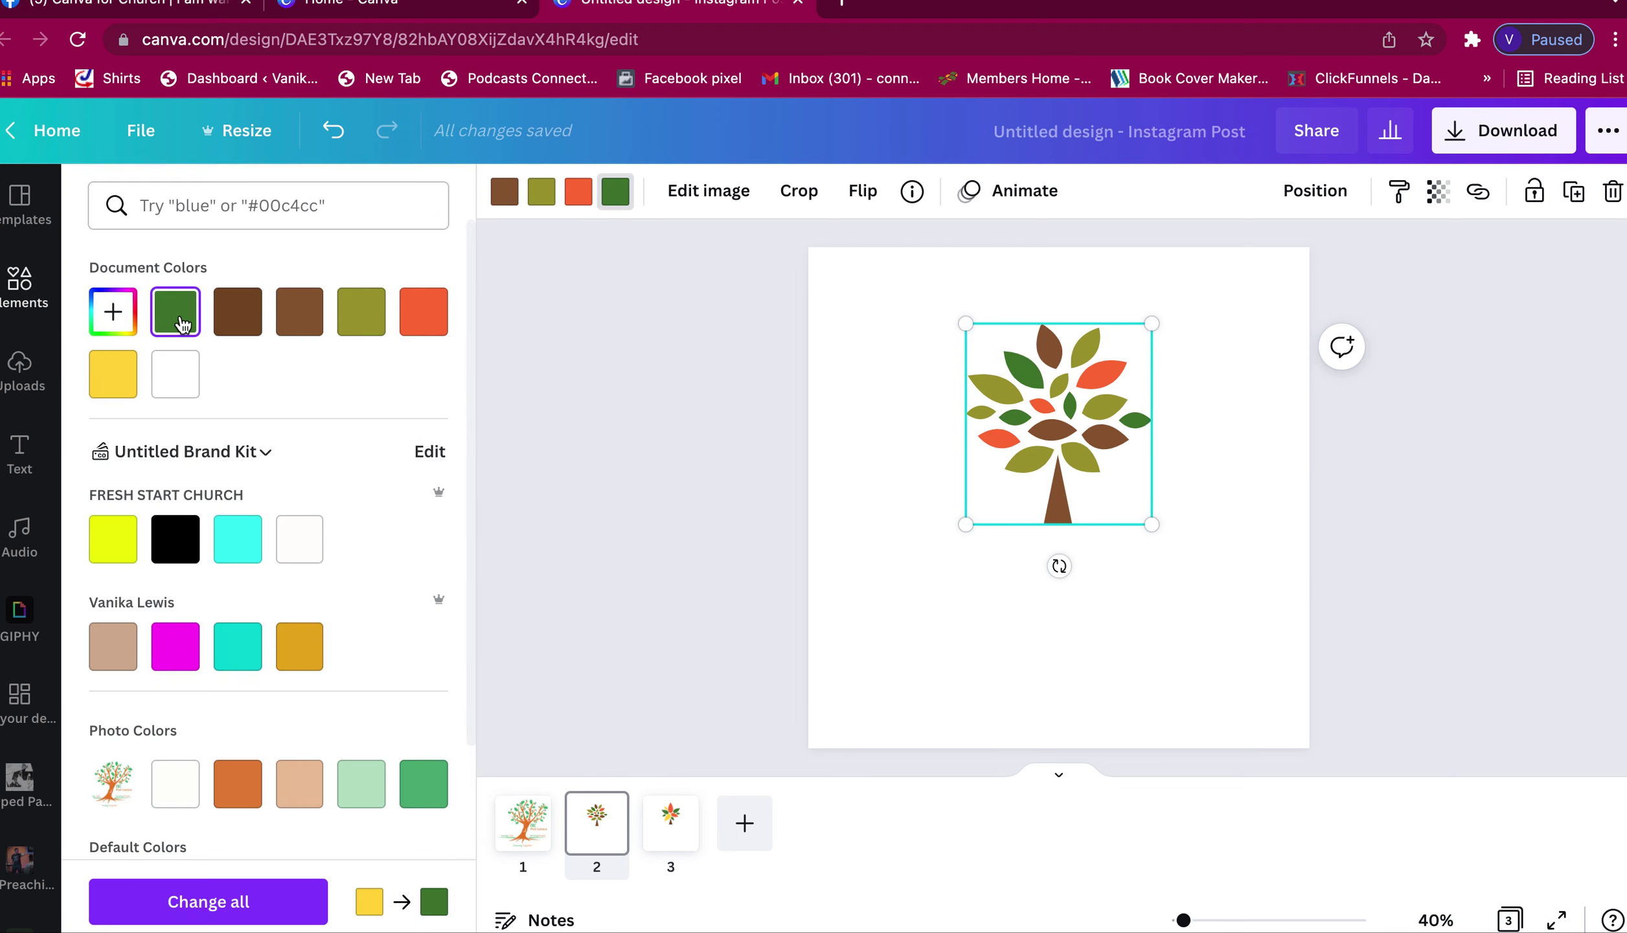
pyautogui.click(577, 204)
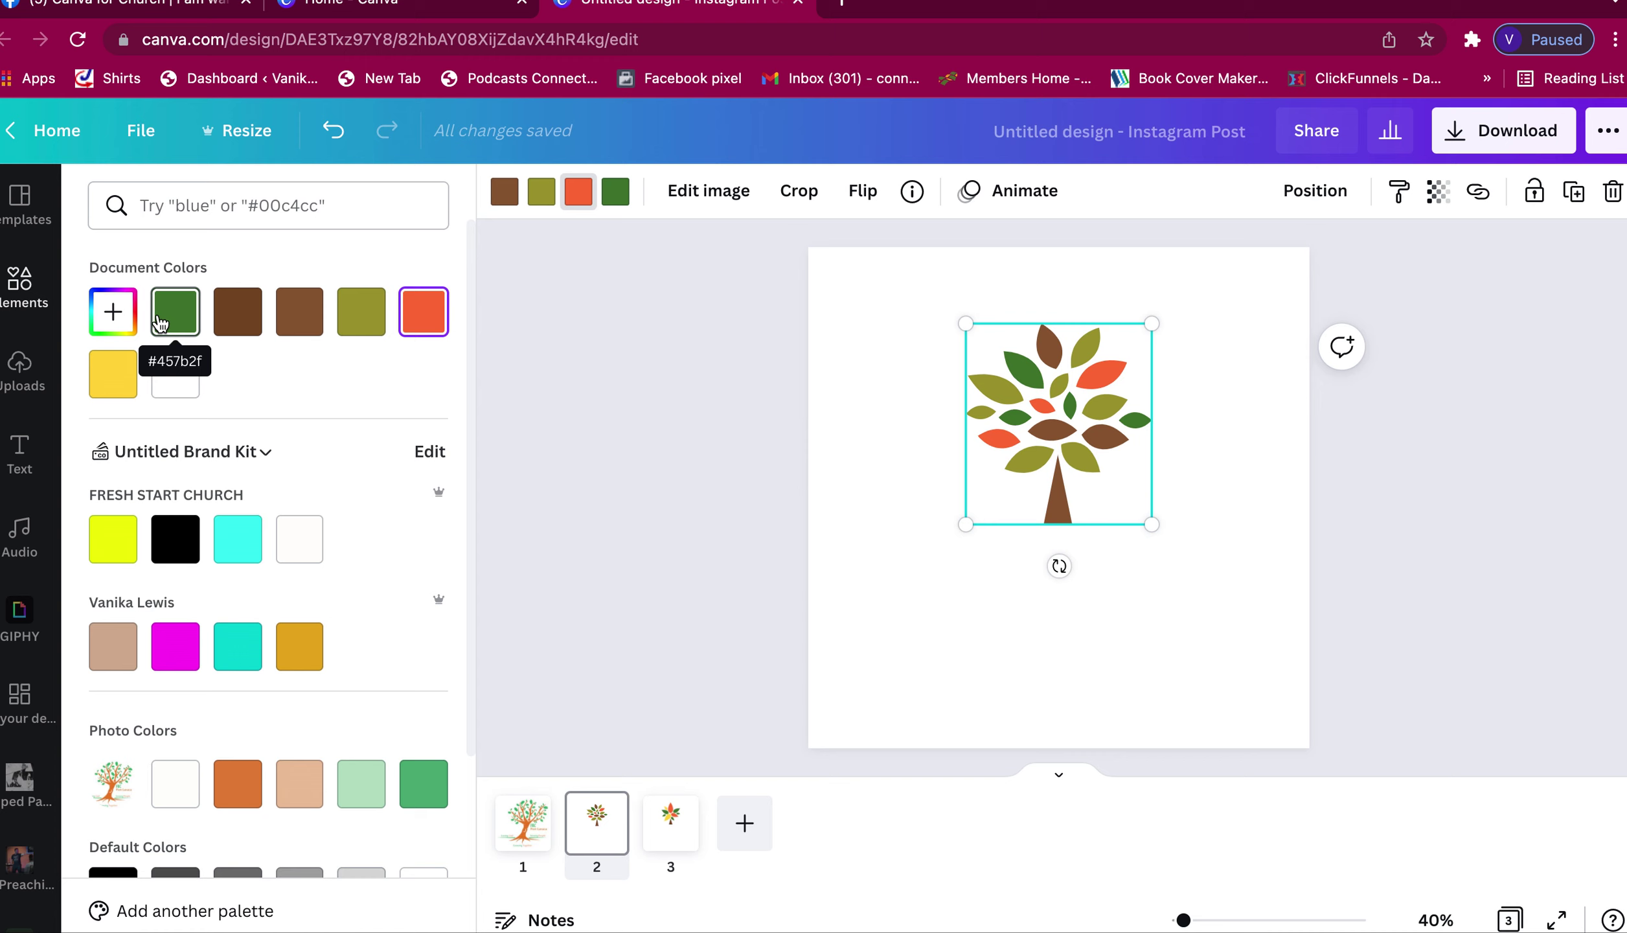
pyautogui.click(430, 780)
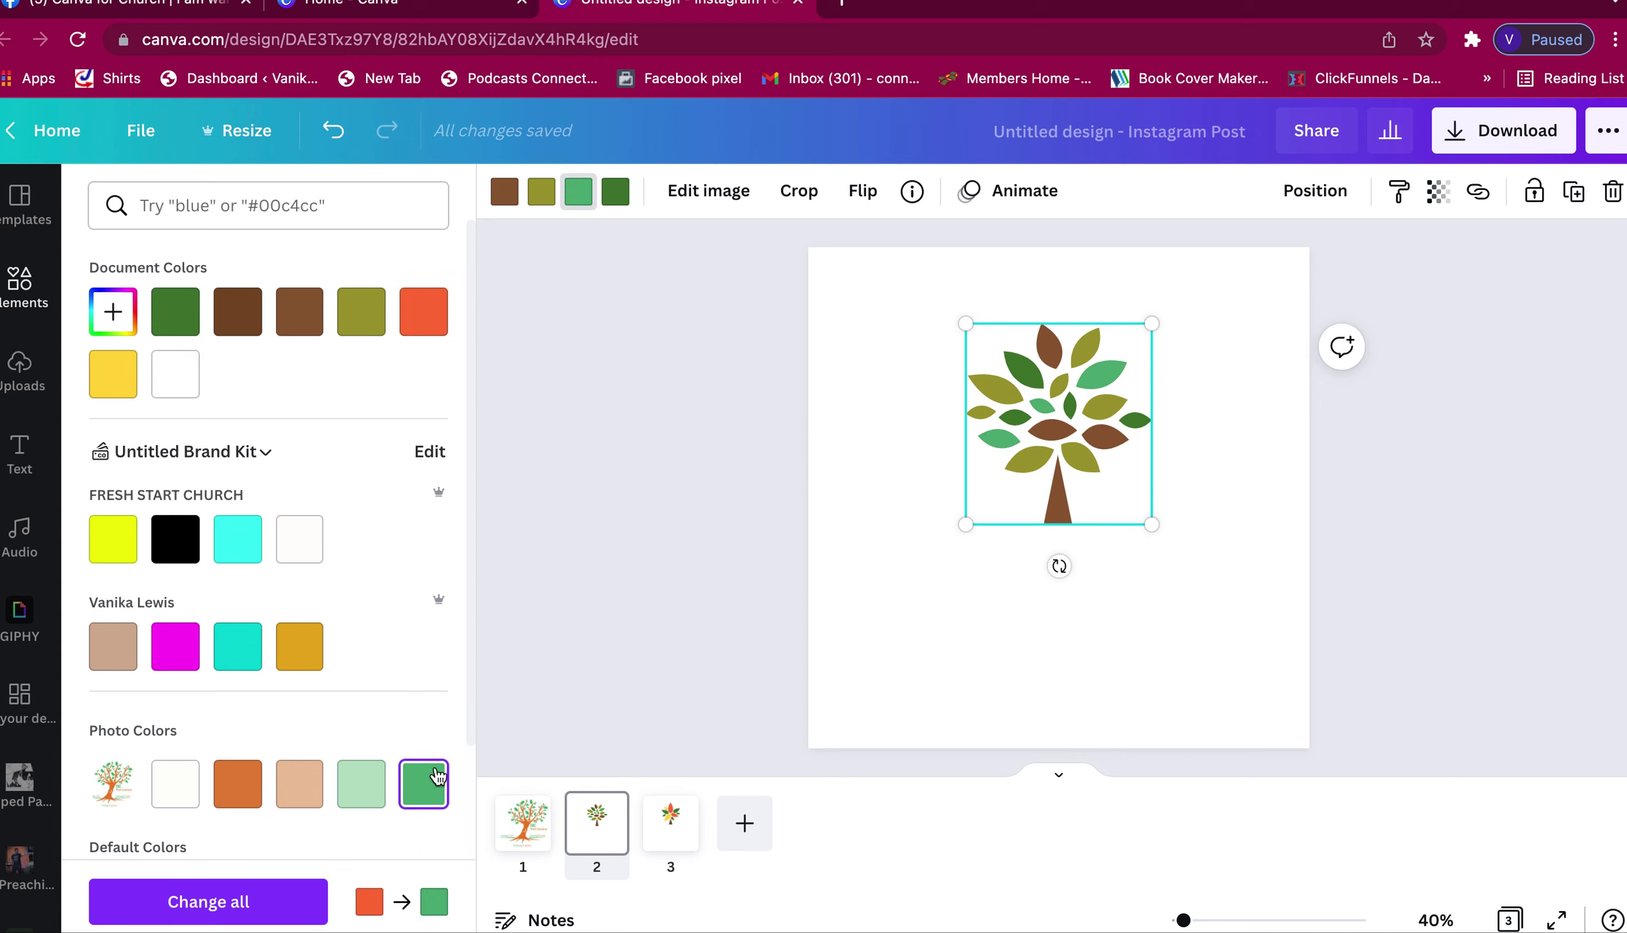
pyautogui.click(525, 836)
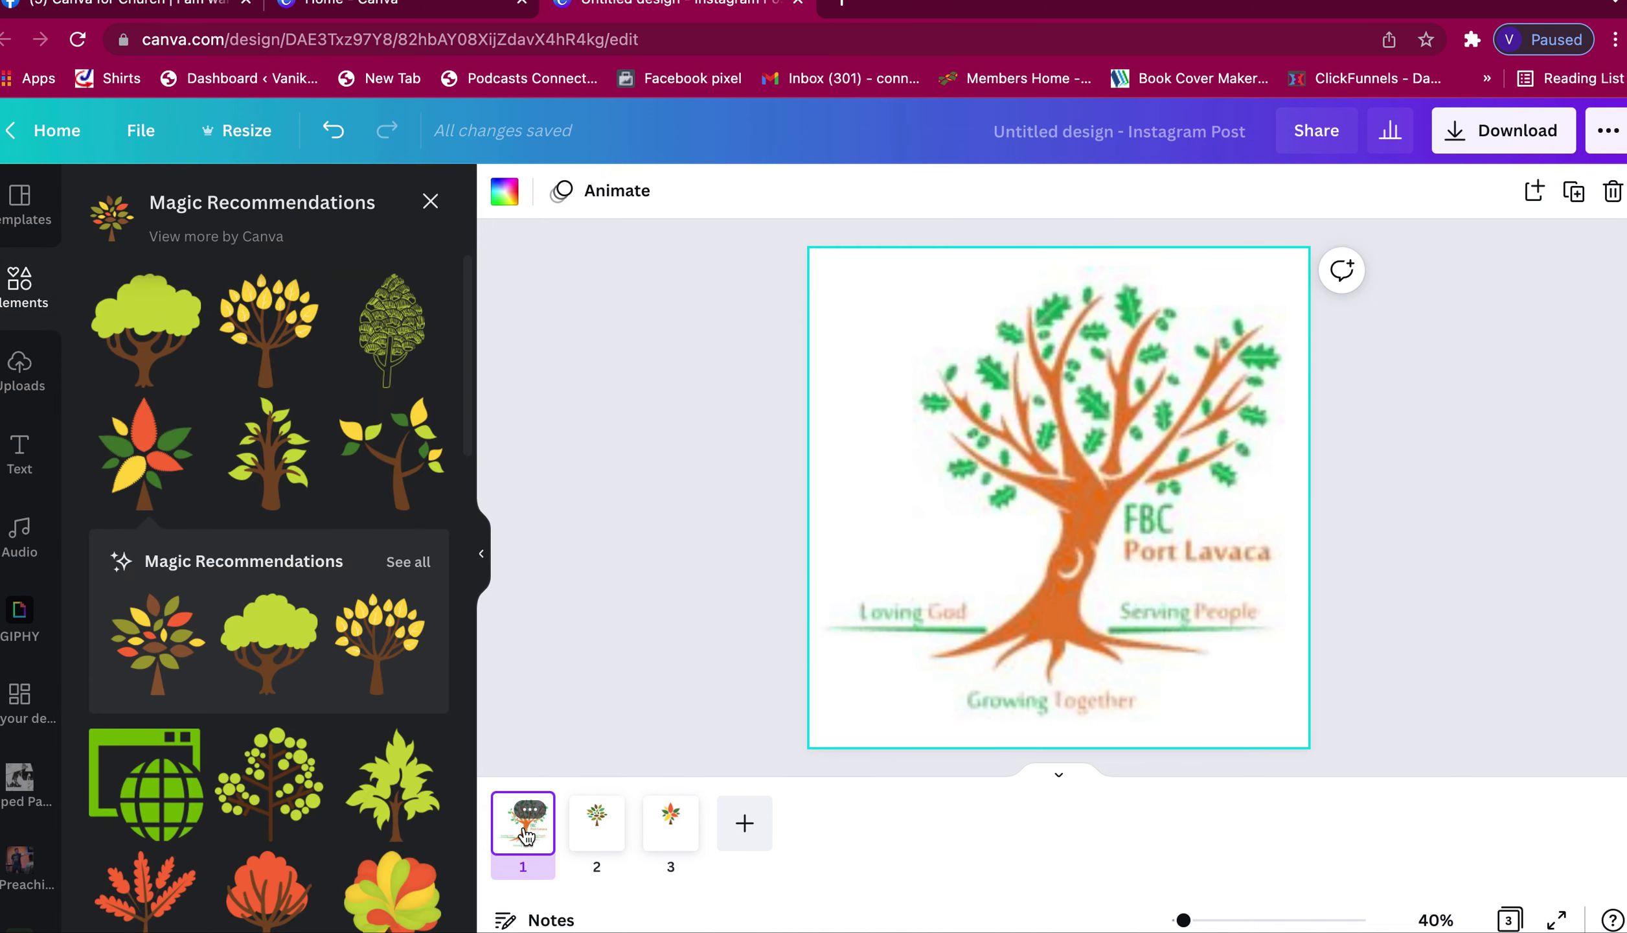
pyautogui.click(597, 832)
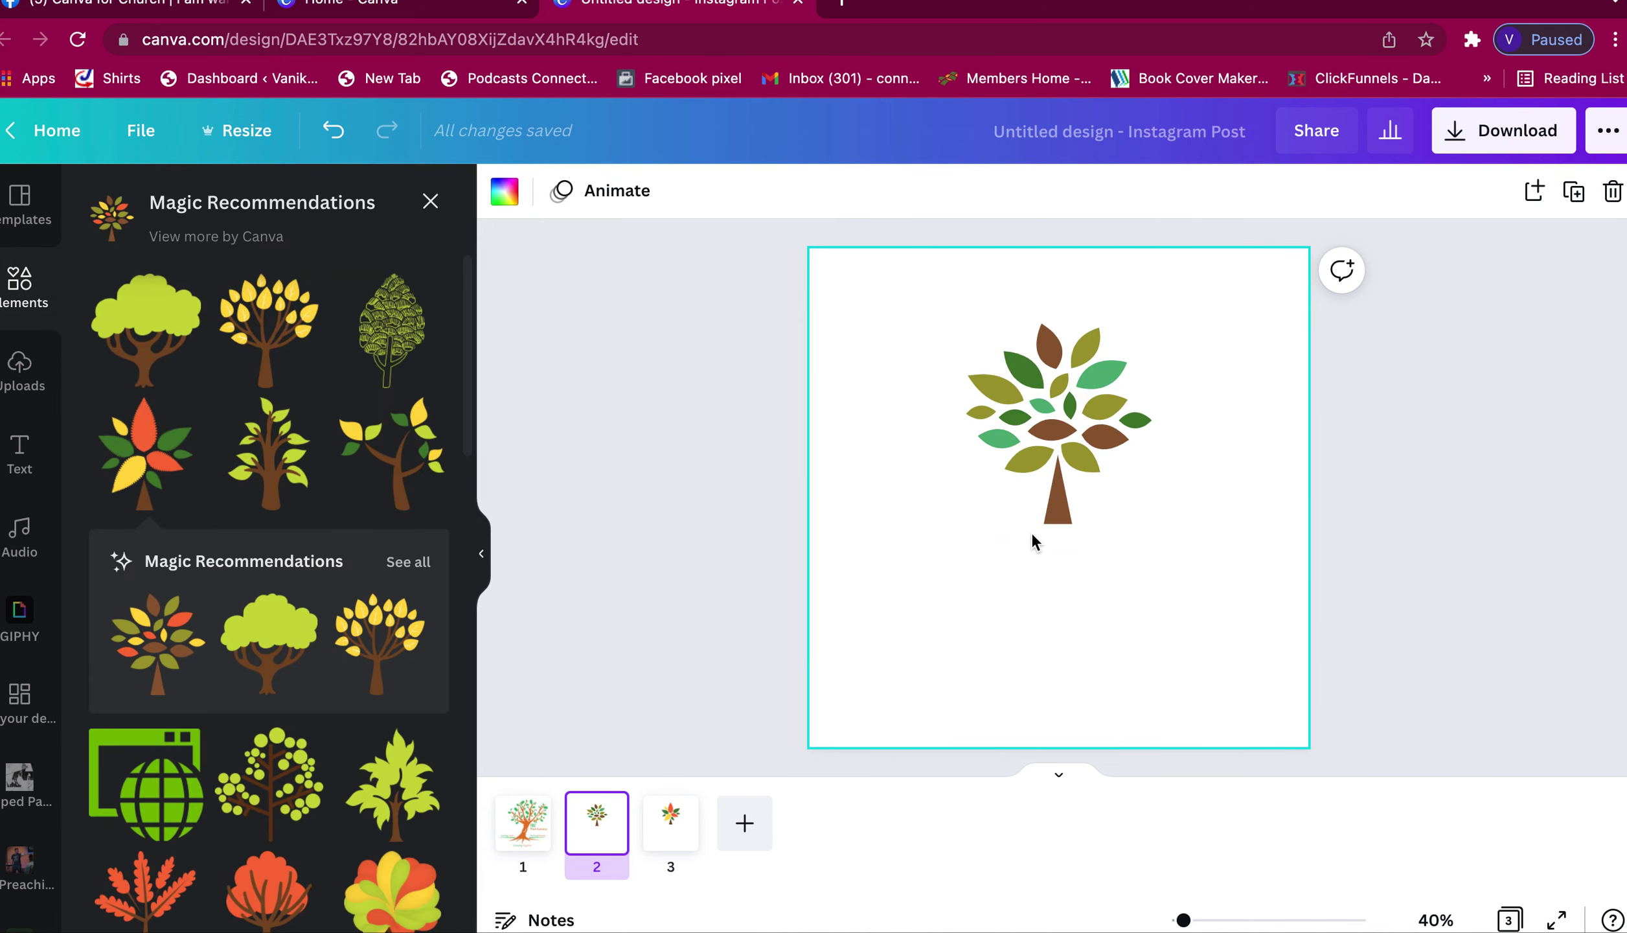
# - Crop the bottom of the tree's trunk and lower the tree slightly along the centre guide
pyautogui.click(1066, 518)
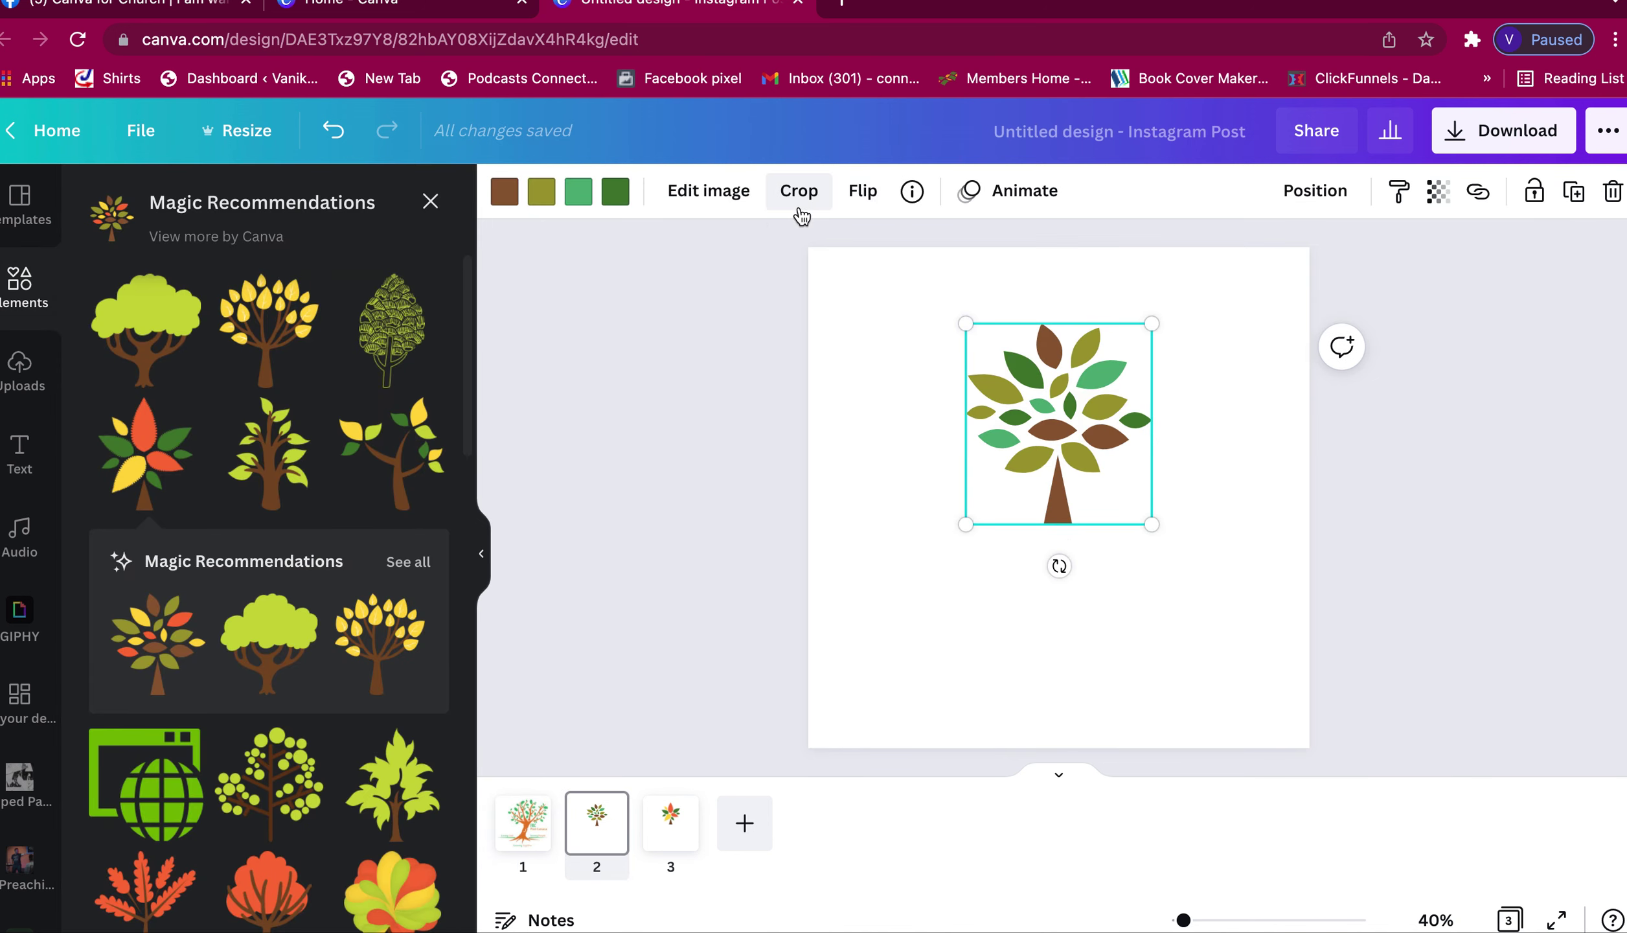
pyautogui.click(802, 206)
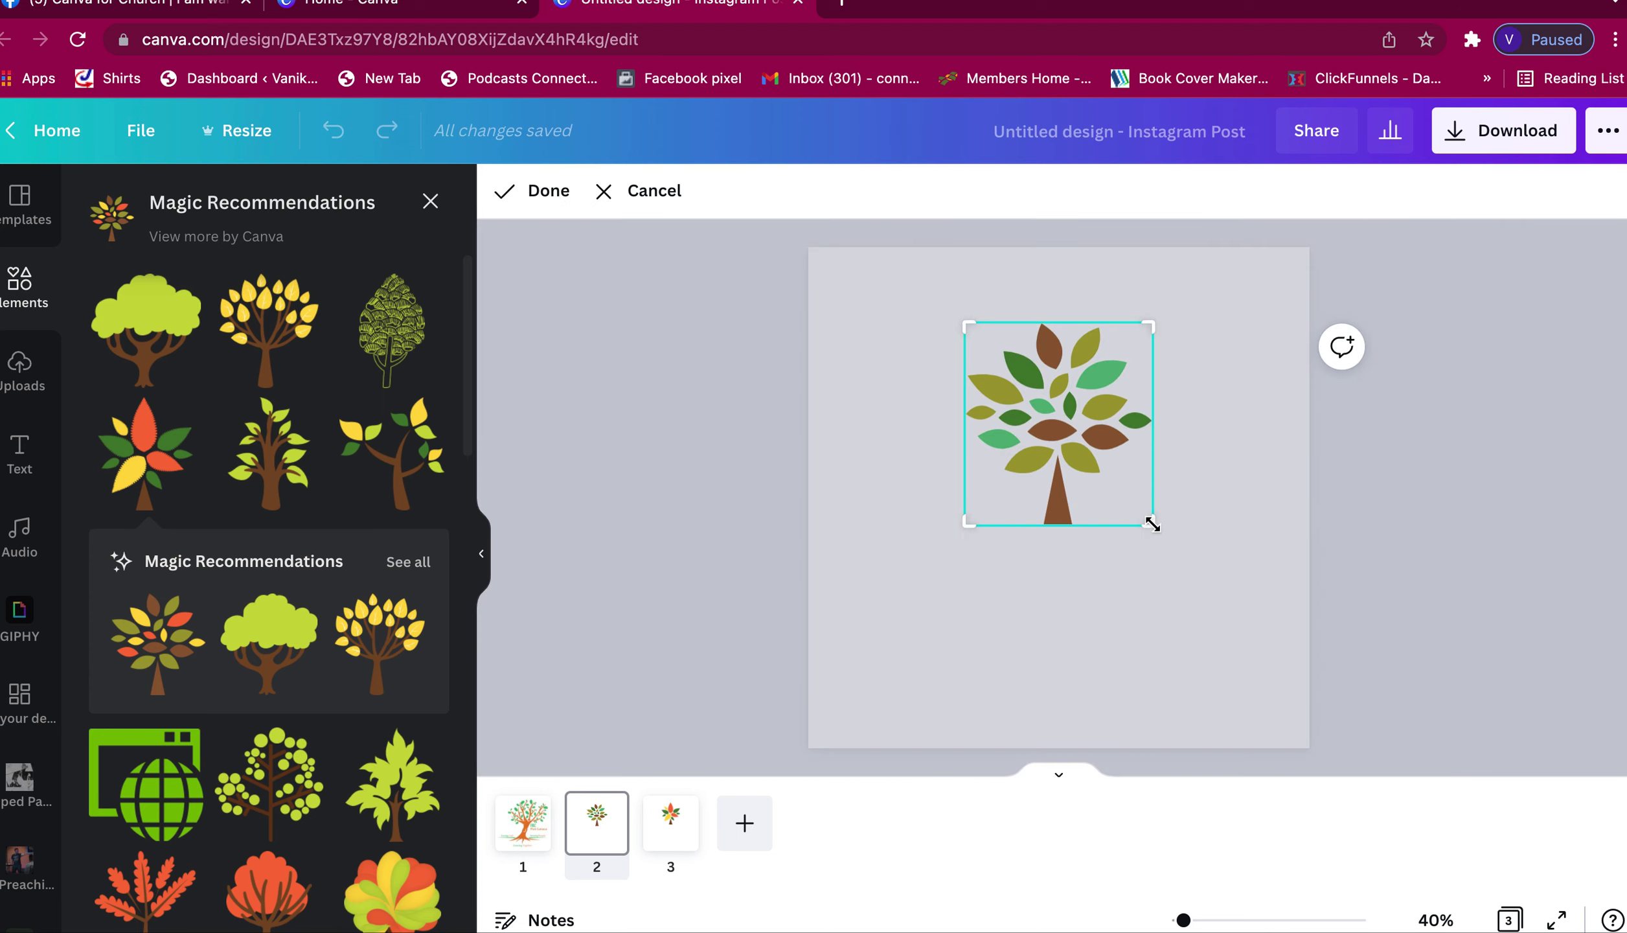
pyautogui.moveTo(1152, 524); pyautogui.dragTo(1155, 502)
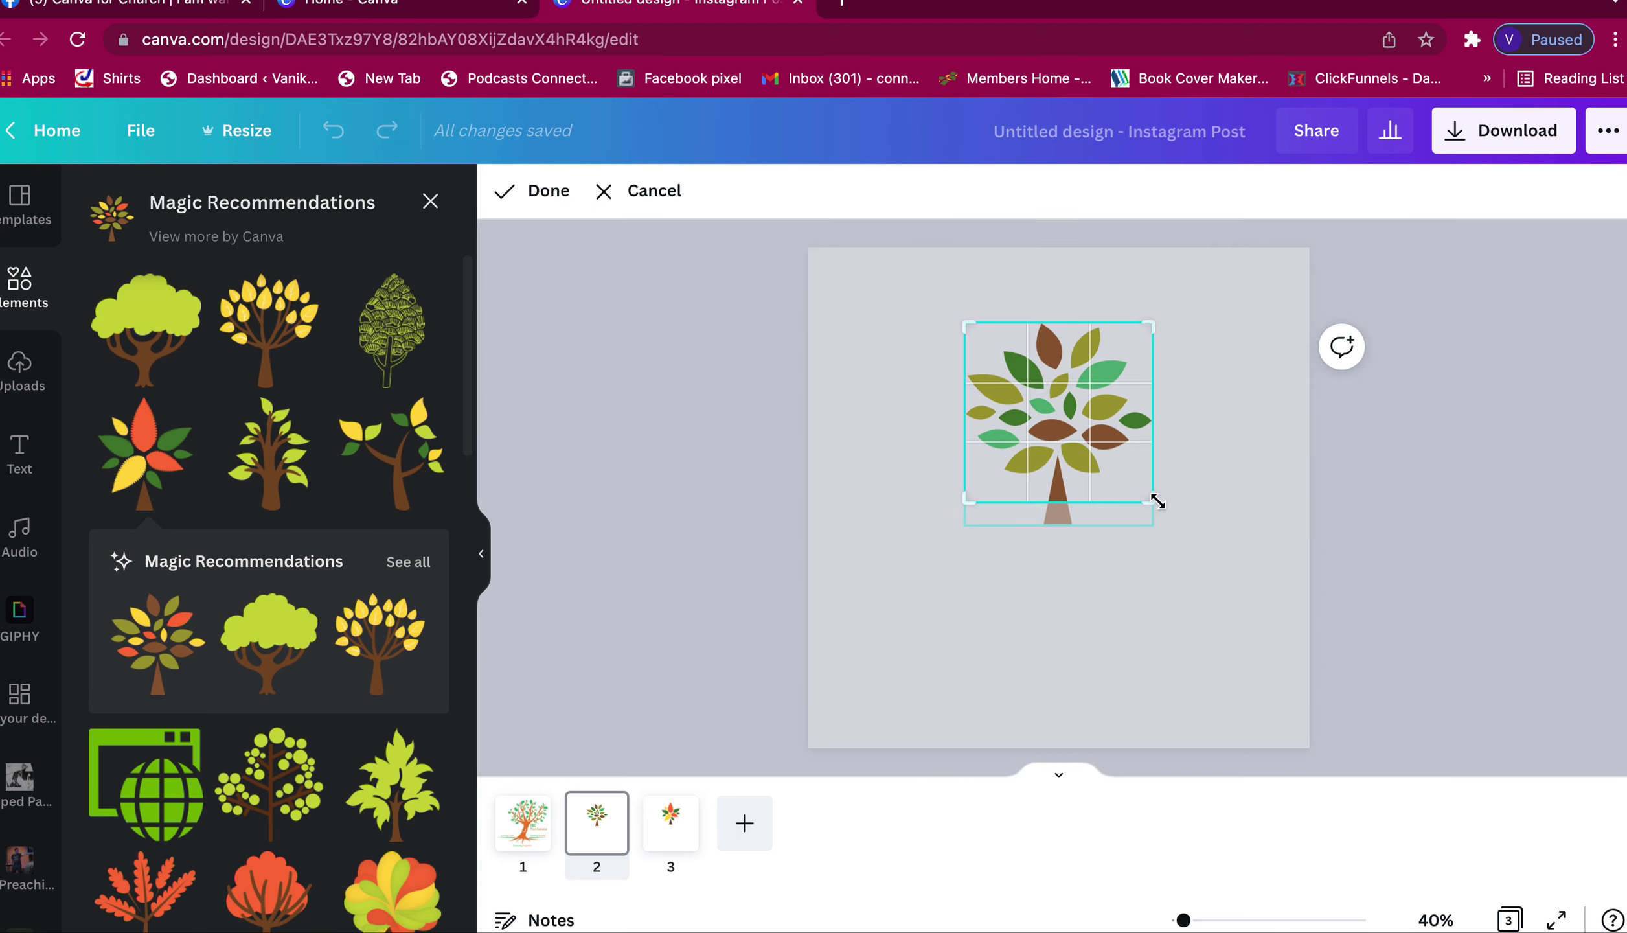
pyautogui.click(1123, 592)
pyautogui.moveTo(1061, 367); pyautogui.dragTo(1055, 380)
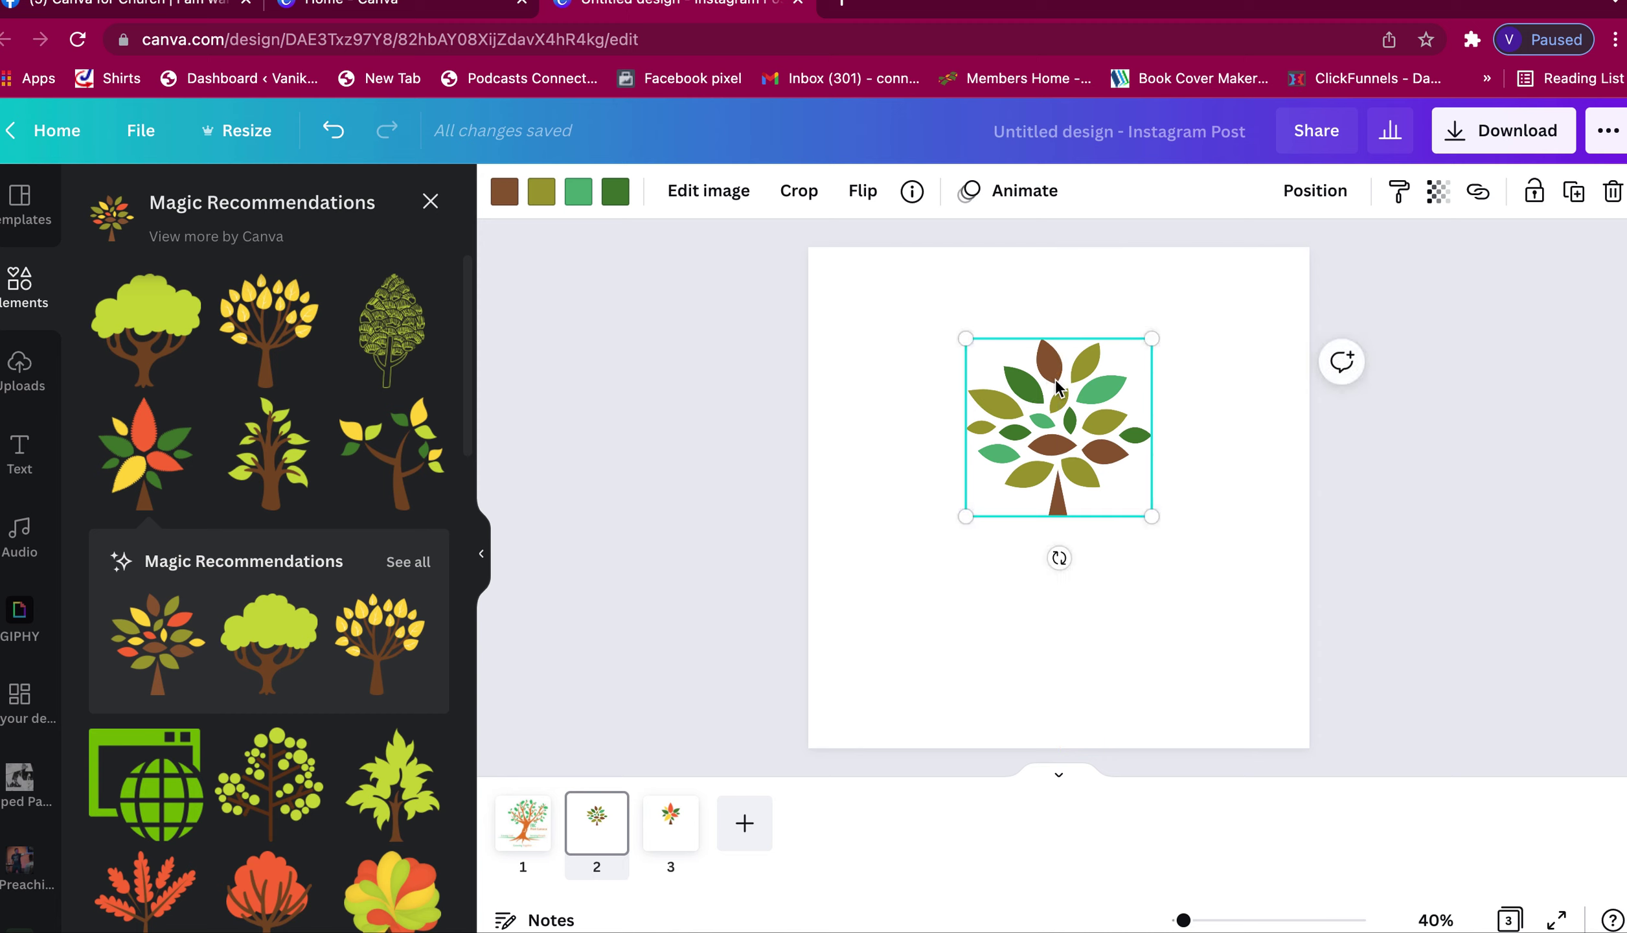
pyautogui.click(526, 817)
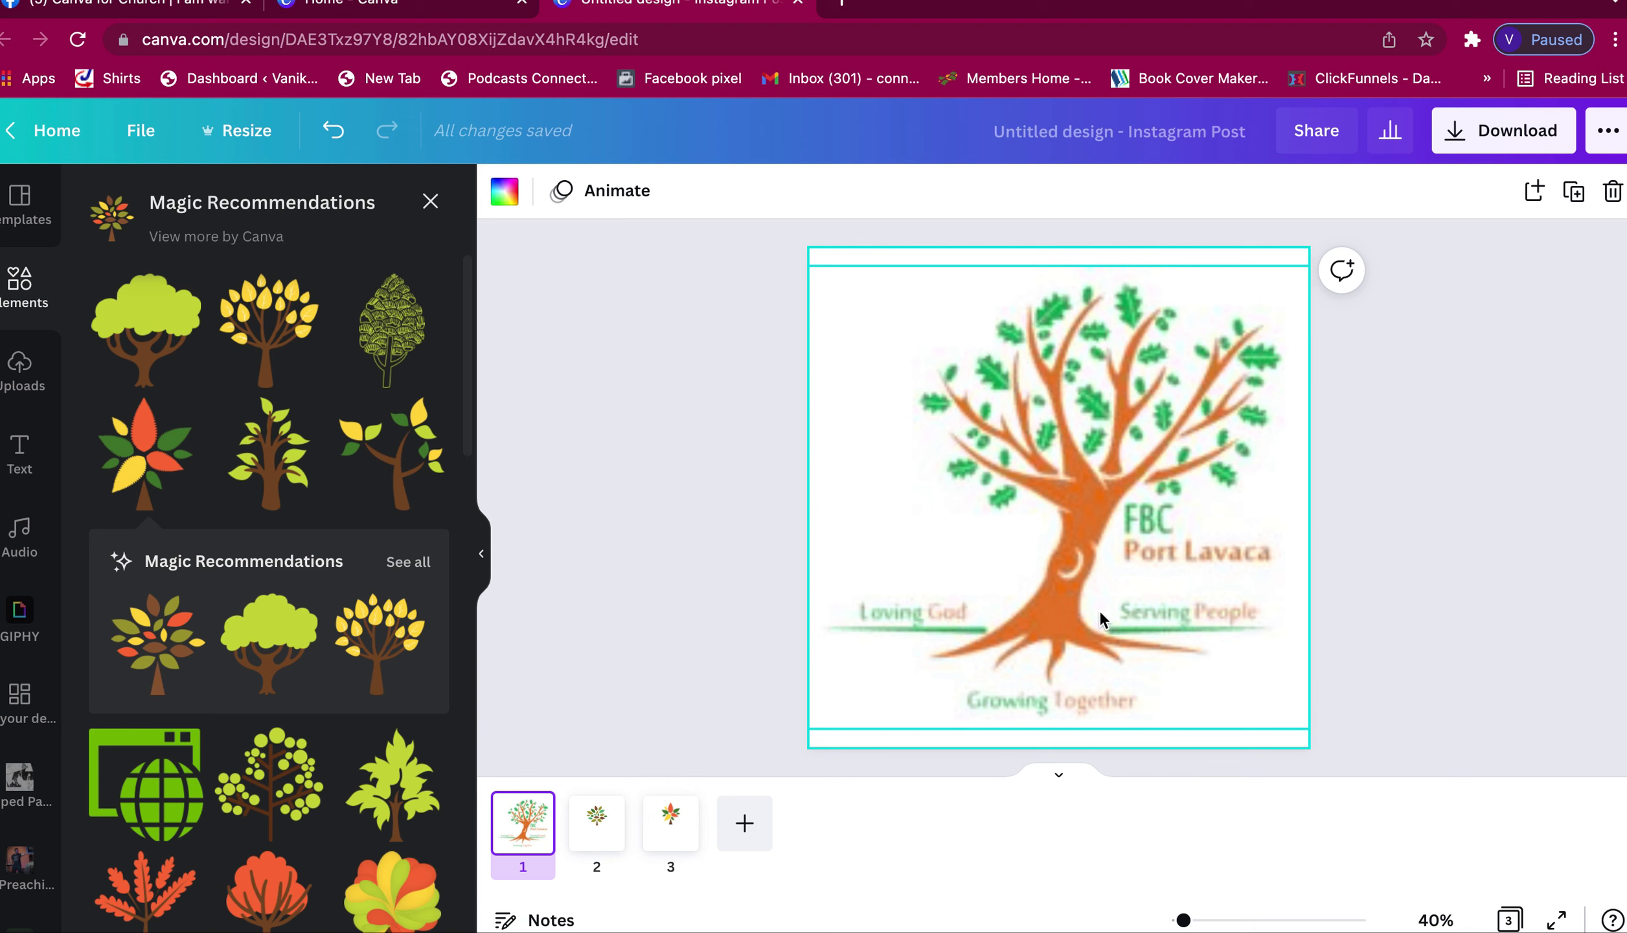
pyautogui.click(603, 835)
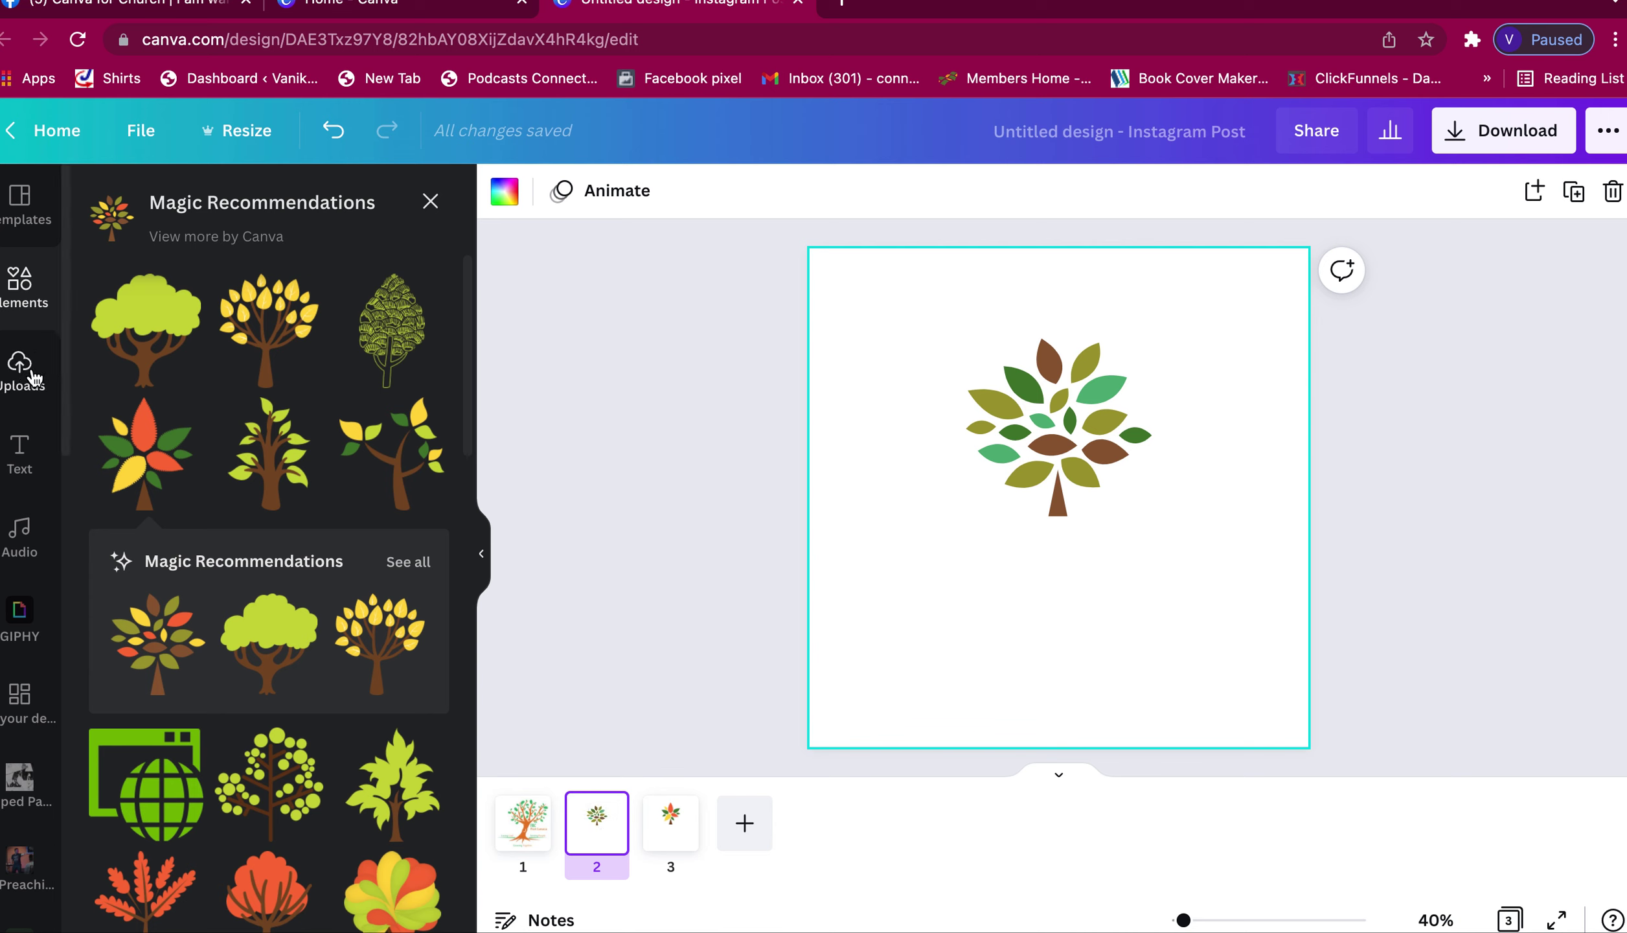
# - Add a heading, enlarge it, and centre it beneath the tree
pyautogui.click(20, 453)
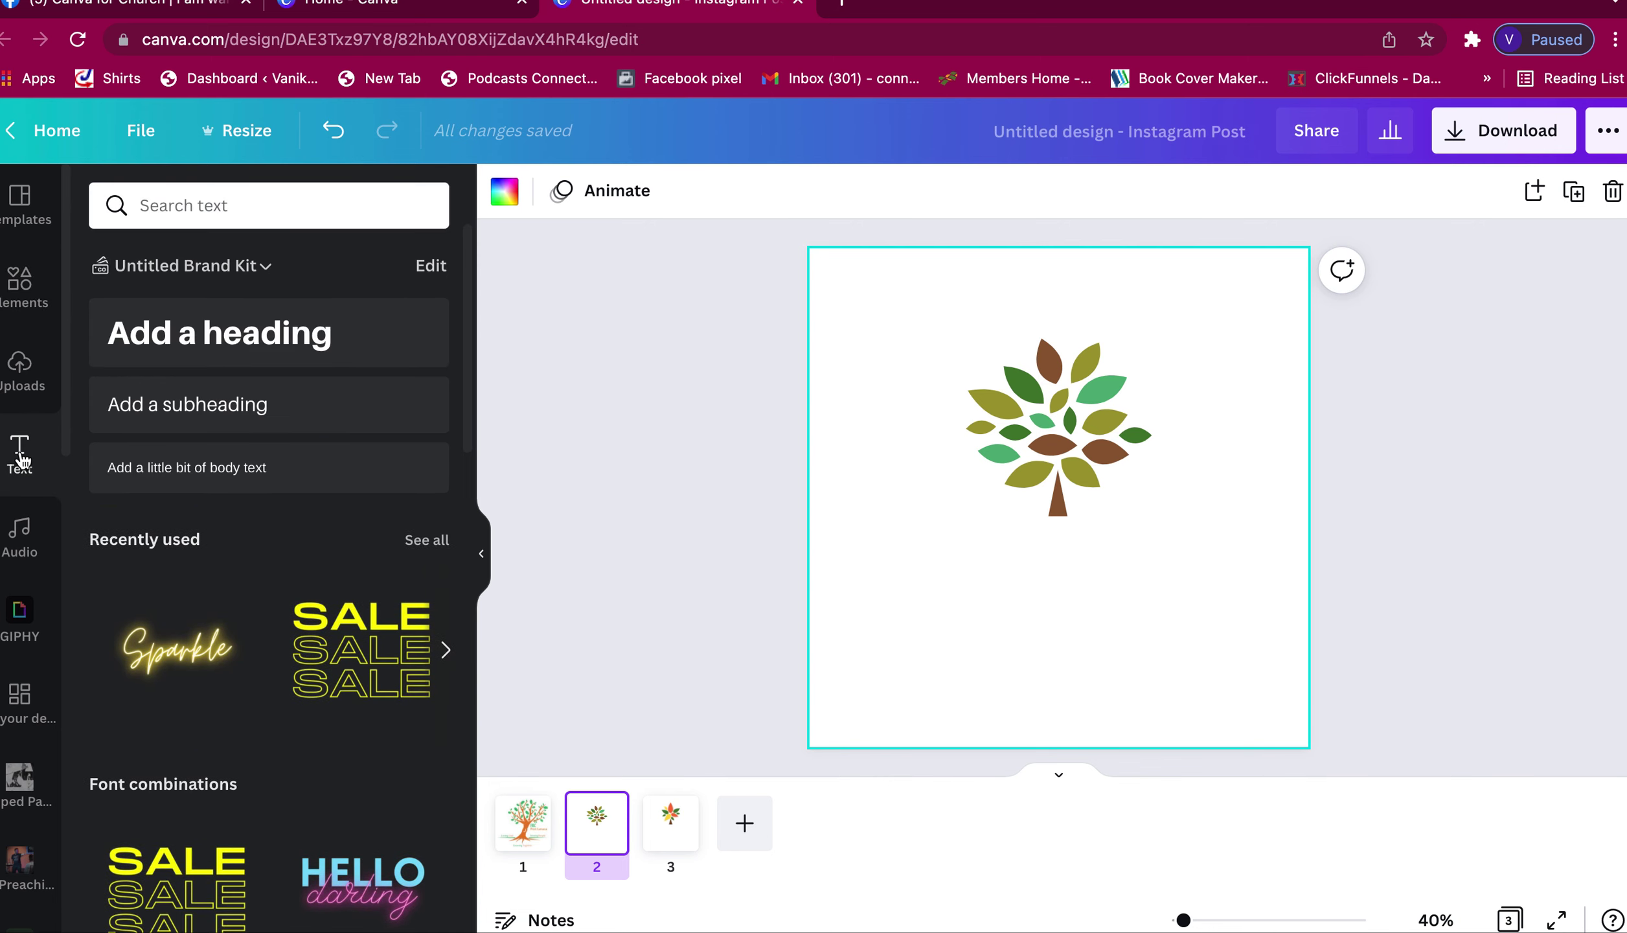
pyautogui.click(222, 327)
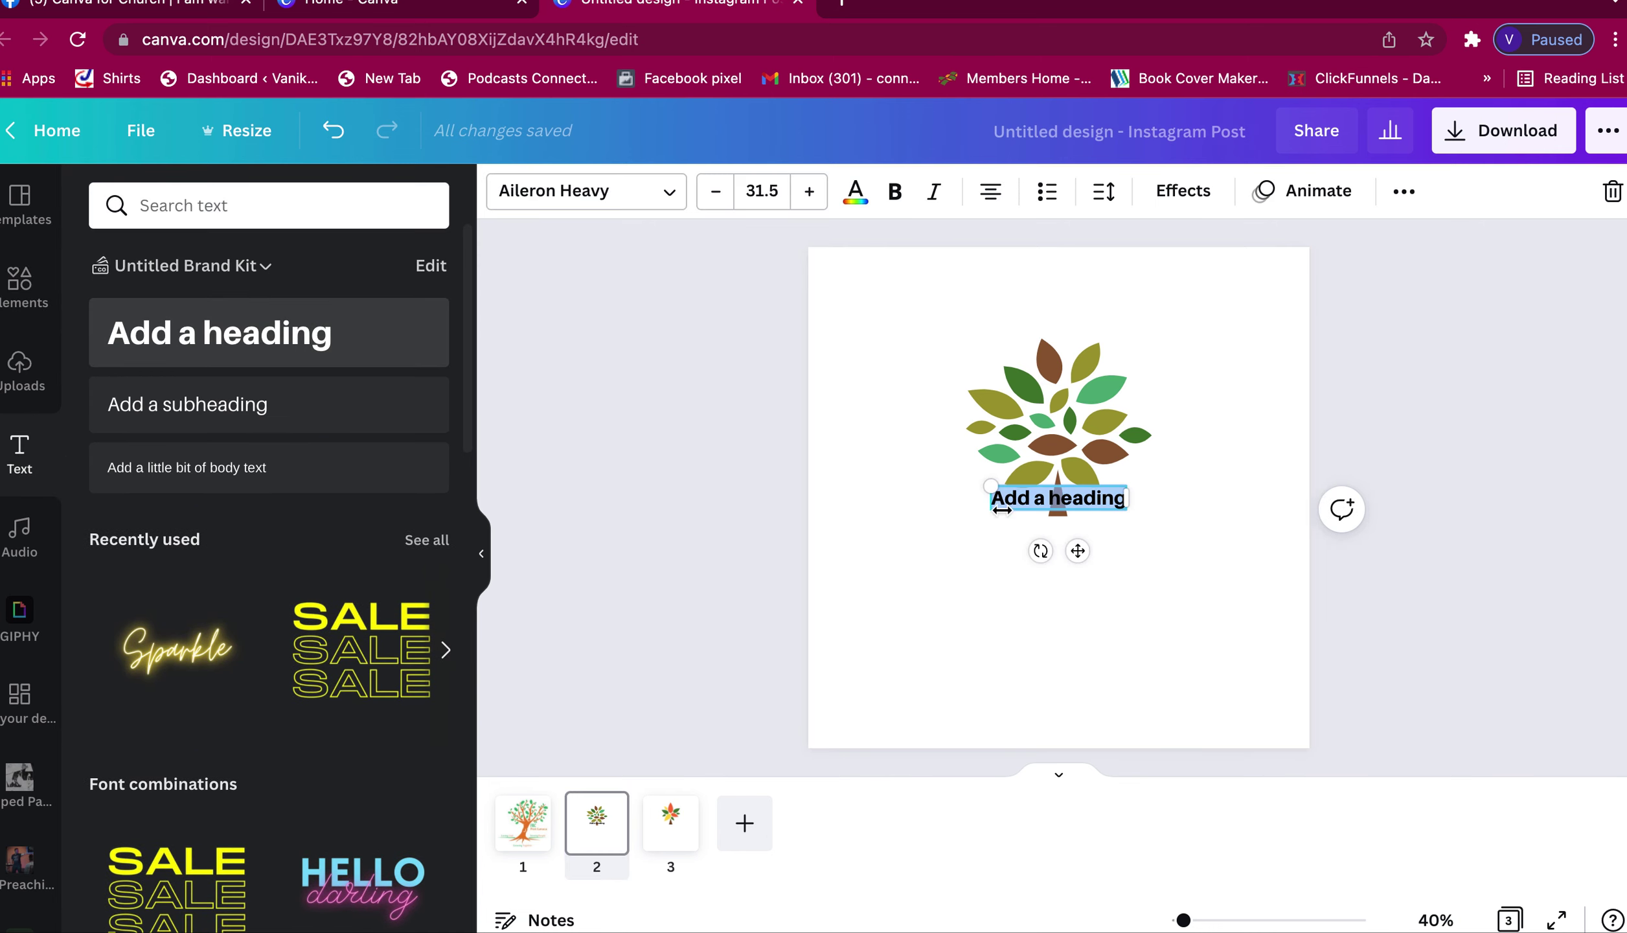
pyautogui.moveTo(1127, 503); pyautogui.dragTo(1247, 531)
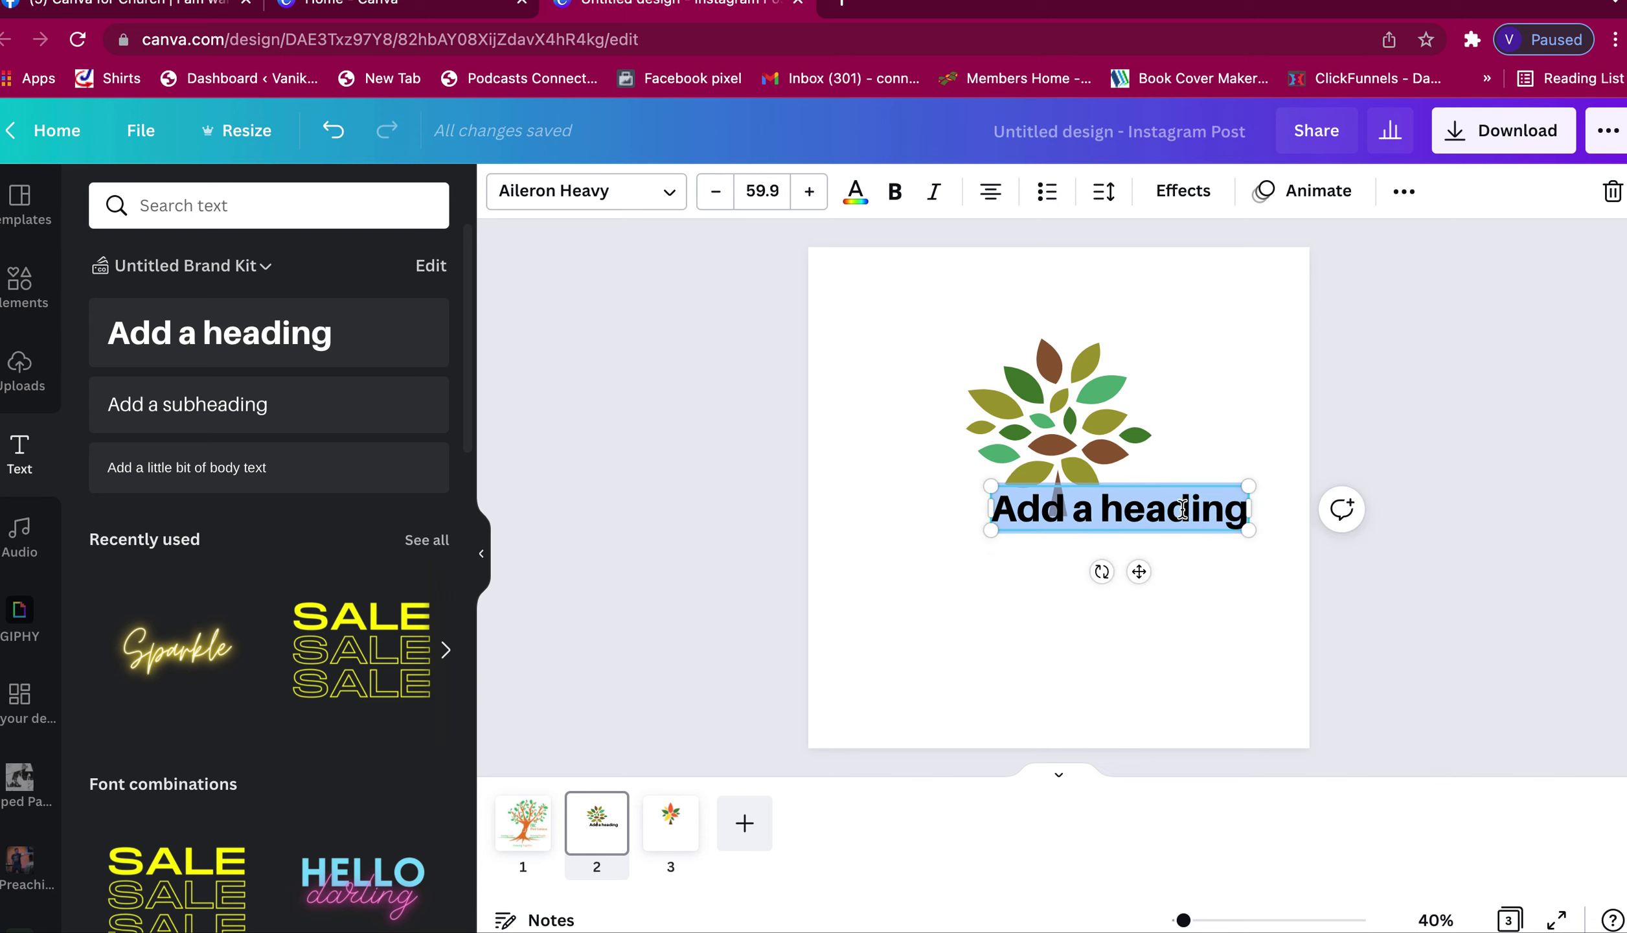
pyautogui.moveTo(1173, 484); pyautogui.dragTo(1141, 543)
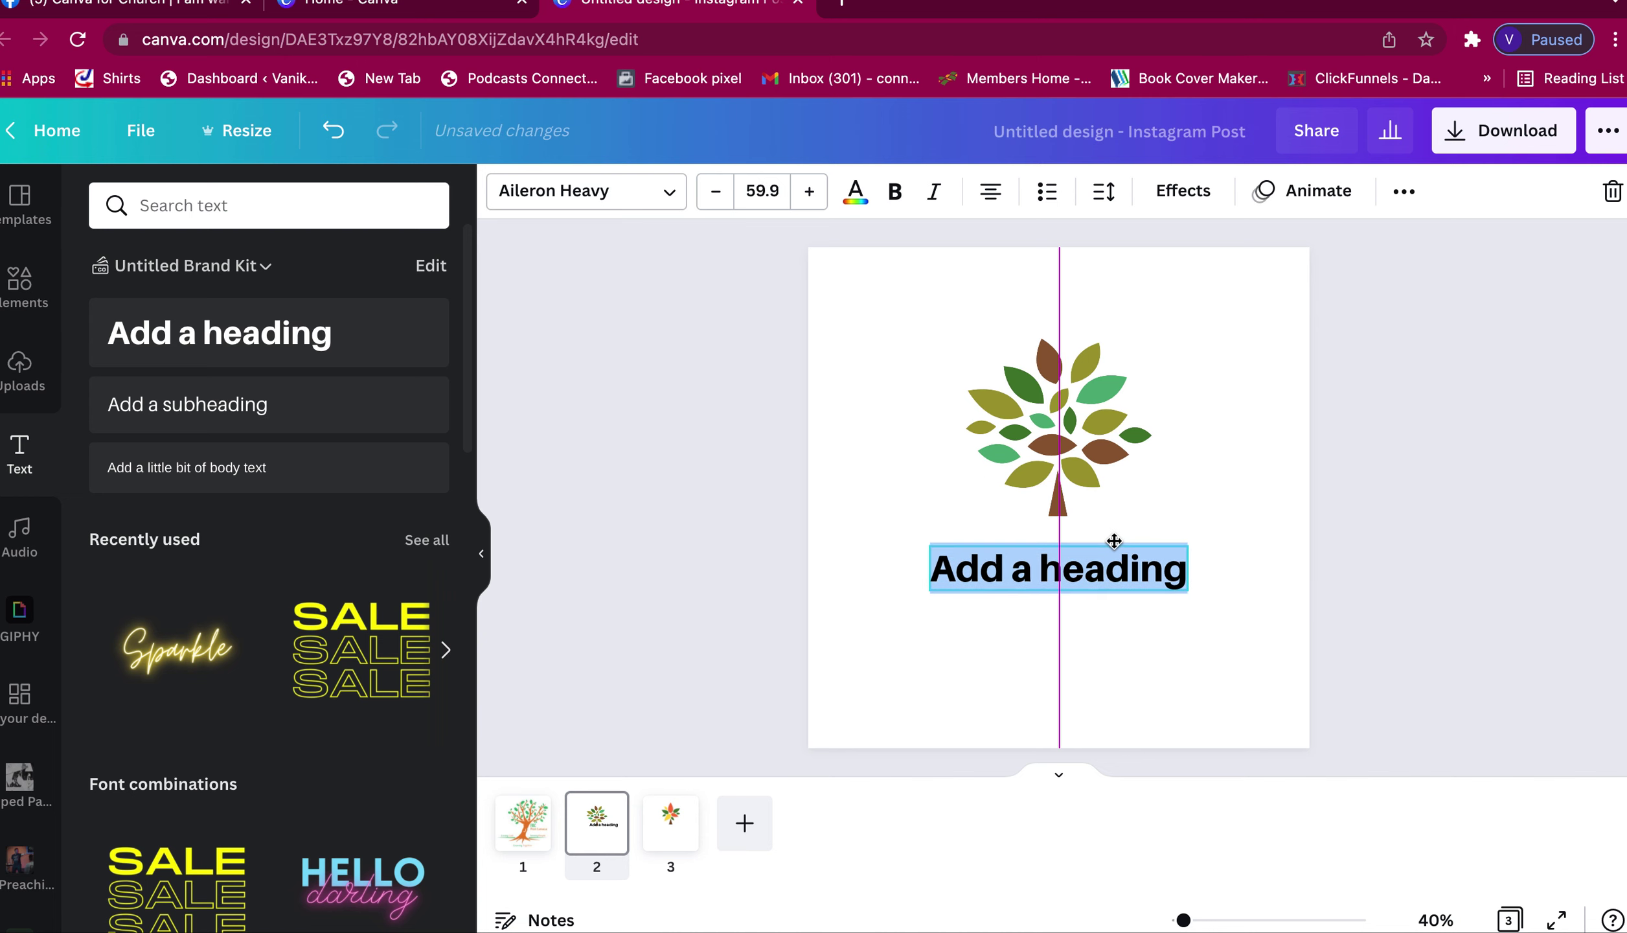
pyautogui.moveTo(1114, 541); pyautogui.dragTo(1117, 533)
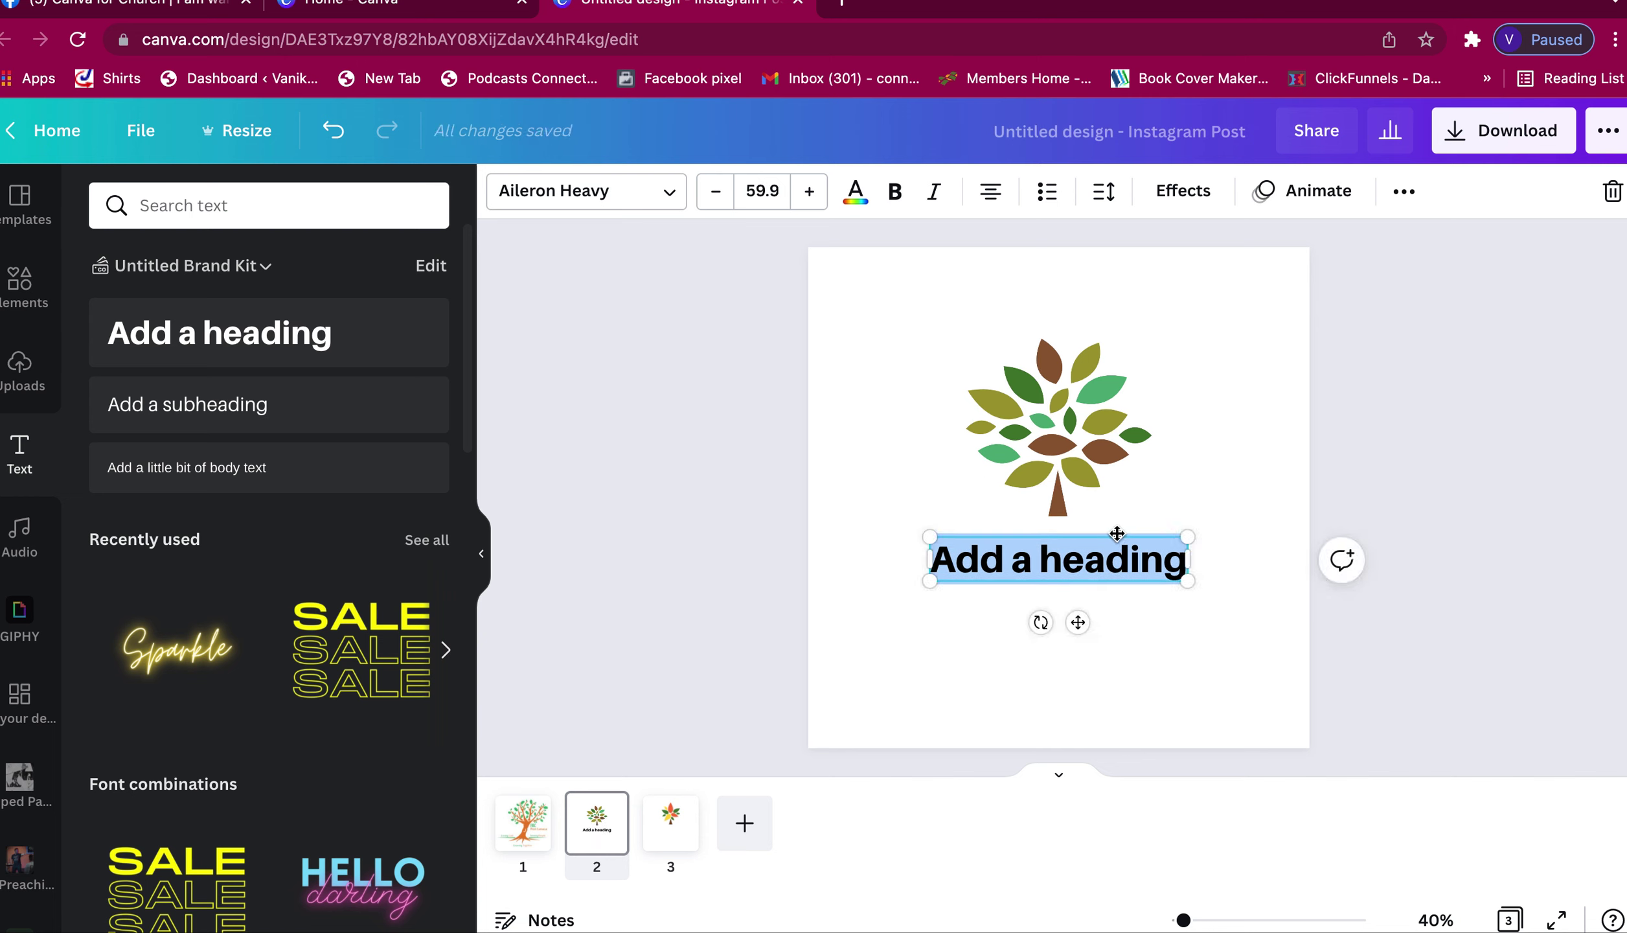
# - Type 'FBC PORT LAVACA' in the heading, fix the misspellings, and nudge it up centred
pyautogui.write('FB')
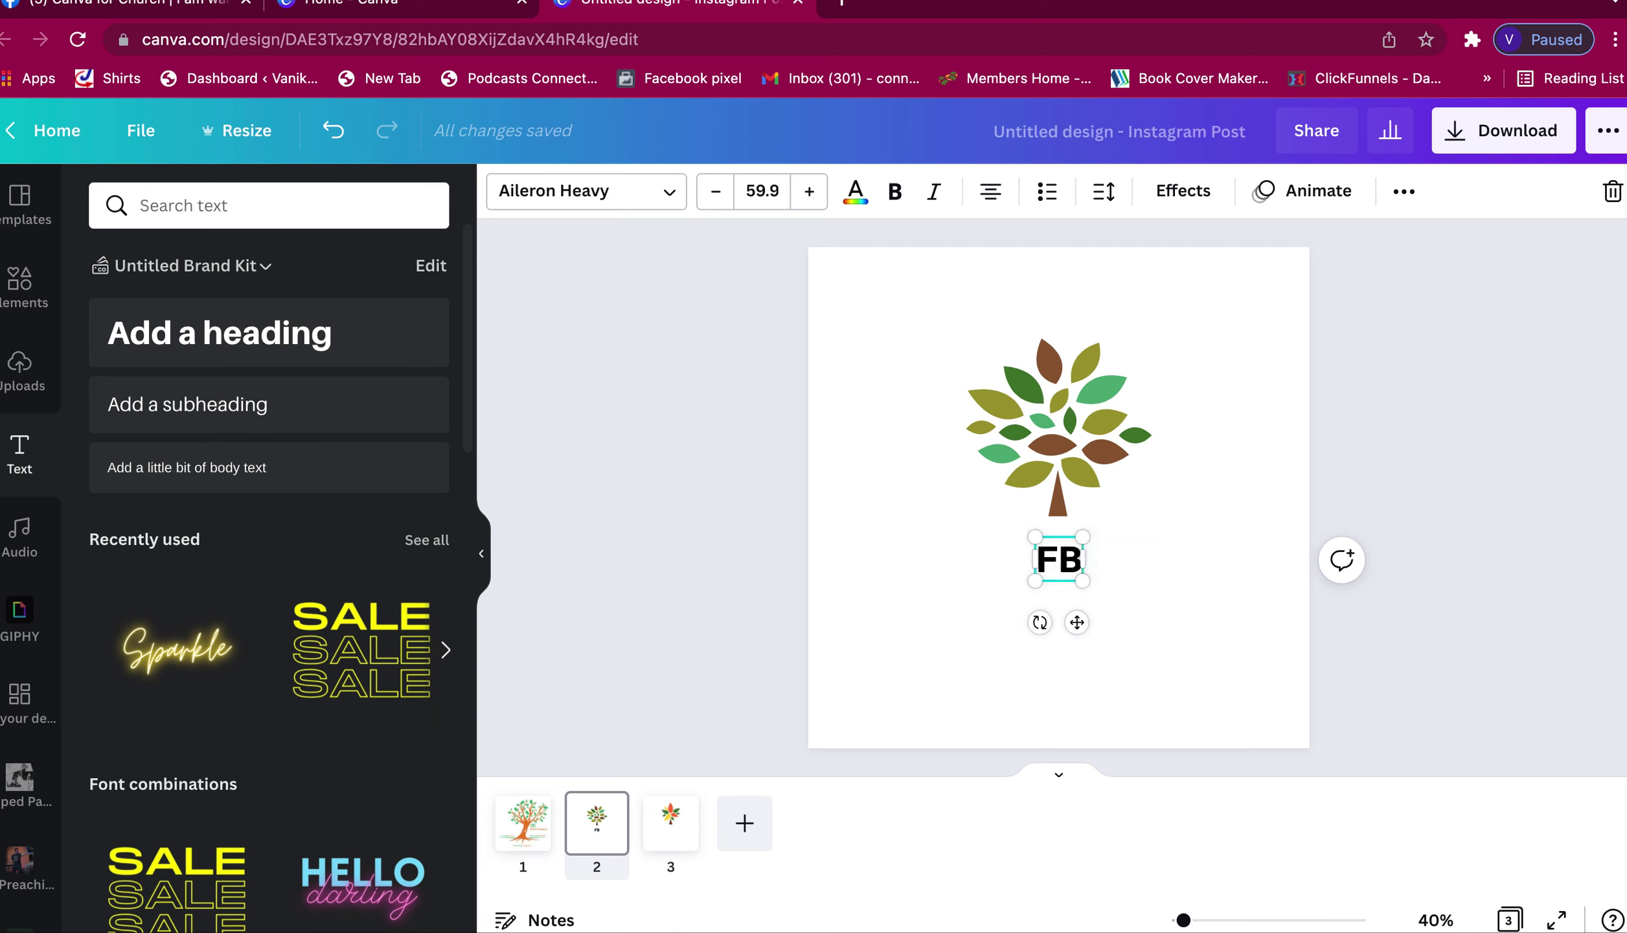
pyautogui.write('C PORT')
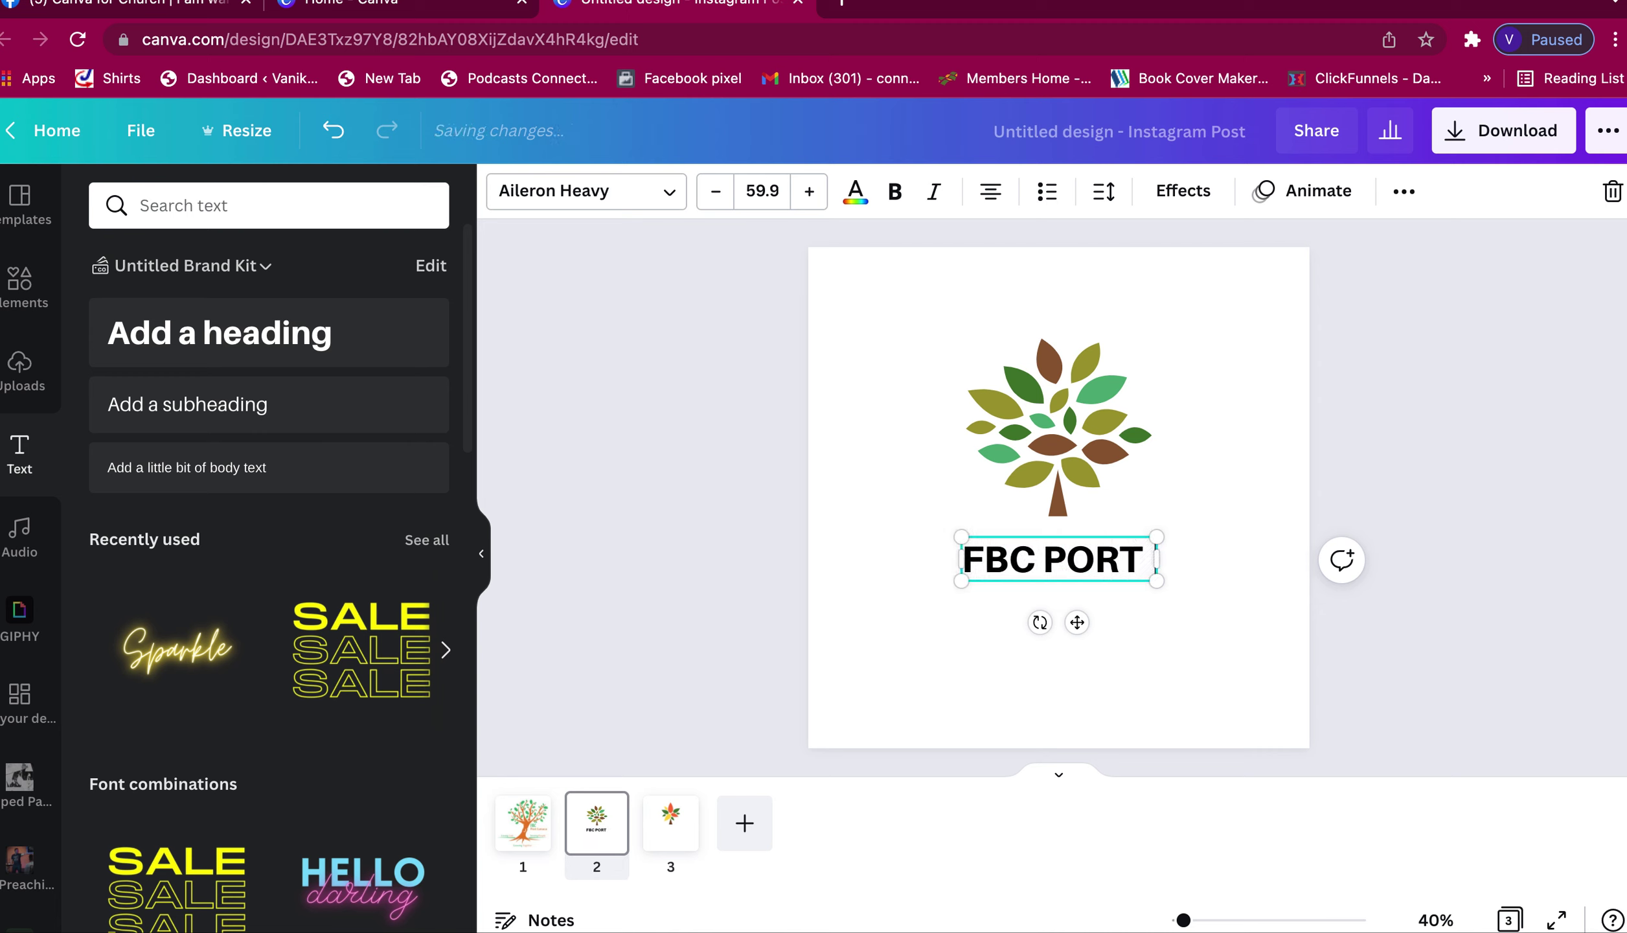
pyautogui.write('  LAVICE')
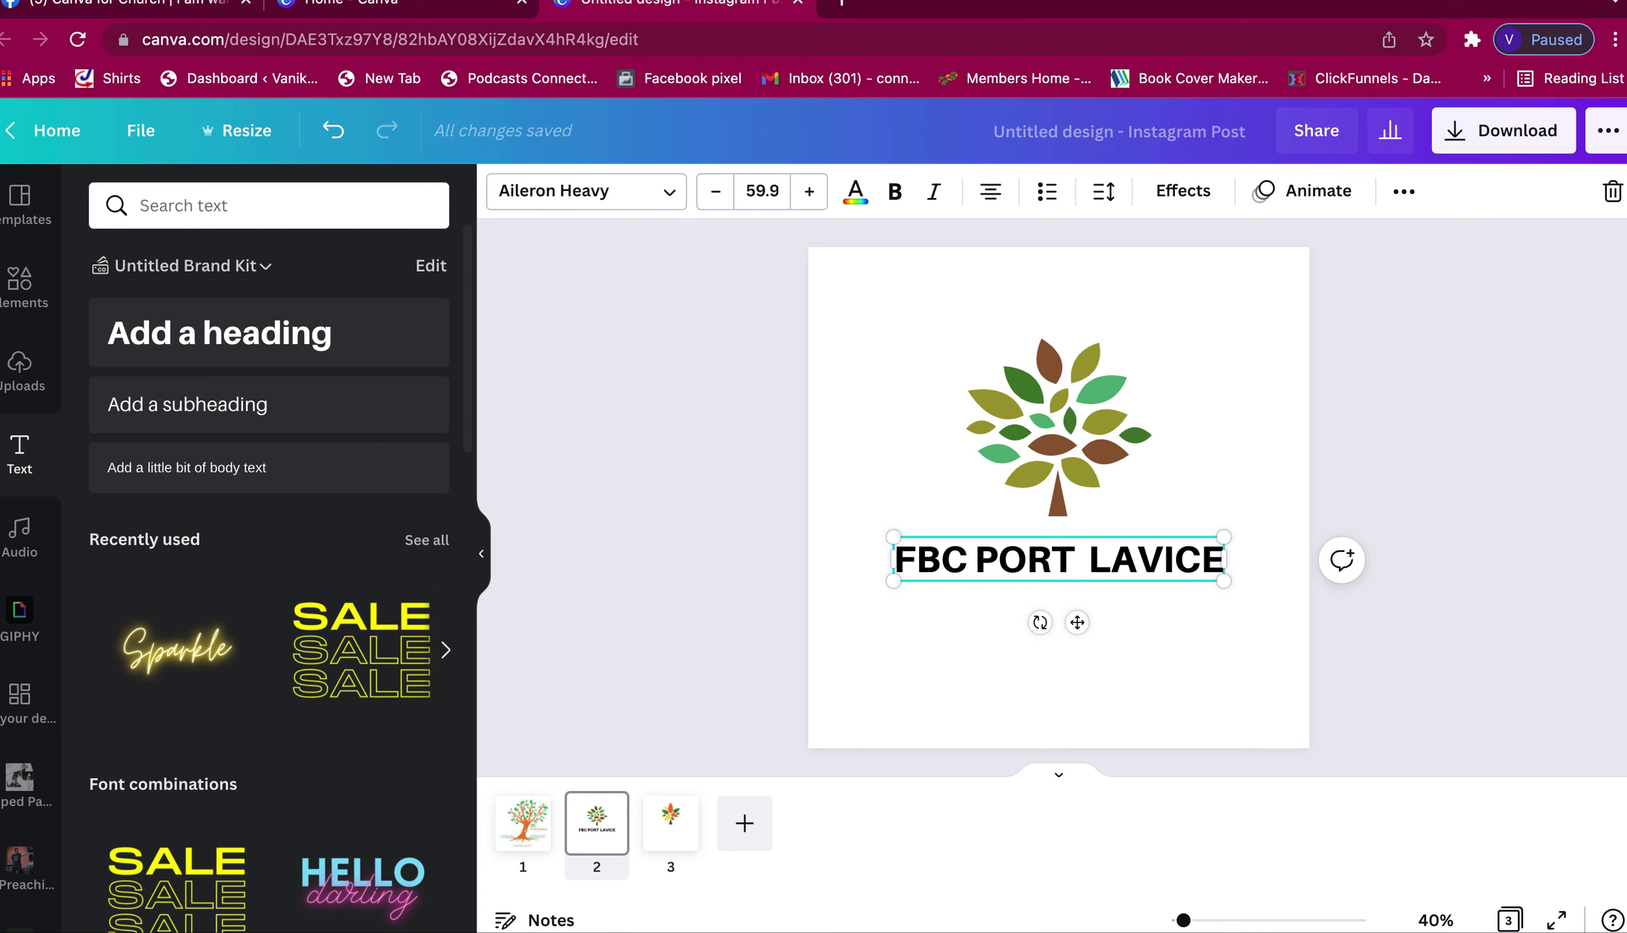
pyautogui.press('BackSpace')
pyautogui.write('A')
pyautogui.click(526, 813)
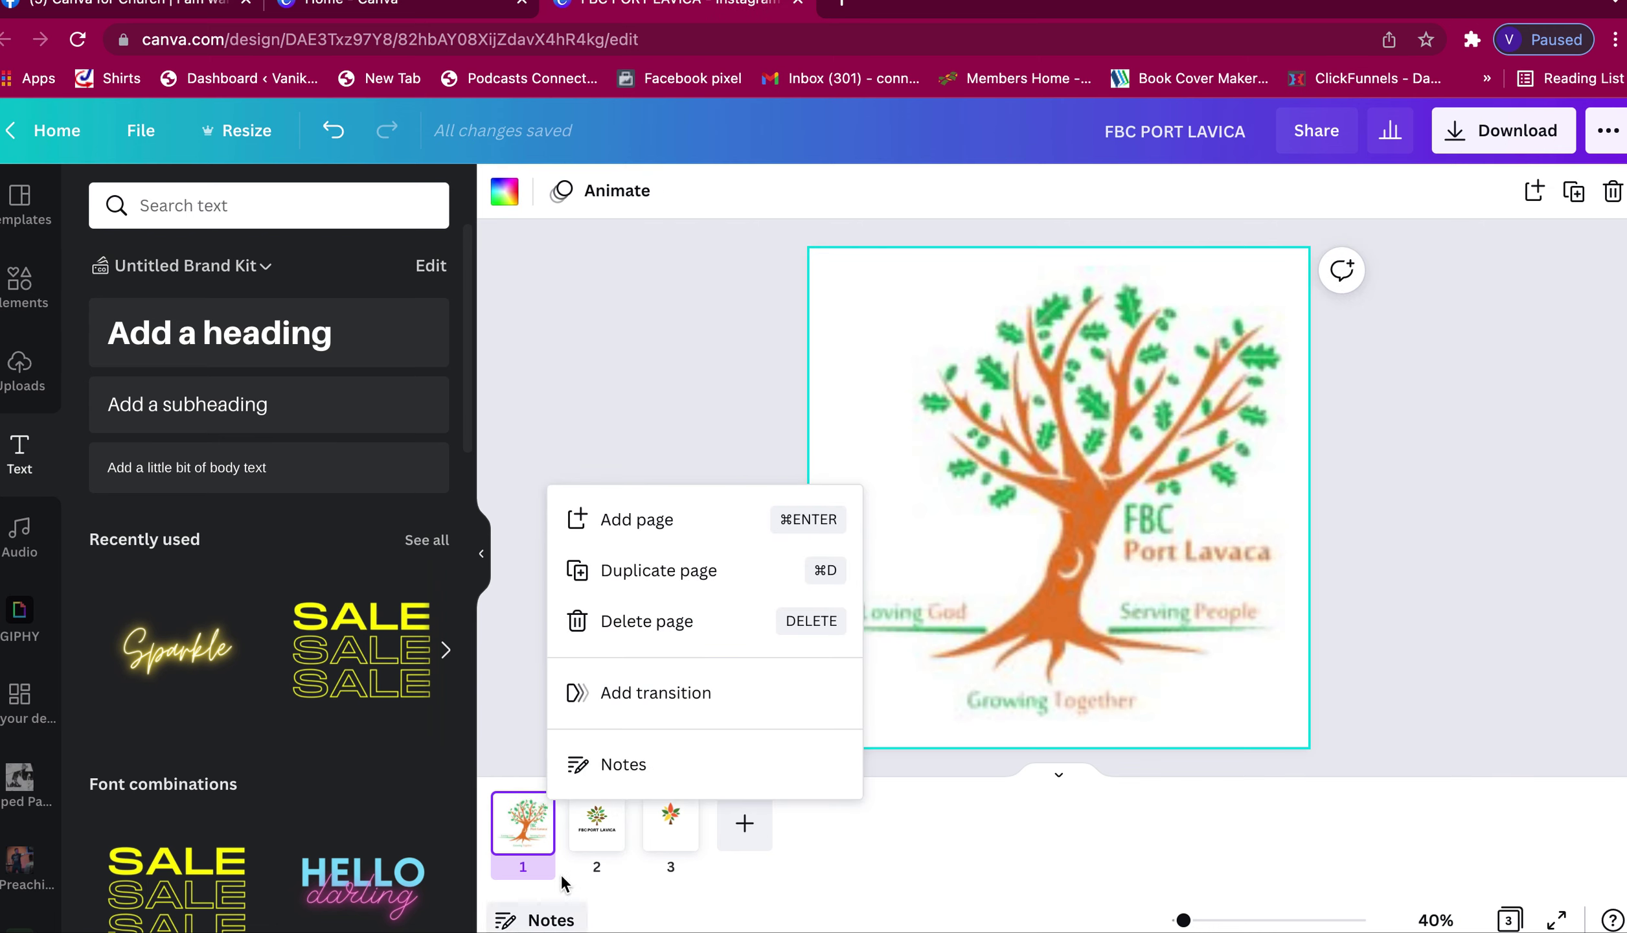
pyautogui.click(608, 831)
pyautogui.click(1171, 558)
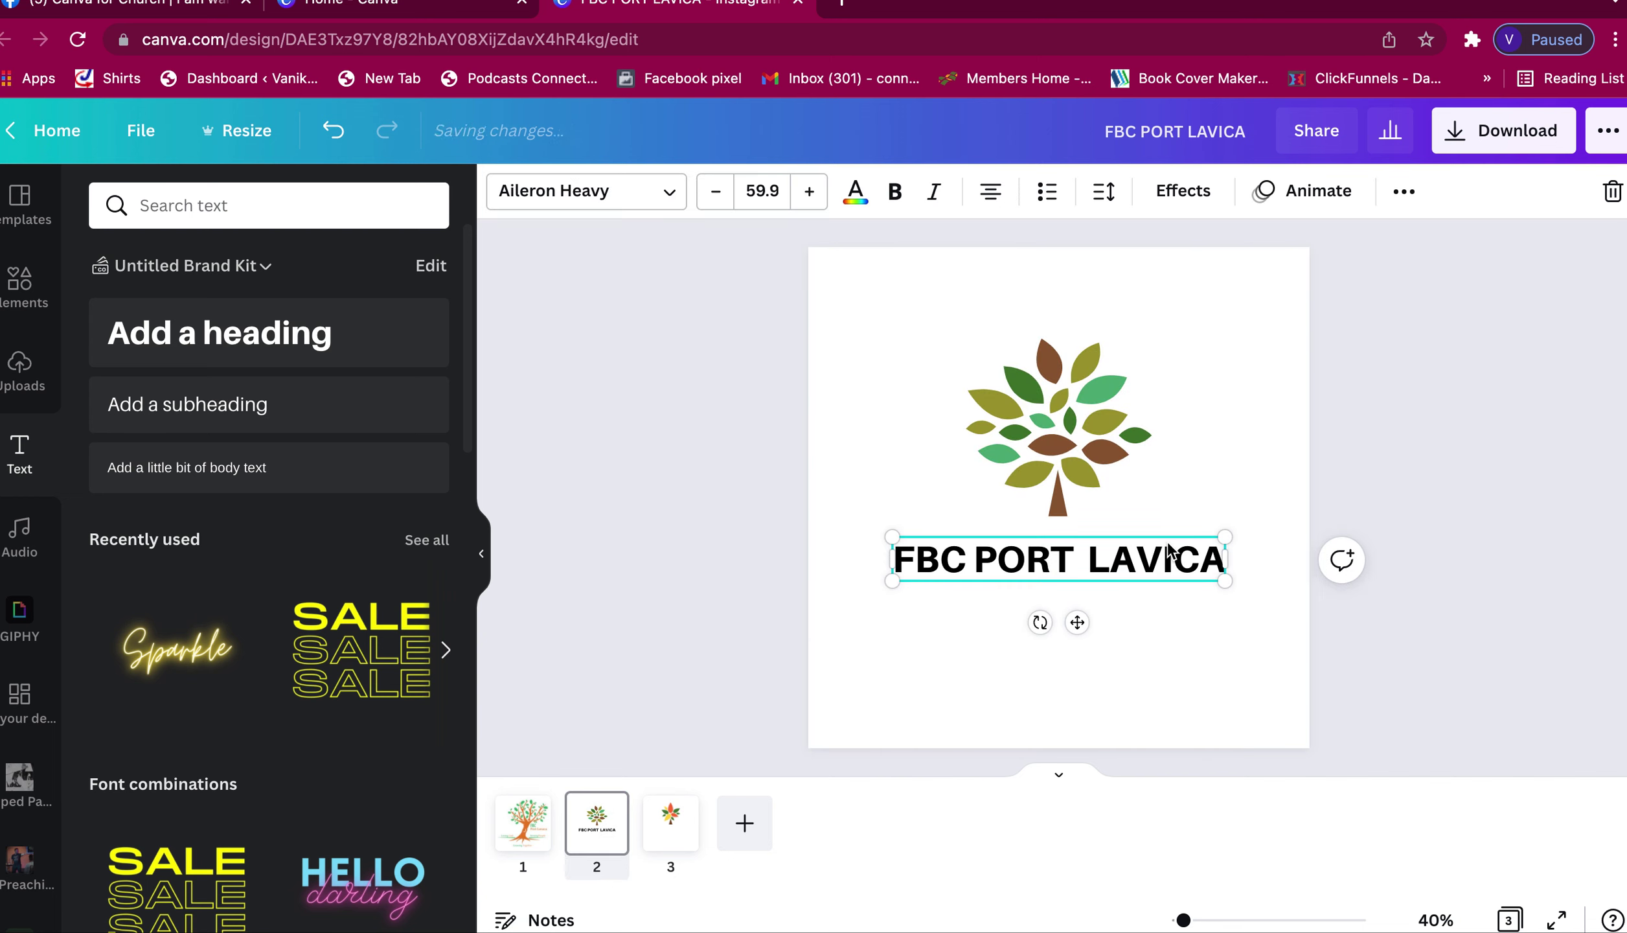
pyautogui.click(1171, 559)
pyautogui.press('BackSpace')
pyautogui.write('A')
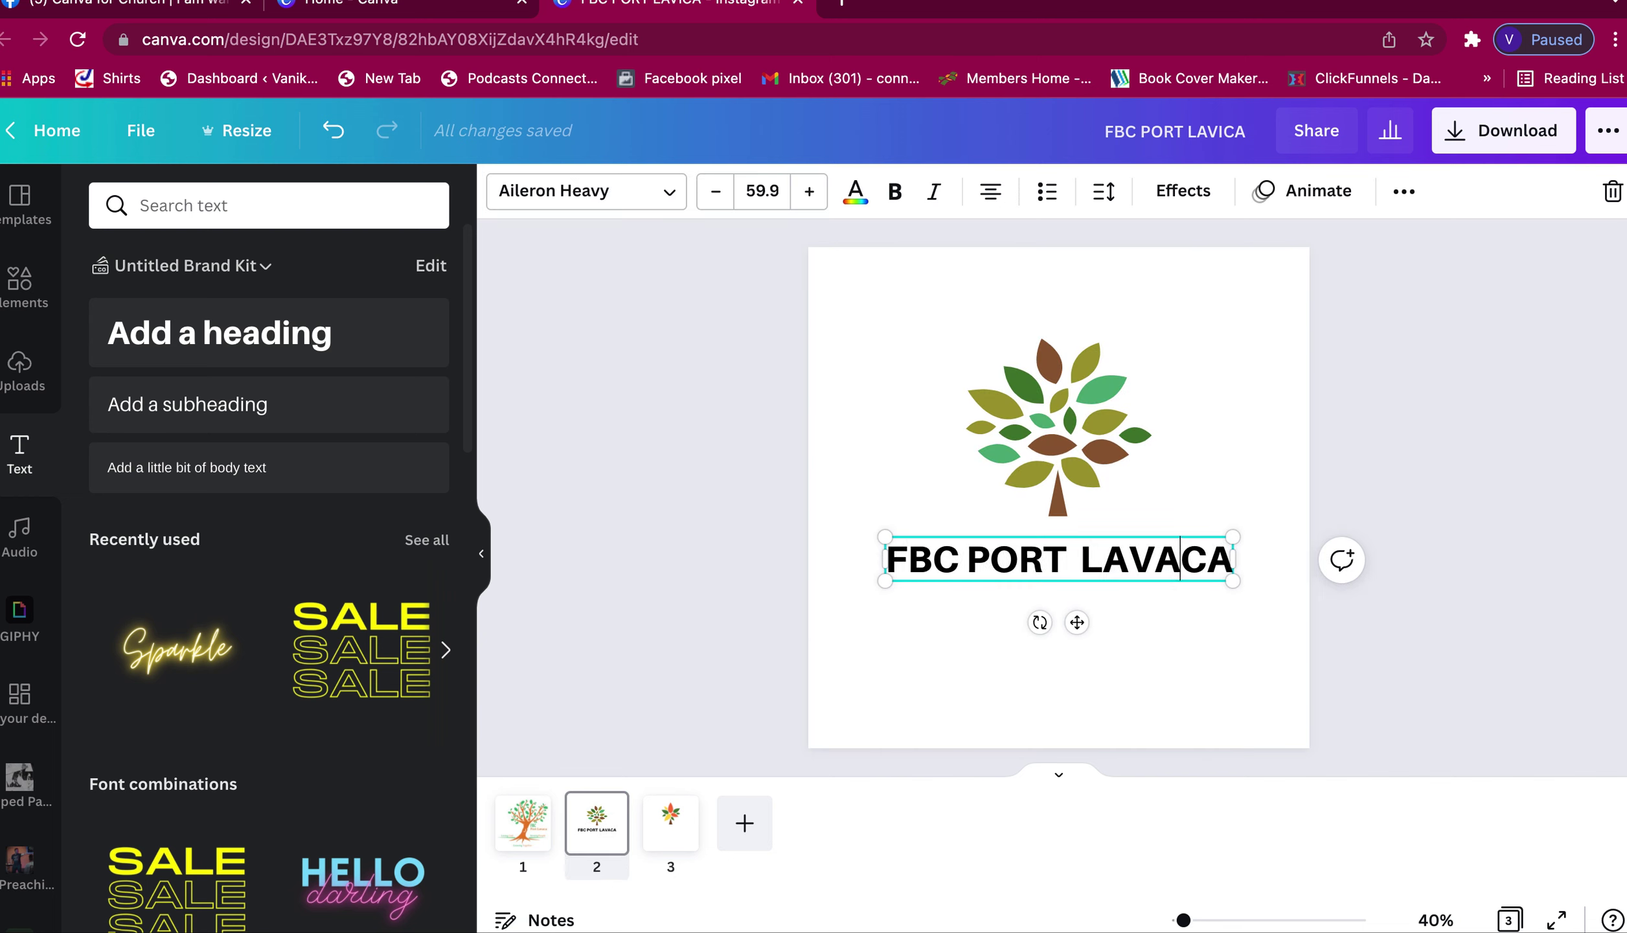
pyautogui.click(1493, 482)
pyautogui.moveTo(1170, 566); pyautogui.dragTo(1169, 559)
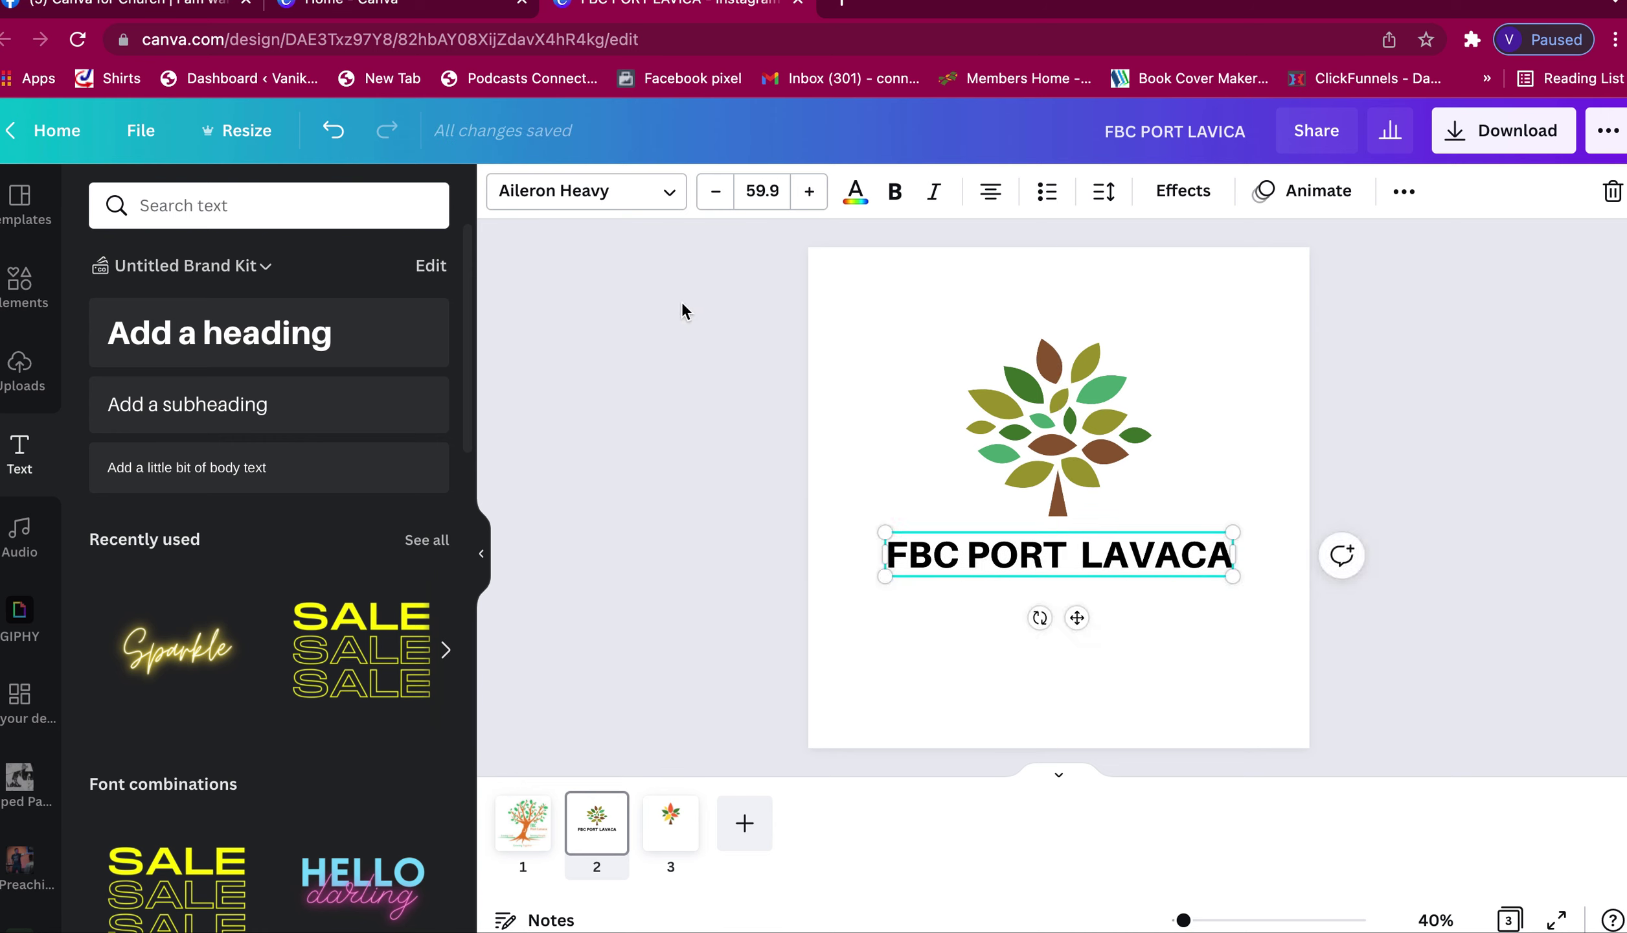
# - Try corporate-style fonts on the title and settle on Garet
pyautogui.click(669, 203)
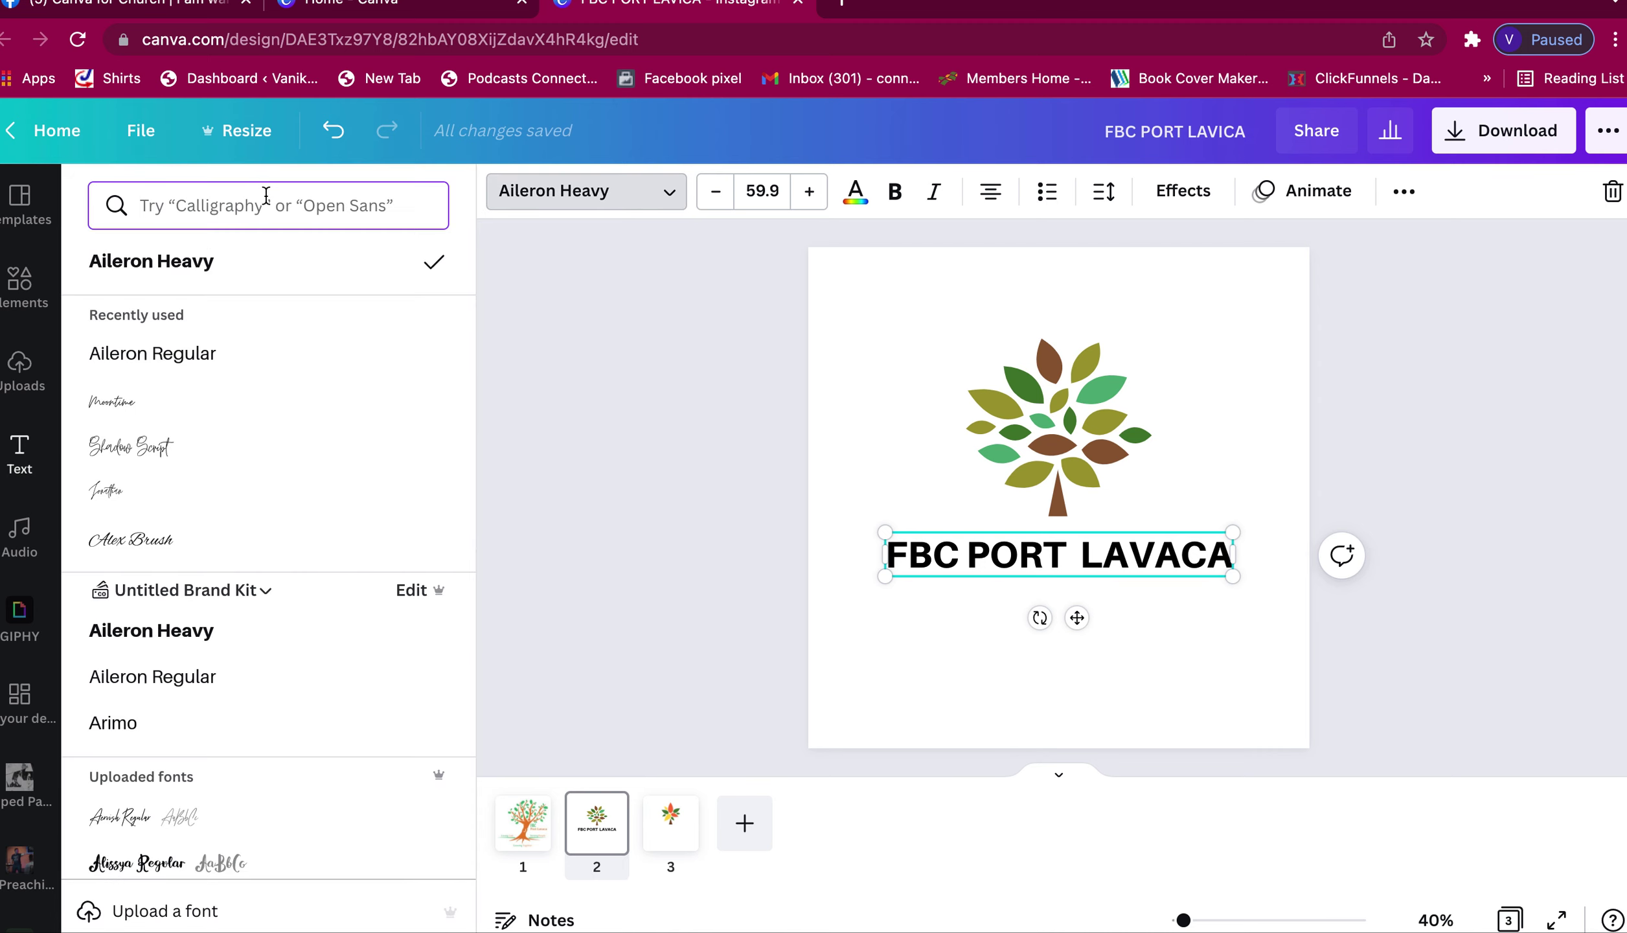
pyautogui.write('COR')
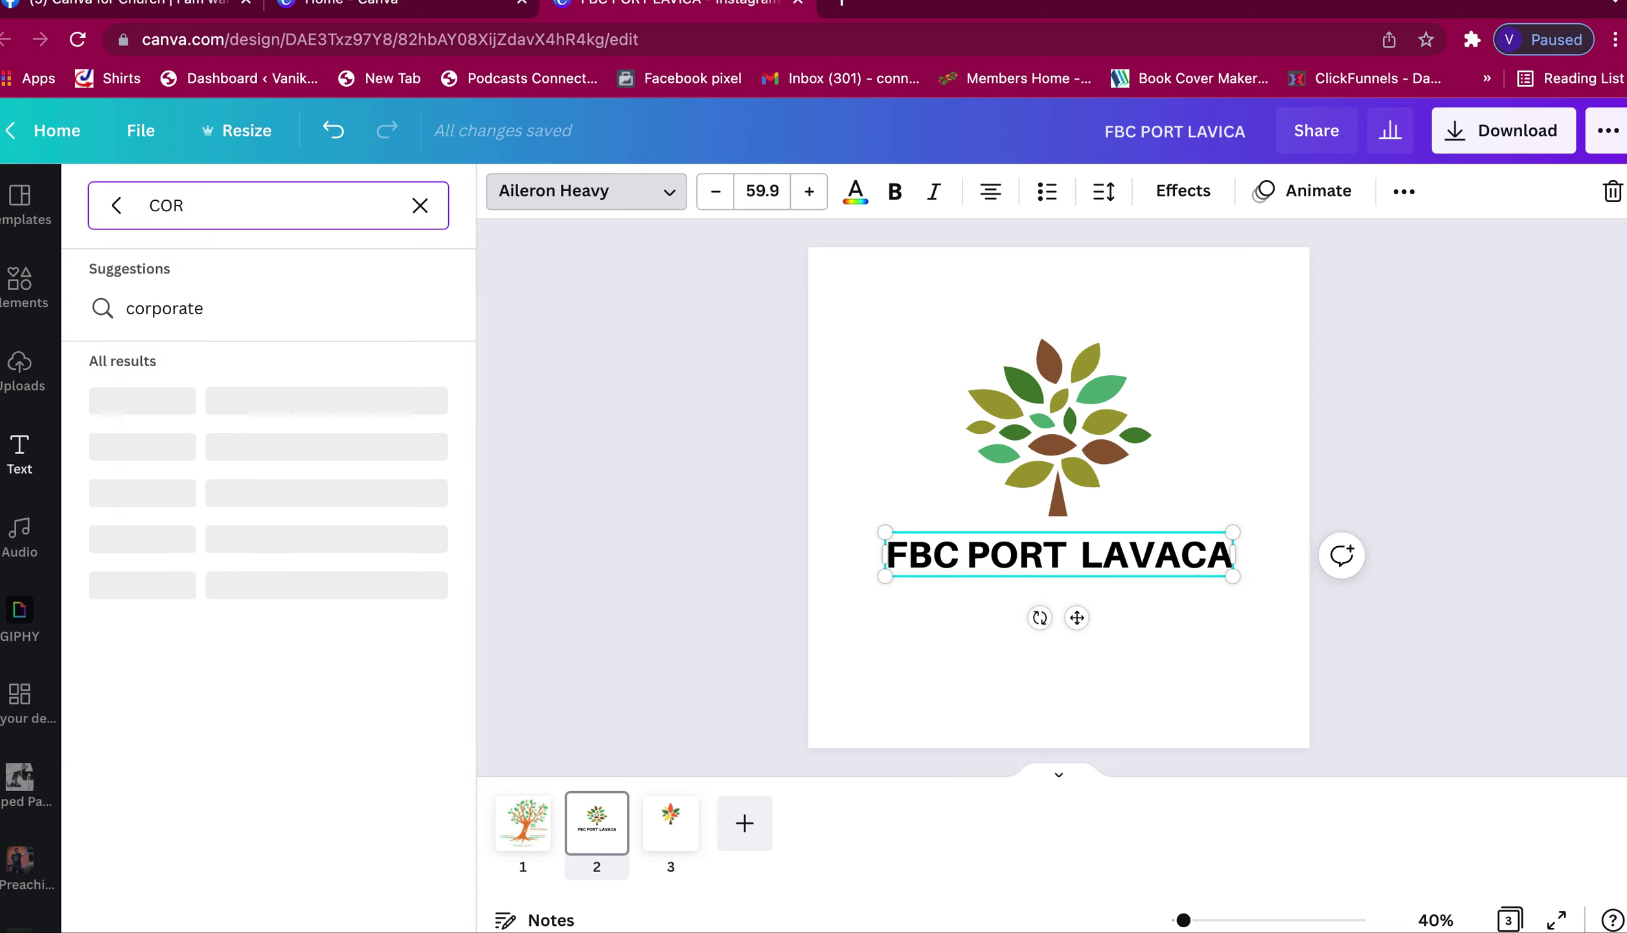
pyautogui.click(177, 322)
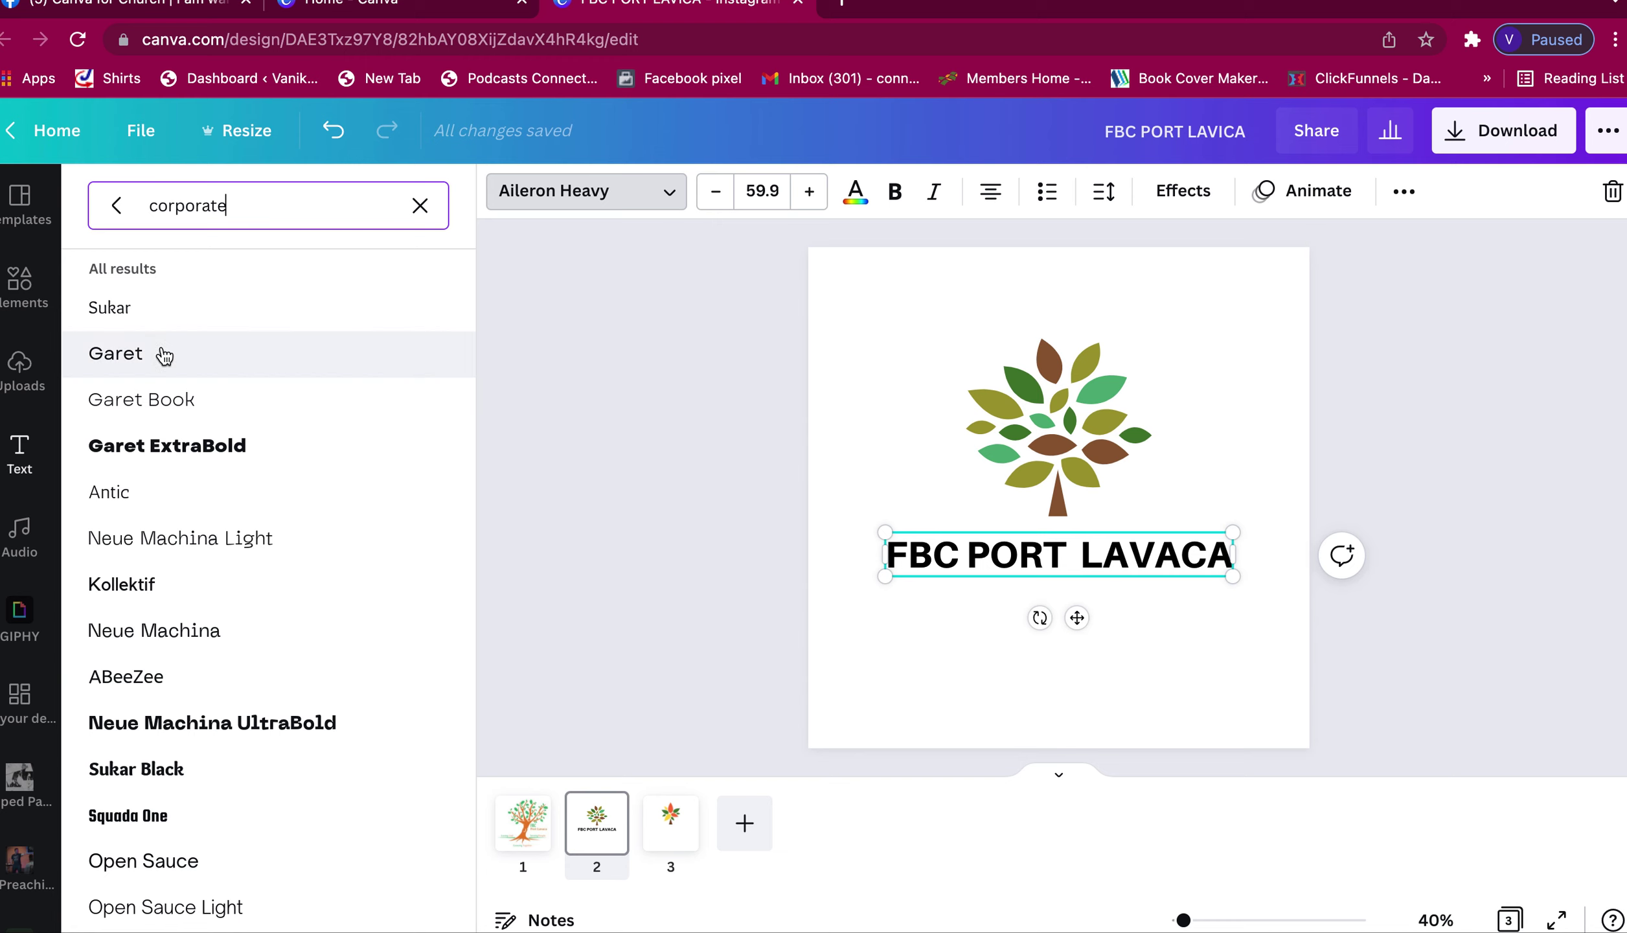
pyautogui.click(164, 355)
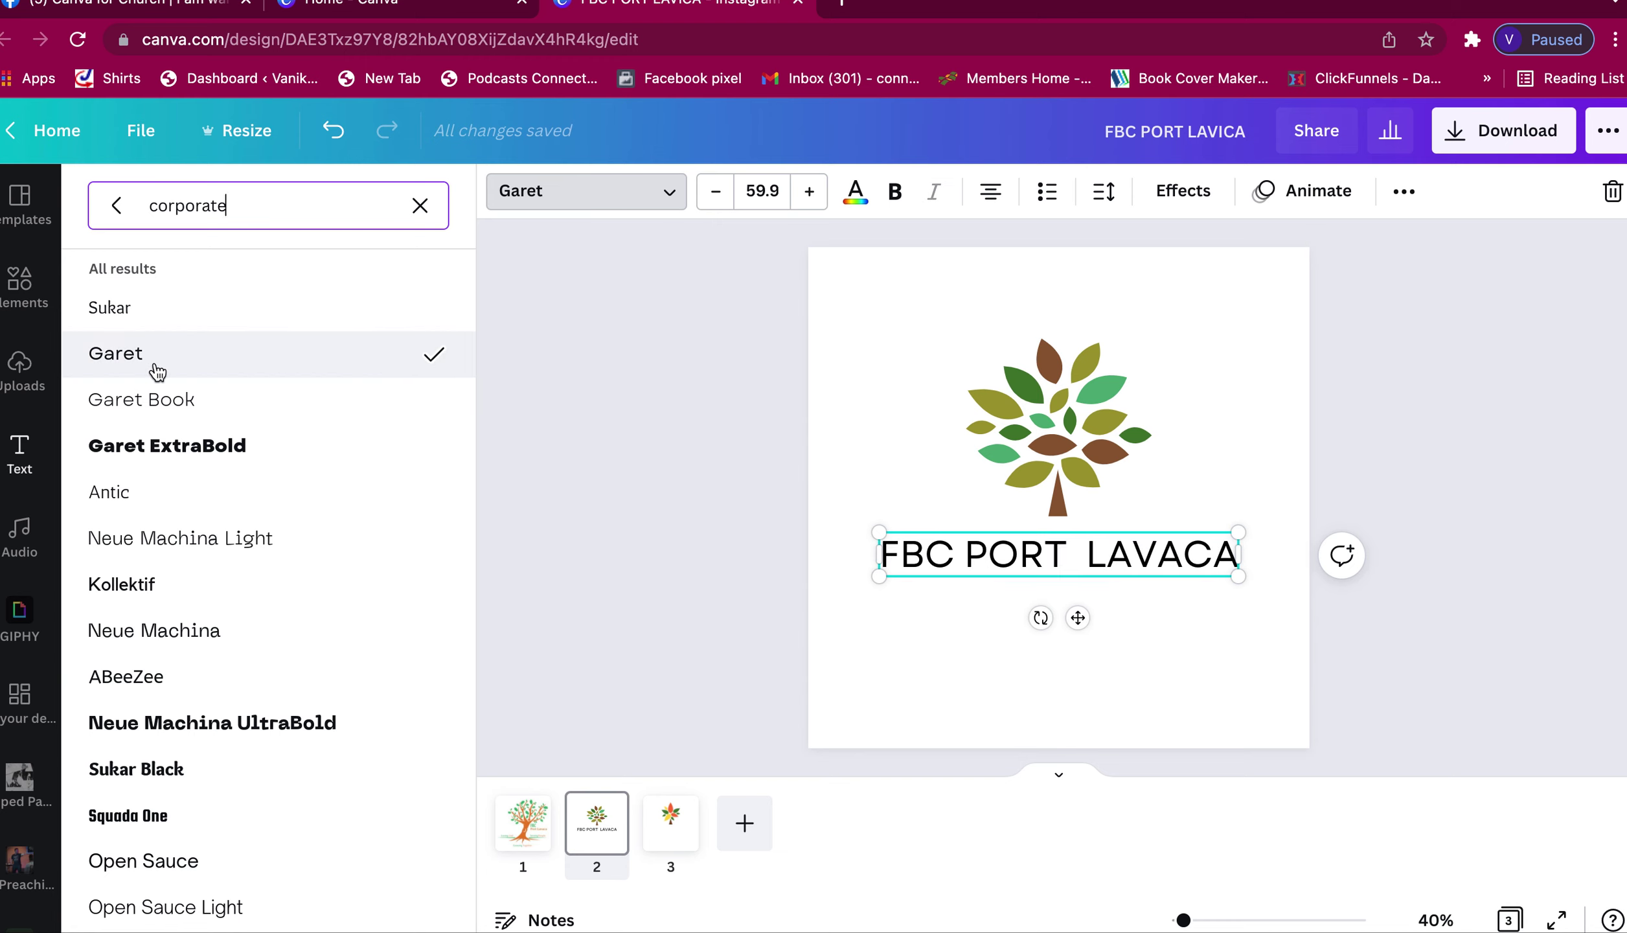
pyautogui.click(139, 504)
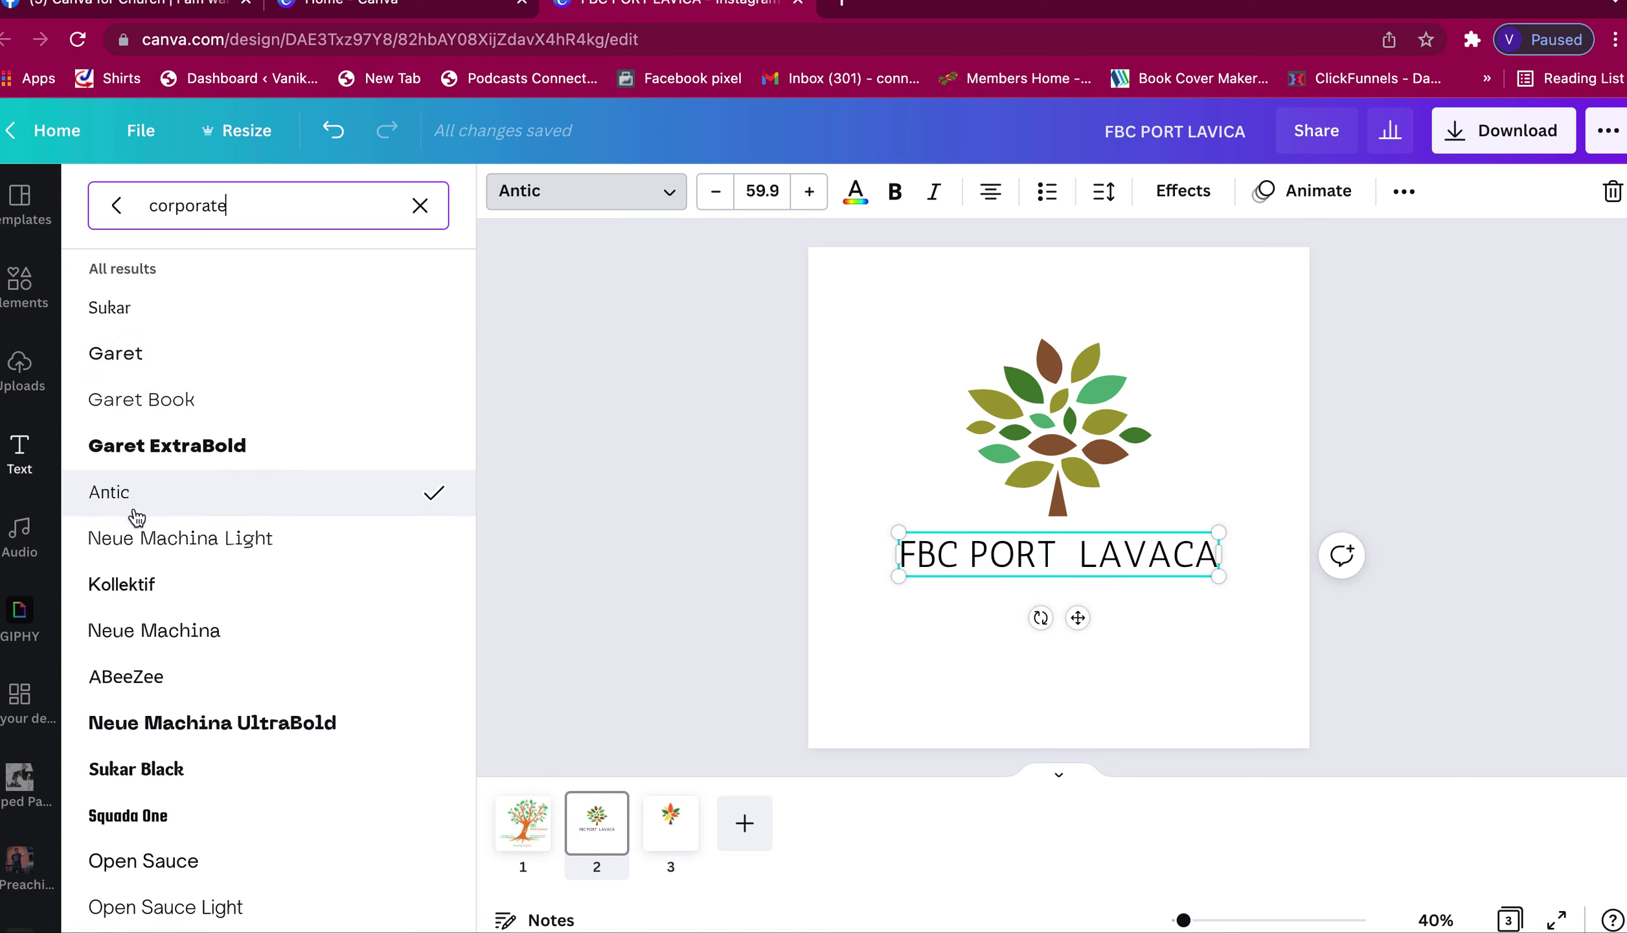
pyautogui.click(128, 582)
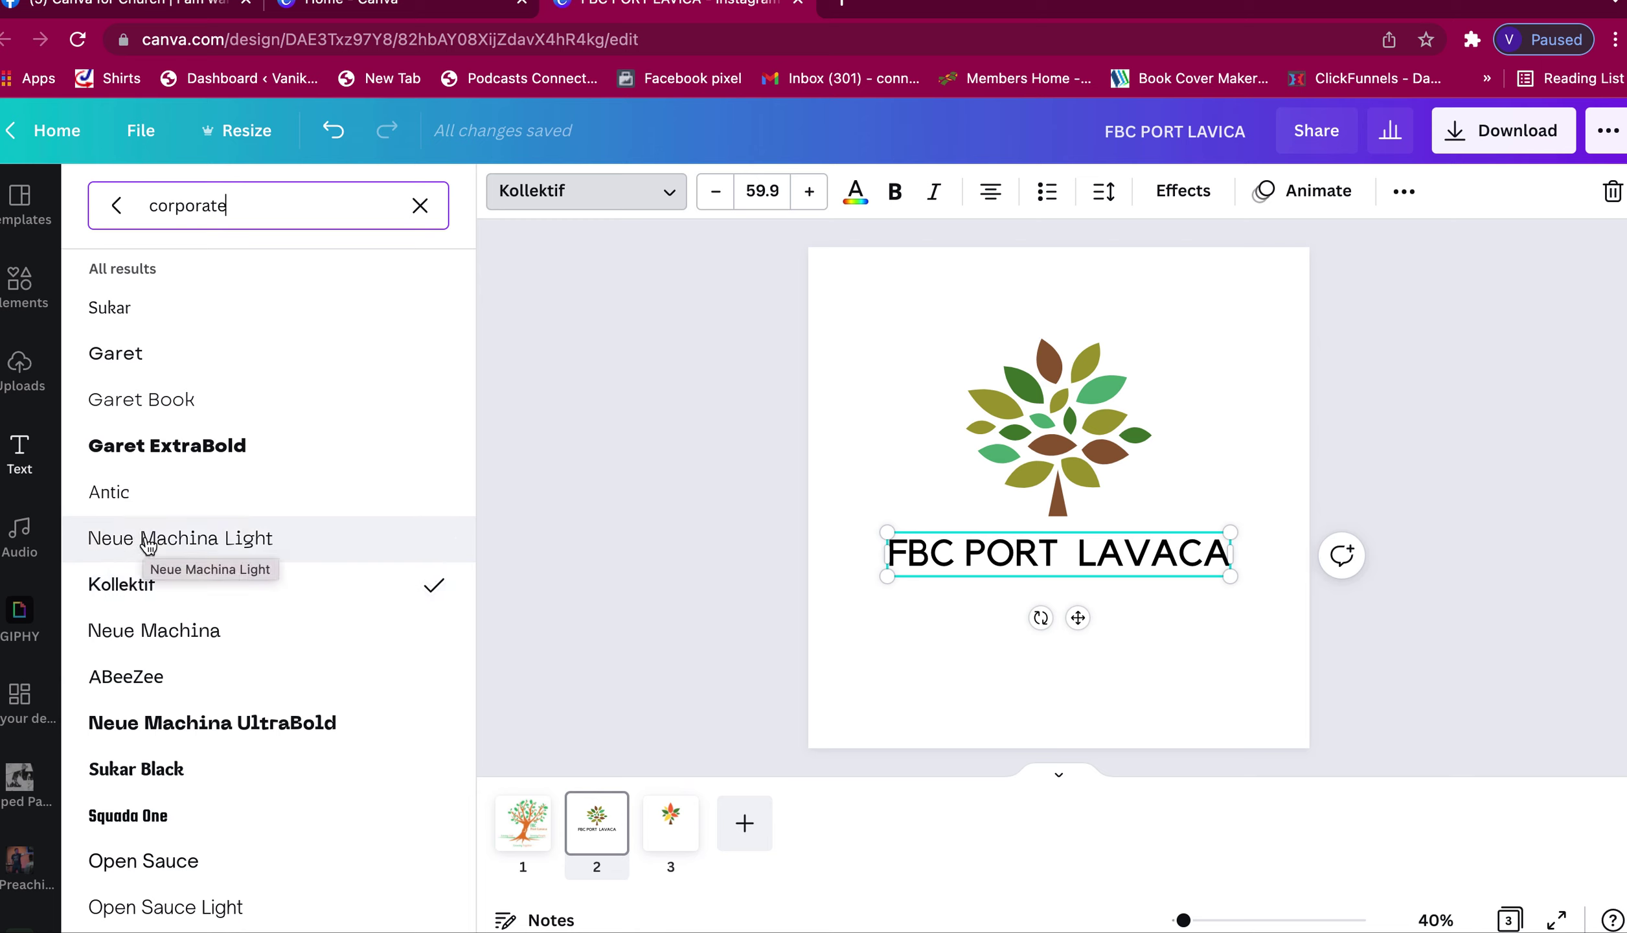
pyautogui.click(118, 632)
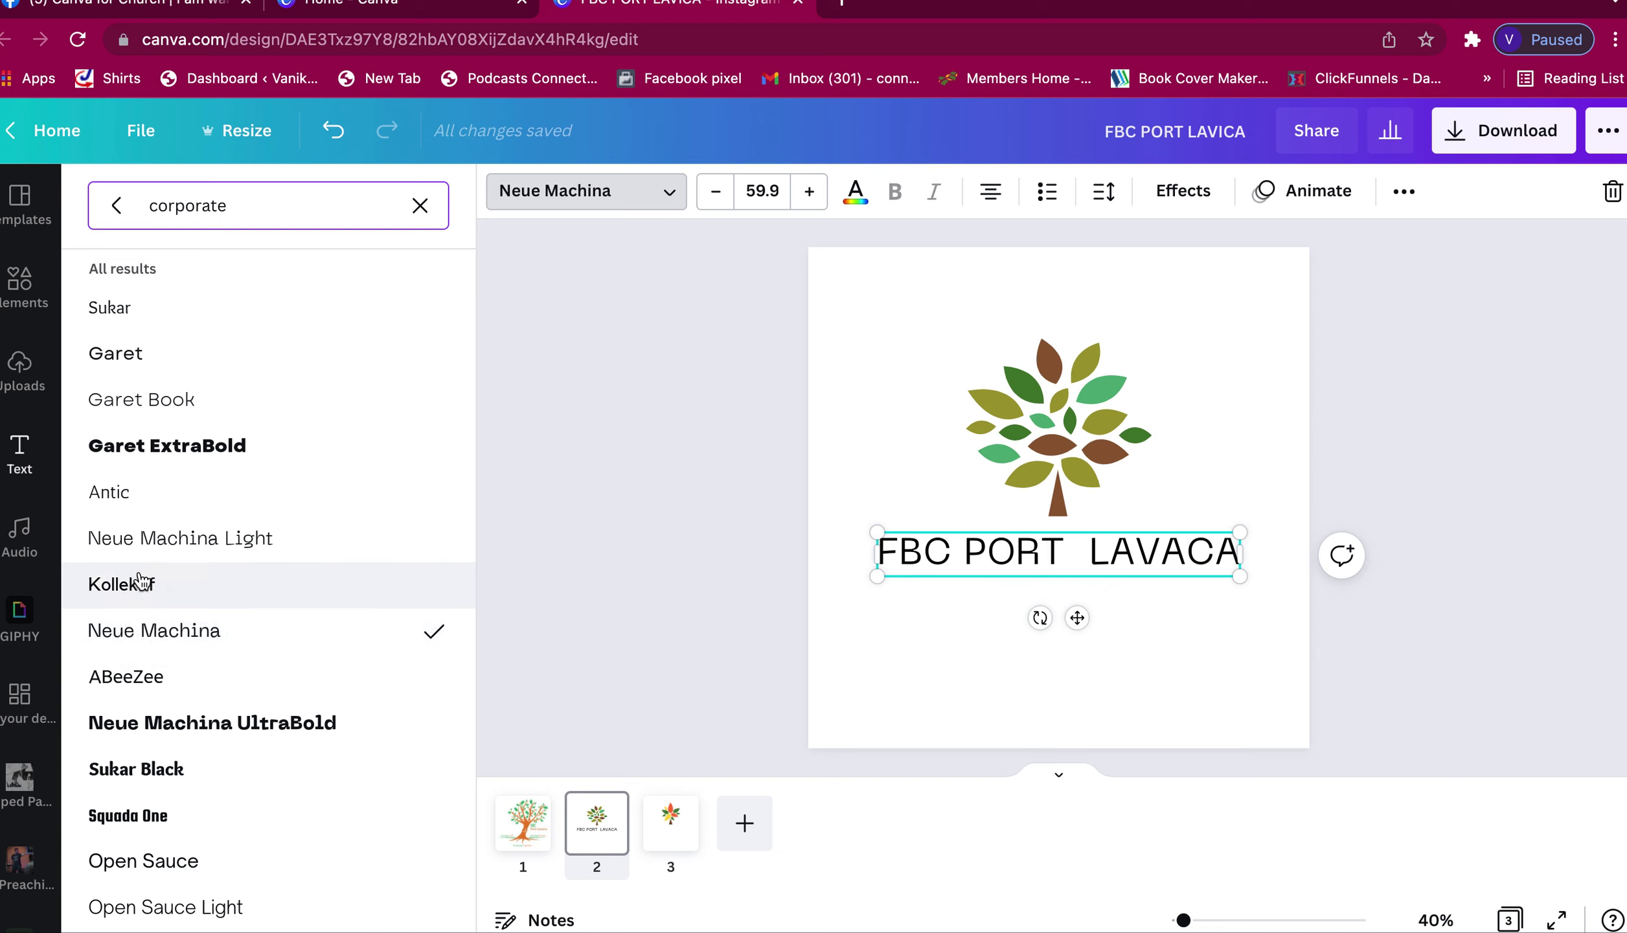
pyautogui.click(127, 698)
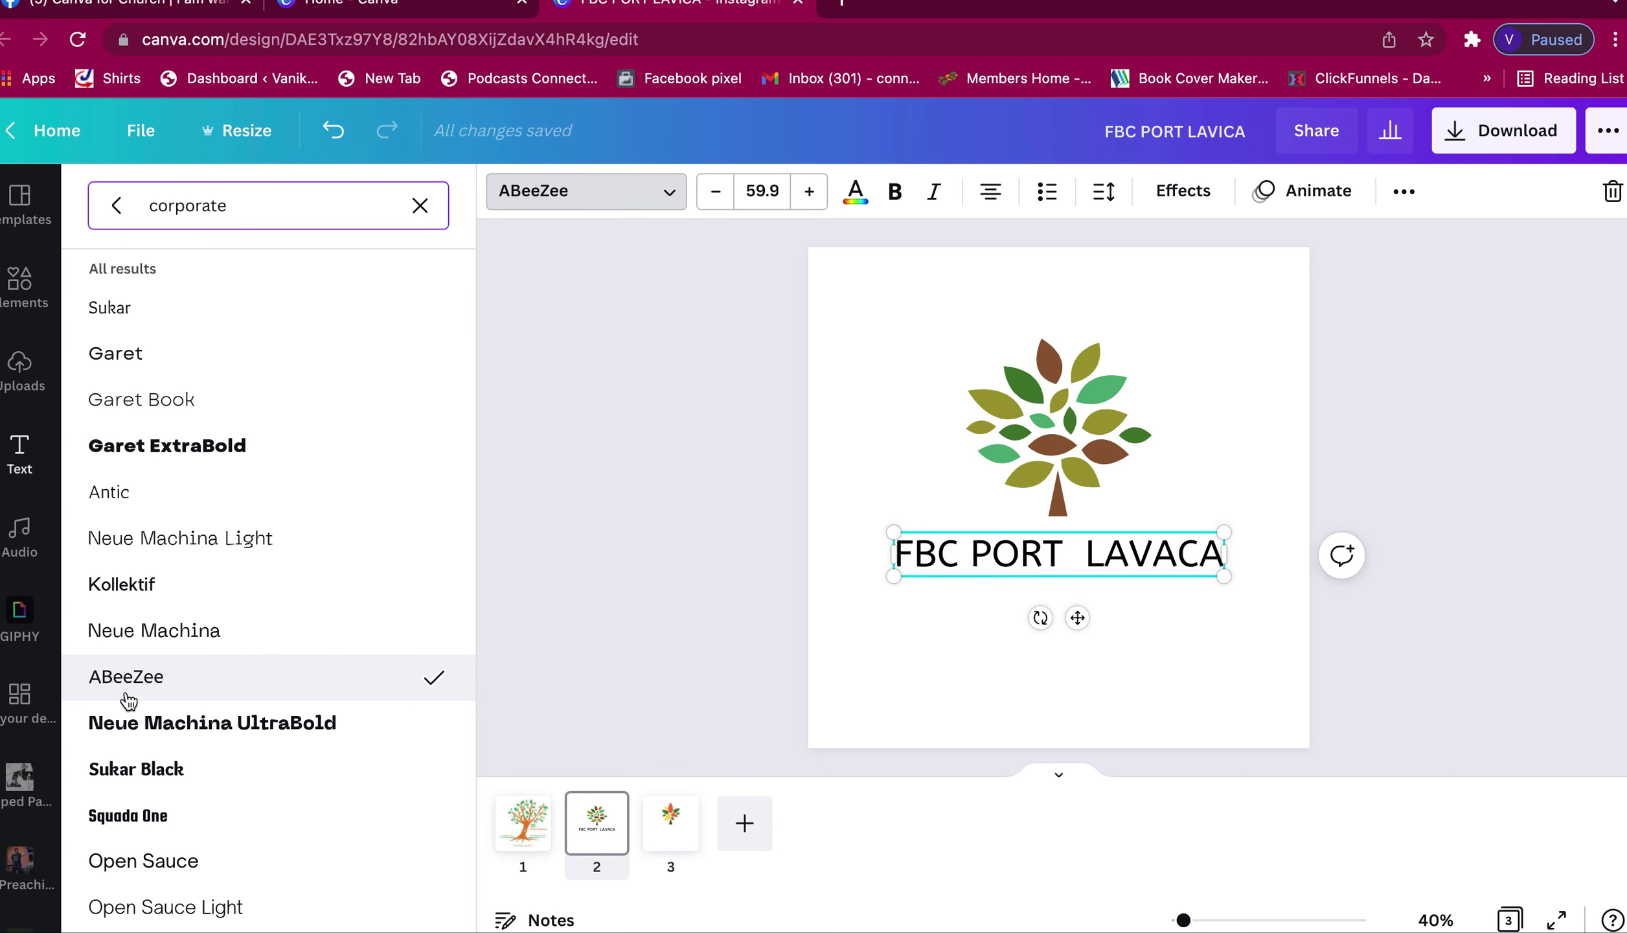
pyautogui.click(171, 582)
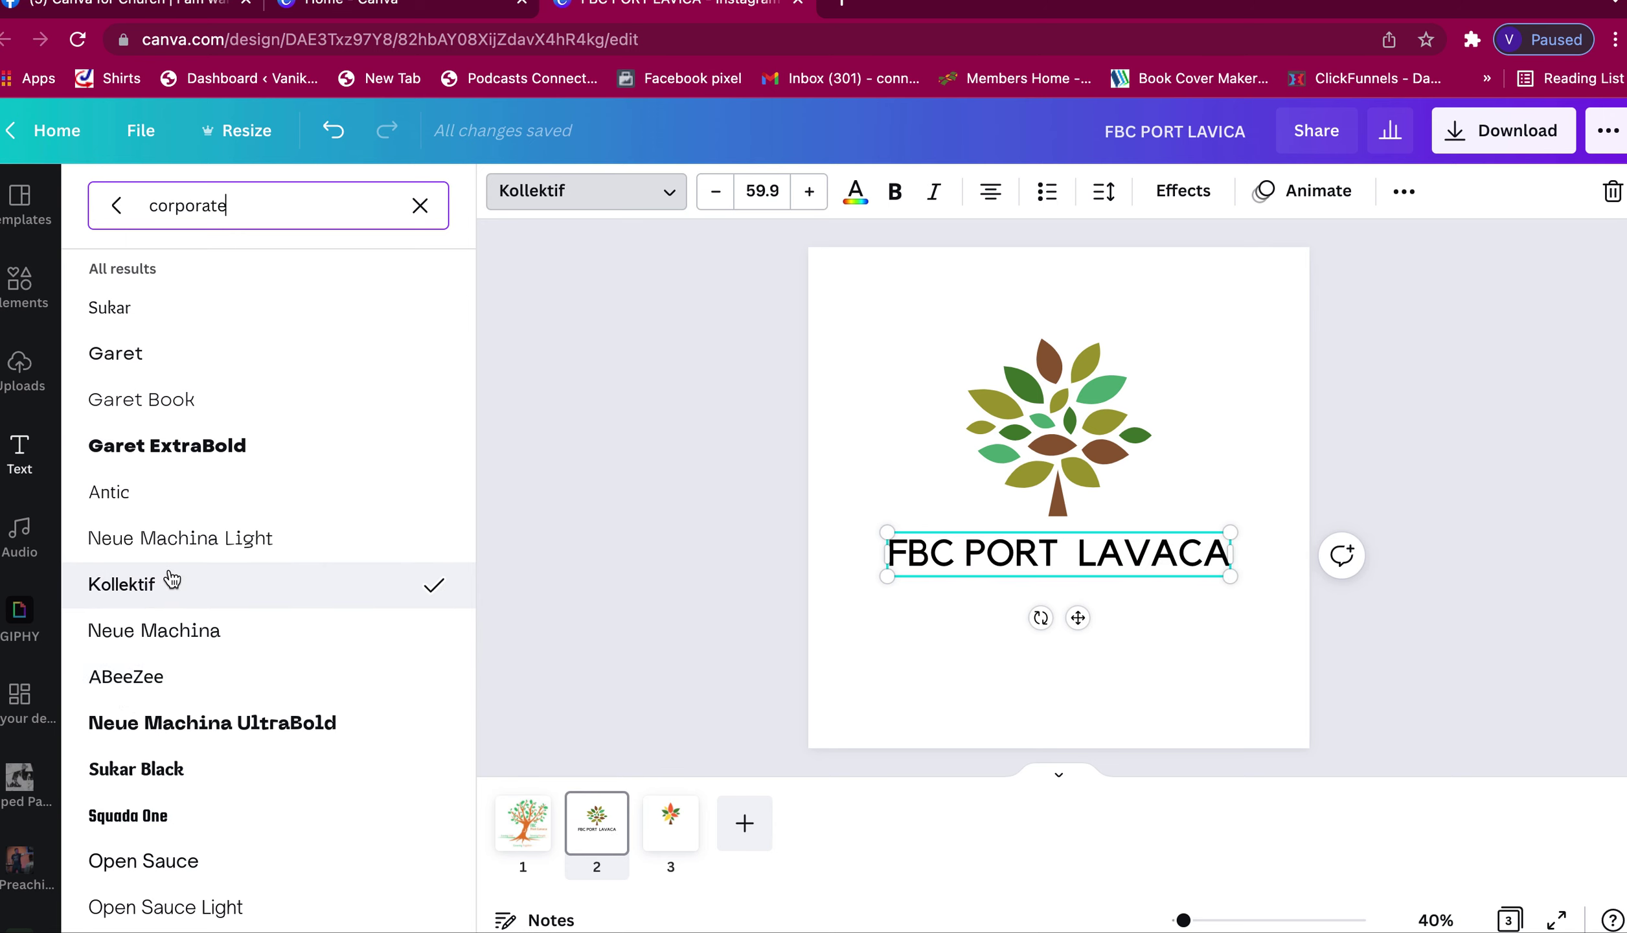
pyautogui.click(215, 358)
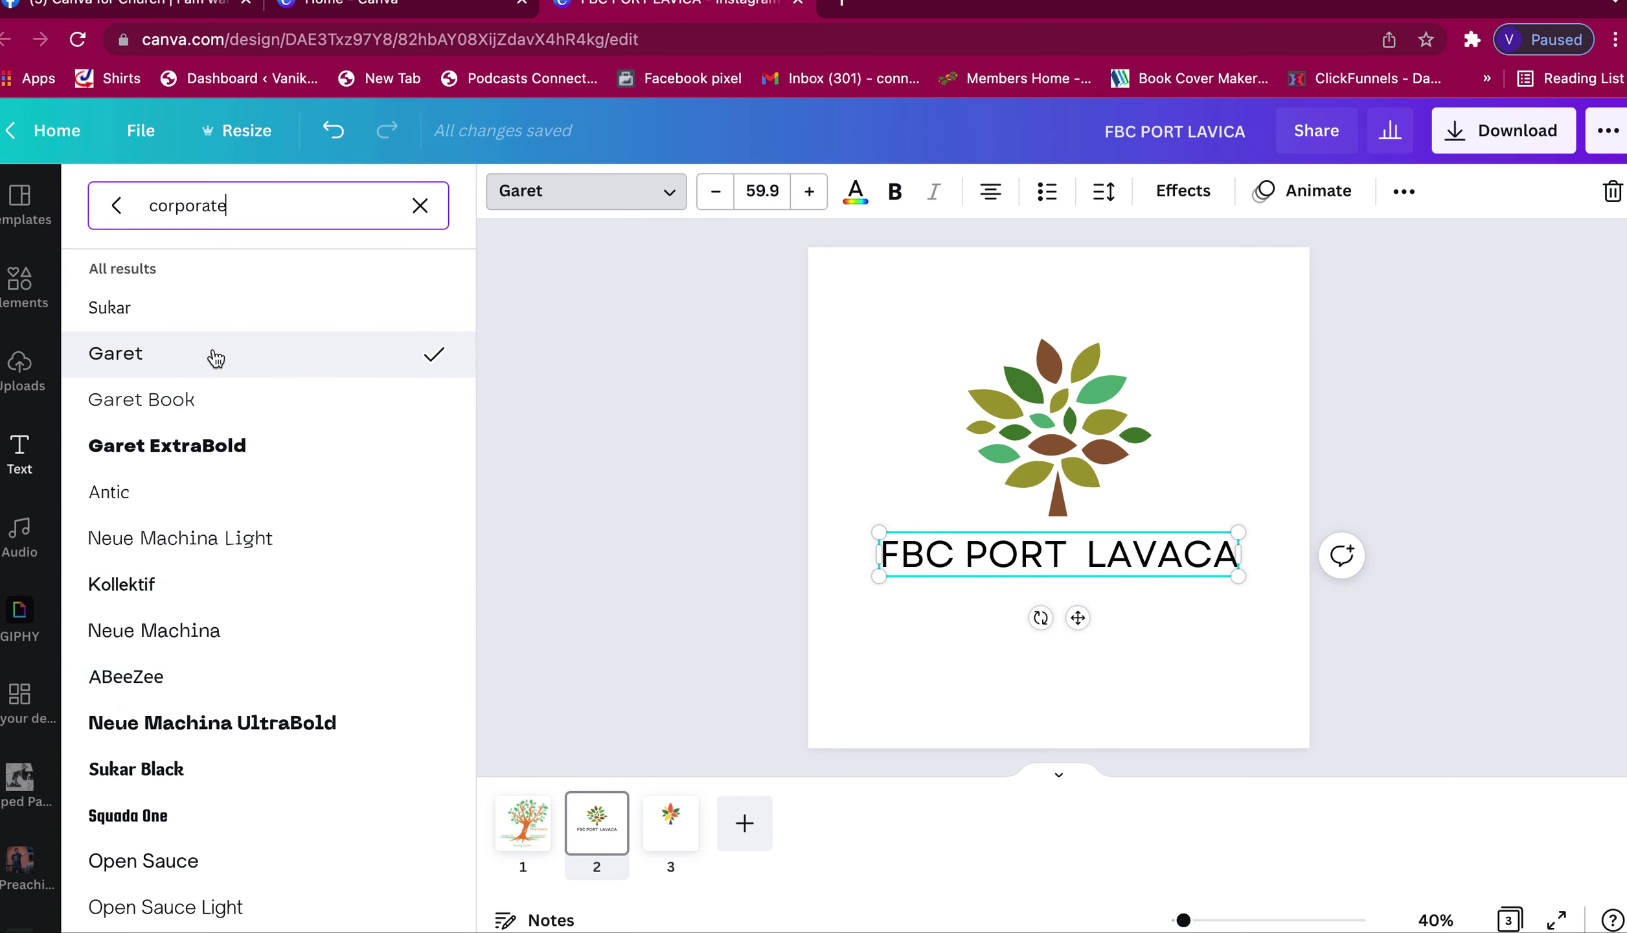
# - Keep the title regular weight, enlarge it to about 63.3, and centre it under the tree
pyautogui.click(902, 192)
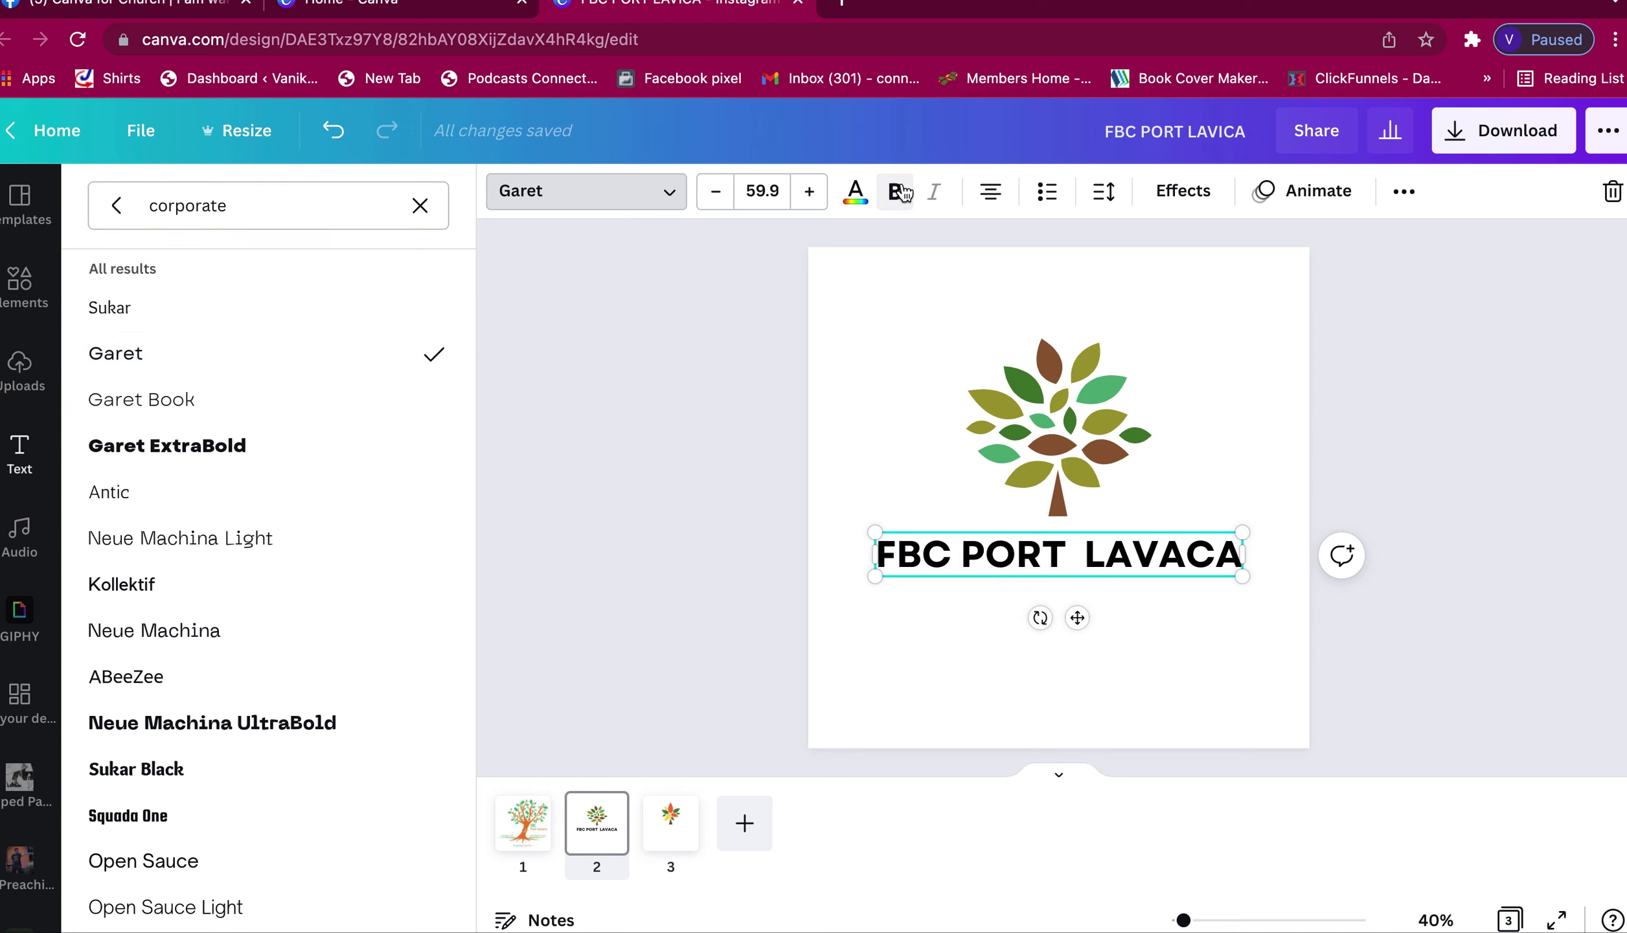
pyautogui.click(902, 192)
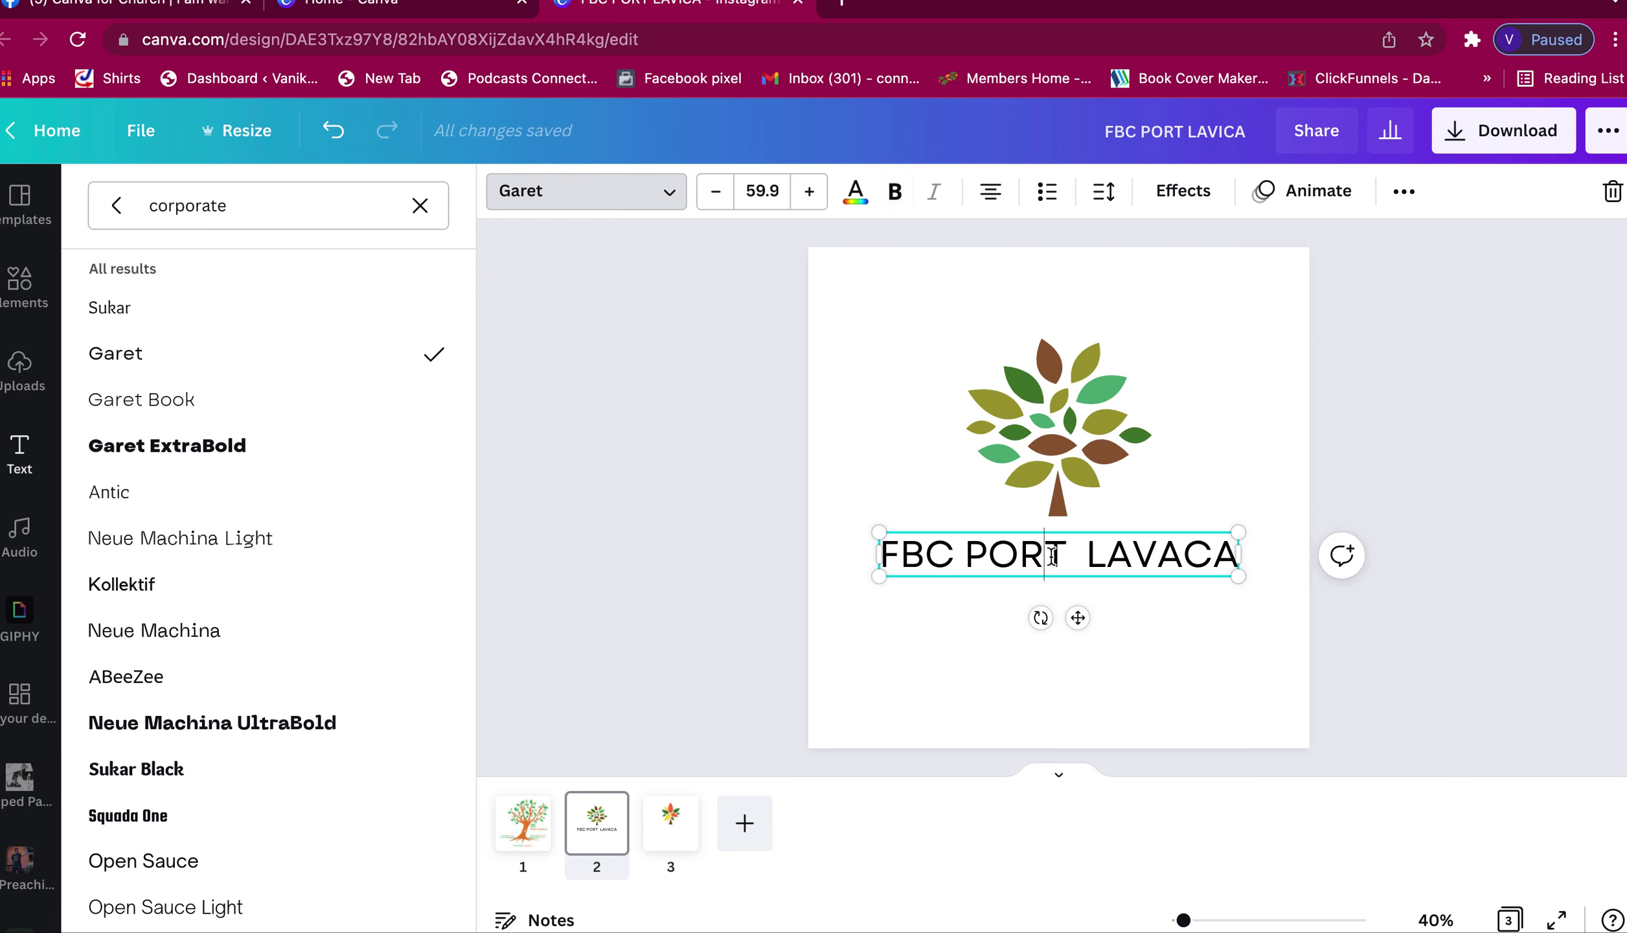
pyautogui.moveTo(1243, 536); pyautogui.dragTo(1264, 530)
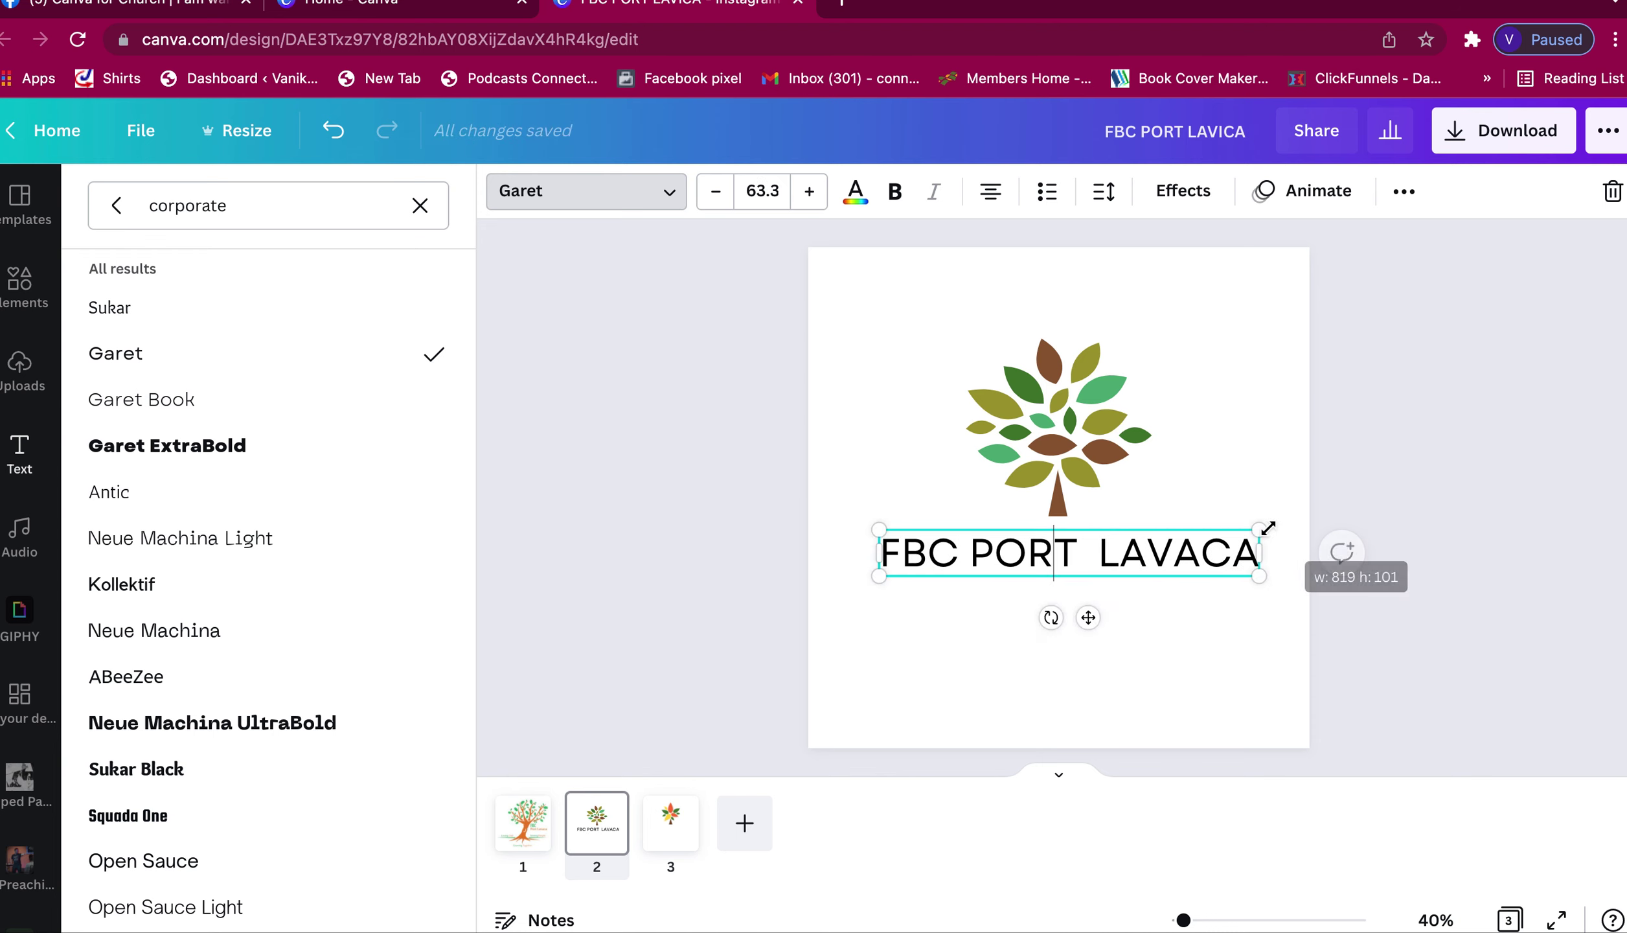
pyautogui.click(1167, 577)
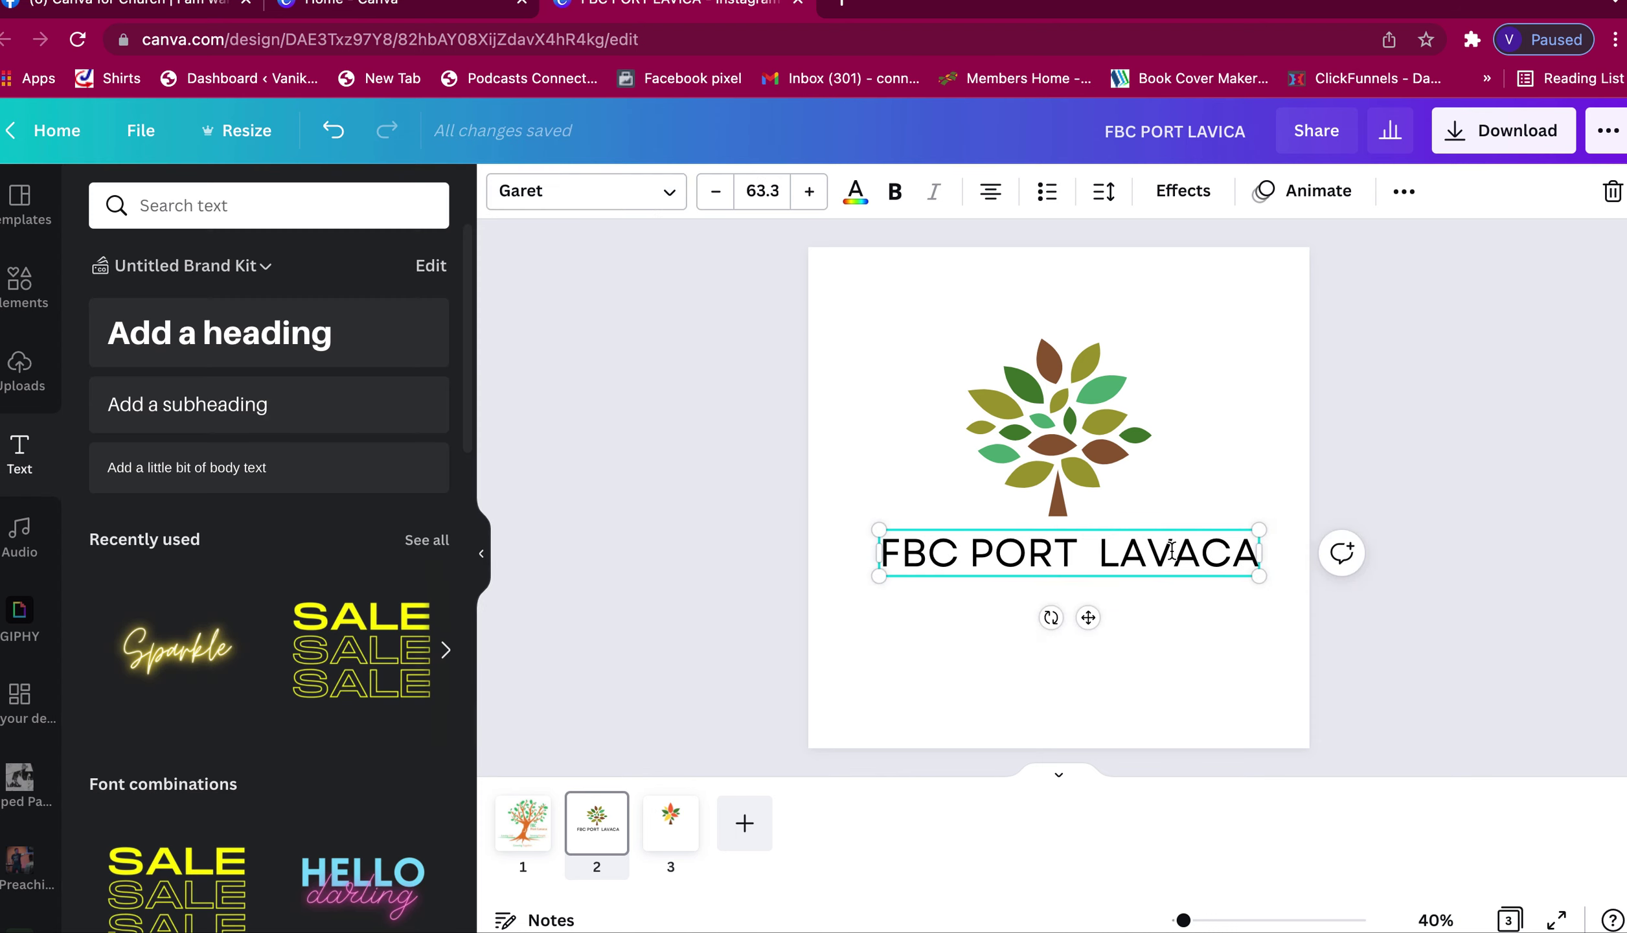
pyautogui.click(1198, 461)
pyautogui.click(1171, 554)
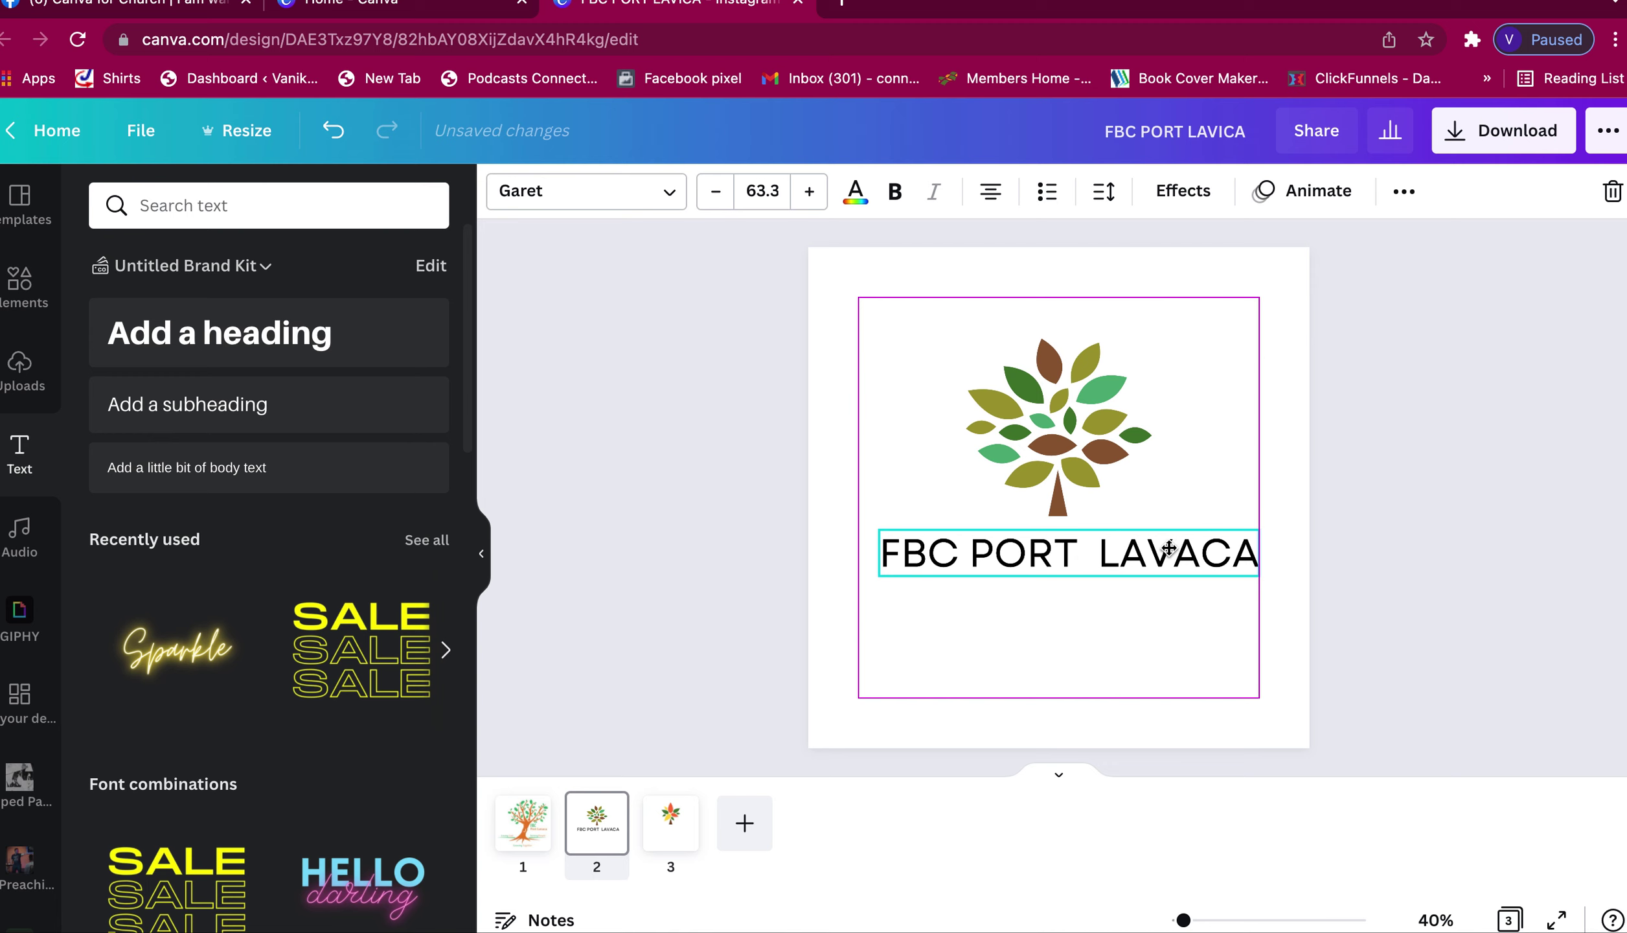
pyautogui.moveTo(1170, 552); pyautogui.dragTo(1162, 546)
# - Compare with the page 1 logo, then search Elements for 'LINES'
pyautogui.click(730, 551)
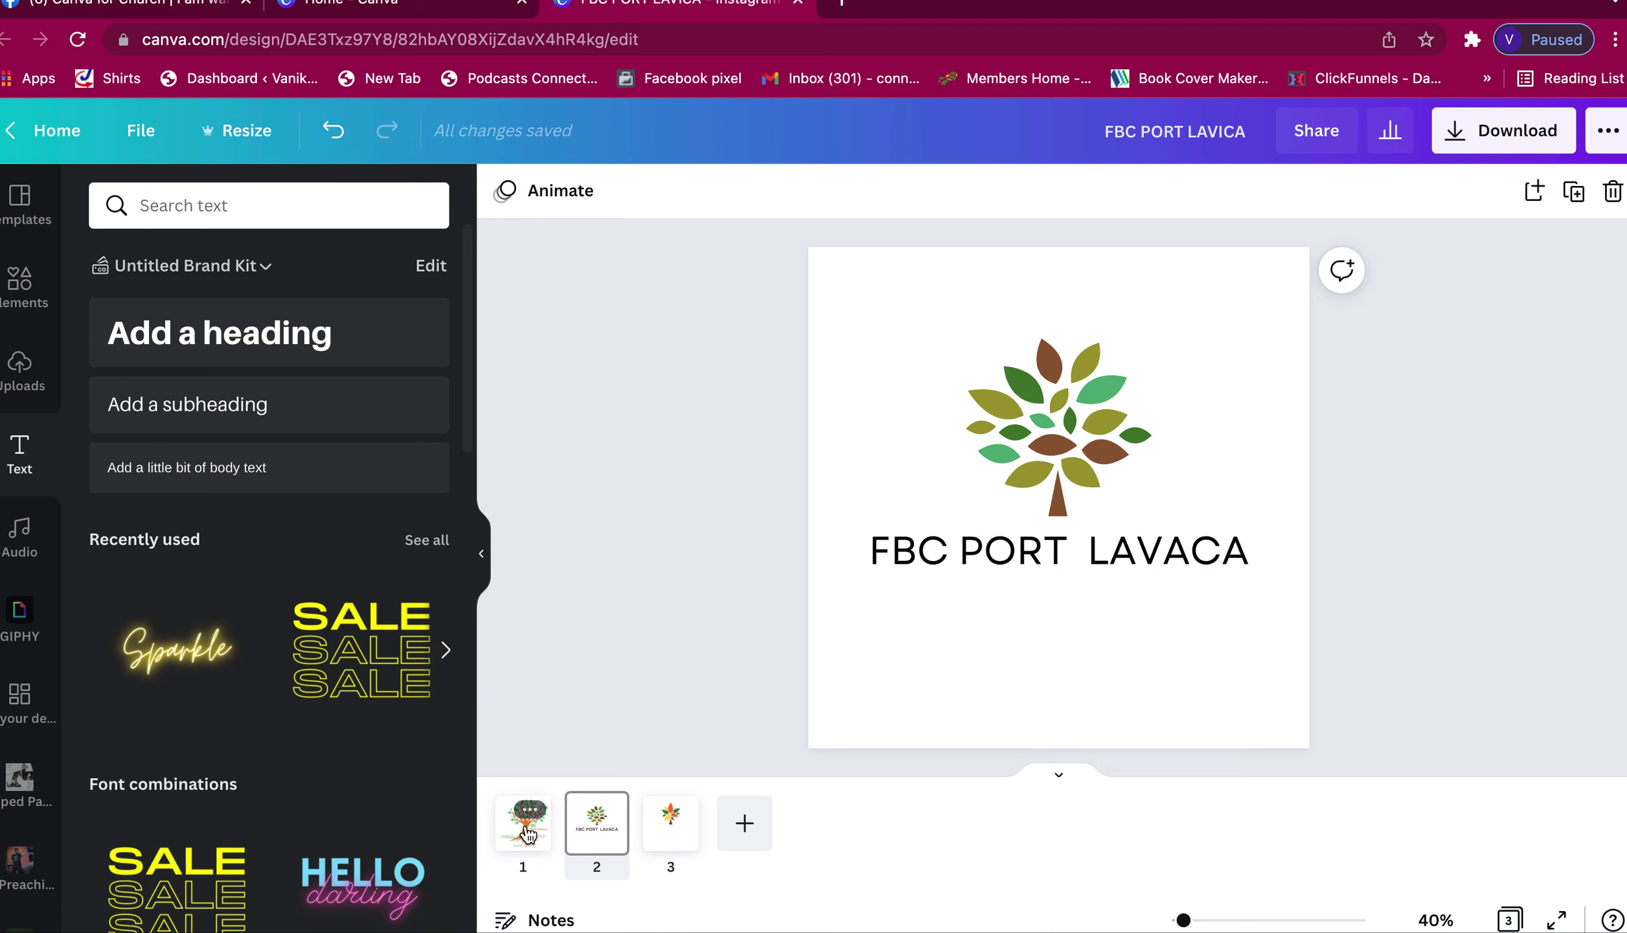
pyautogui.click(523, 822)
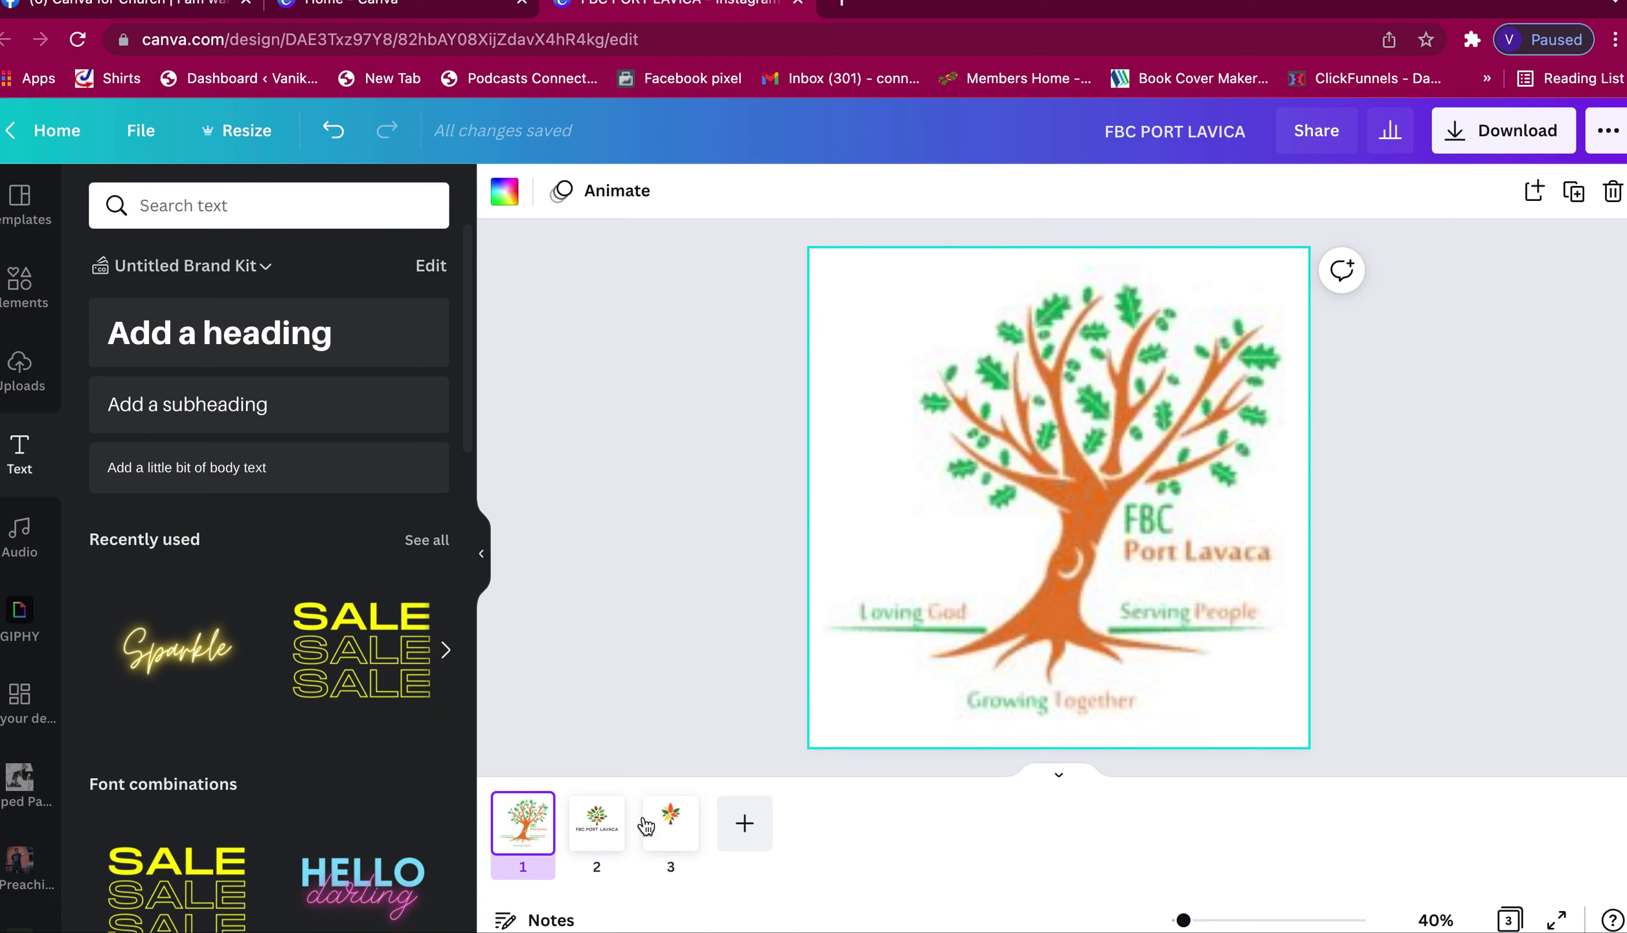
pyautogui.click(604, 847)
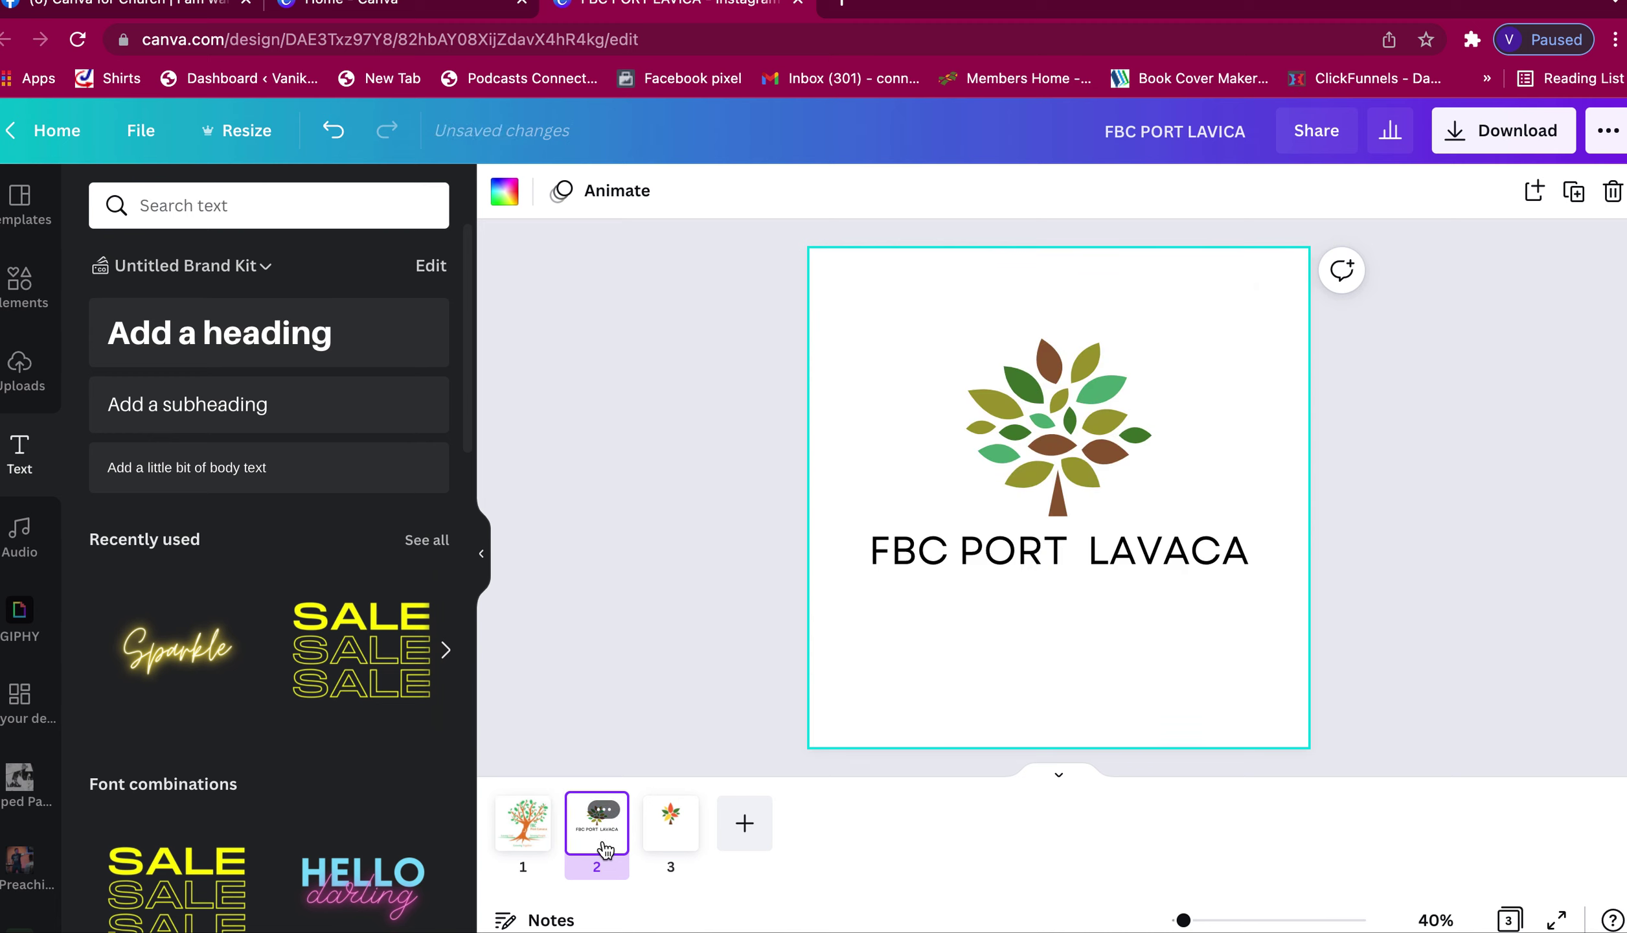
pyautogui.click(680, 548)
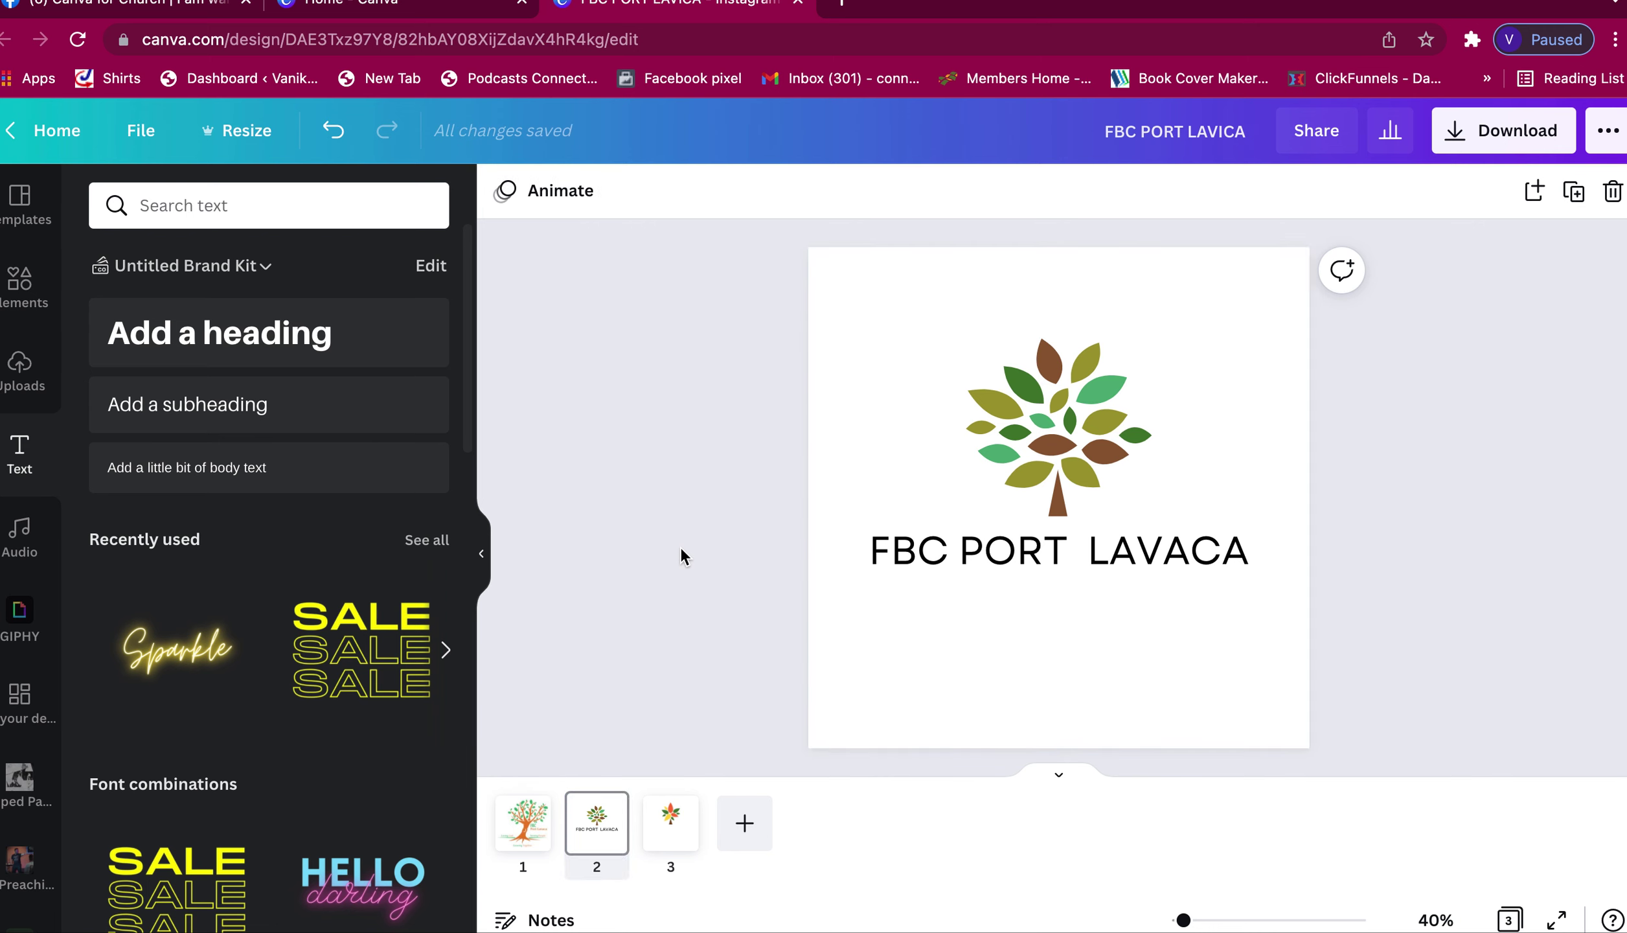
pyautogui.click(19, 296)
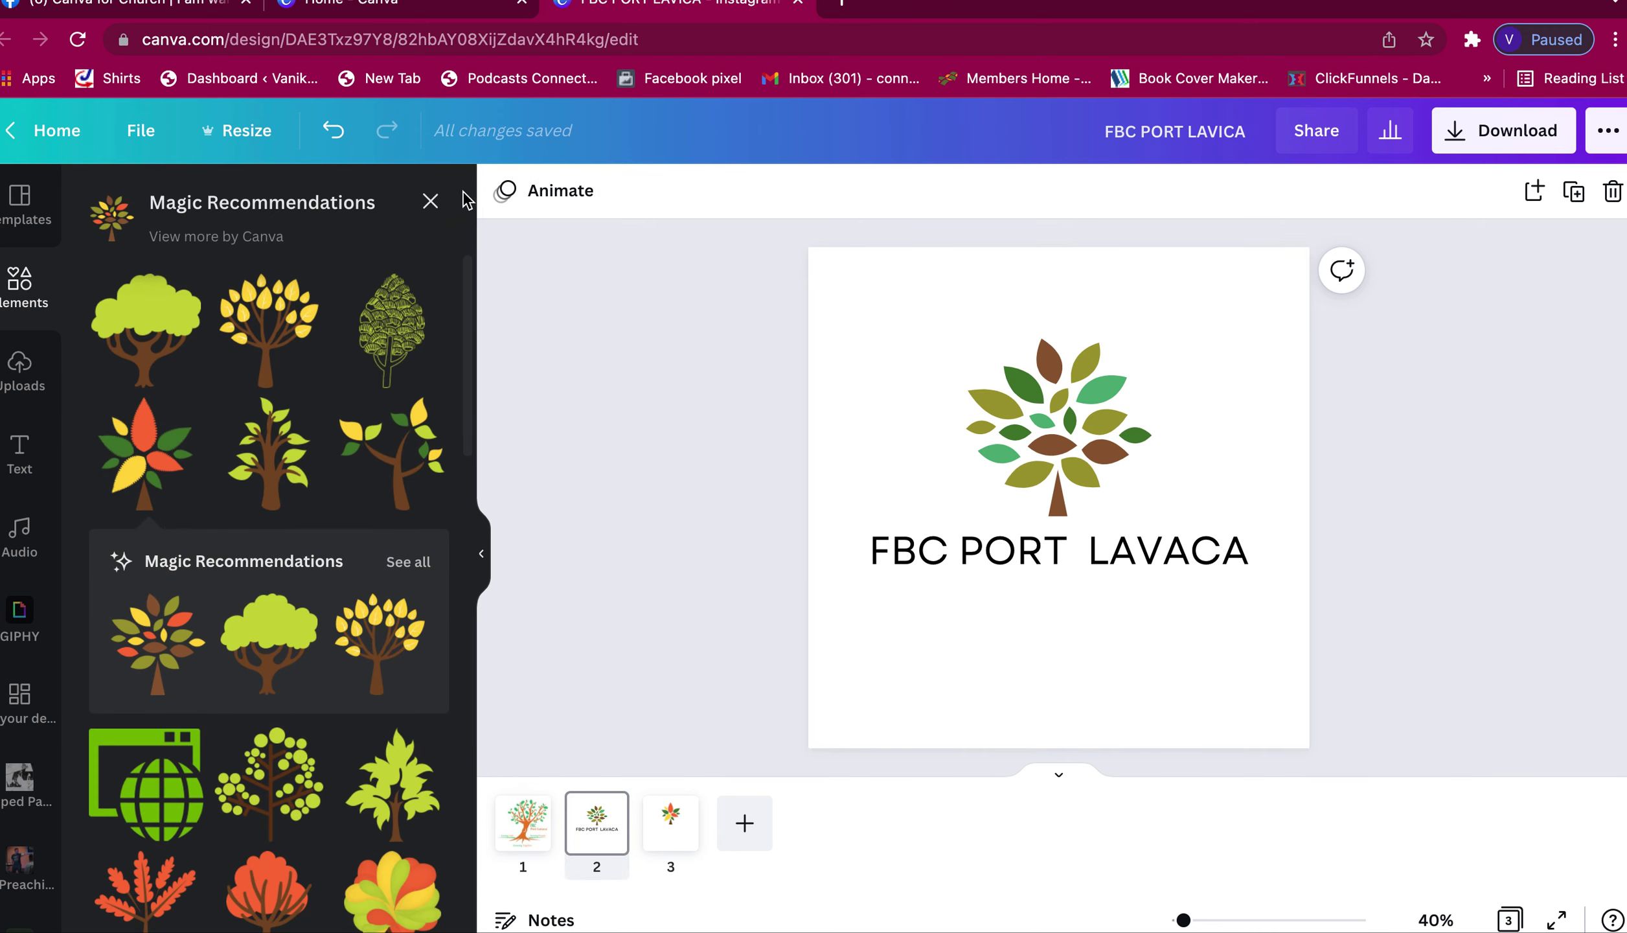
pyautogui.click(430, 201)
pyautogui.click(391, 206)
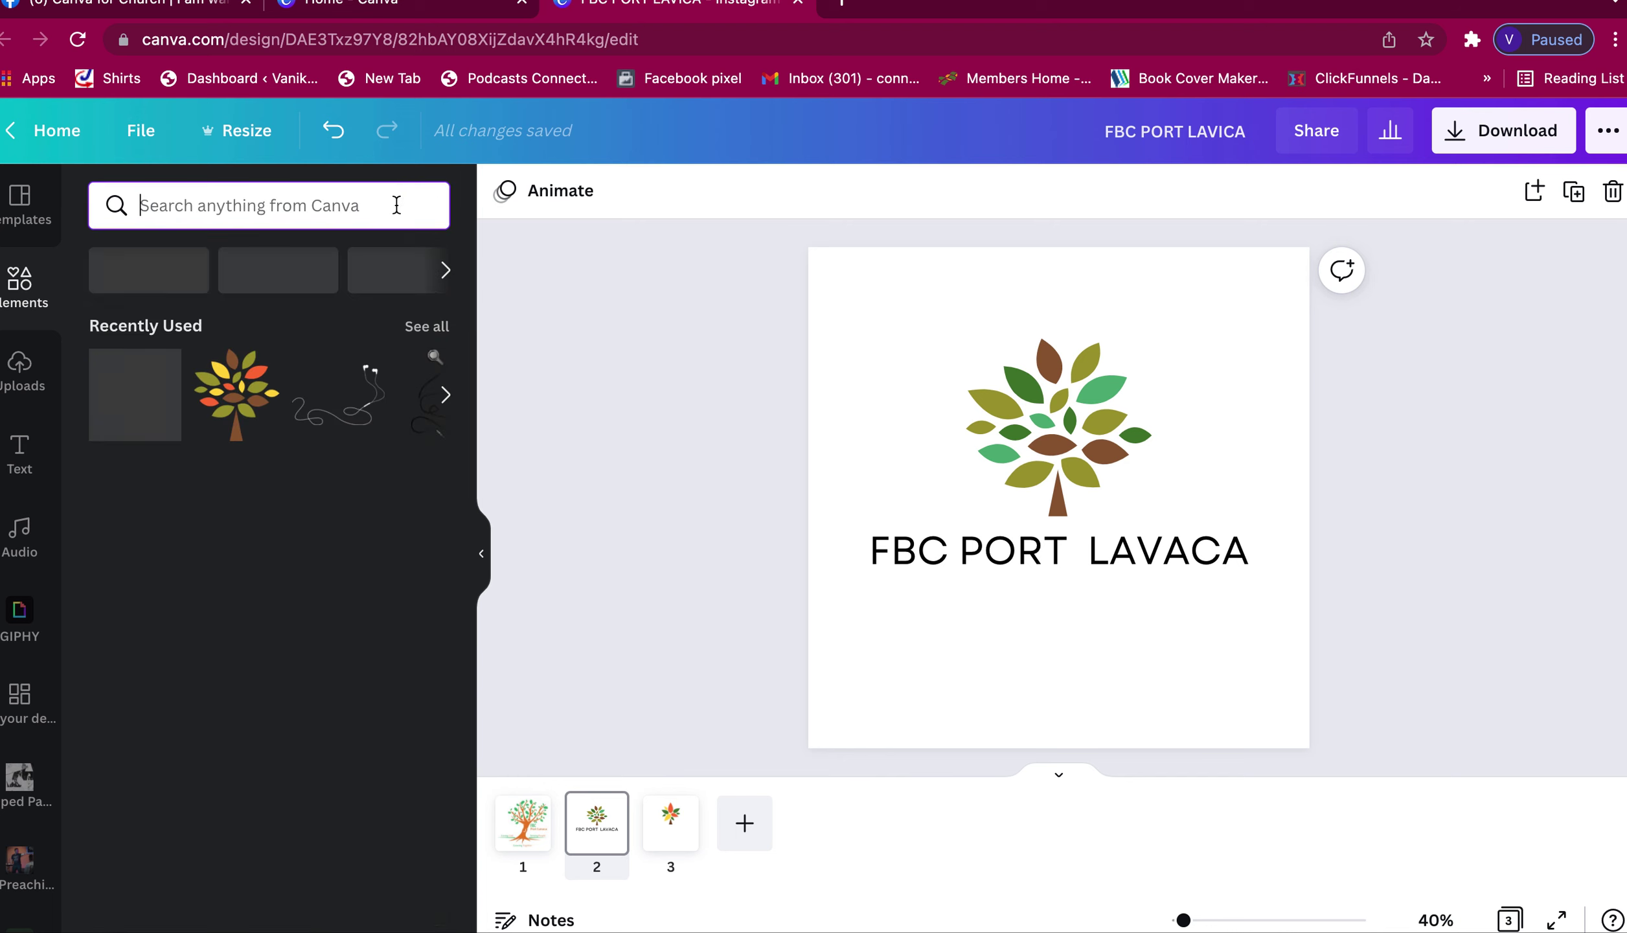
pyautogui.write('LINES')
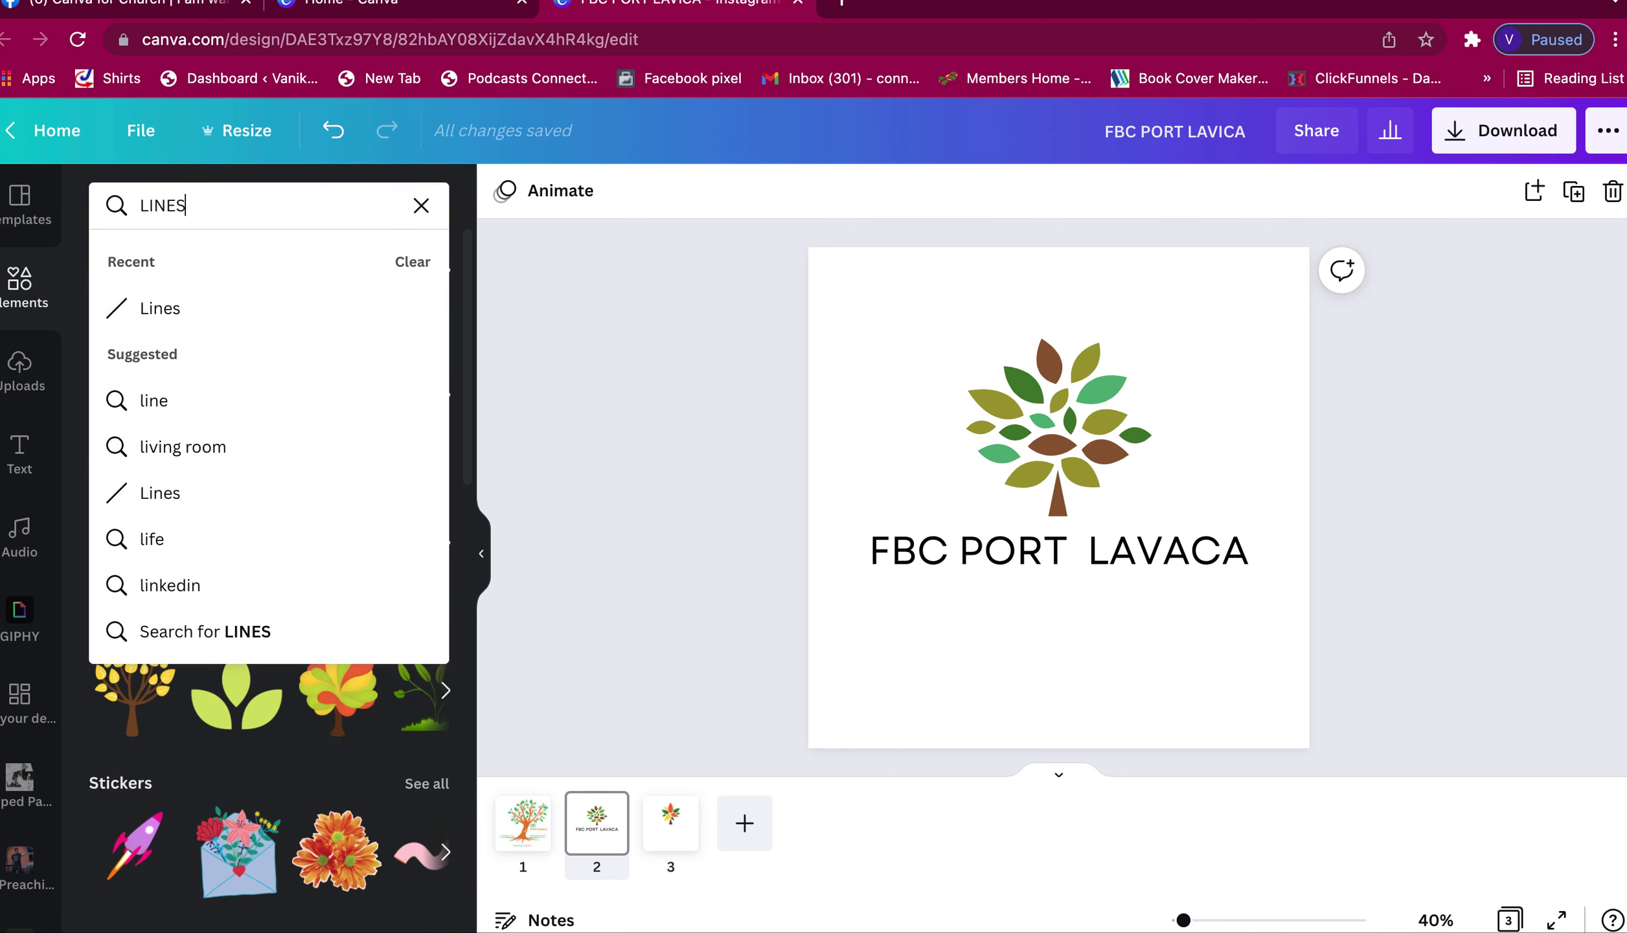
pyautogui.press('Return')
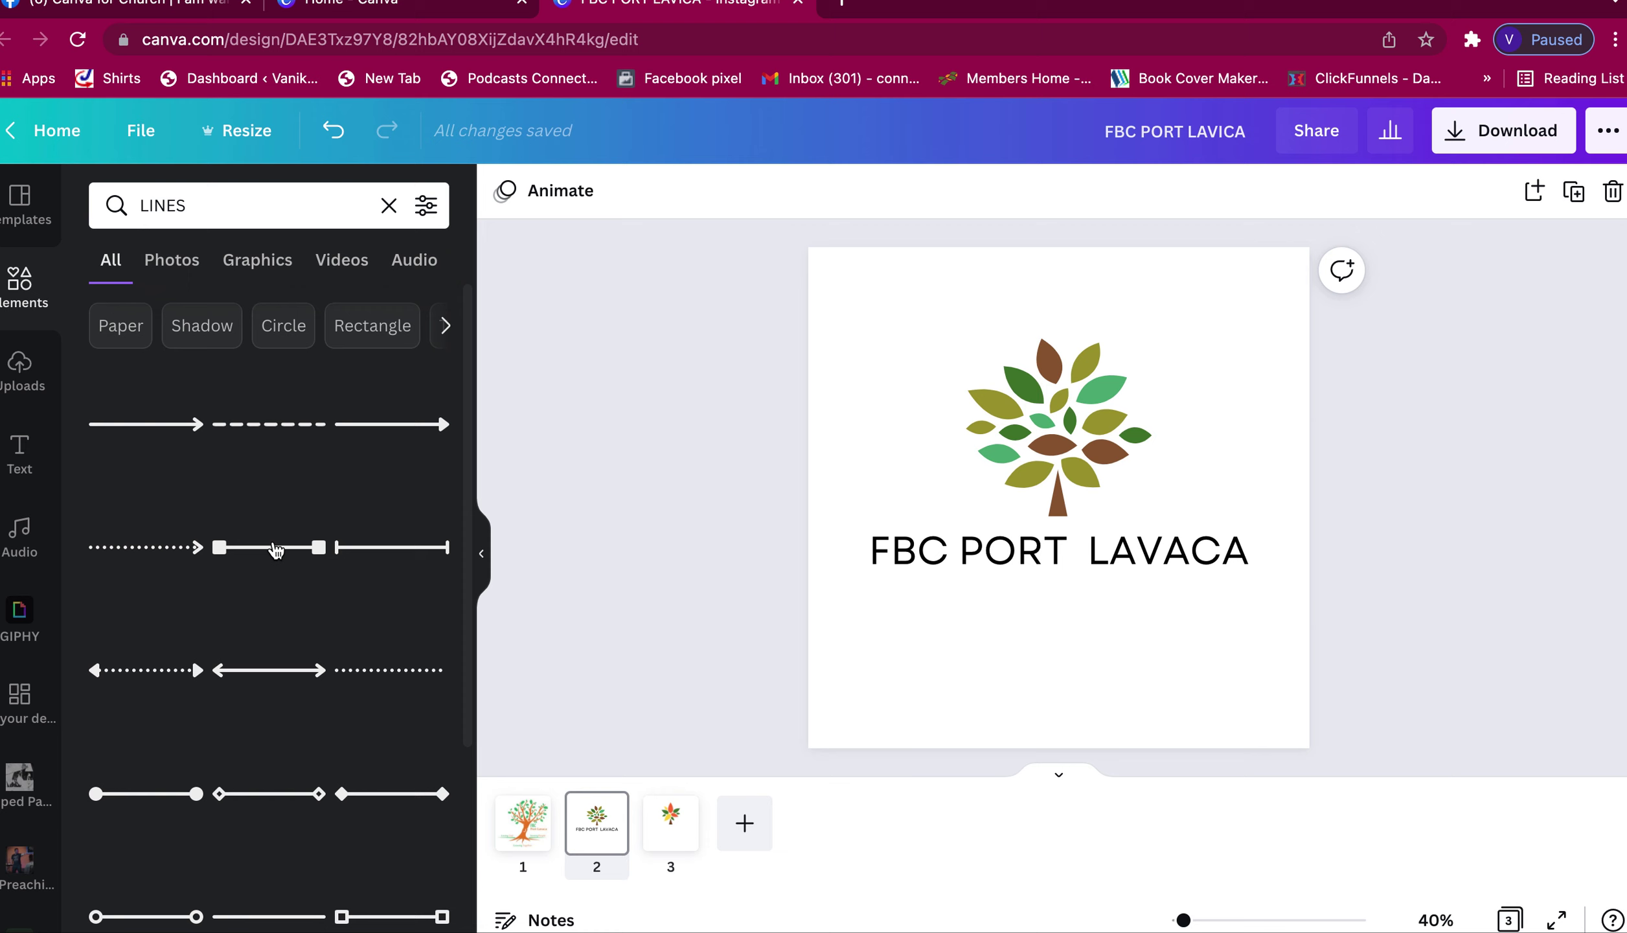
pyautogui.scroll(-3, 275, 549)
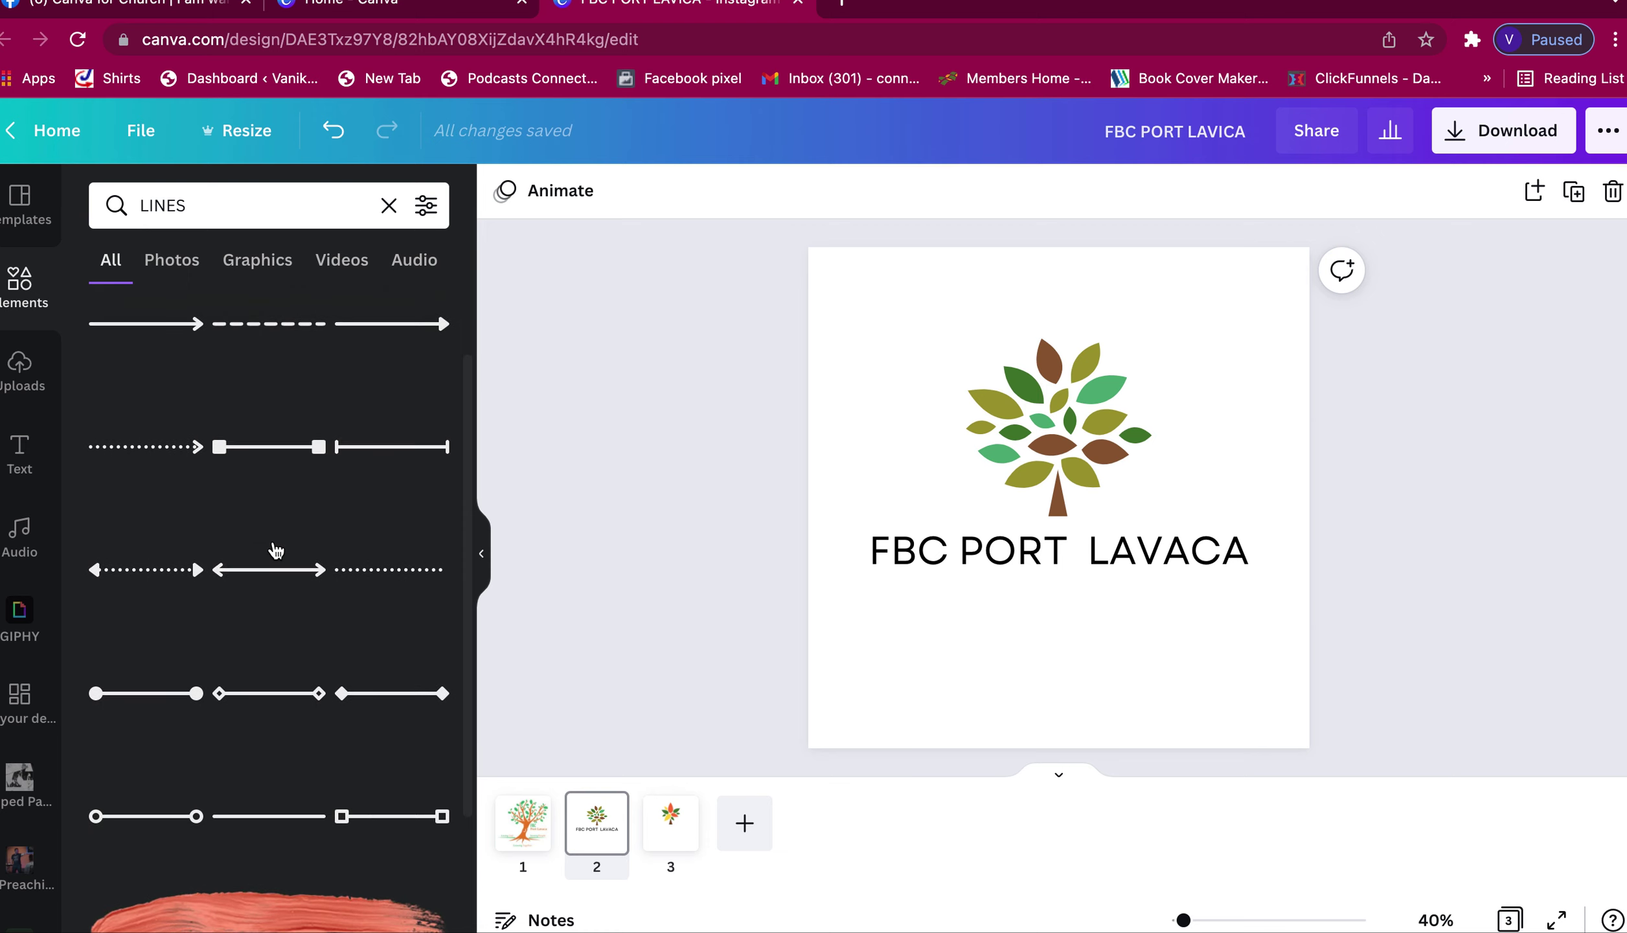
# - Add a plain line under the title stretched to its width, plus a duplicate just below
pyautogui.click(238, 818)
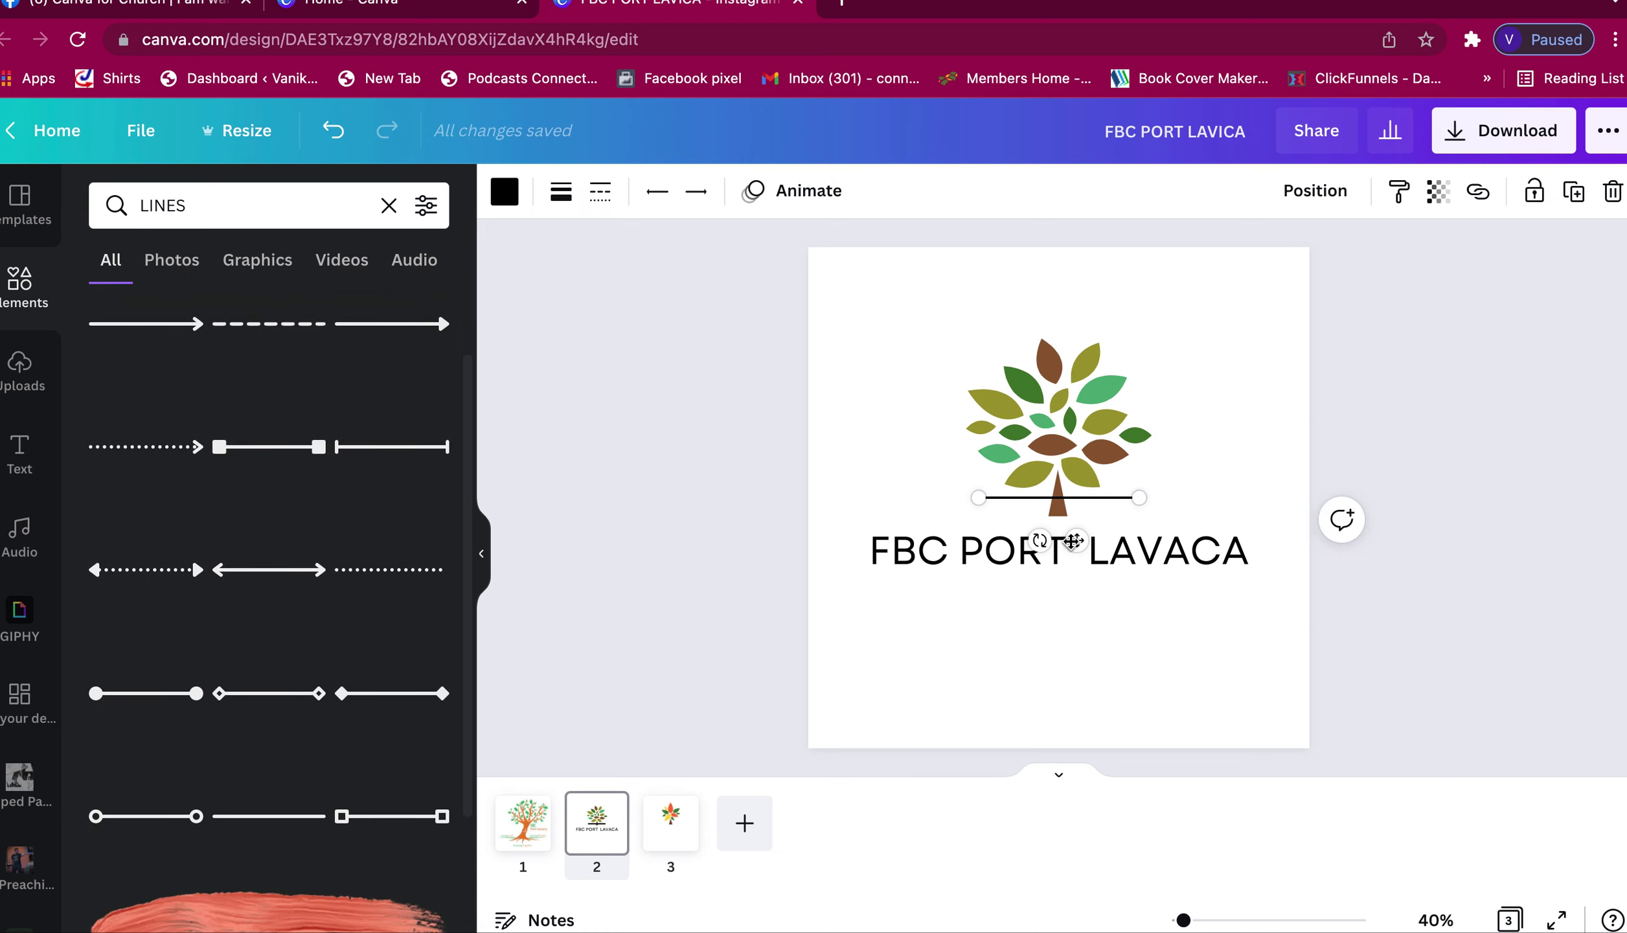
pyautogui.moveTo(1076, 543); pyautogui.dragTo(1072, 635)
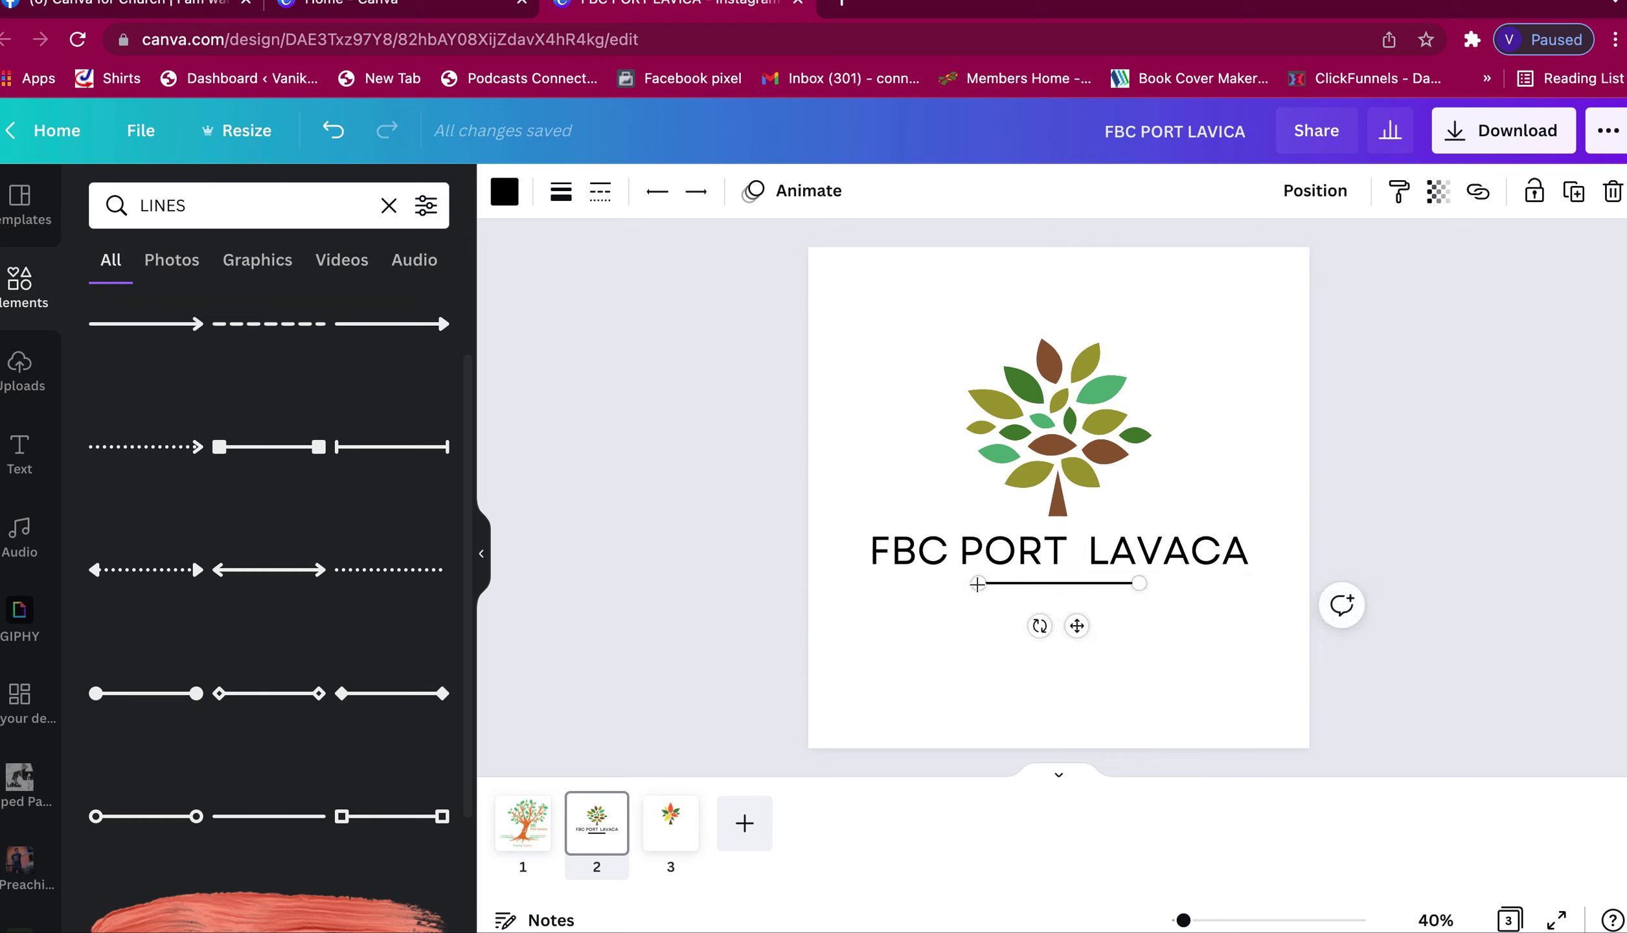
pyautogui.moveTo(977, 583); pyautogui.dragTo(867, 583)
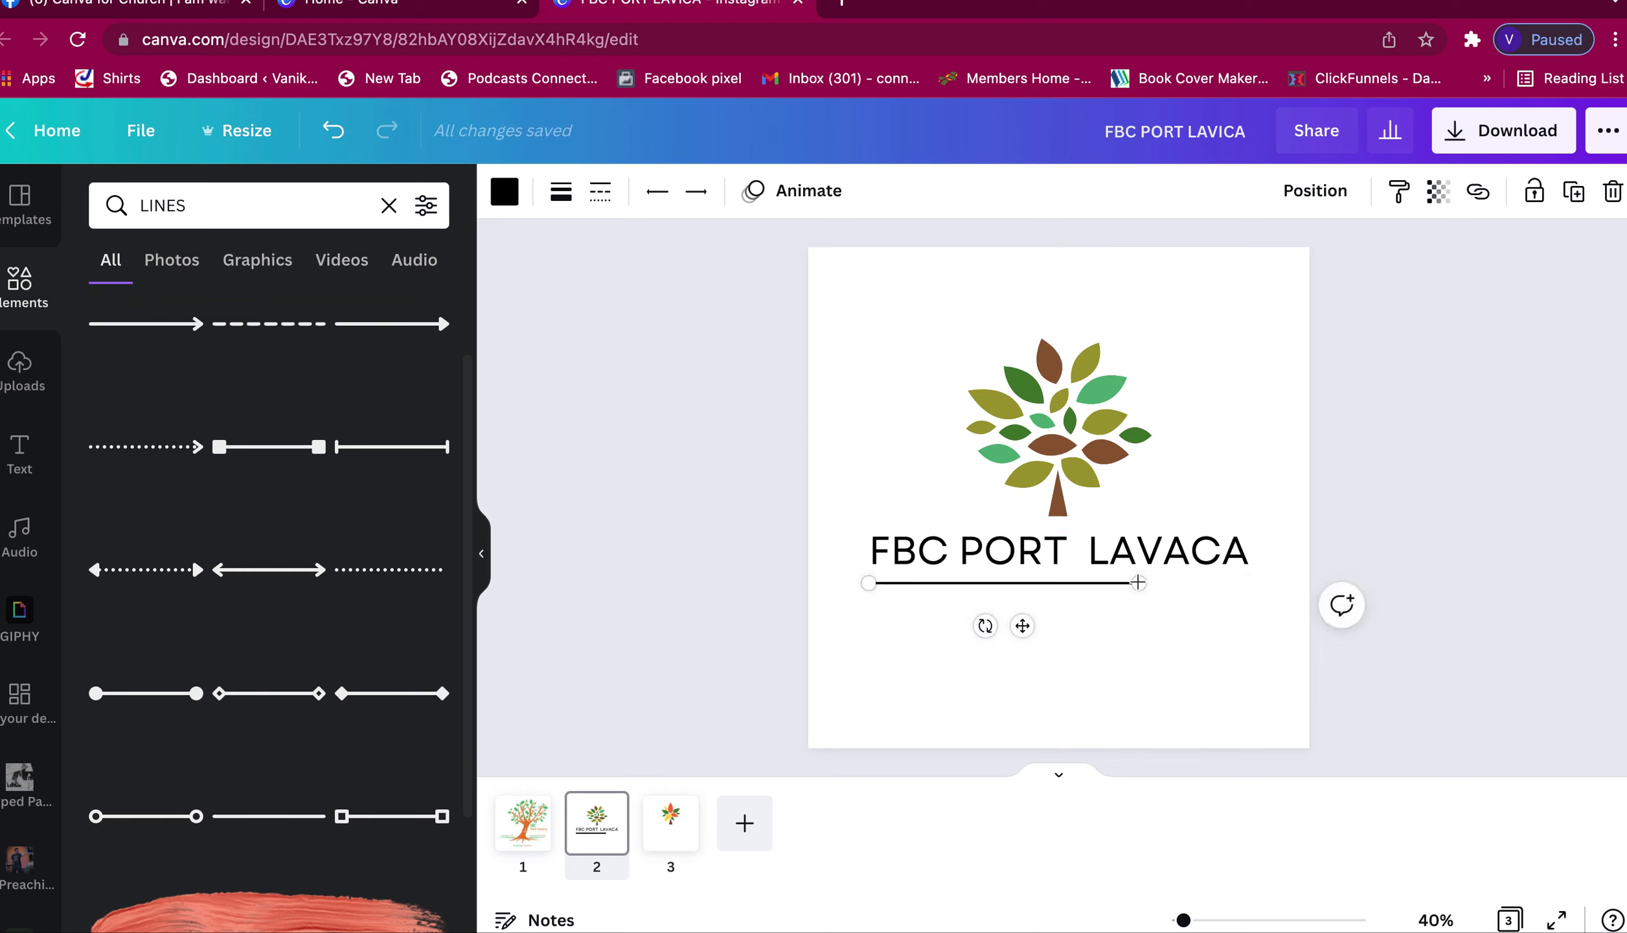
pyautogui.moveTo(1138, 583); pyautogui.dragTo(1253, 578)
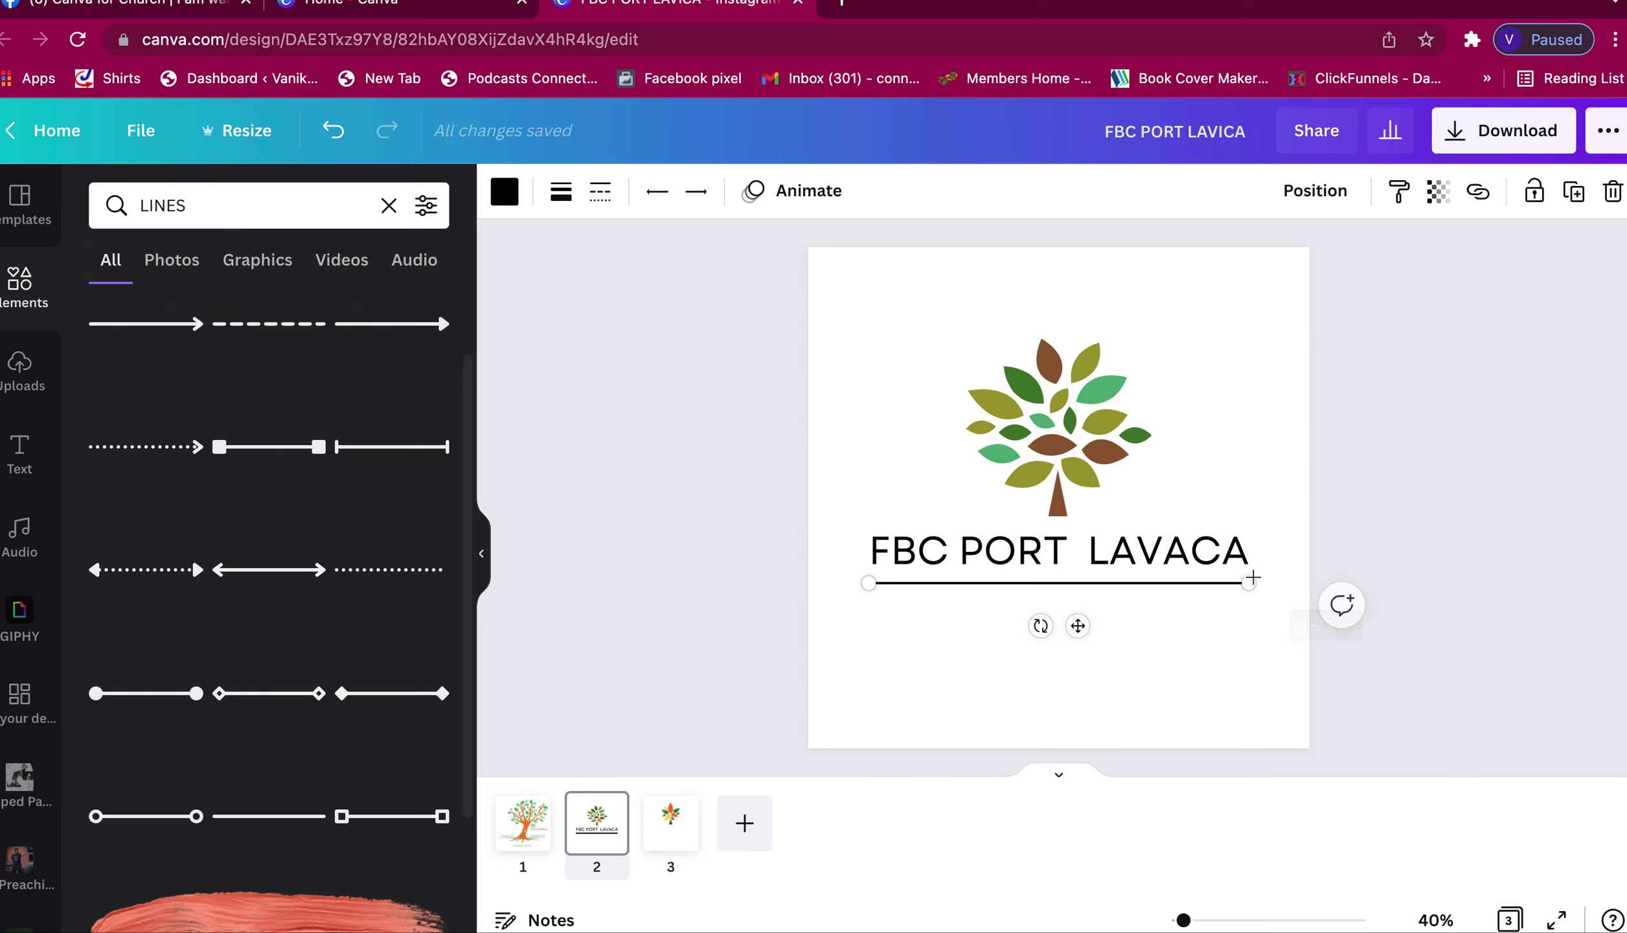
pyautogui.click(1574, 192)
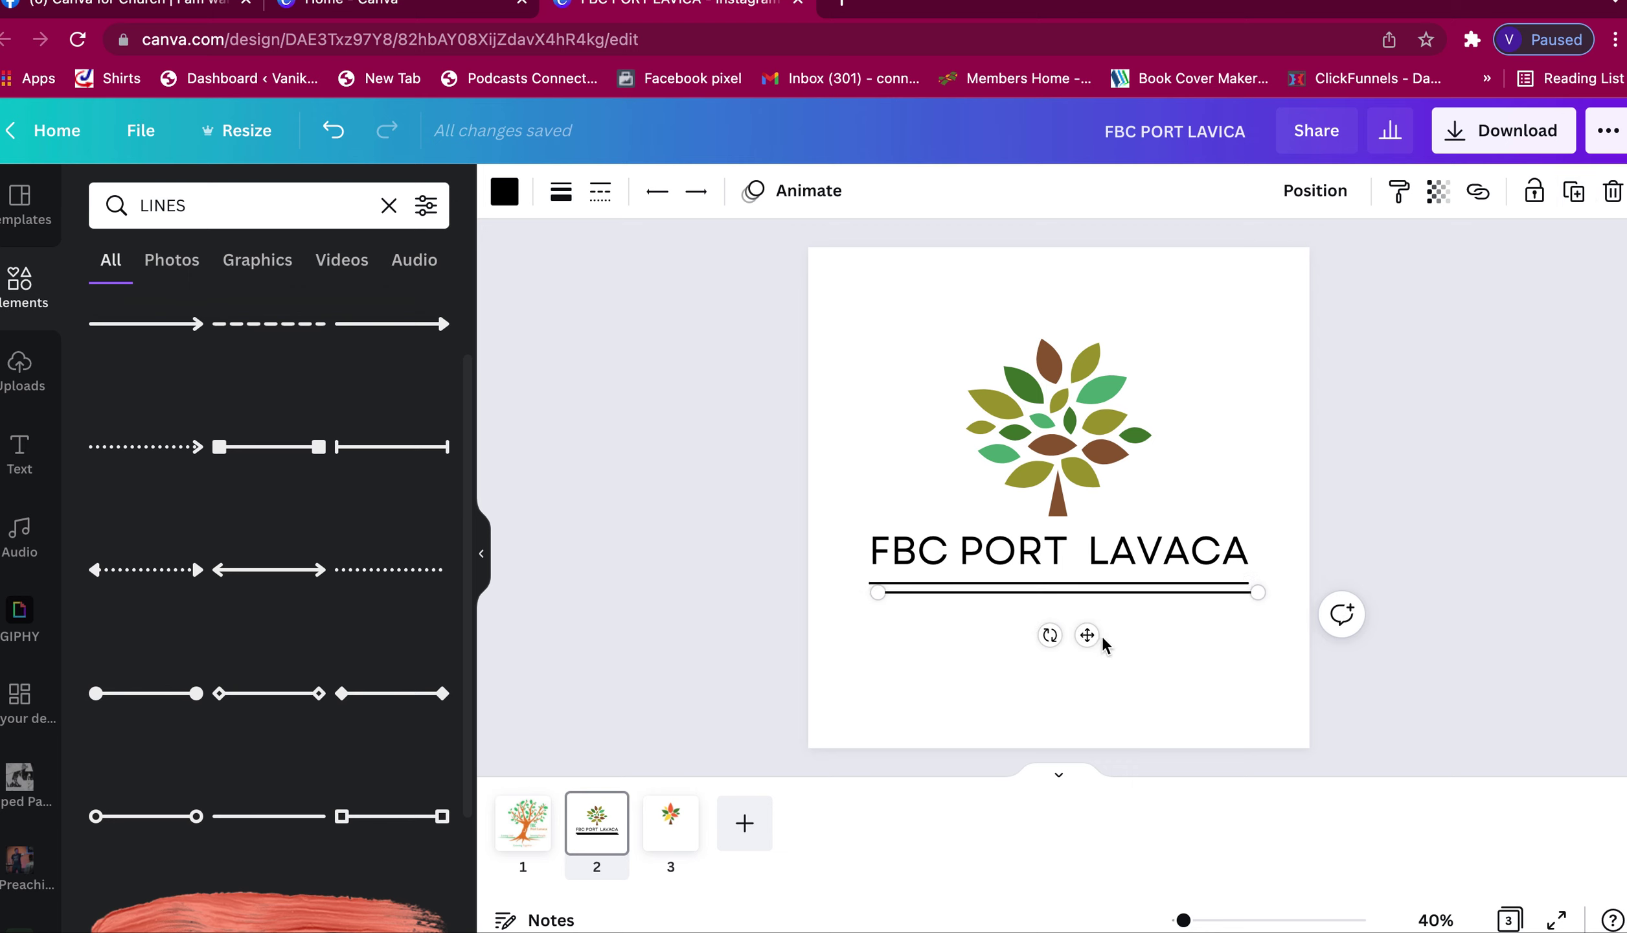
pyautogui.moveTo(1086, 635); pyautogui.dragTo(1082, 653)
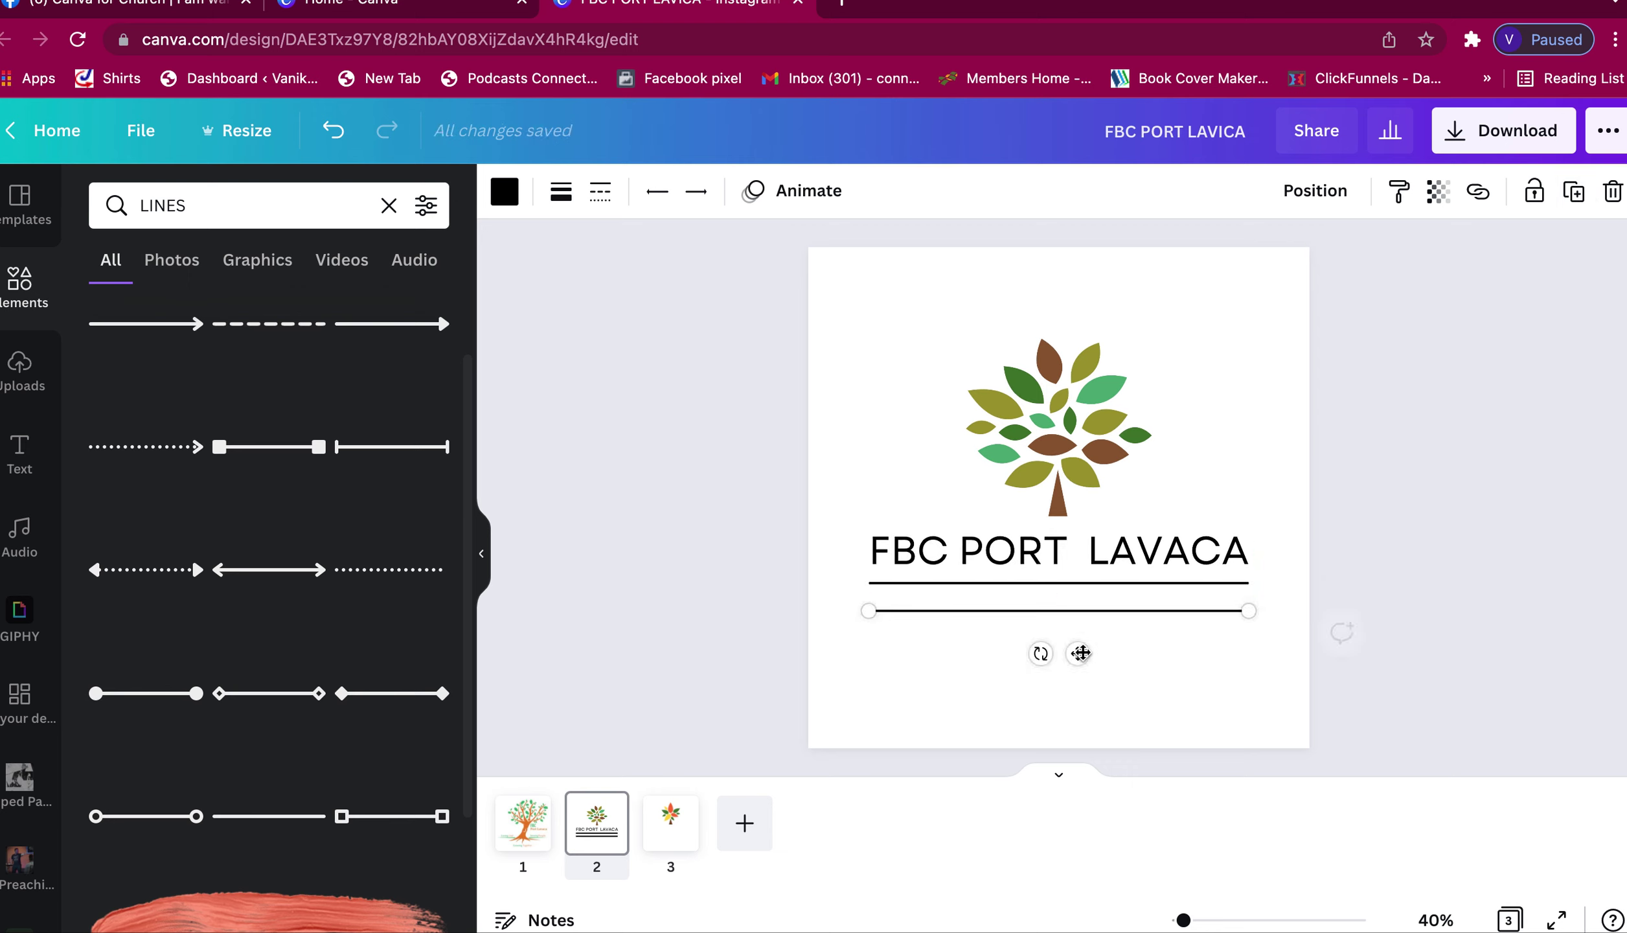
pyautogui.click(975, 563)
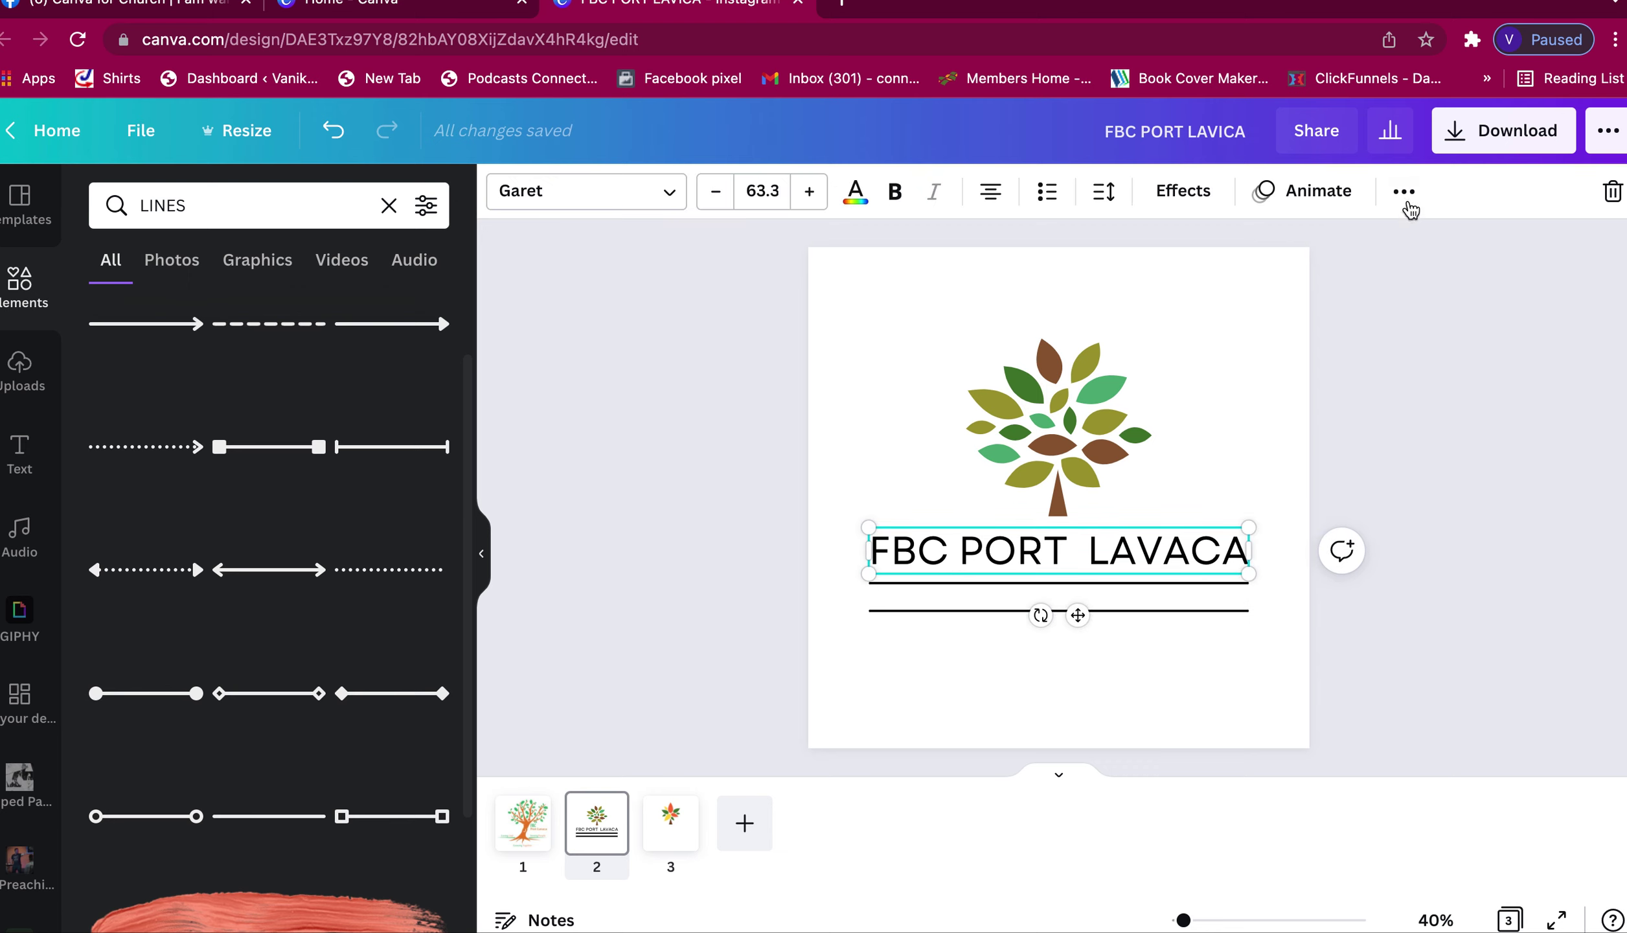
# - Duplicate the title, shrink the copy to about 23.6, and fit it between the two rules
pyautogui.click(1404, 193)
pyautogui.click(1395, 247)
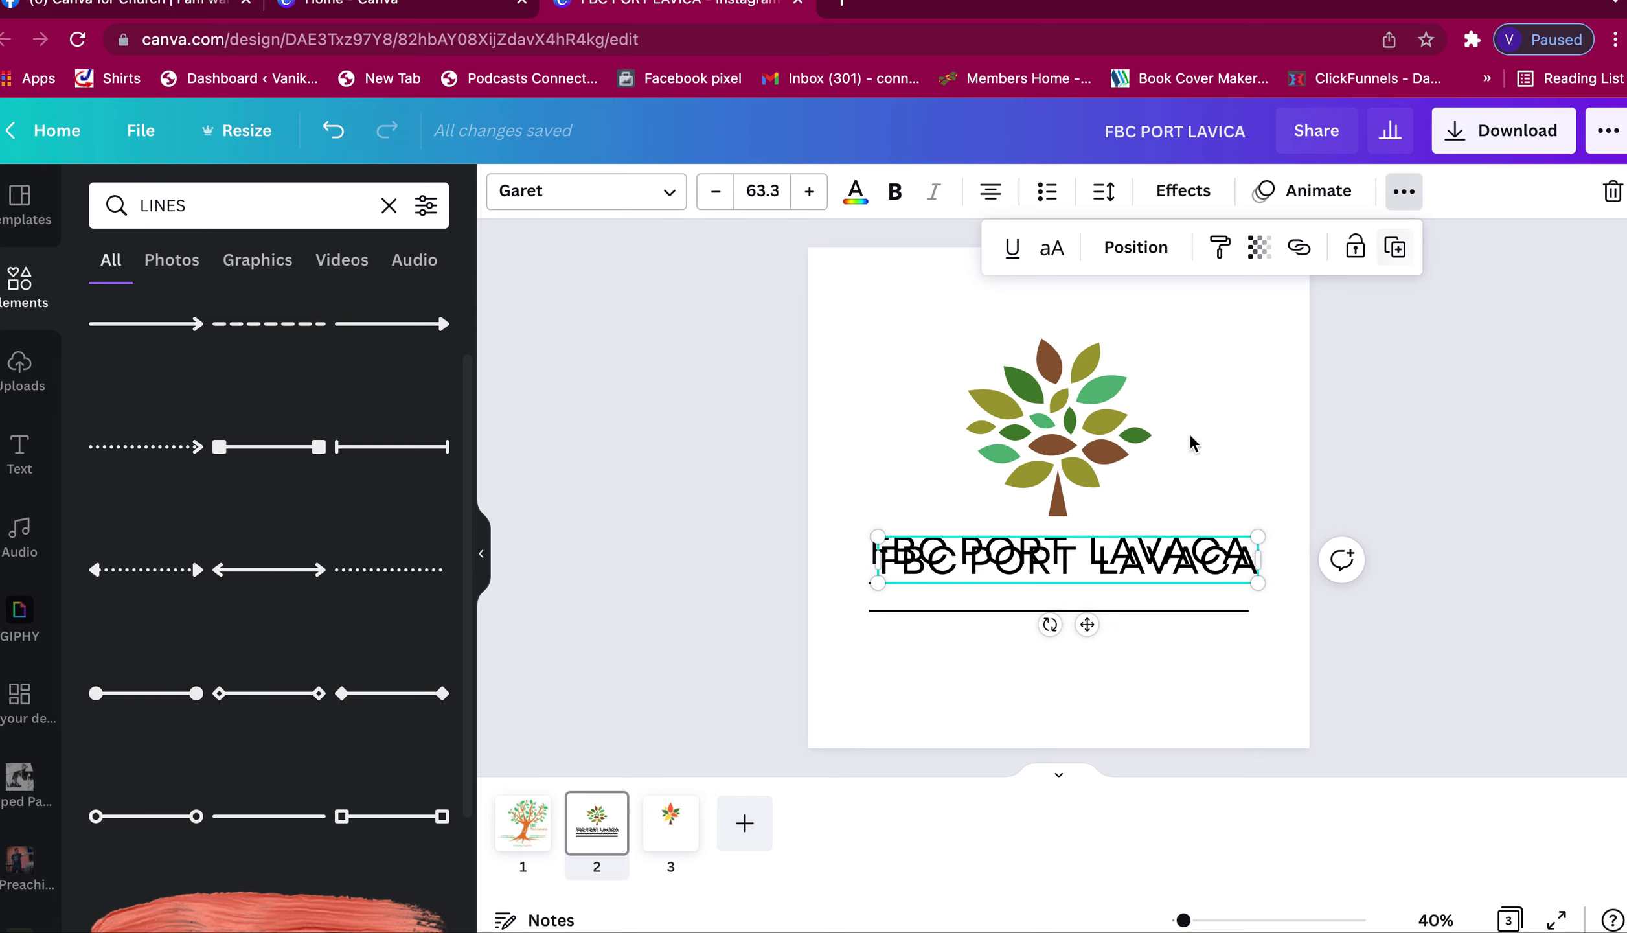
pyautogui.moveTo(1048, 568); pyautogui.dragTo(1049, 597)
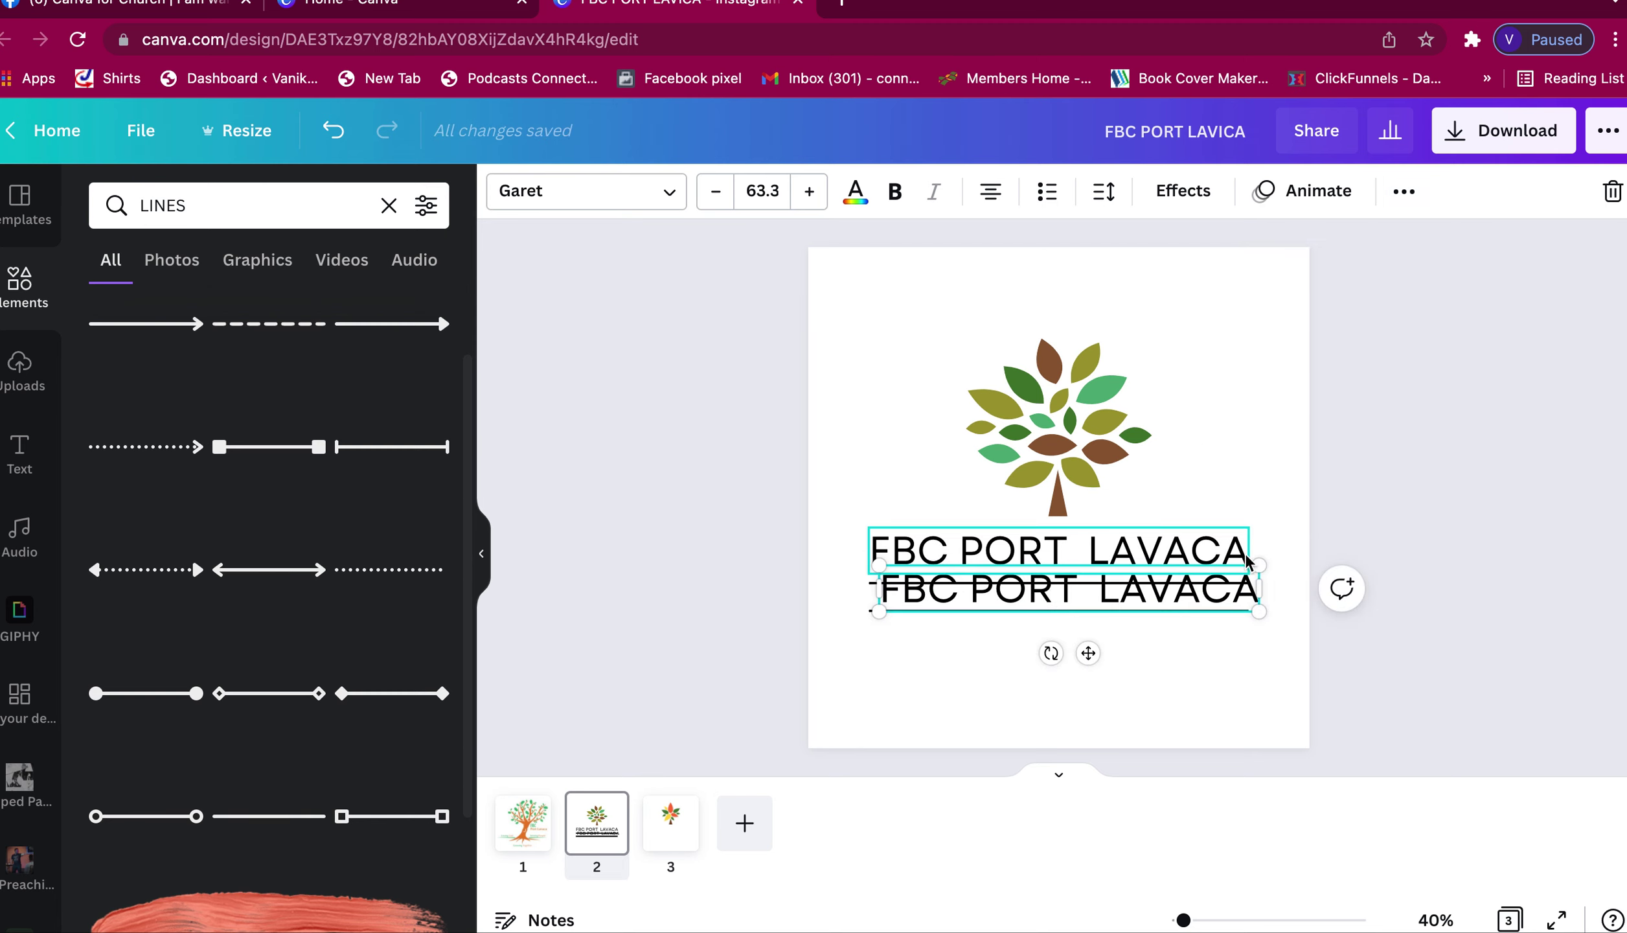
pyautogui.moveTo(1259, 562); pyautogui.dragTo(1017, 590)
pyautogui.moveTo(967, 656); pyautogui.dragTo(958, 645)
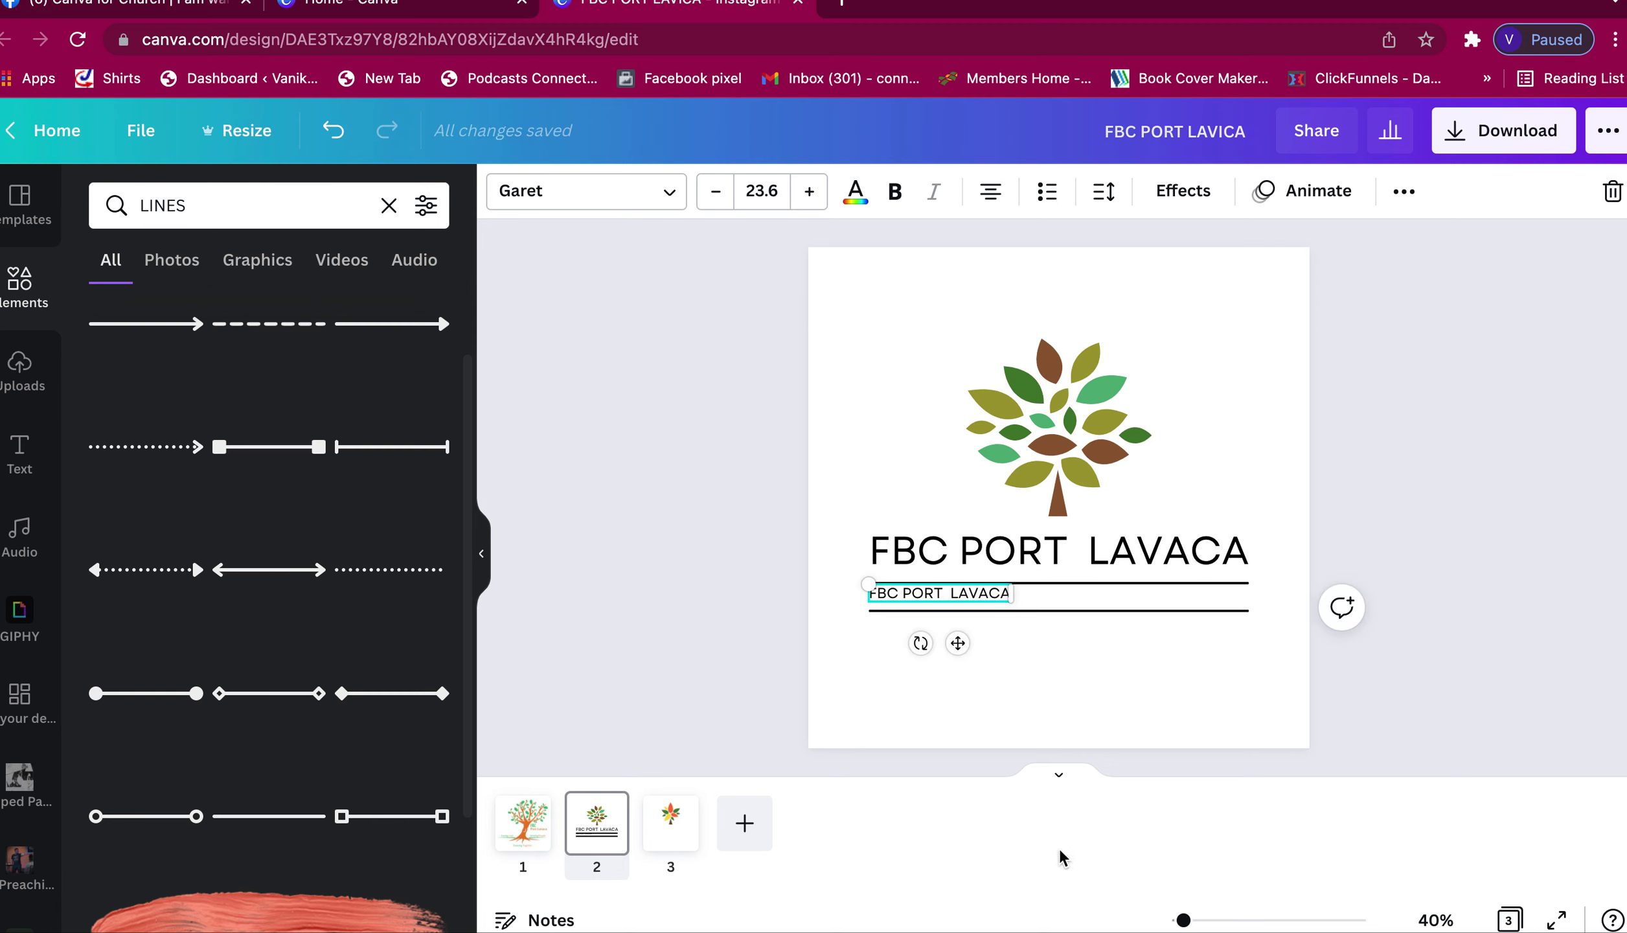
pyautogui.moveTo(1184, 920); pyautogui.dragTo(1207, 919)
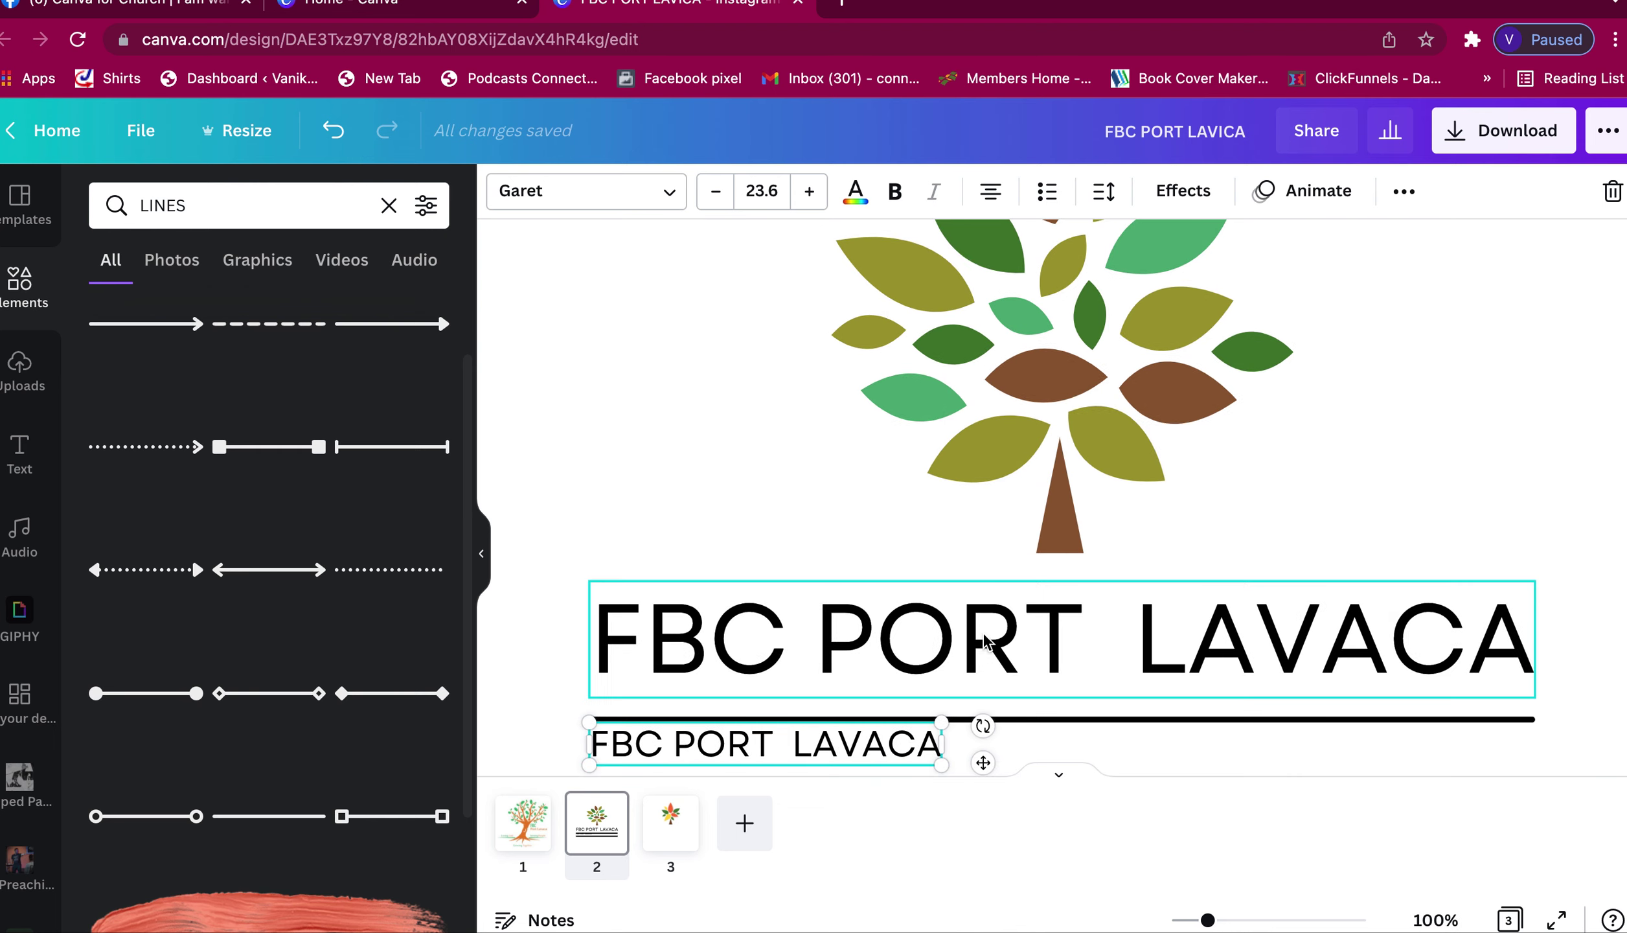
pyautogui.scroll(-4, 800, 576)
pyautogui.moveTo(798, 540); pyautogui.dragTo(798, 556)
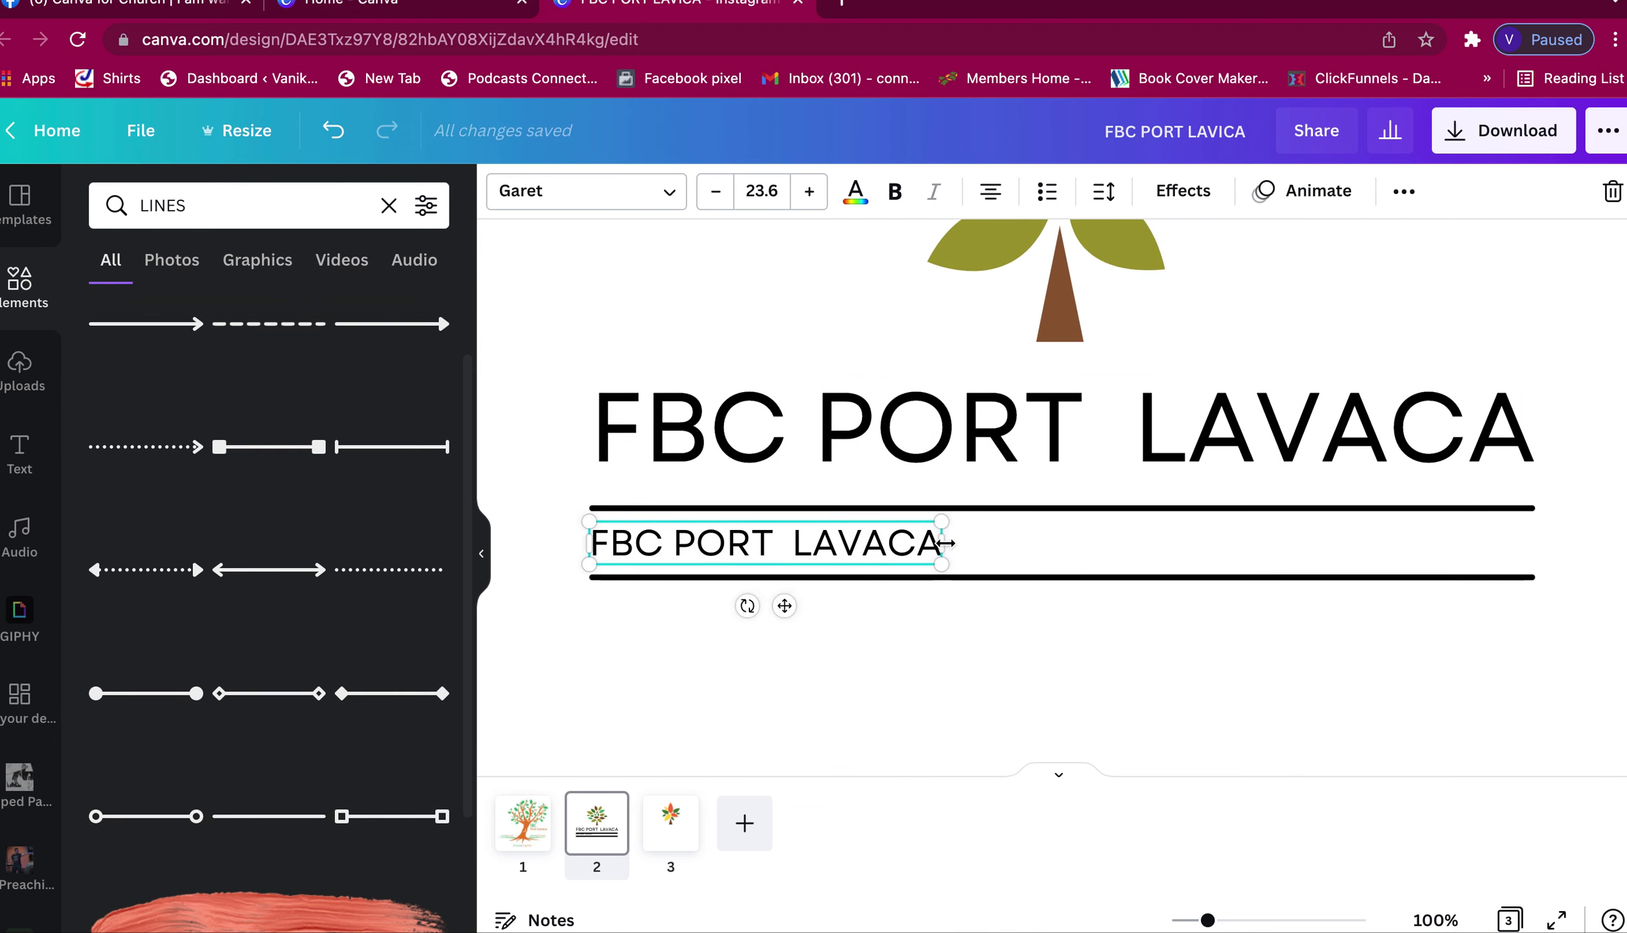
pyautogui.moveTo(962, 543); pyautogui.dragTo(1540, 539)
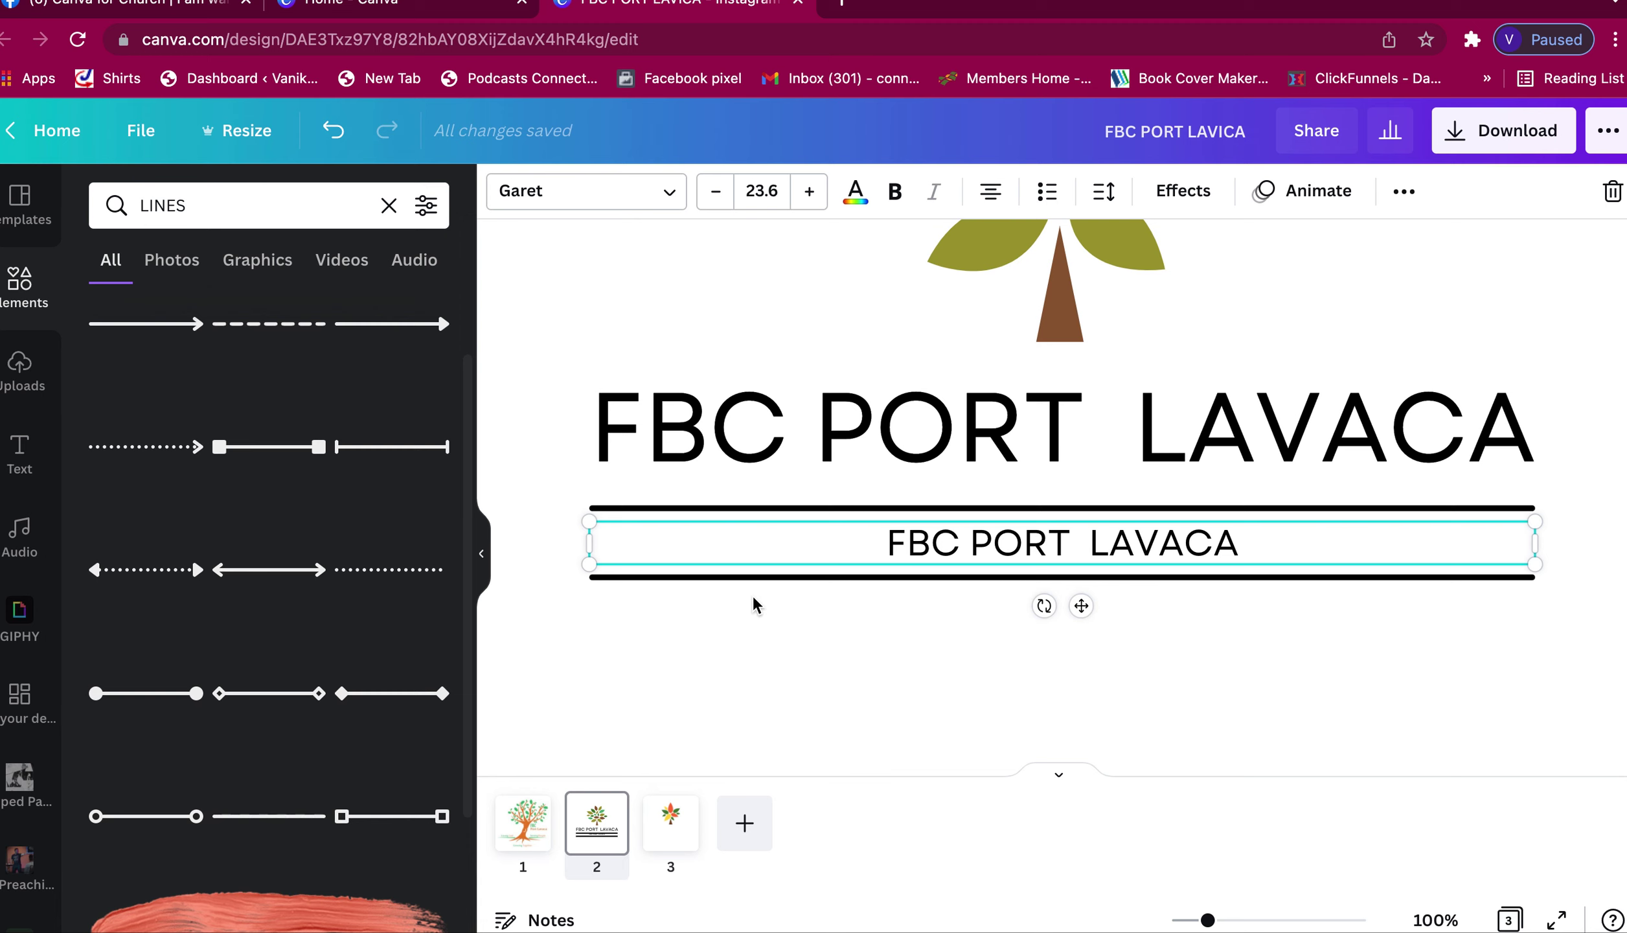
# - Check the tagline on the page 1 reference logo, then return to page 2
pyautogui.click(524, 840)
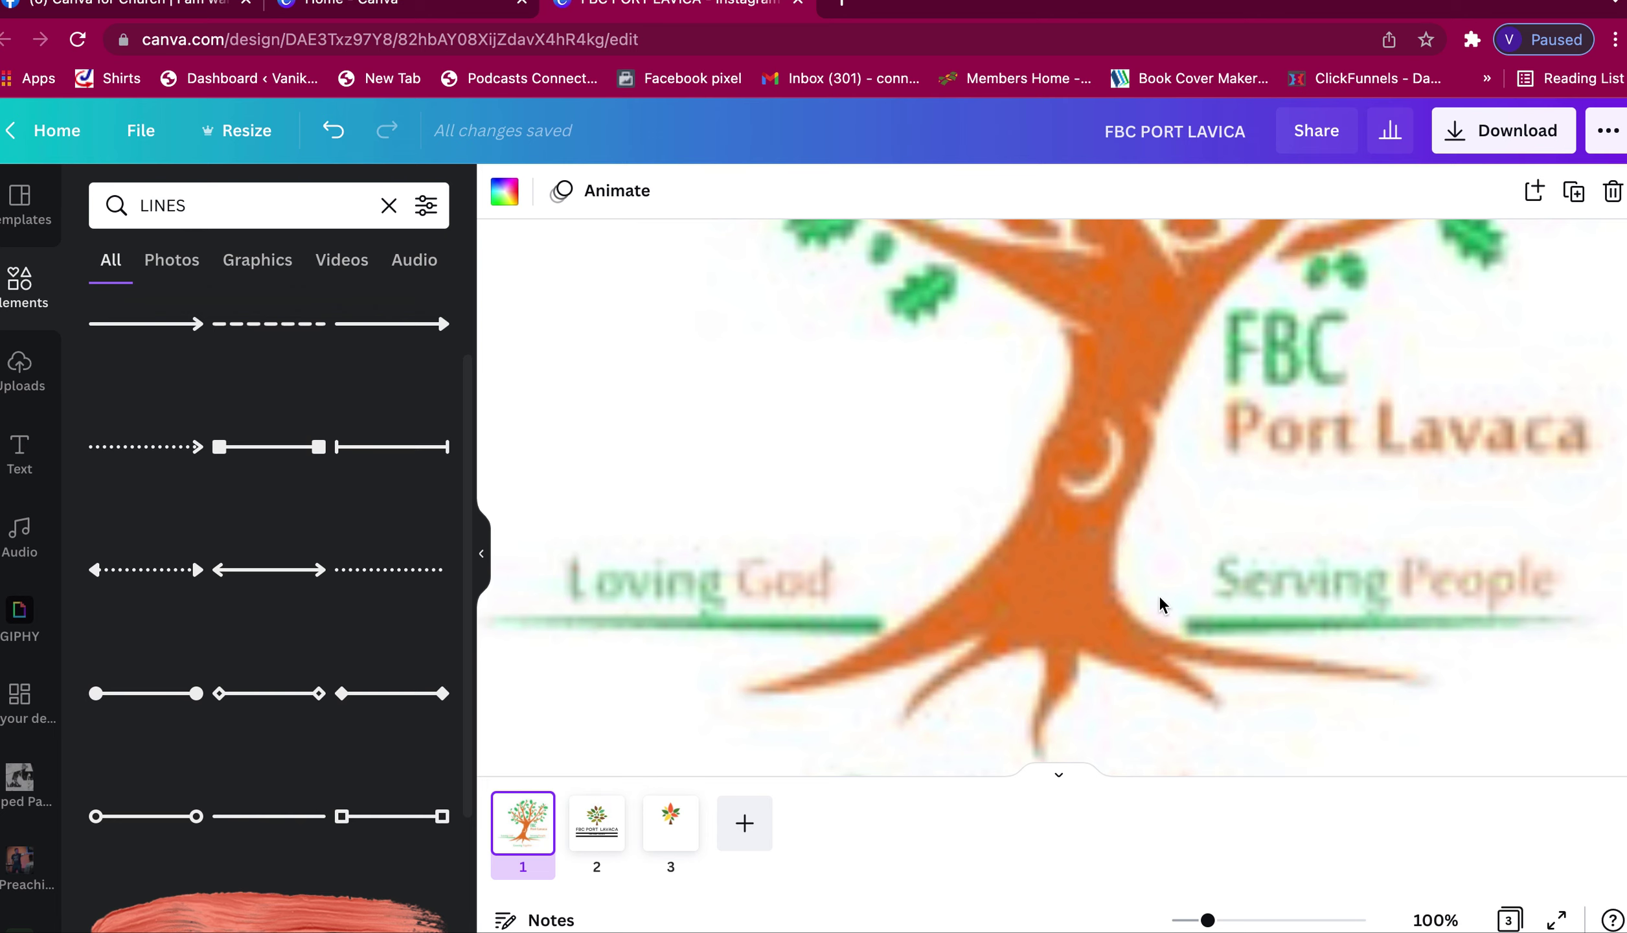
pyautogui.scroll(4, 1162, 605)
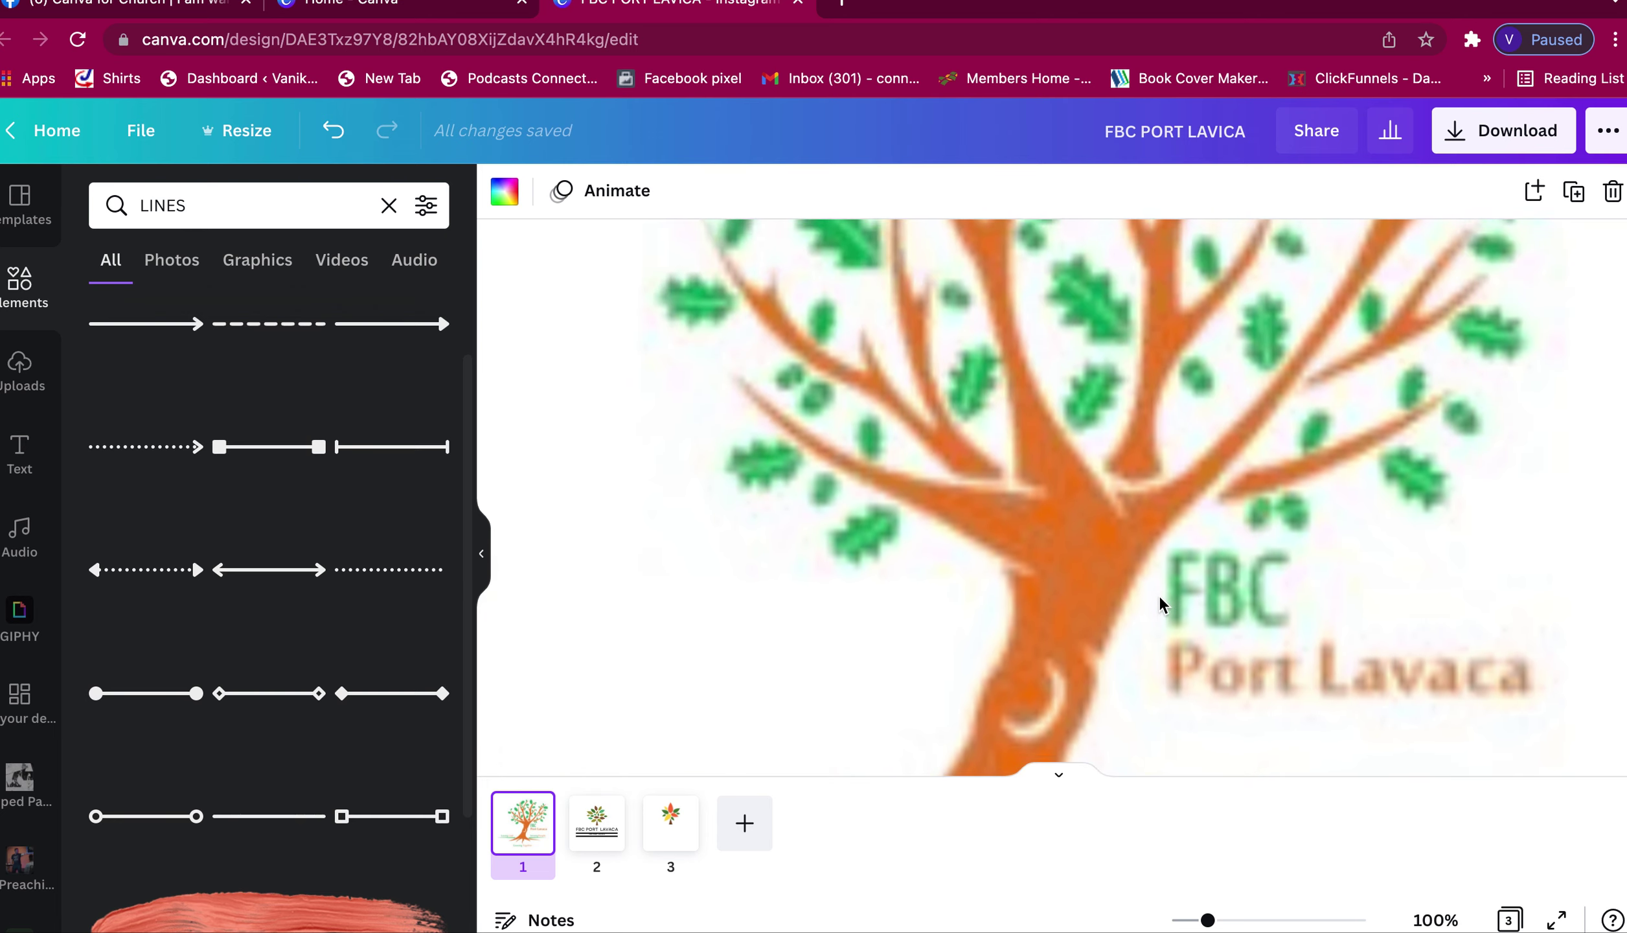
pyautogui.scroll(-7, 1162, 605)
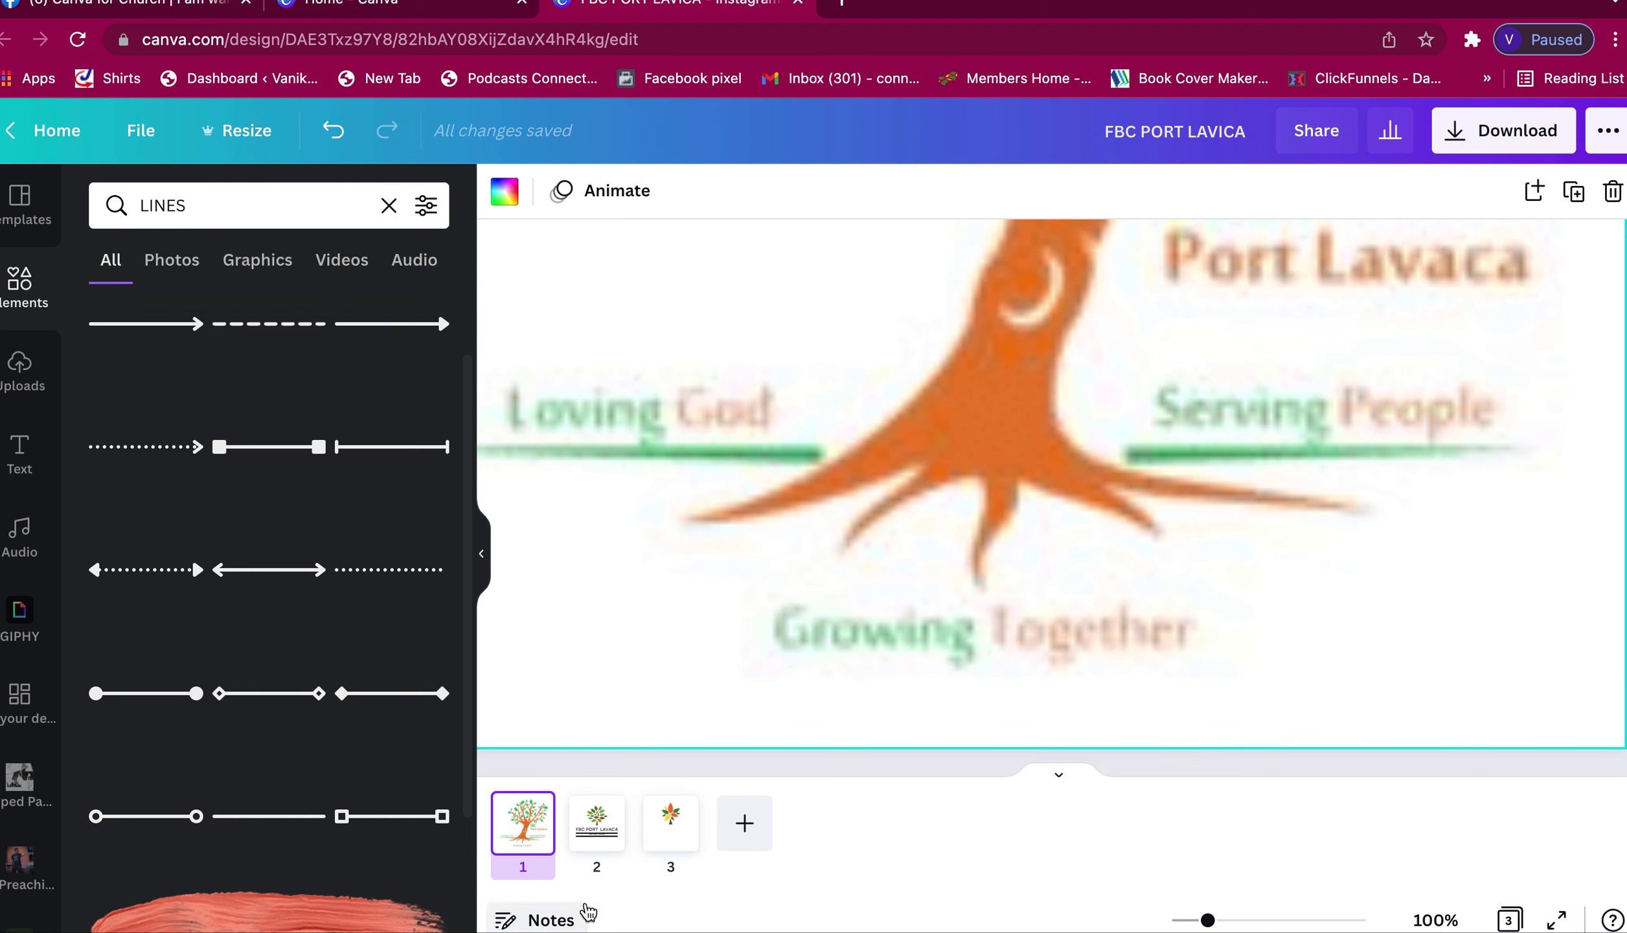
pyautogui.click(597, 826)
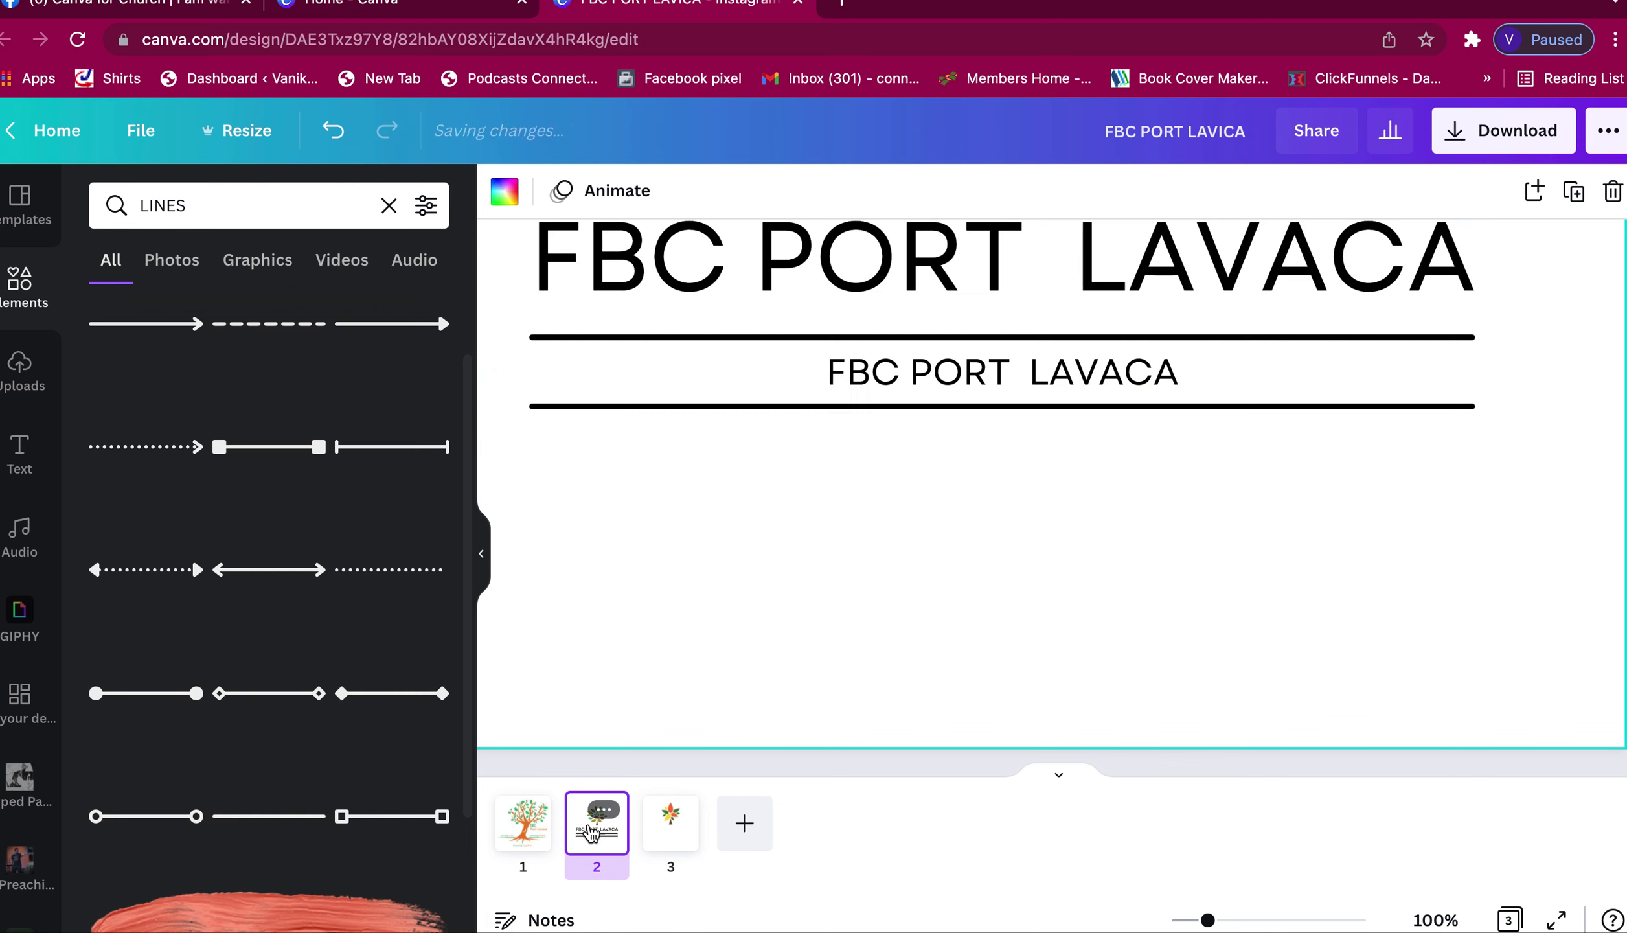
# - Replace the small text with 'LOVING GOD SERVING PEOPLE GROWING TOGETHER' and widen it to one line
pyautogui.click(874, 372)
pyautogui.moveTo(826, 372); pyautogui.dragTo(1204, 364)
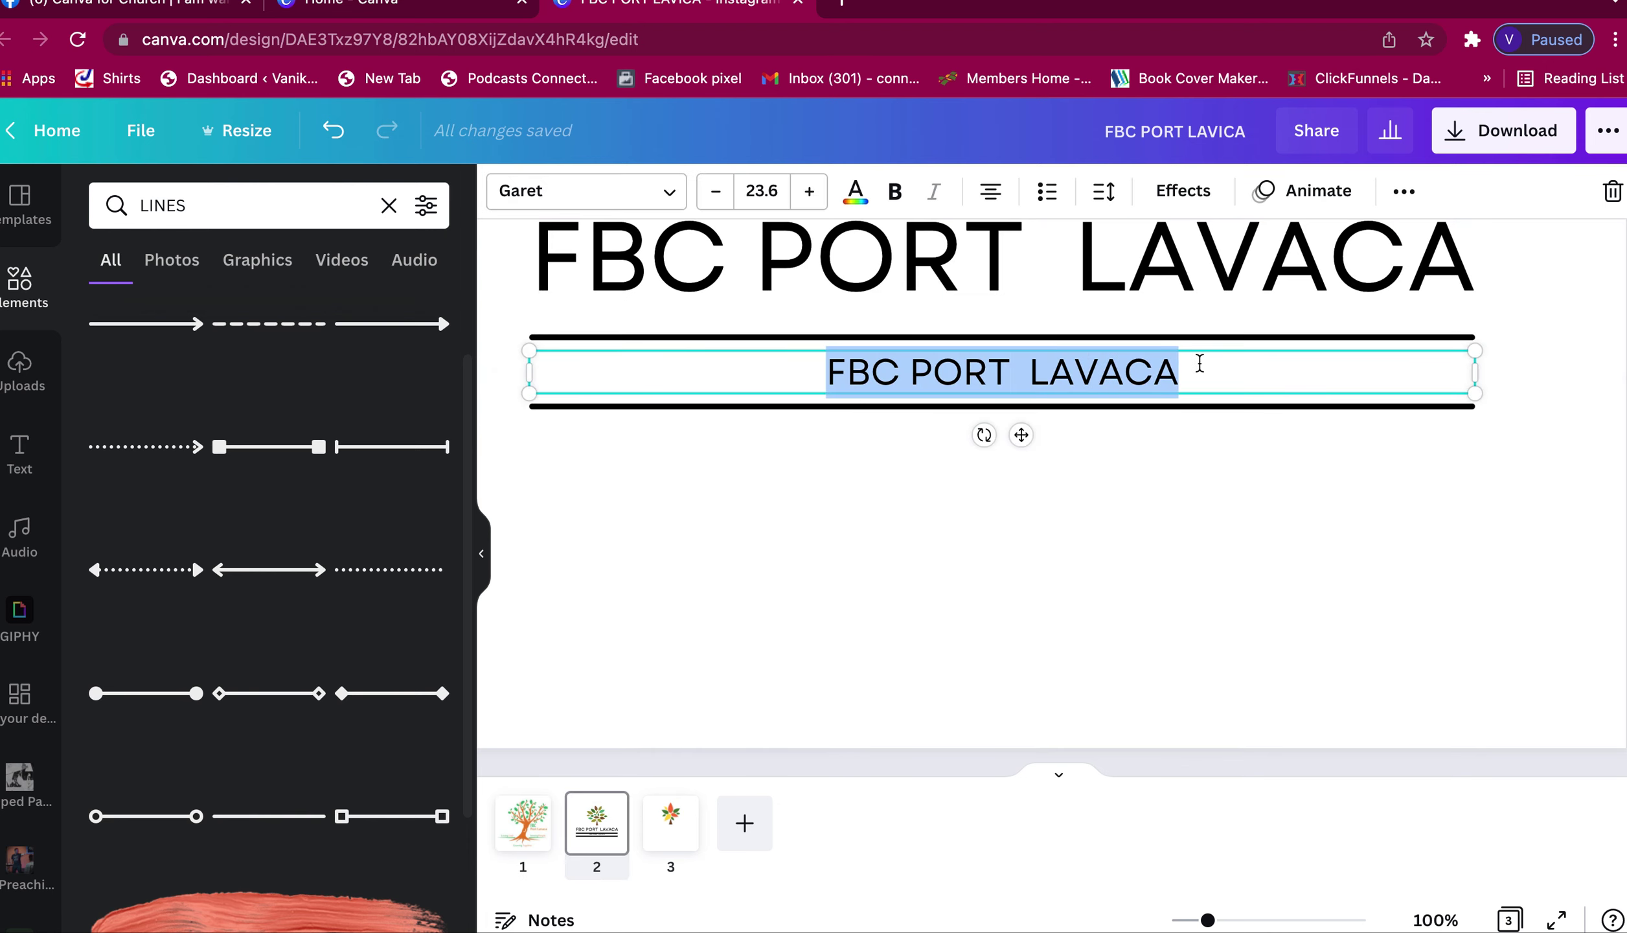
pyautogui.write('LOVING')
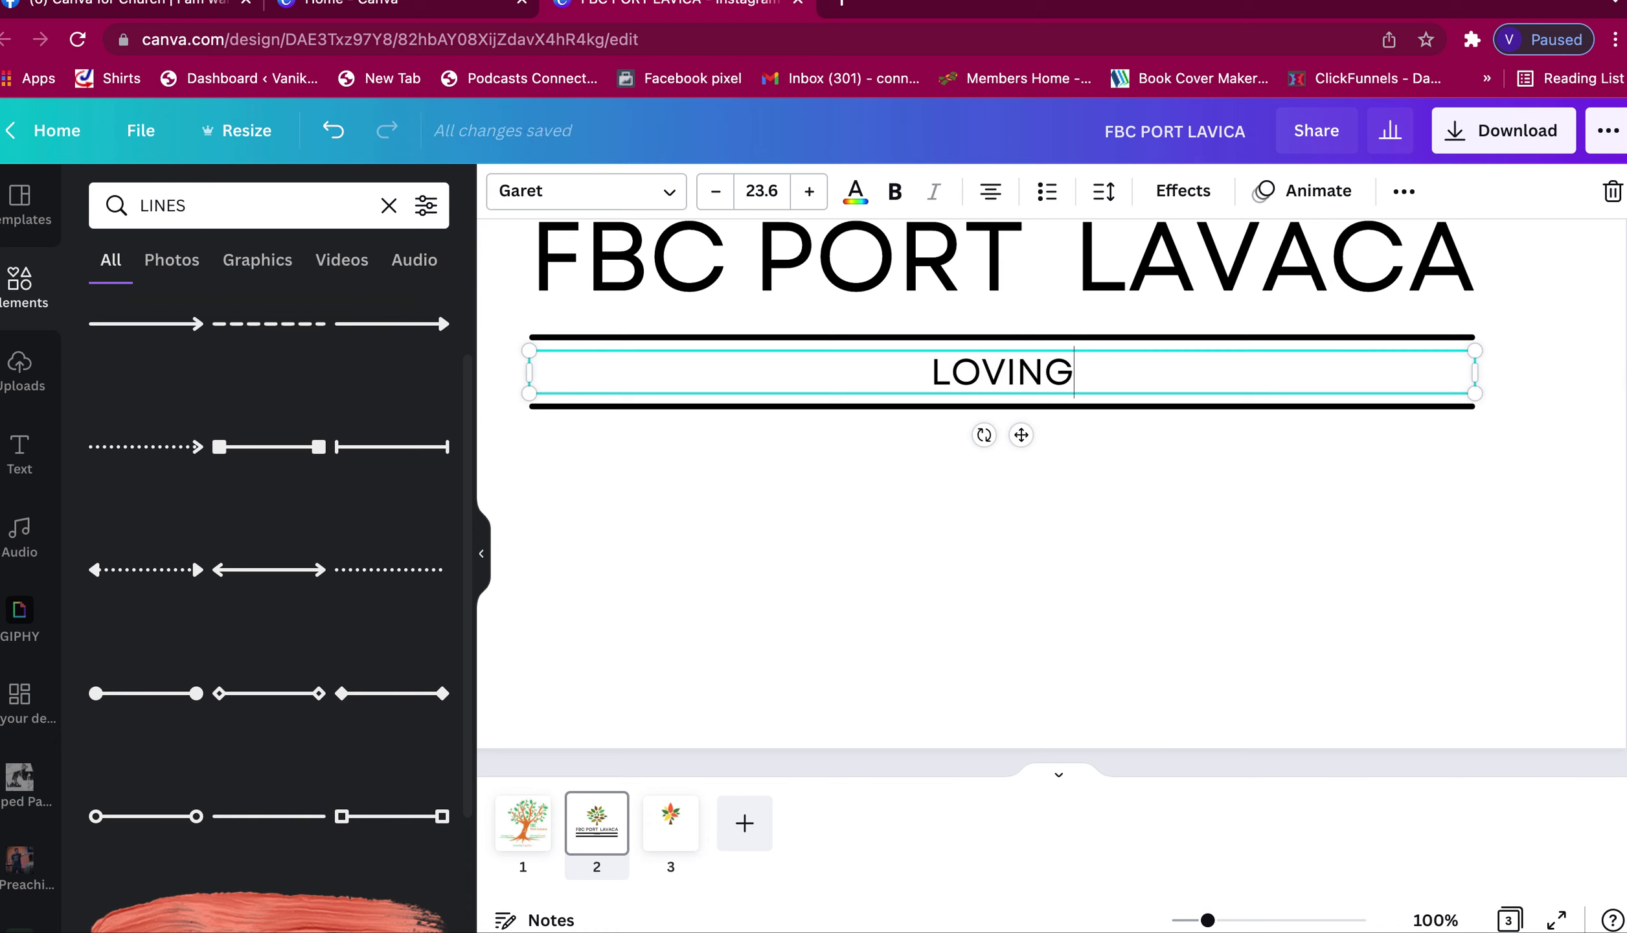
pyautogui.write(' GOD')
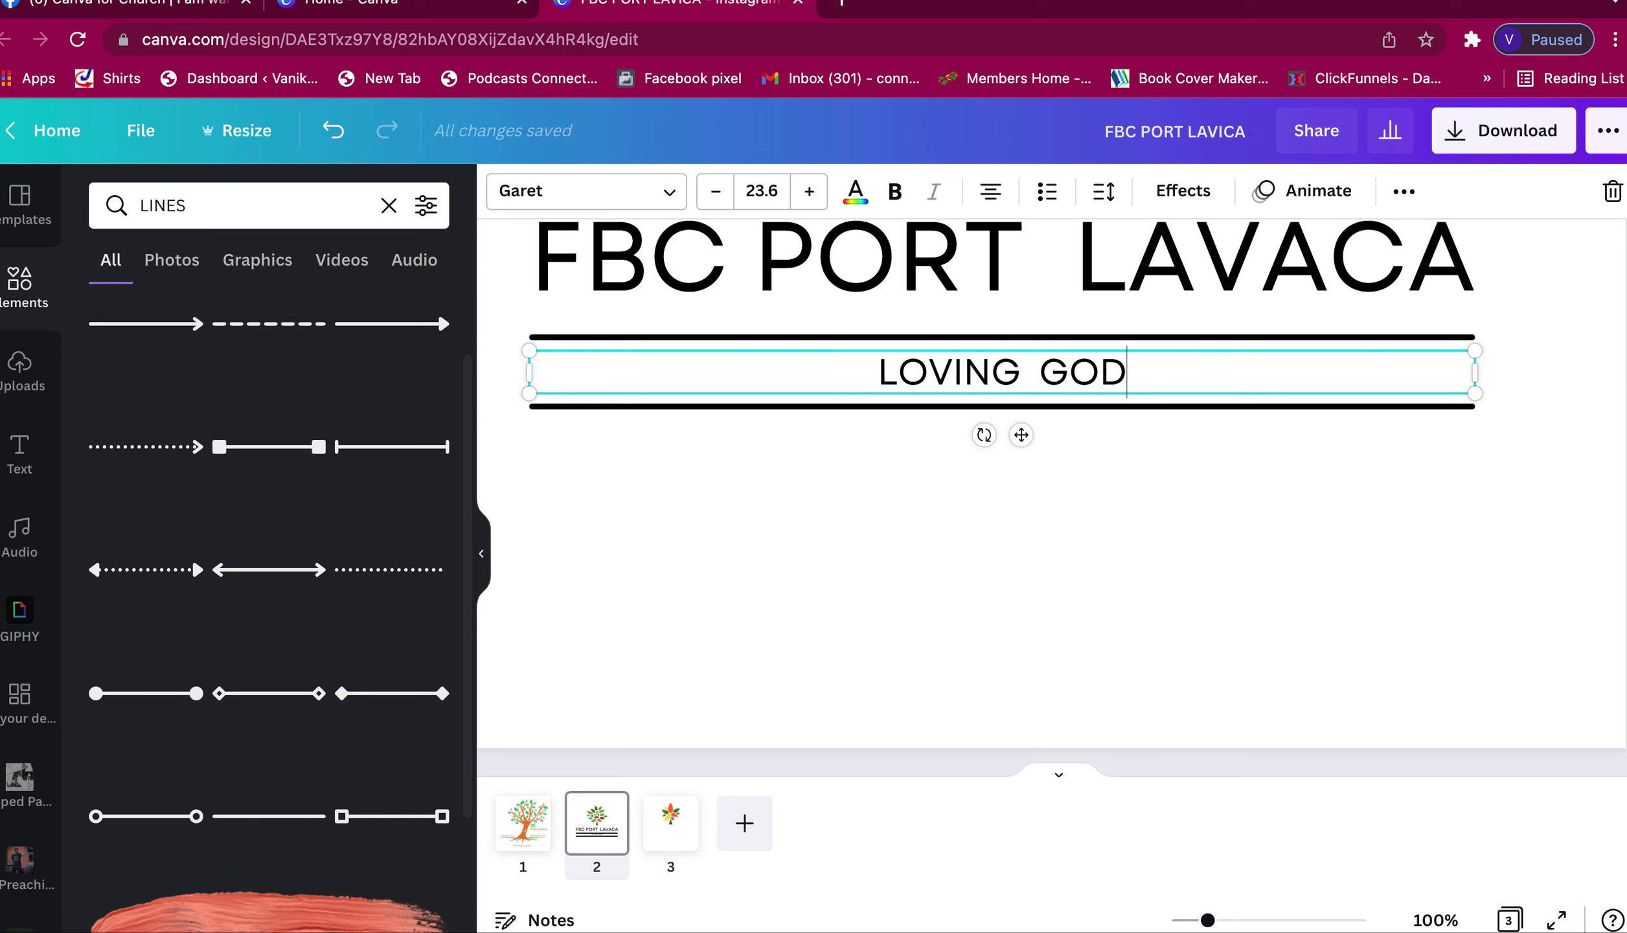
pyautogui.write(' SERVING')
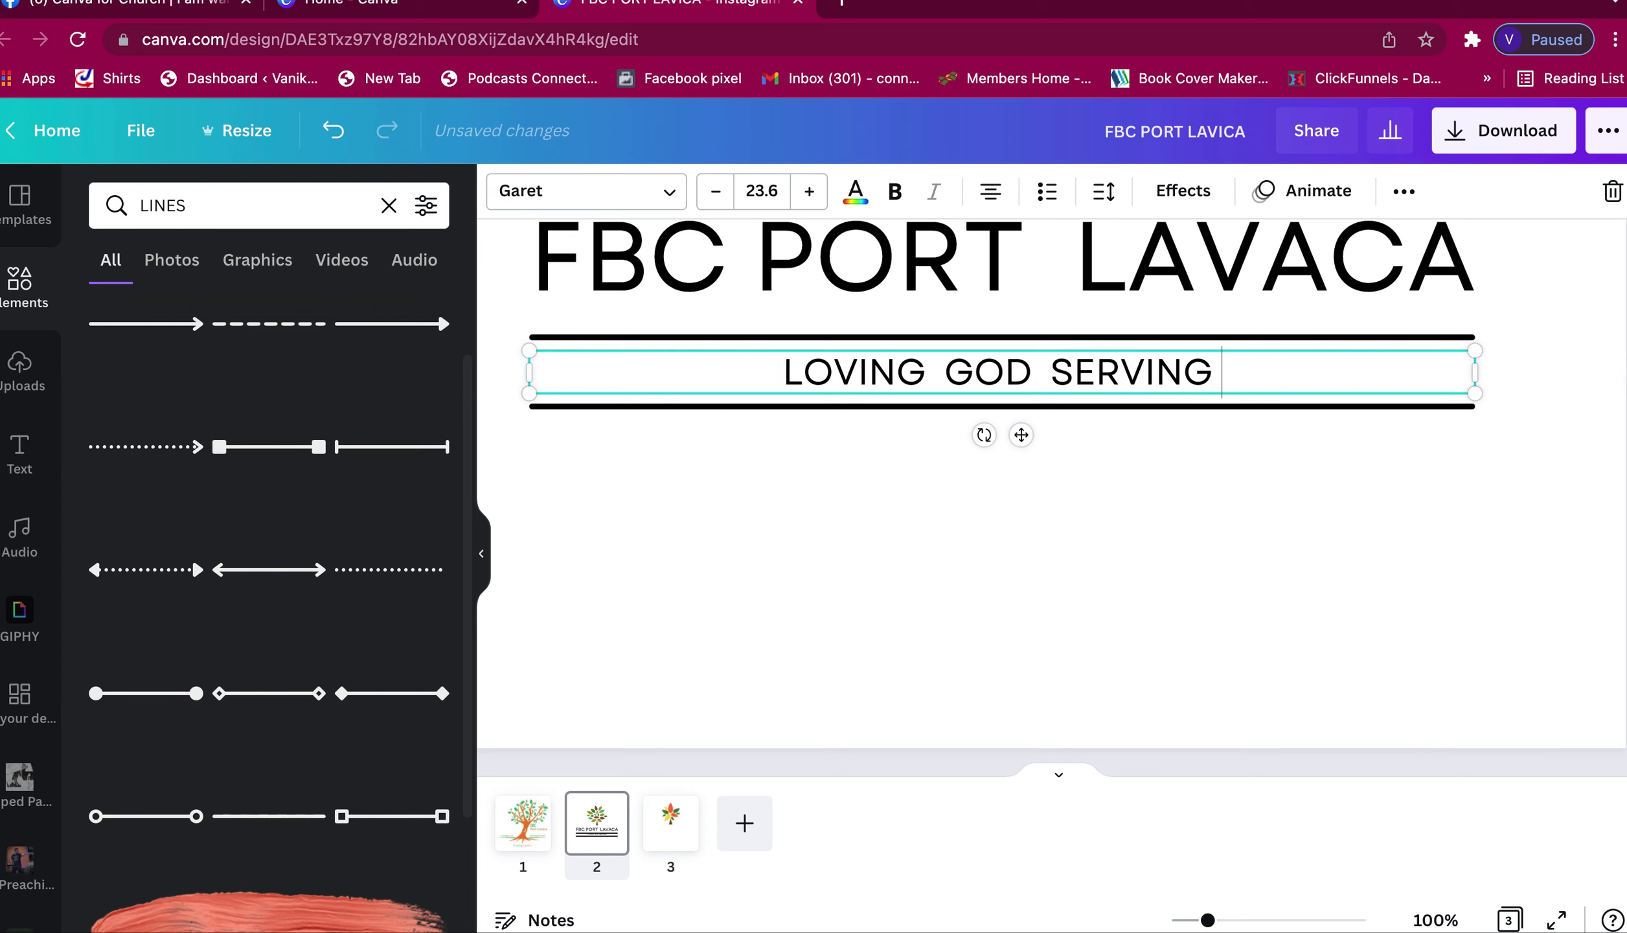
pyautogui.write(' PEOO')
pyautogui.press('BackSpace')
pyautogui.write('P')
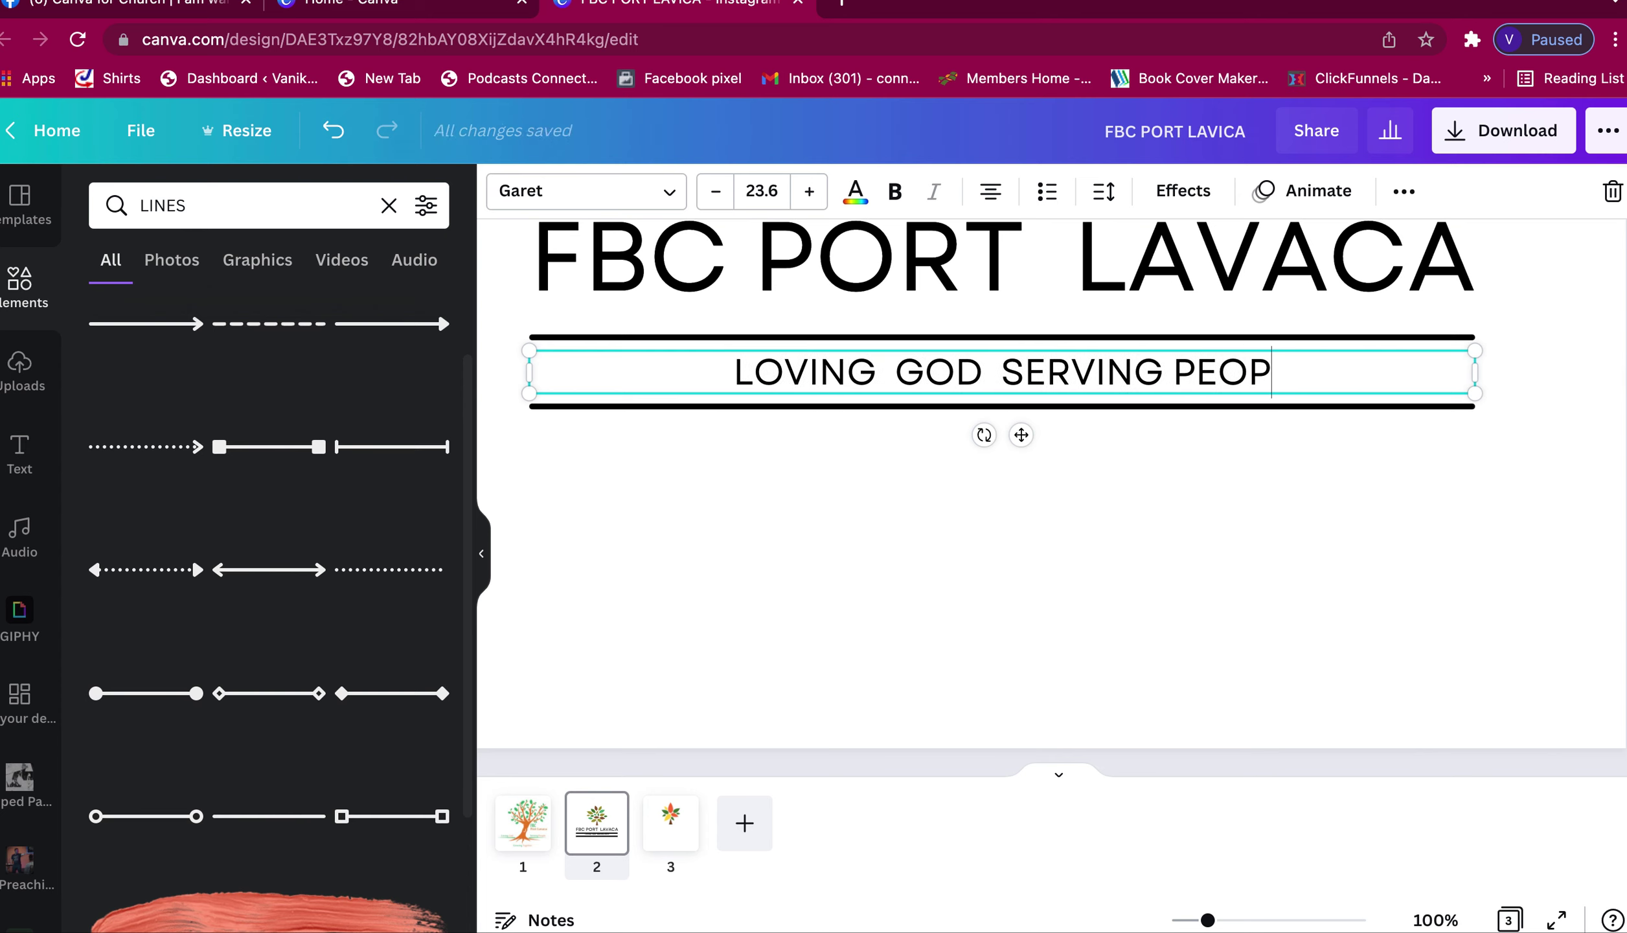
pyautogui.write('LE  GR')
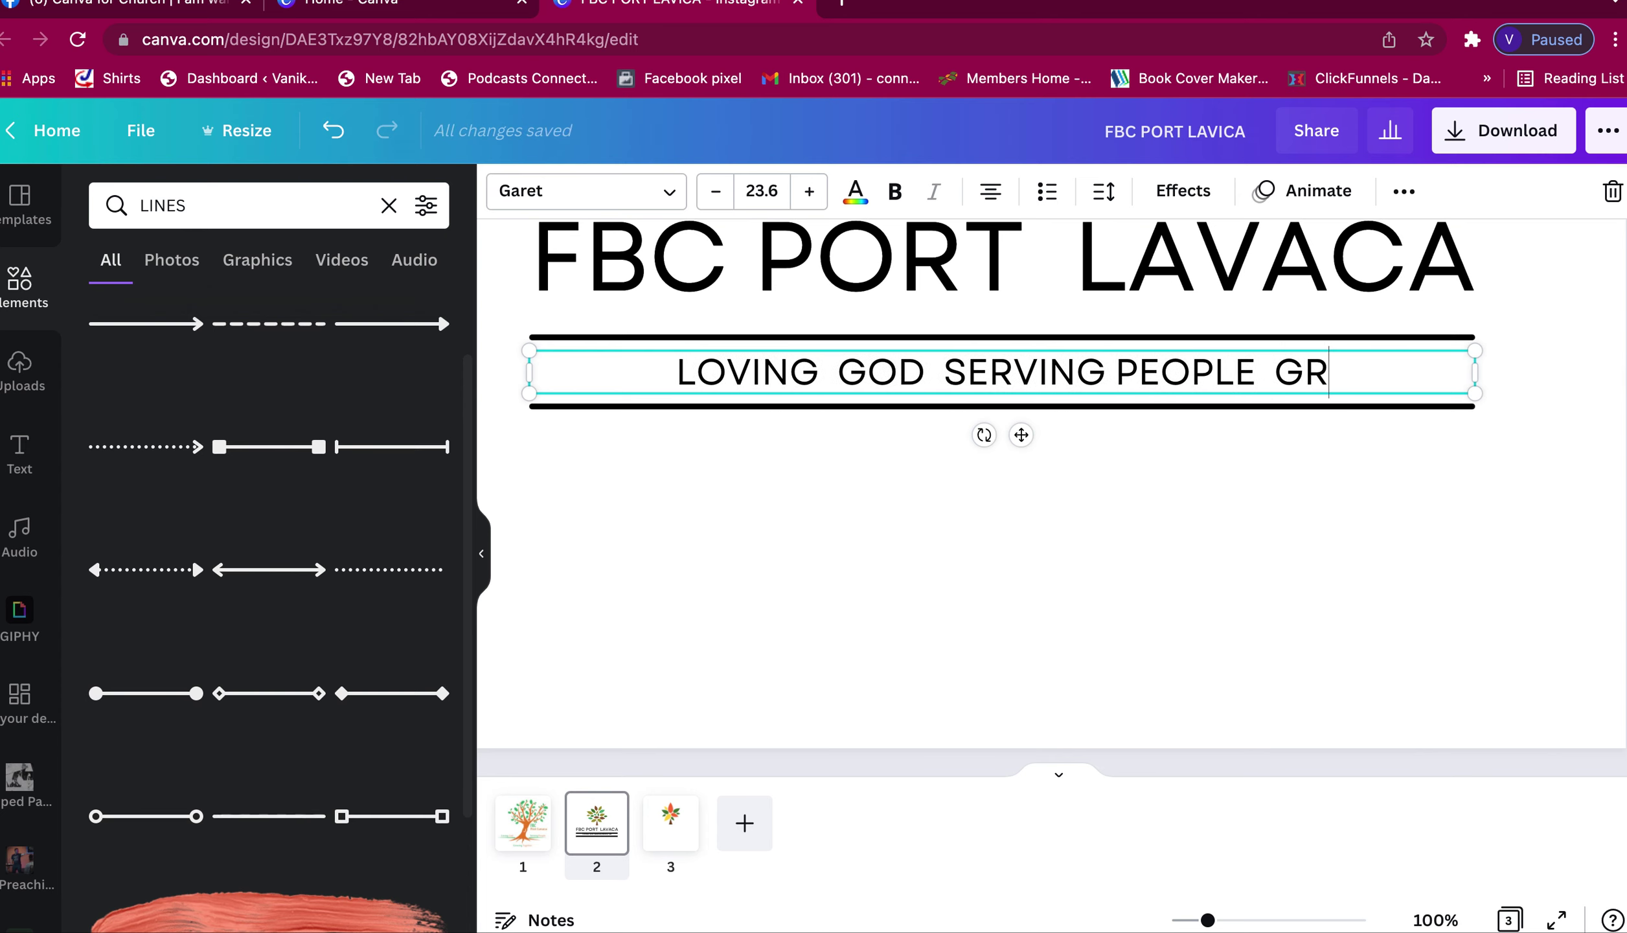
pyautogui.write('OWING TOG')
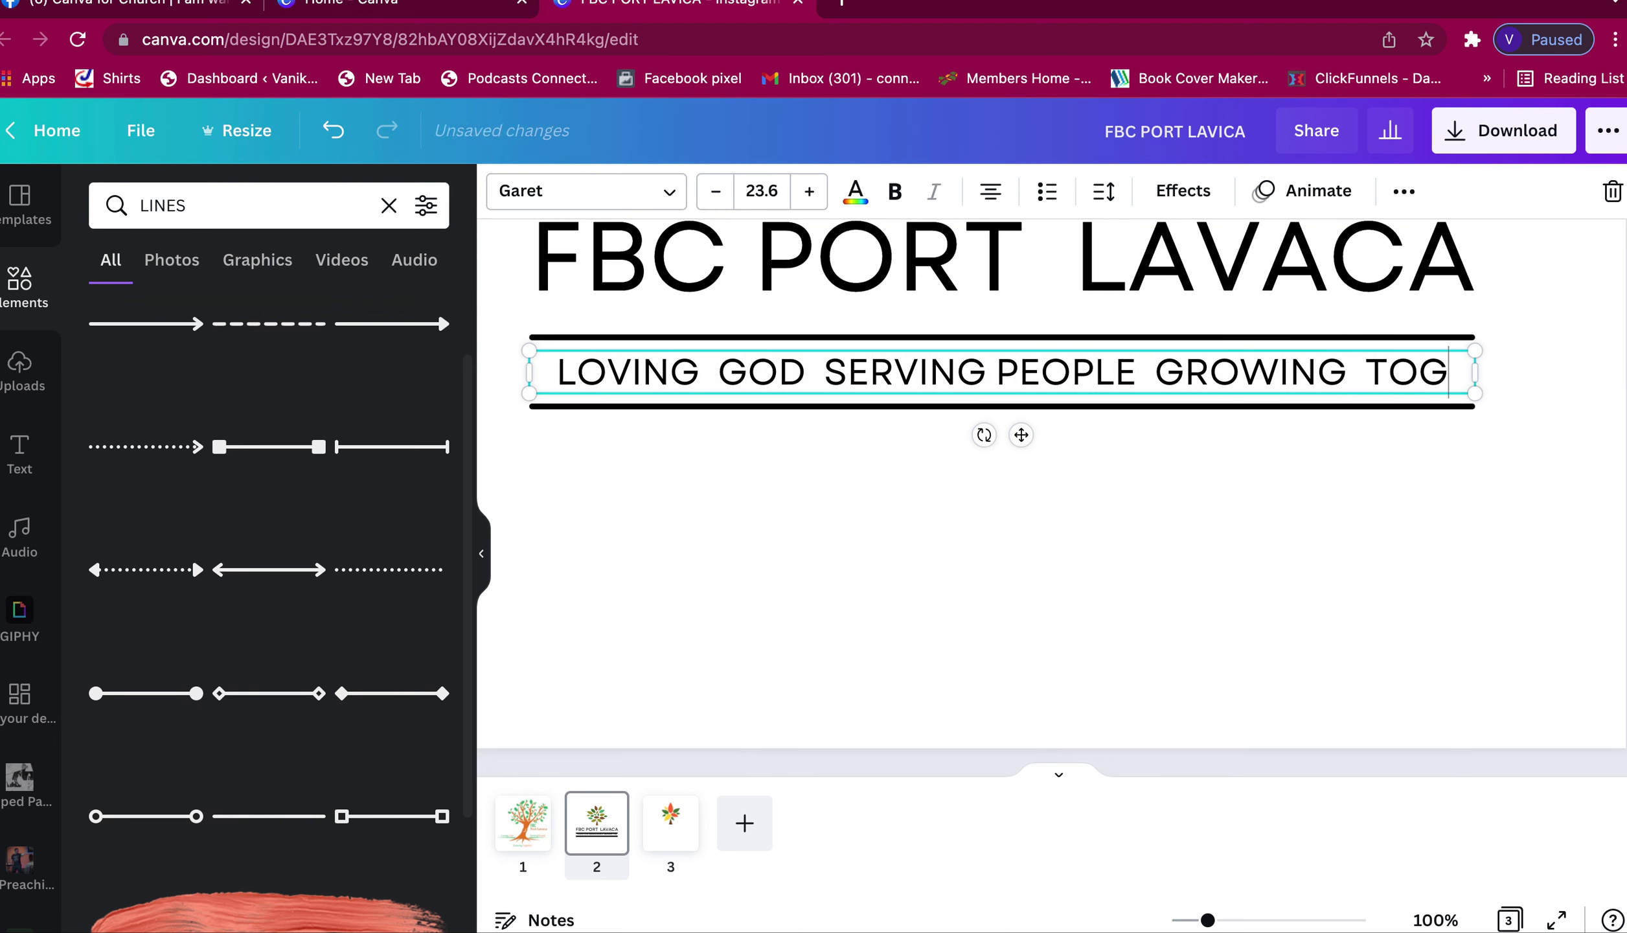
pyautogui.write('ETHER')
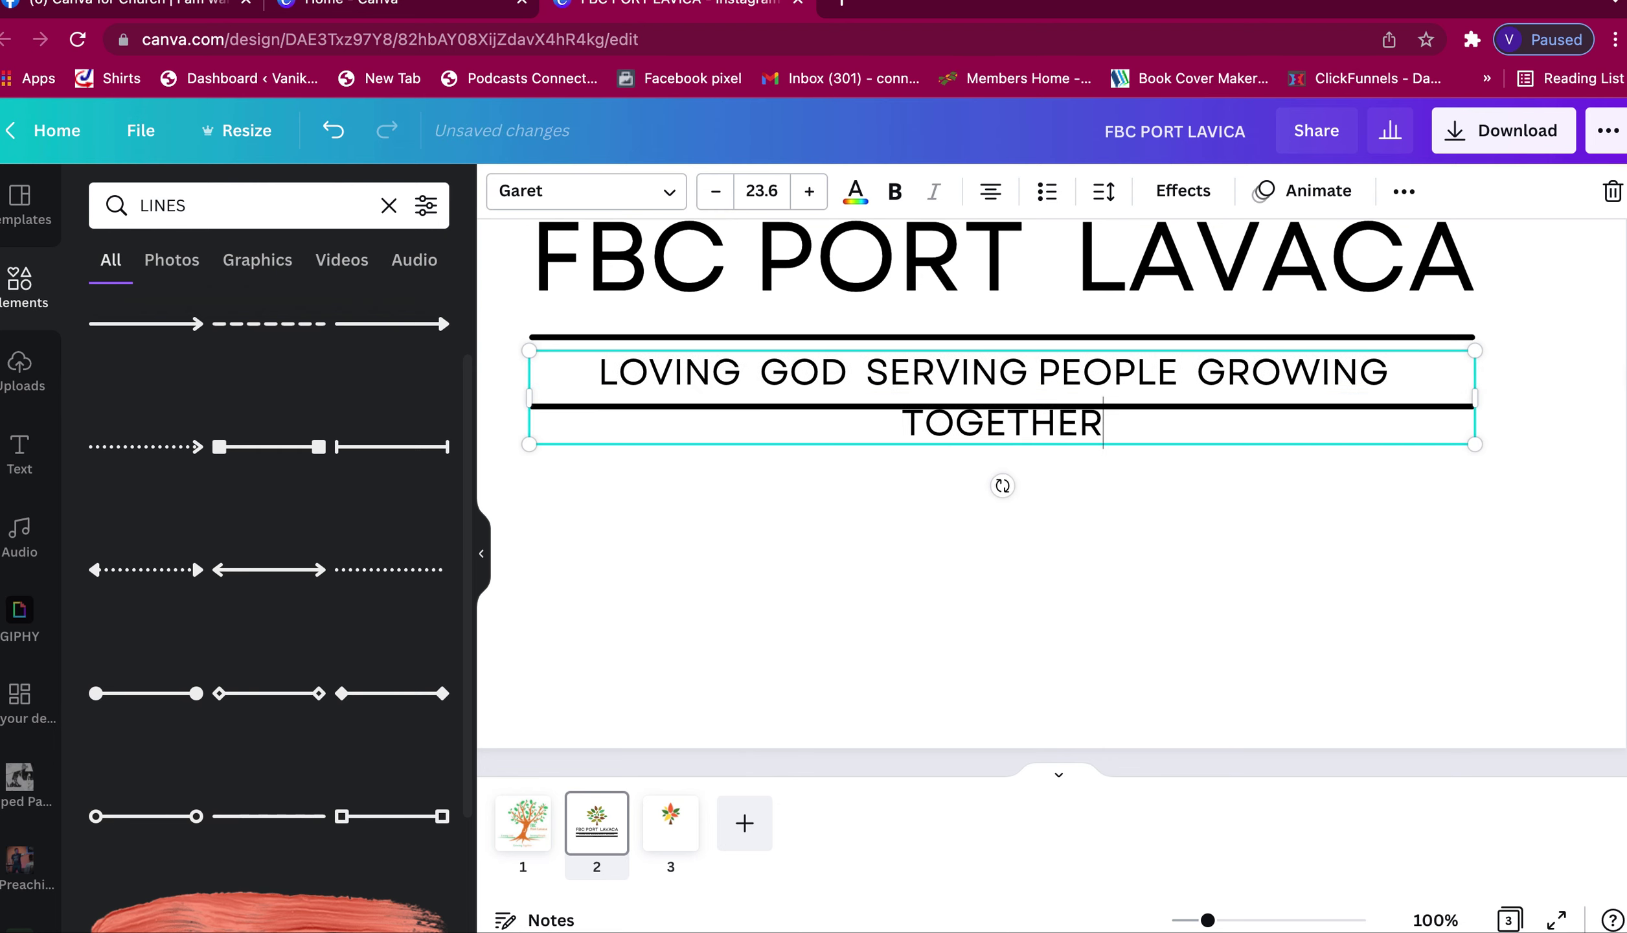
pyautogui.moveTo(1481, 401); pyautogui.dragTo(1445, 349)
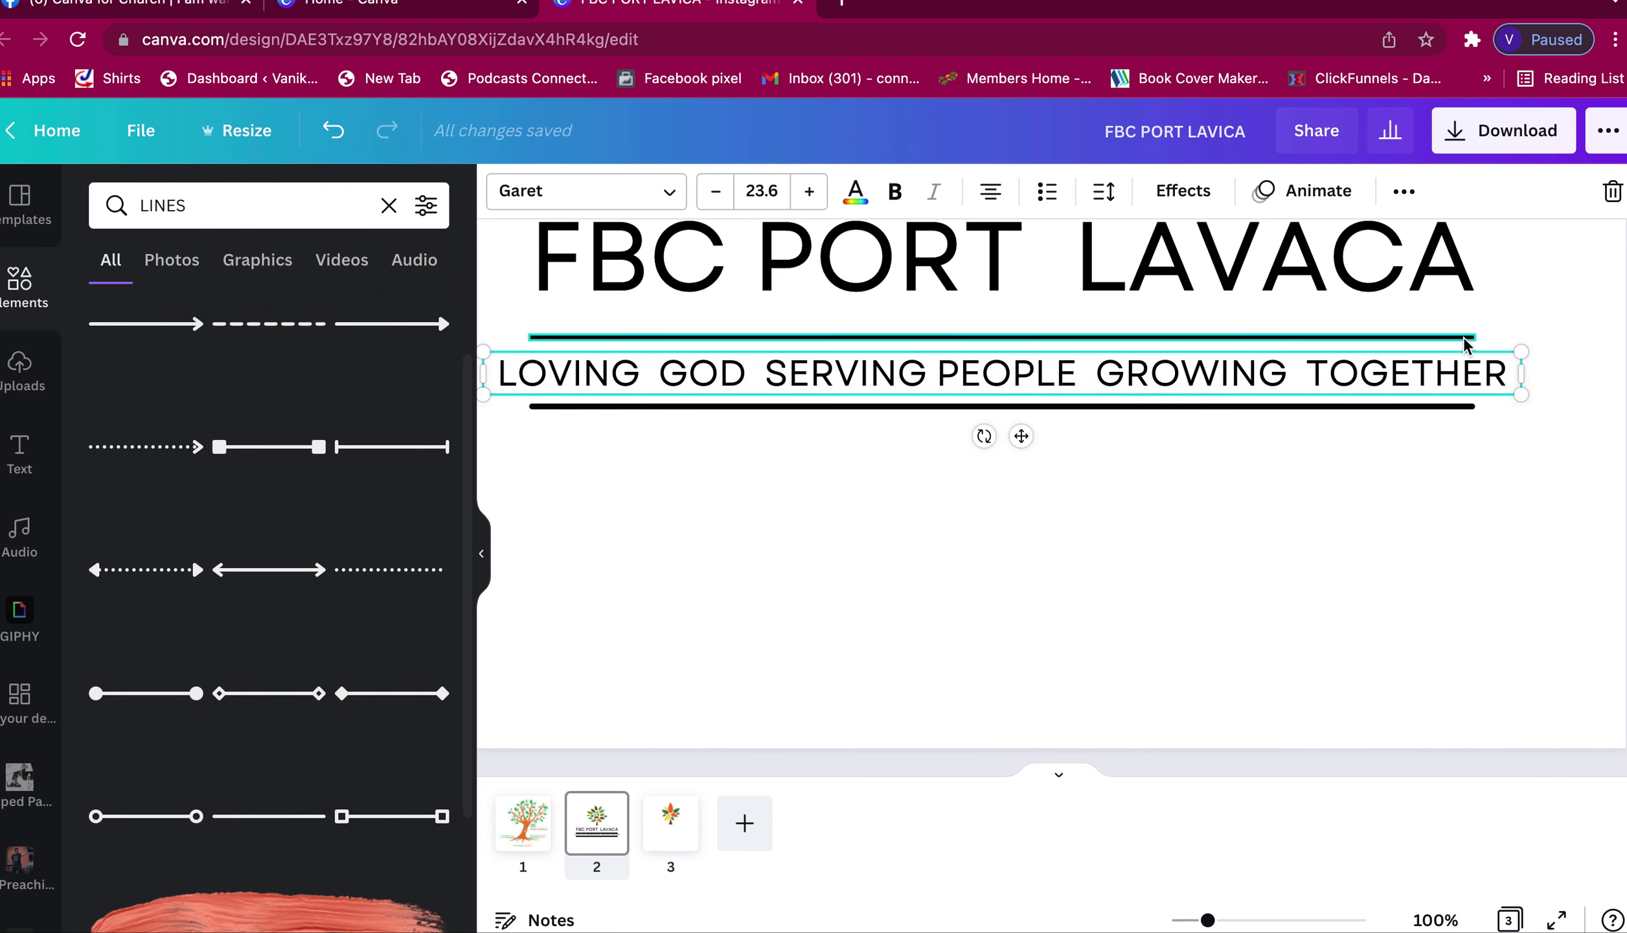
# - Drag both ends of the top and bottom rules outward to match the tagline's width
pyautogui.click(1439, 338)
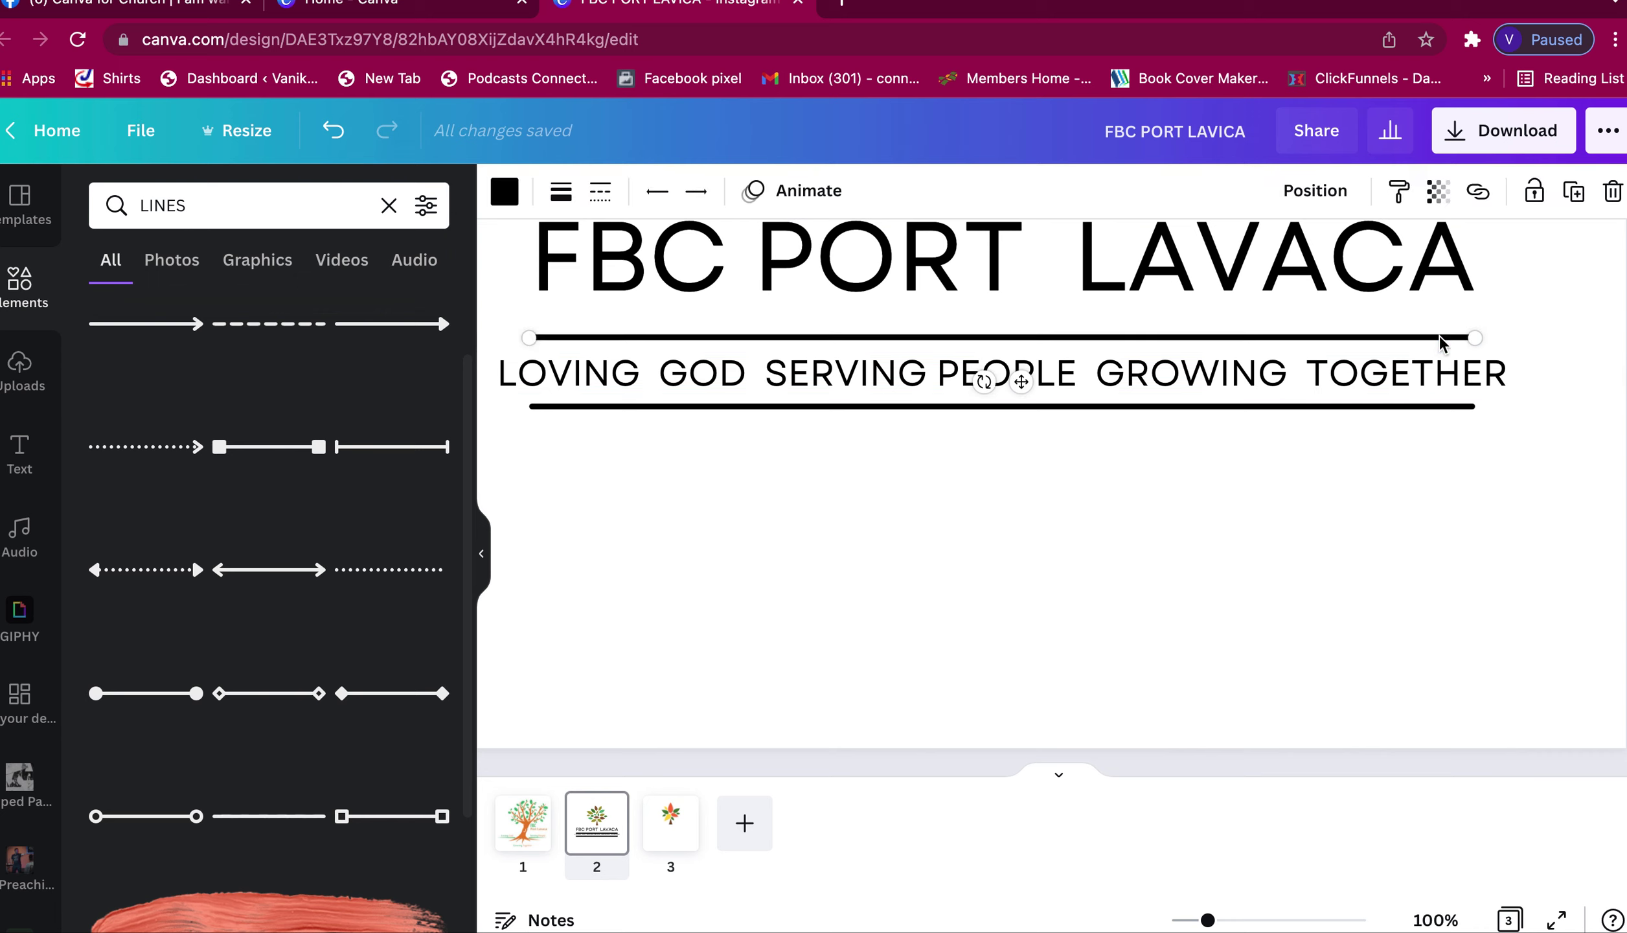
pyautogui.moveTo(1479, 338); pyautogui.dragTo(1501, 338)
pyautogui.moveTo(532, 335); pyautogui.dragTo(504, 338)
pyautogui.click(538, 407)
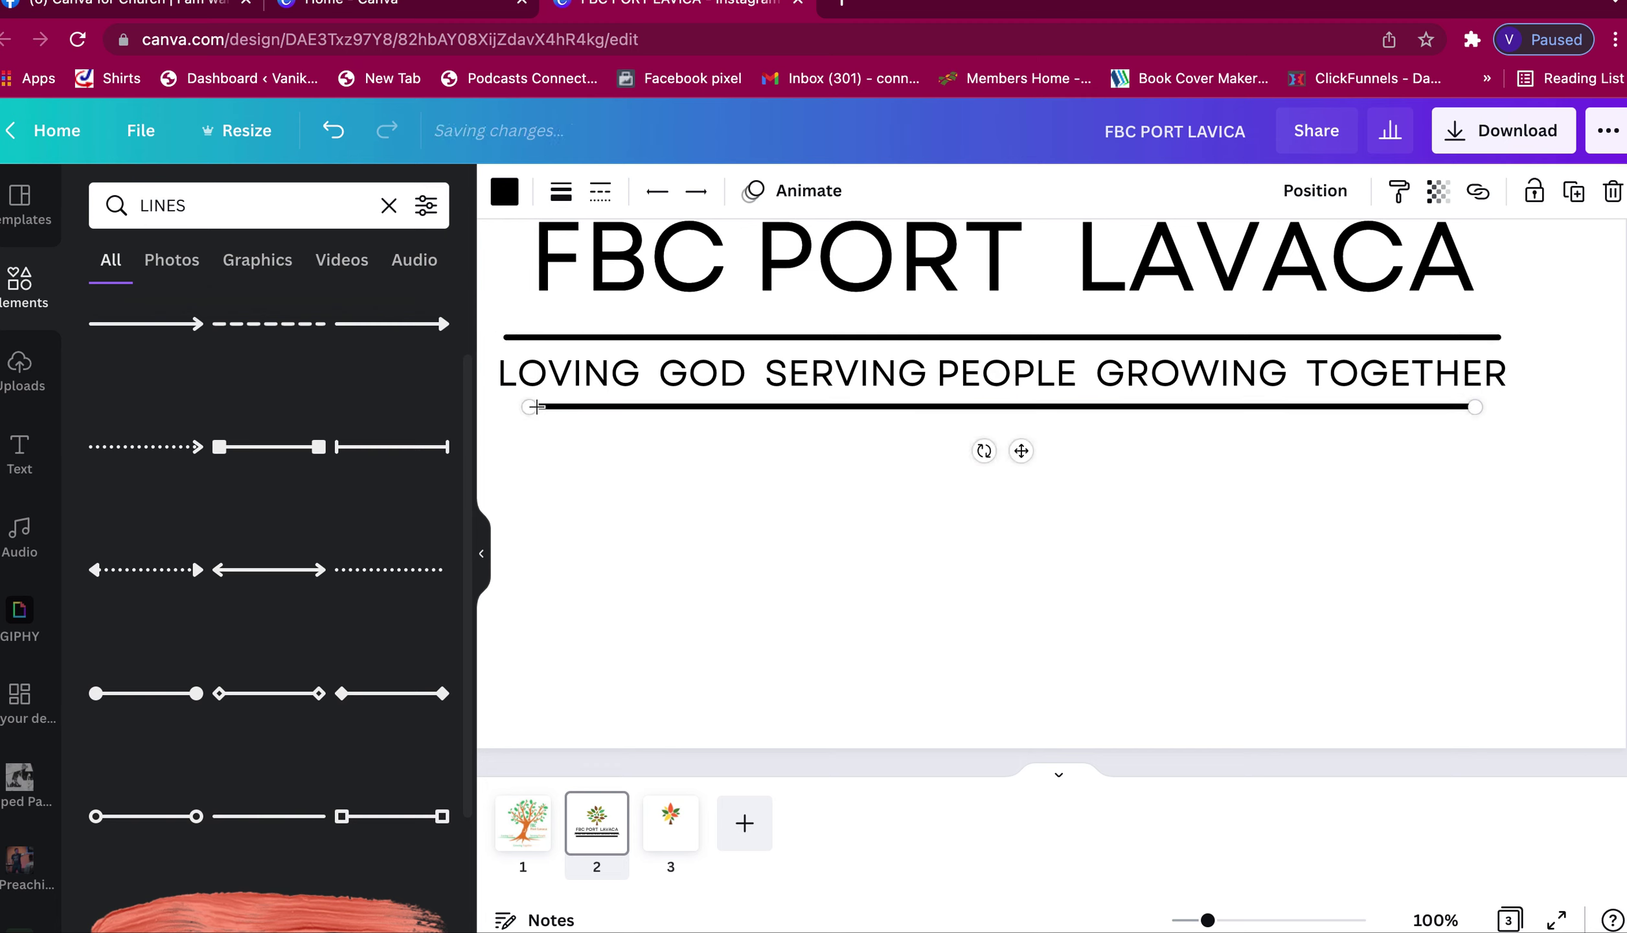
pyautogui.moveTo(532, 407); pyautogui.dragTo(503, 405)
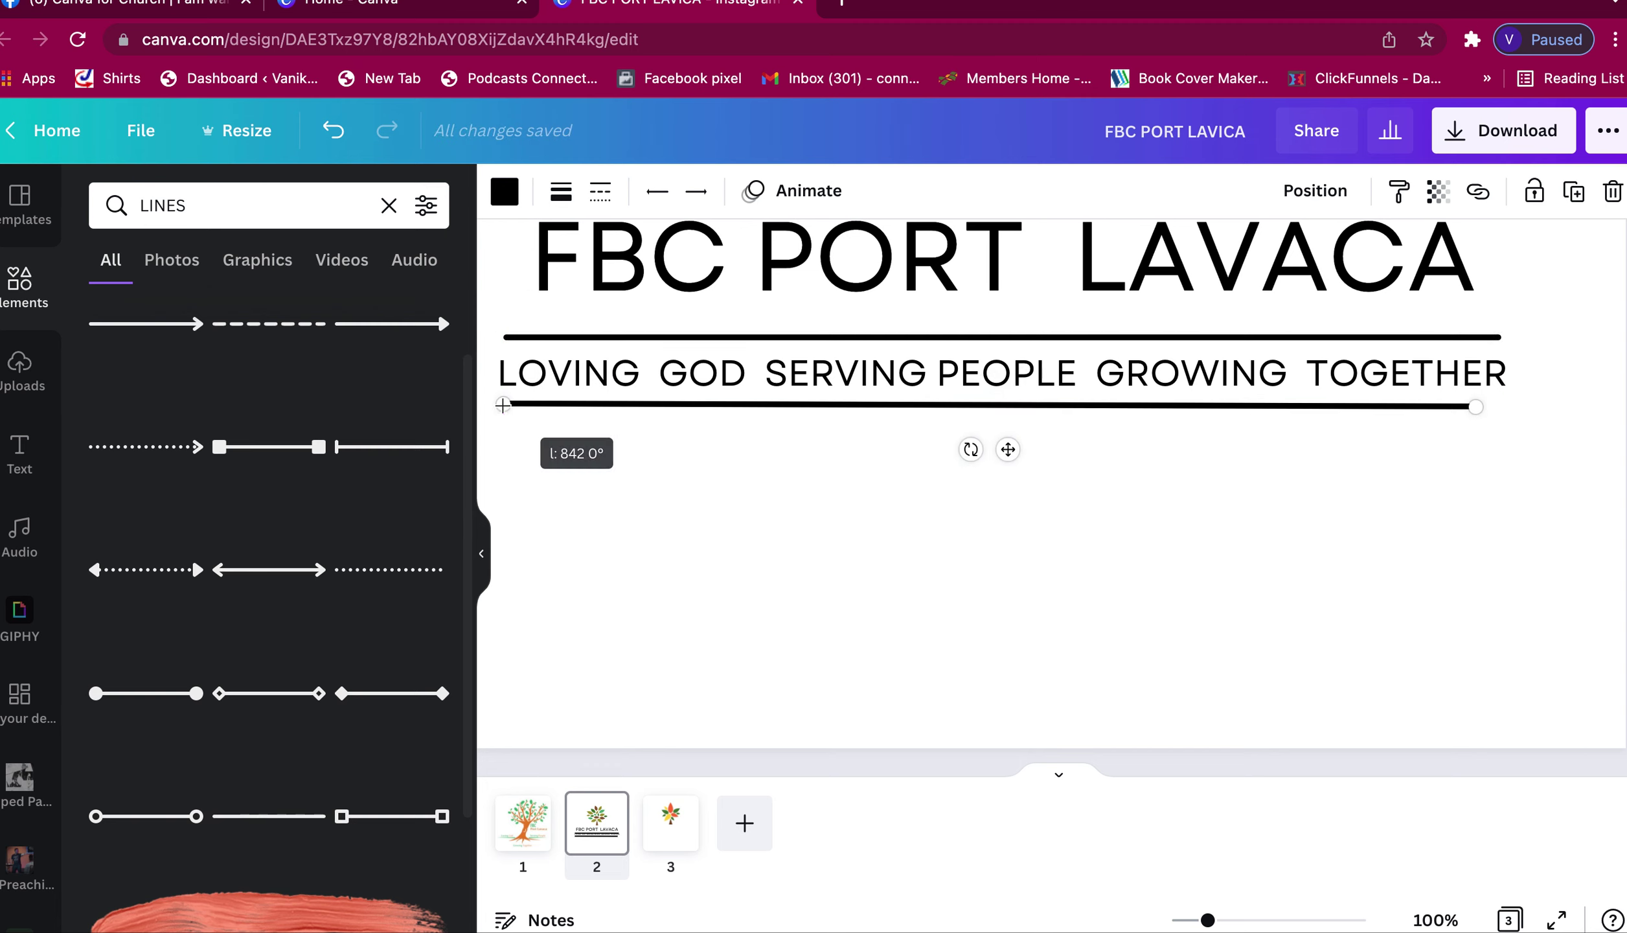
pyautogui.moveTo(1476, 407); pyautogui.dragTo(1507, 403)
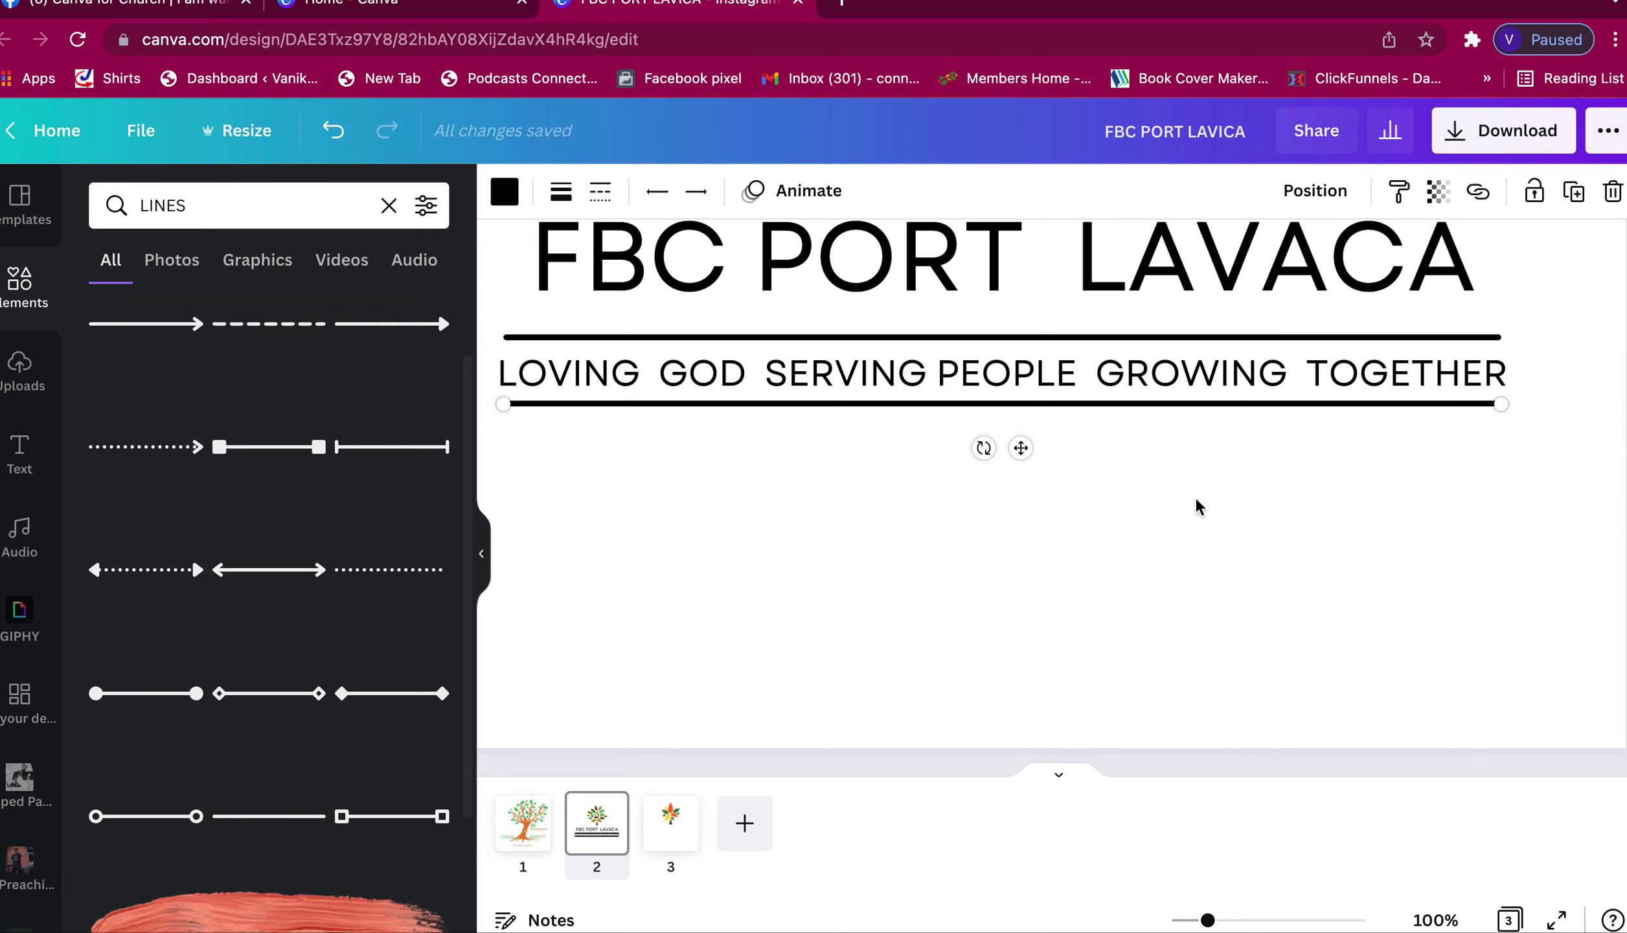
# - Reduce the tagline to size 21.6 and add extra spaces after GOD and before GROWING
pyautogui.click(1164, 379)
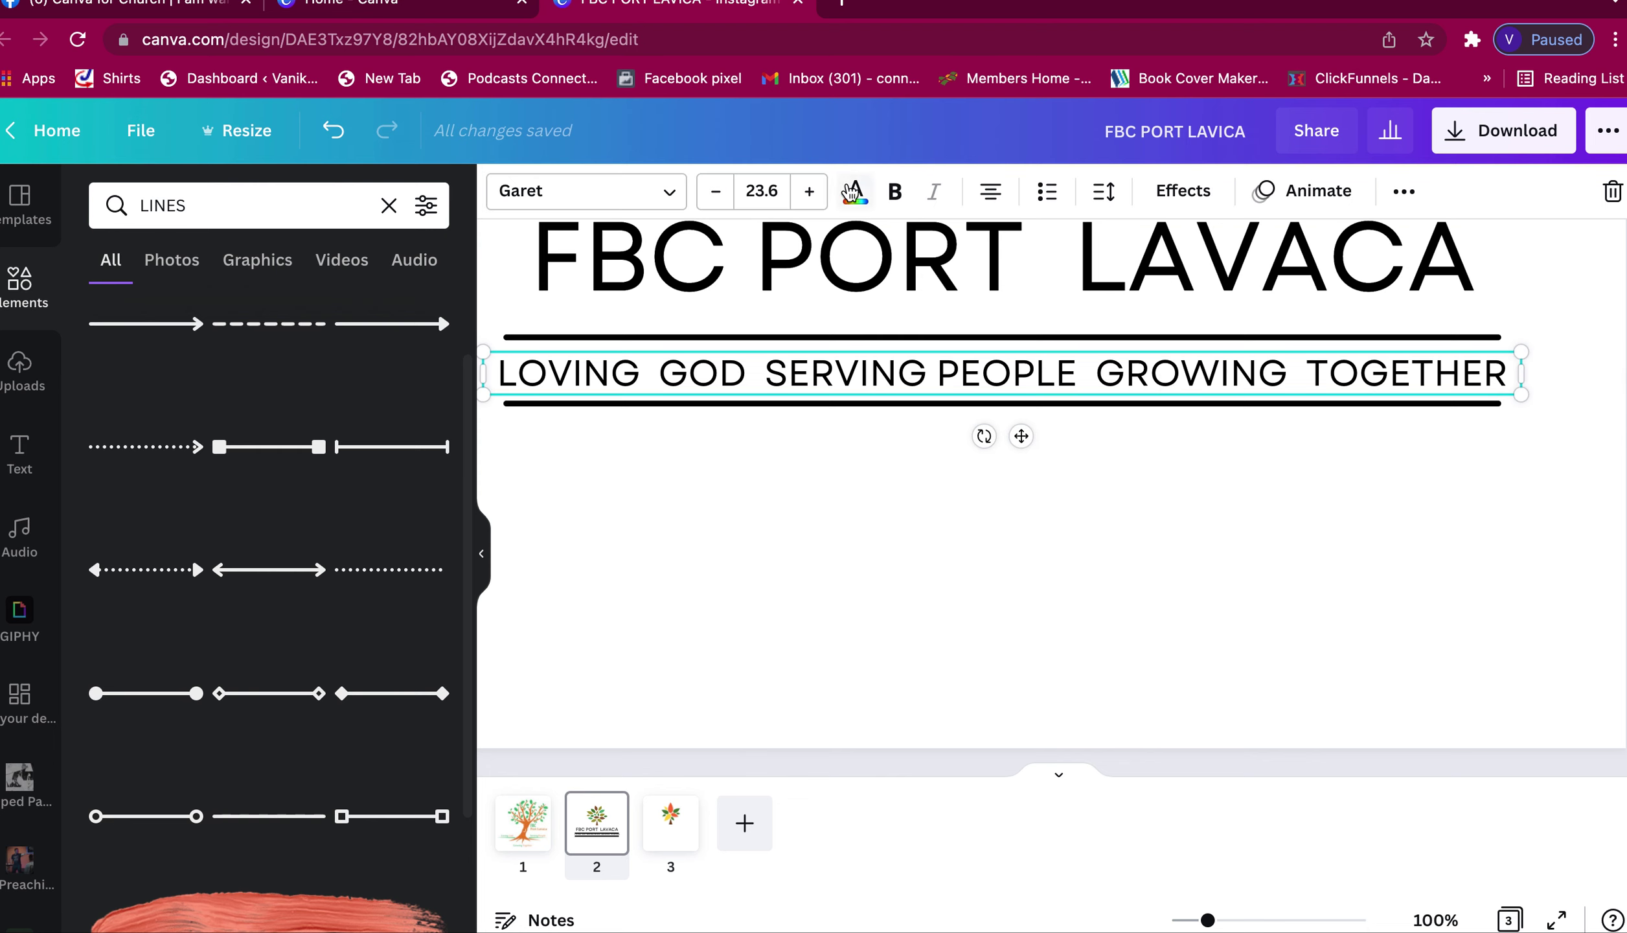
pyautogui.click(714, 194)
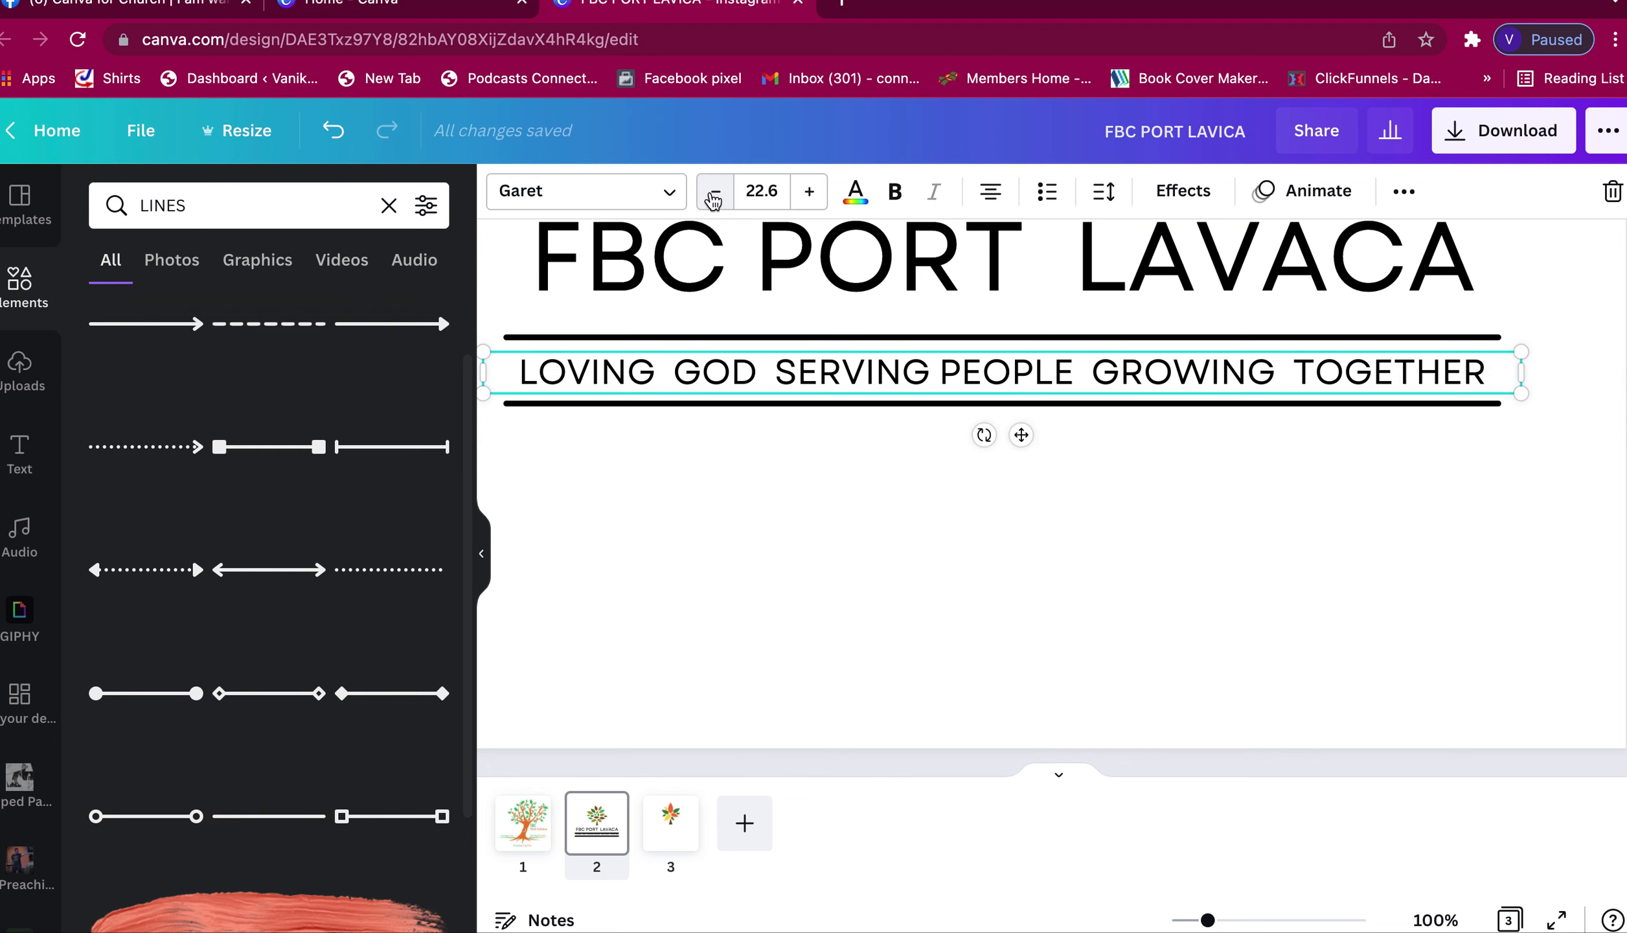
pyautogui.click(715, 194)
pyautogui.click(768, 371)
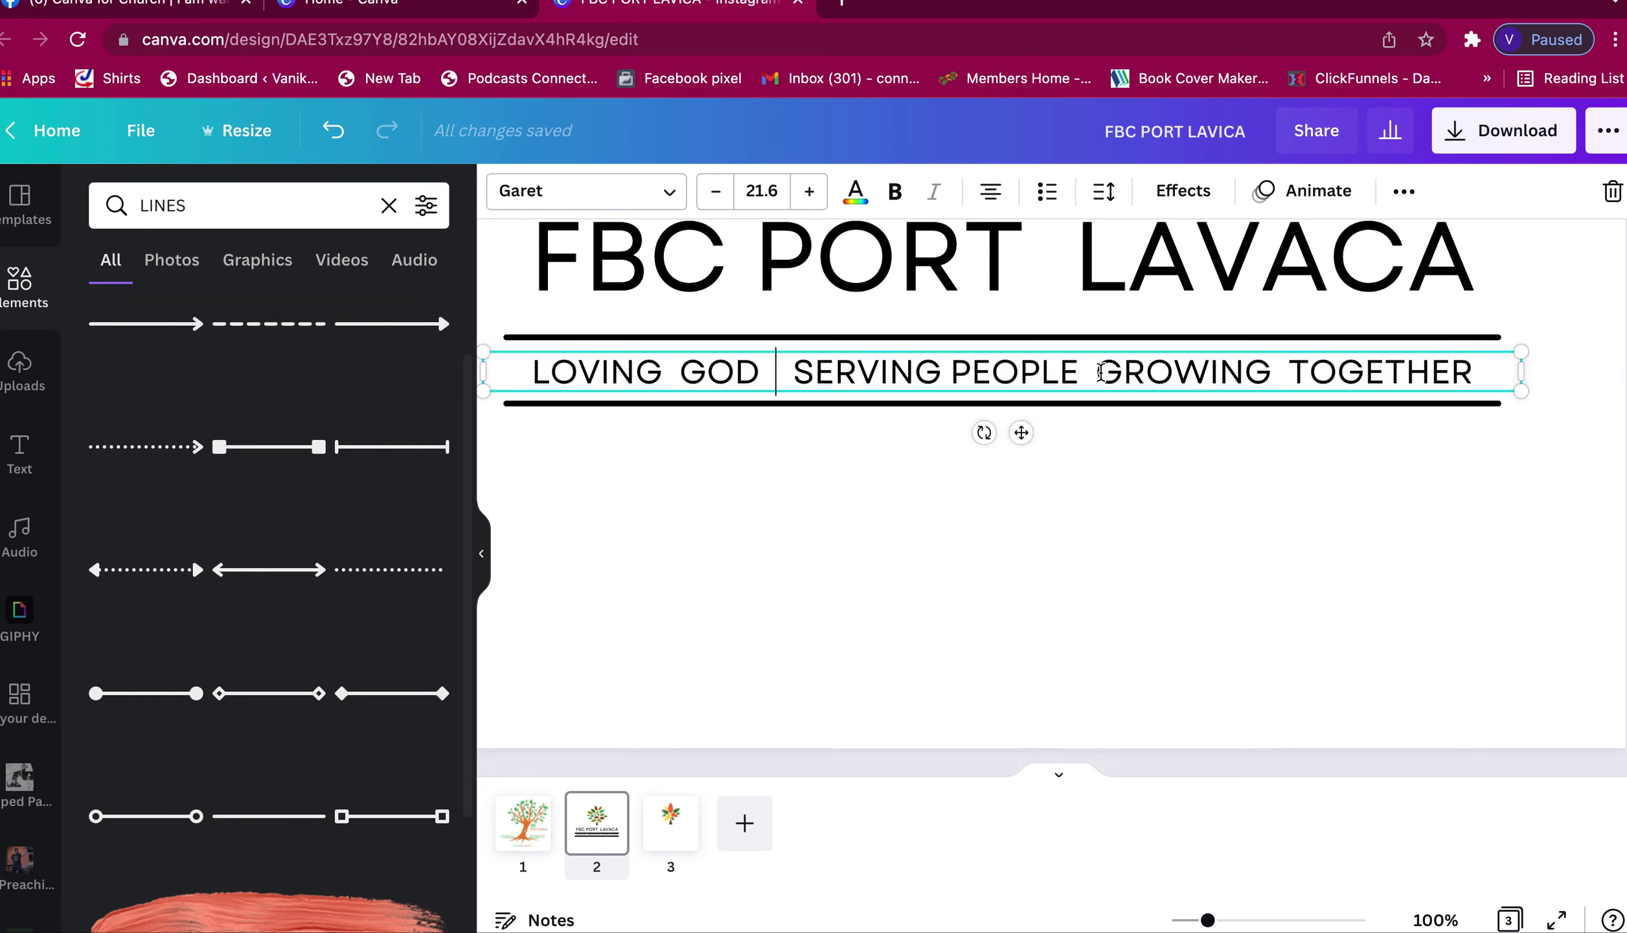
pyautogui.click(1101, 373)
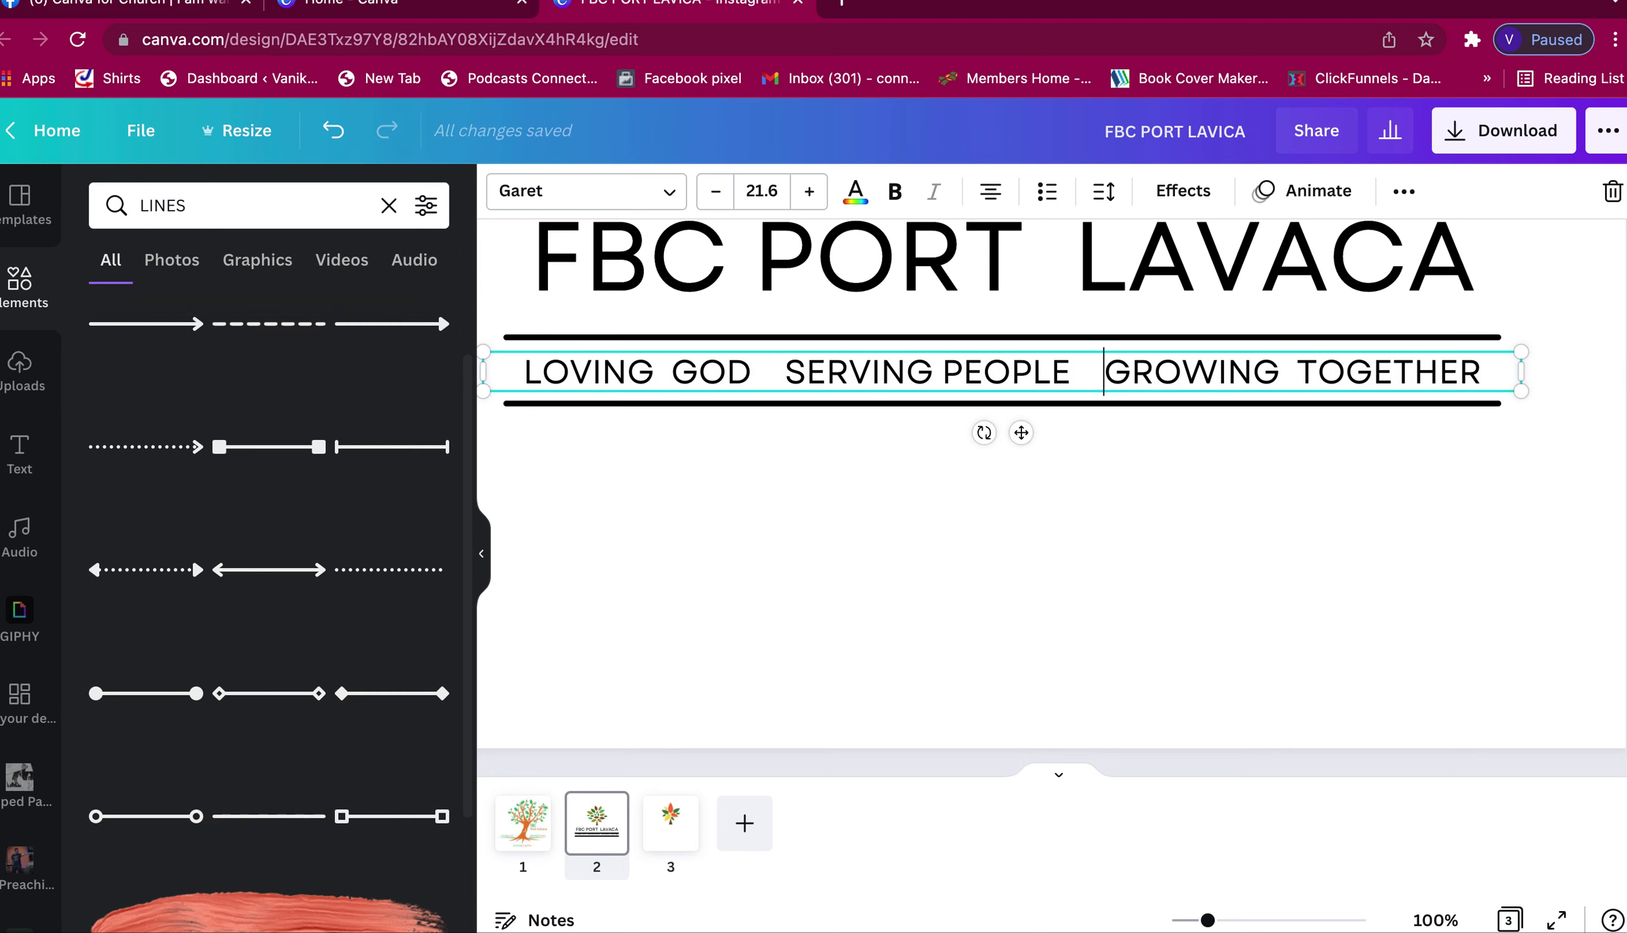
pyautogui.click(1076, 580)
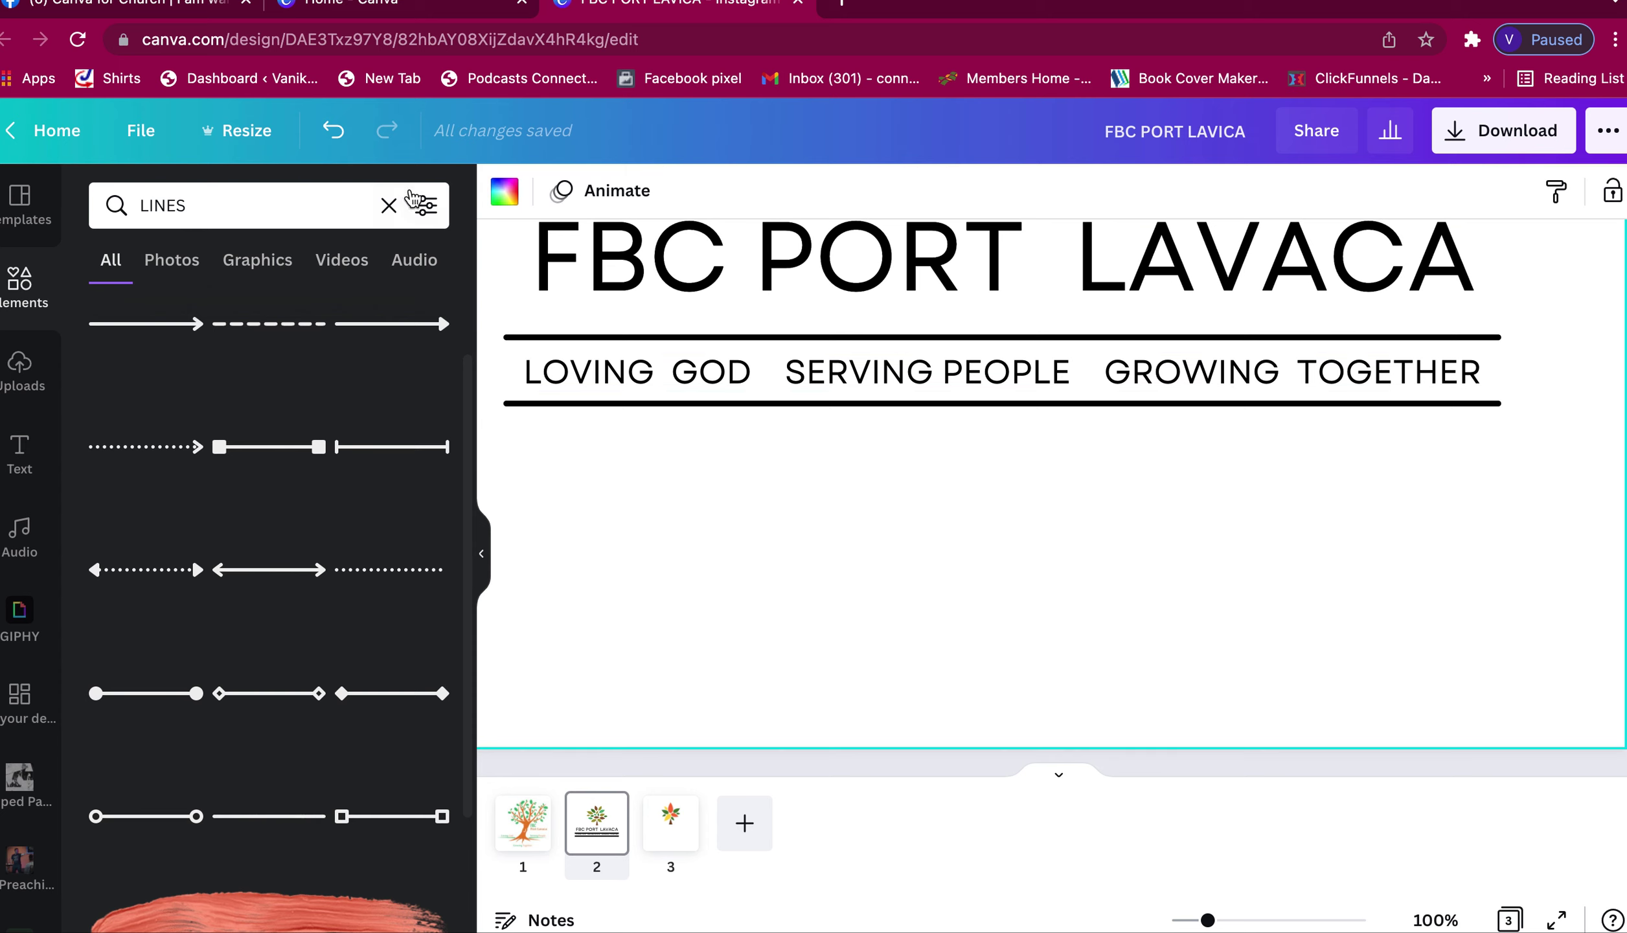
# - Add a yellow circle, shrink it to a tiny dot, and place it between GOD and SERVING
pyautogui.click(388, 204)
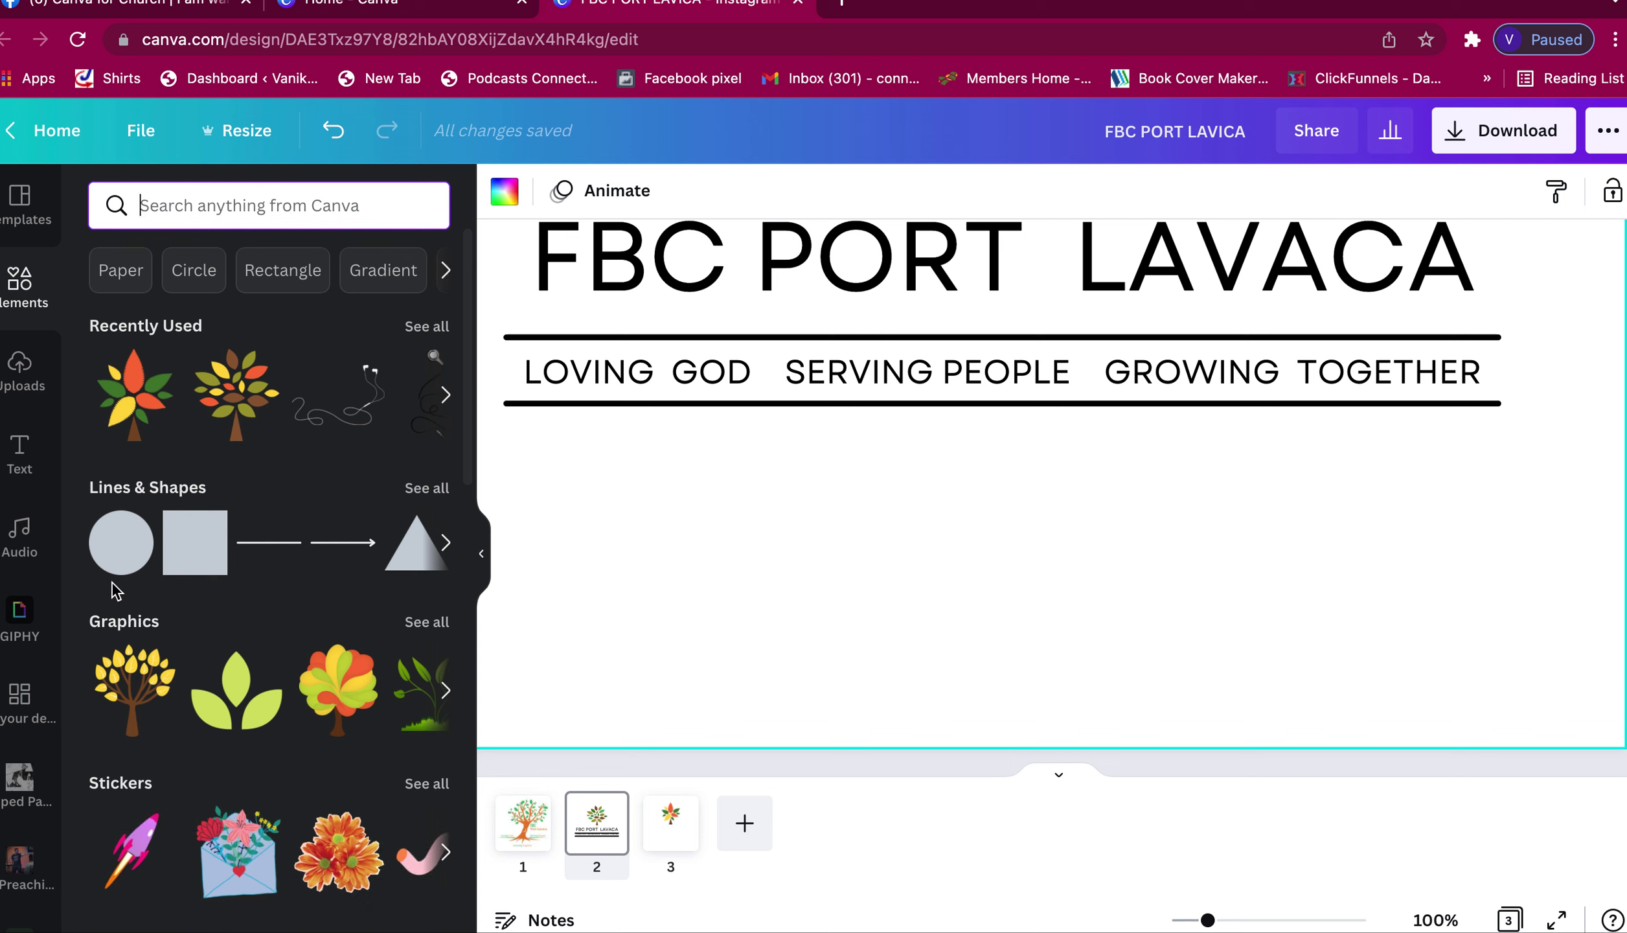
pyautogui.click(123, 548)
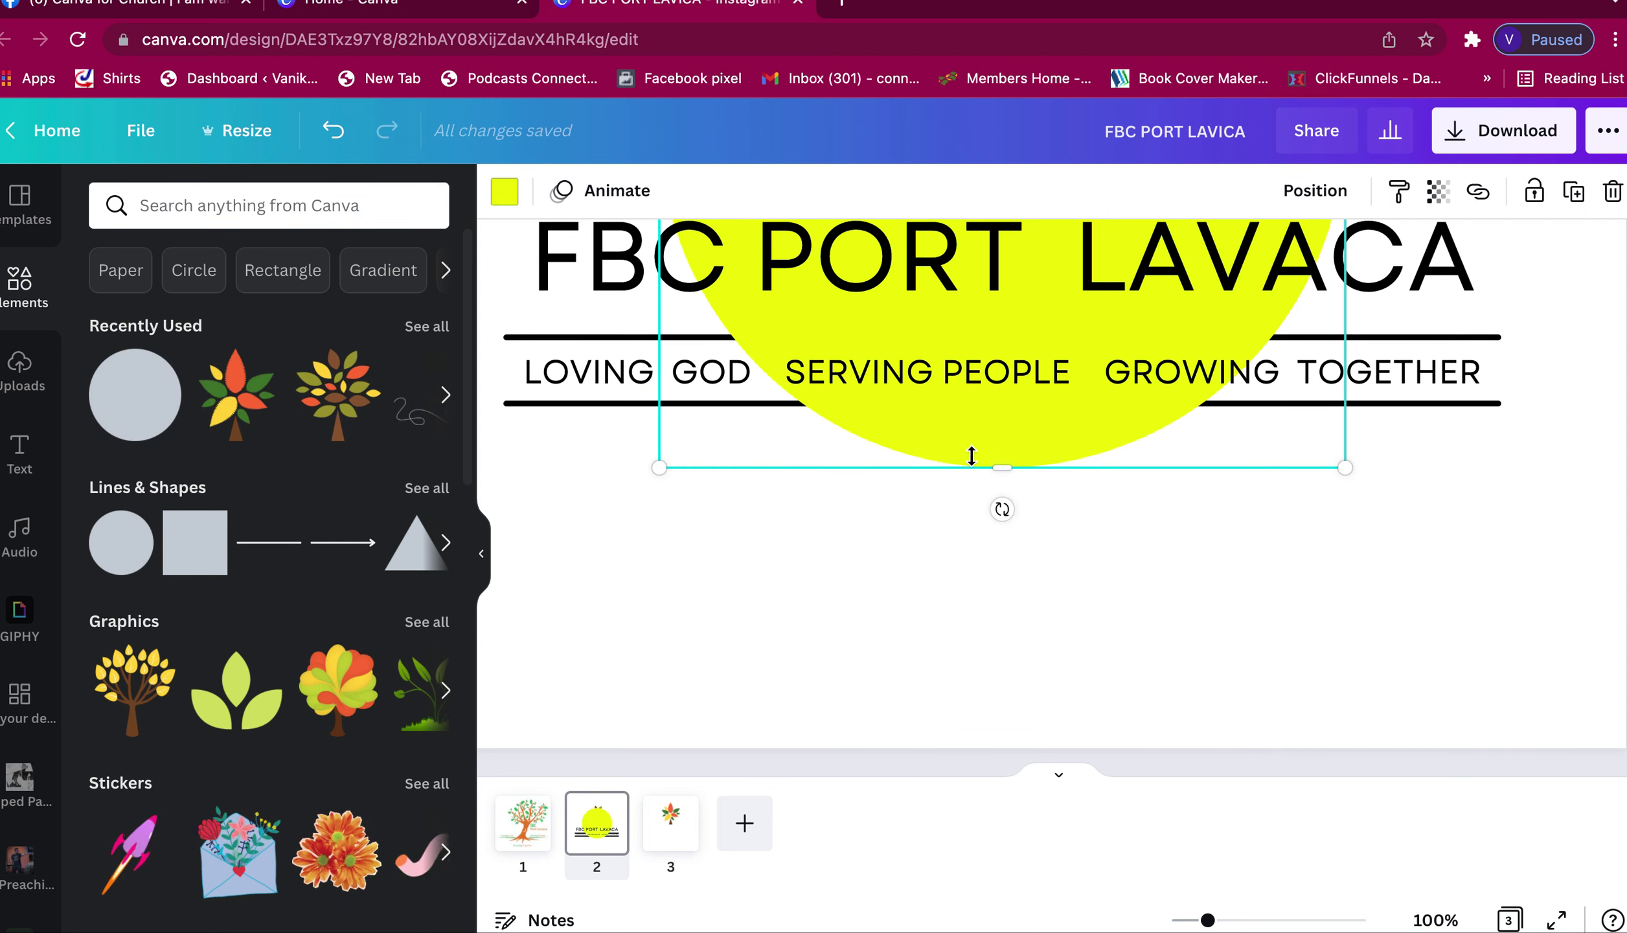
pyautogui.moveTo(972, 456); pyautogui.dragTo(951, 660)
pyautogui.moveTo(651, 670); pyautogui.dragTo(959, 498)
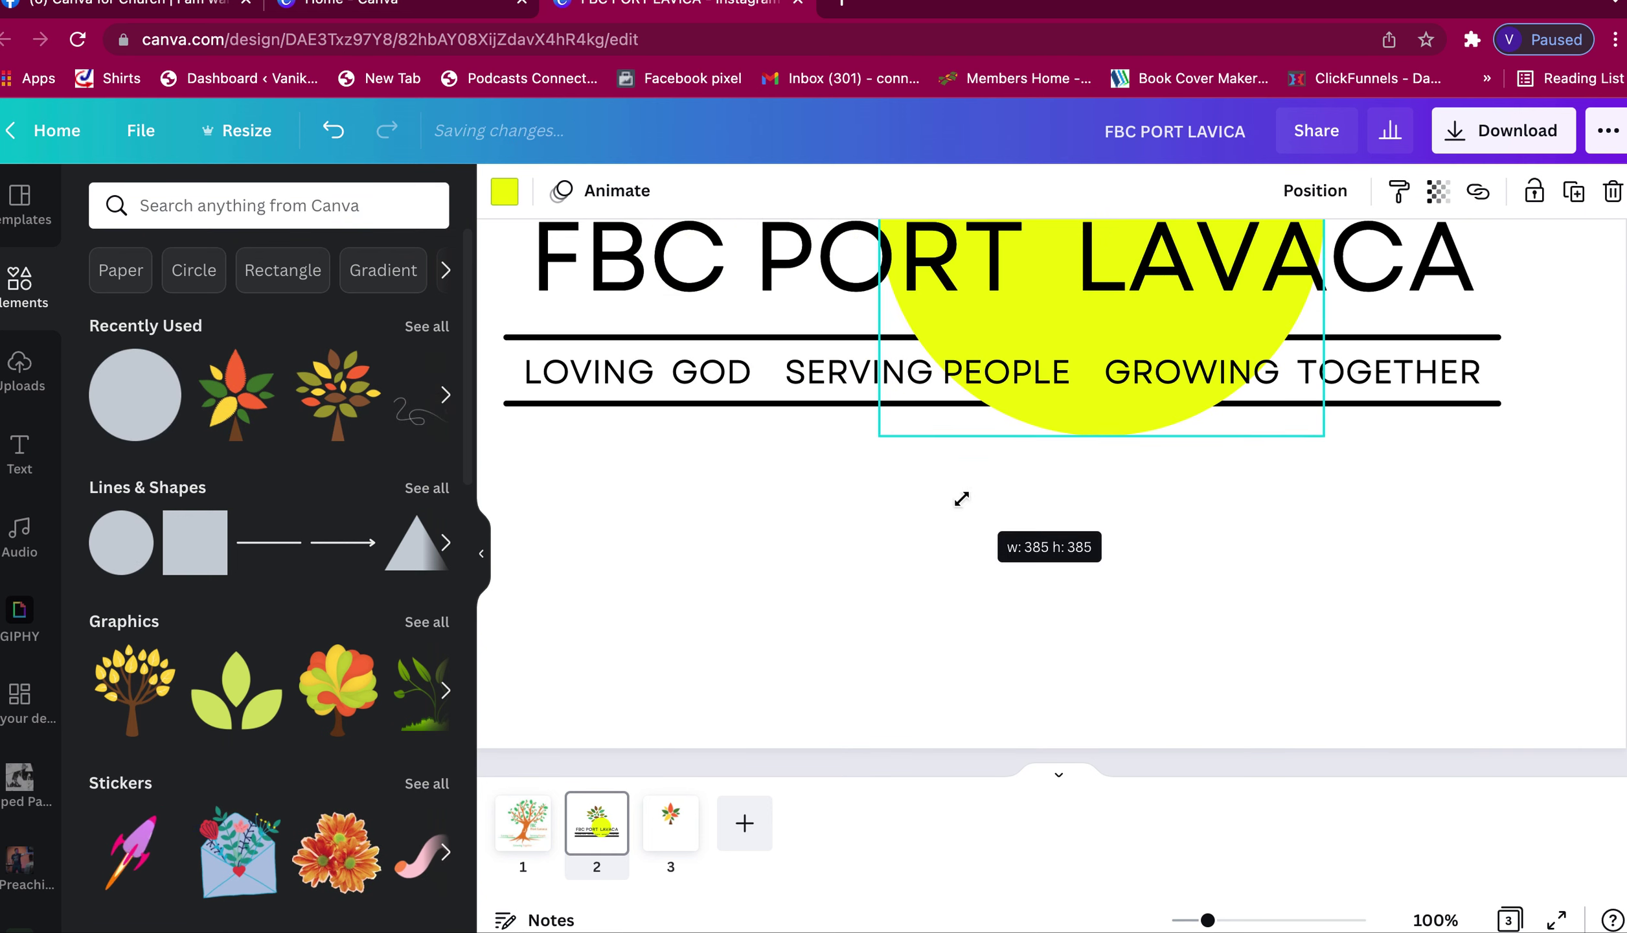
pyautogui.moveTo(1115, 418); pyautogui.dragTo(812, 763)
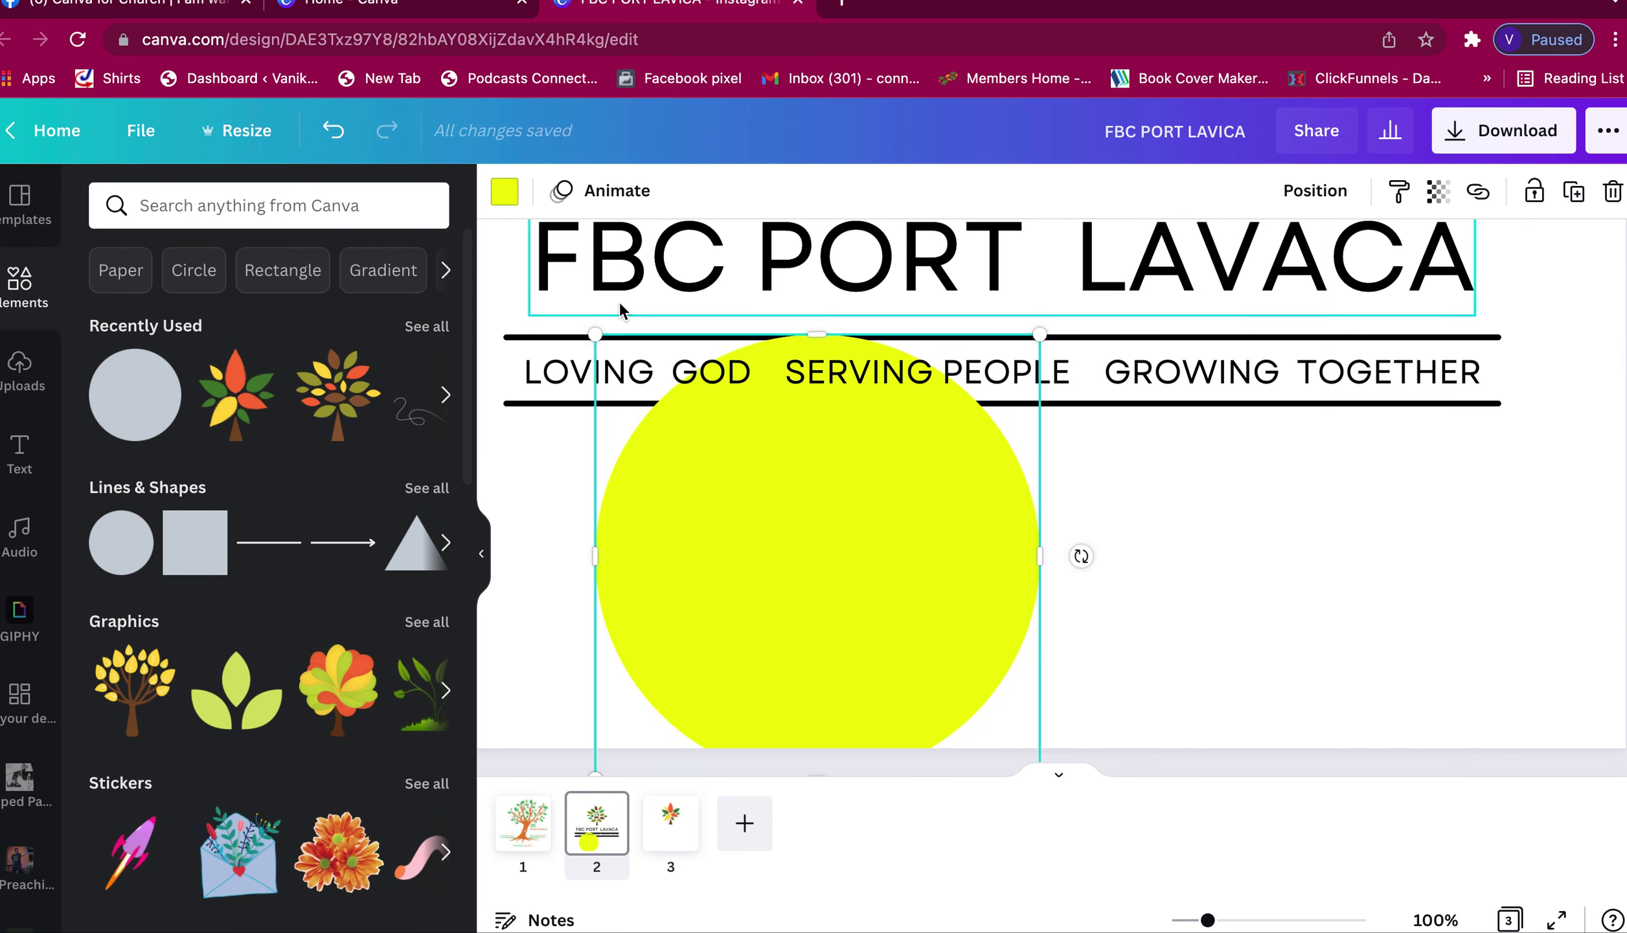
pyautogui.moveTo(595, 334); pyautogui.dragTo(869, 591)
pyautogui.moveTo(896, 650); pyautogui.dragTo(789, 423)
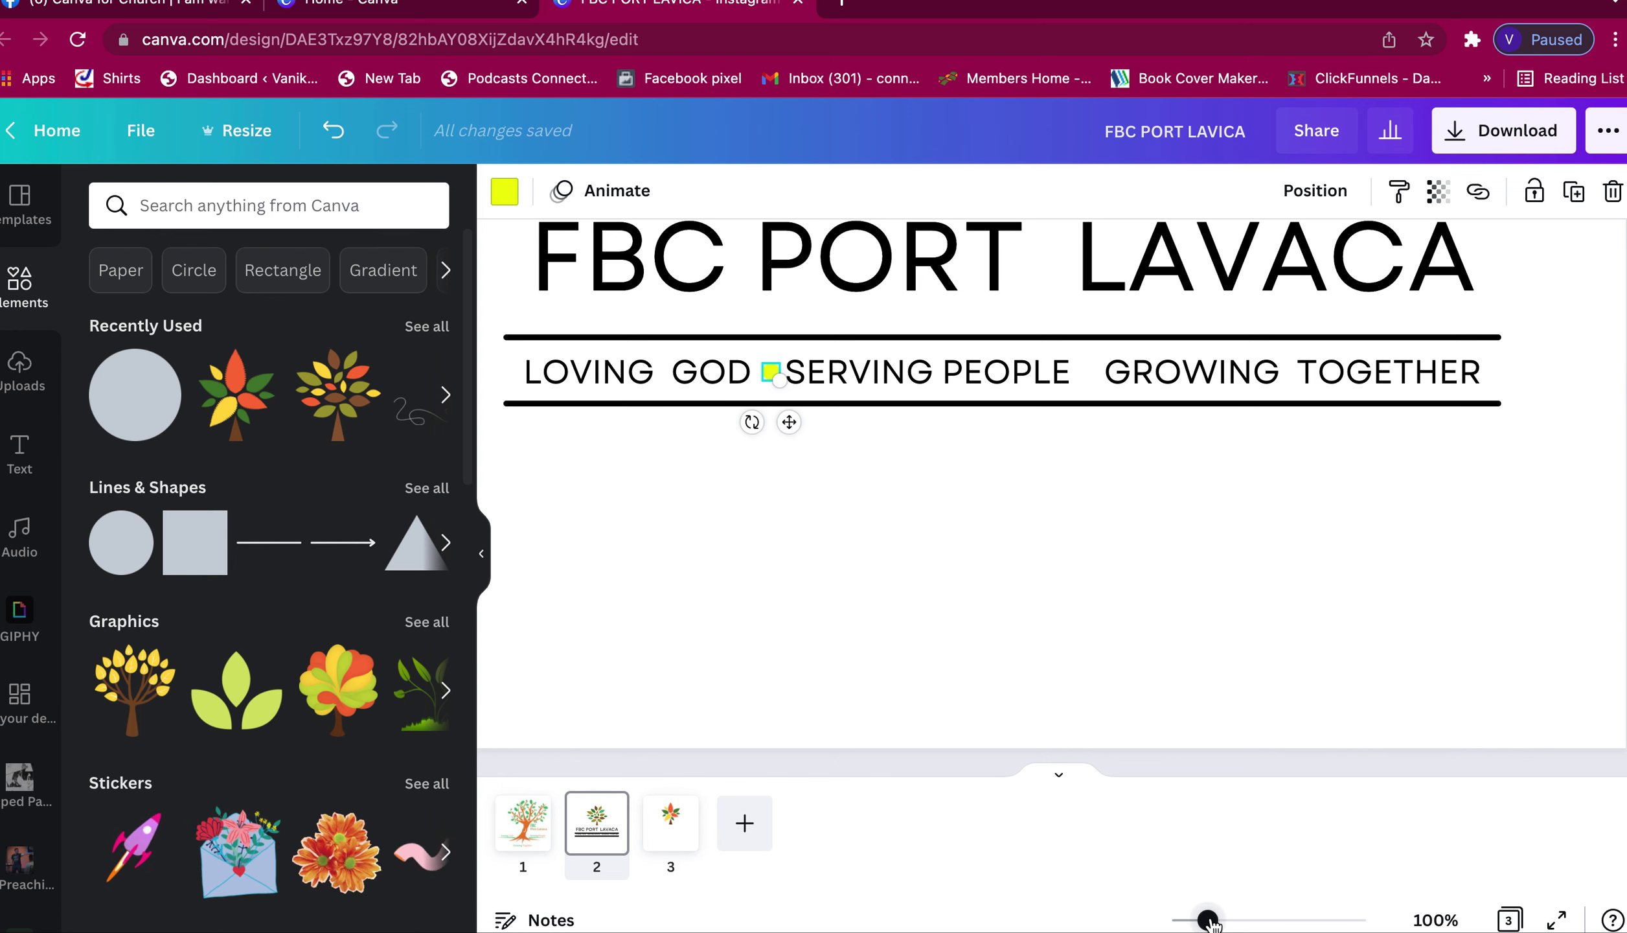
# - Zoom in closely on the tagline and the yellow dot beside it
pyautogui.moveTo(1208, 920); pyautogui.dragTo(1261, 920)
pyautogui.hscroll(-5, 782, 508)
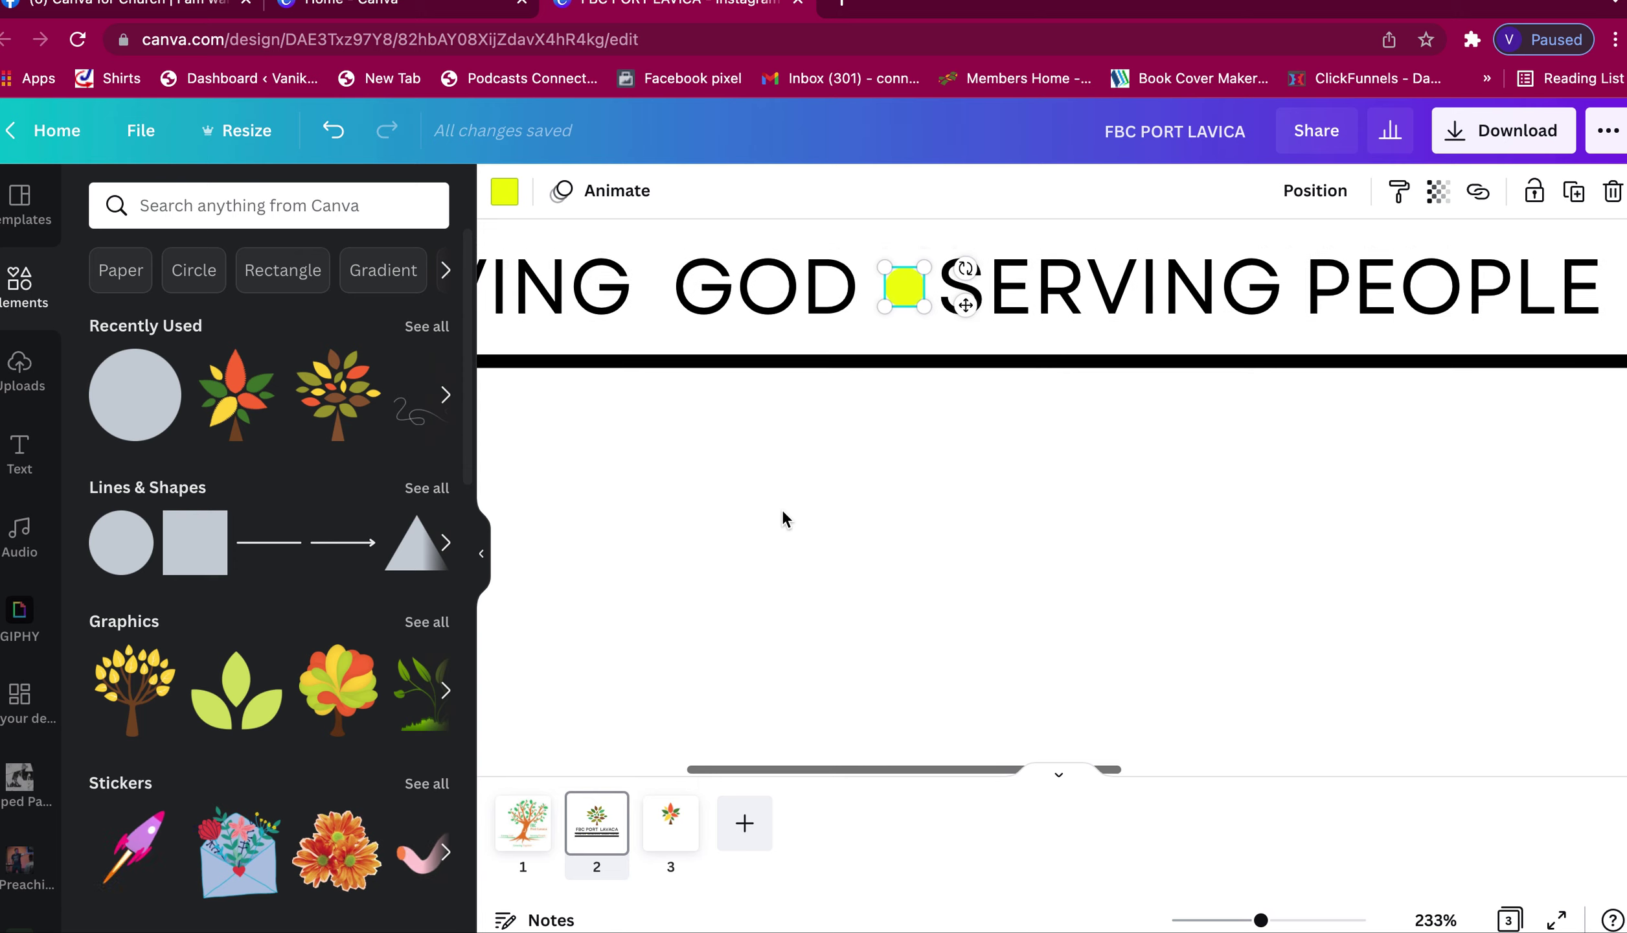
pyautogui.scroll(2, 782, 508)
pyautogui.moveTo(924, 447); pyautogui.dragTo(924, 452)
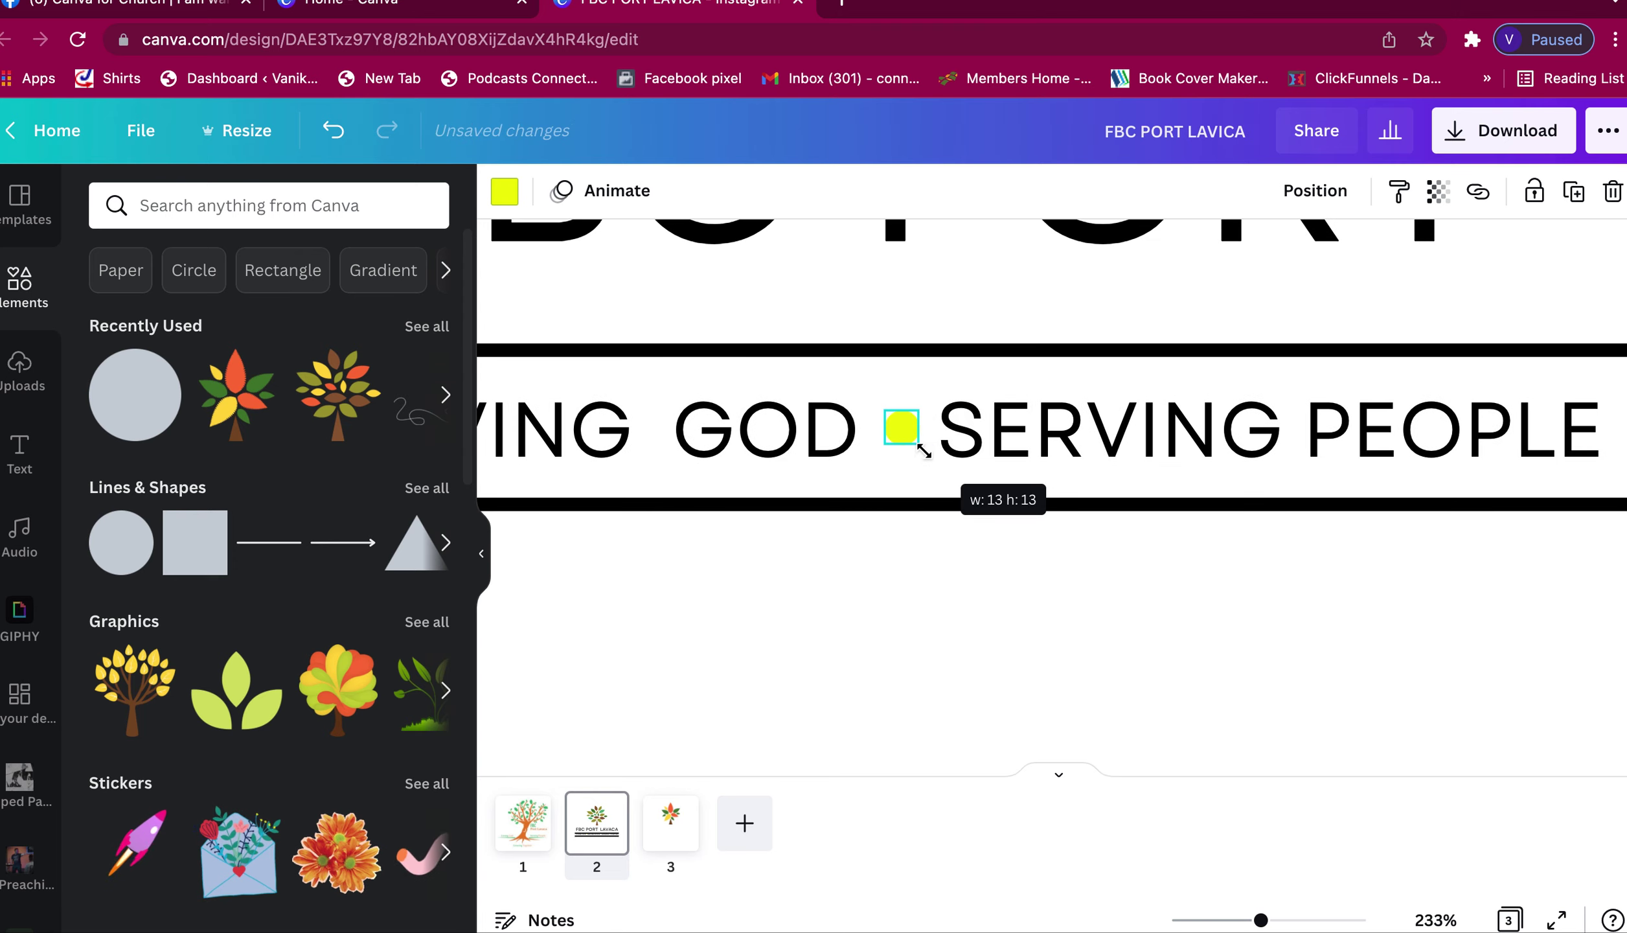
pyautogui.click(903, 428)
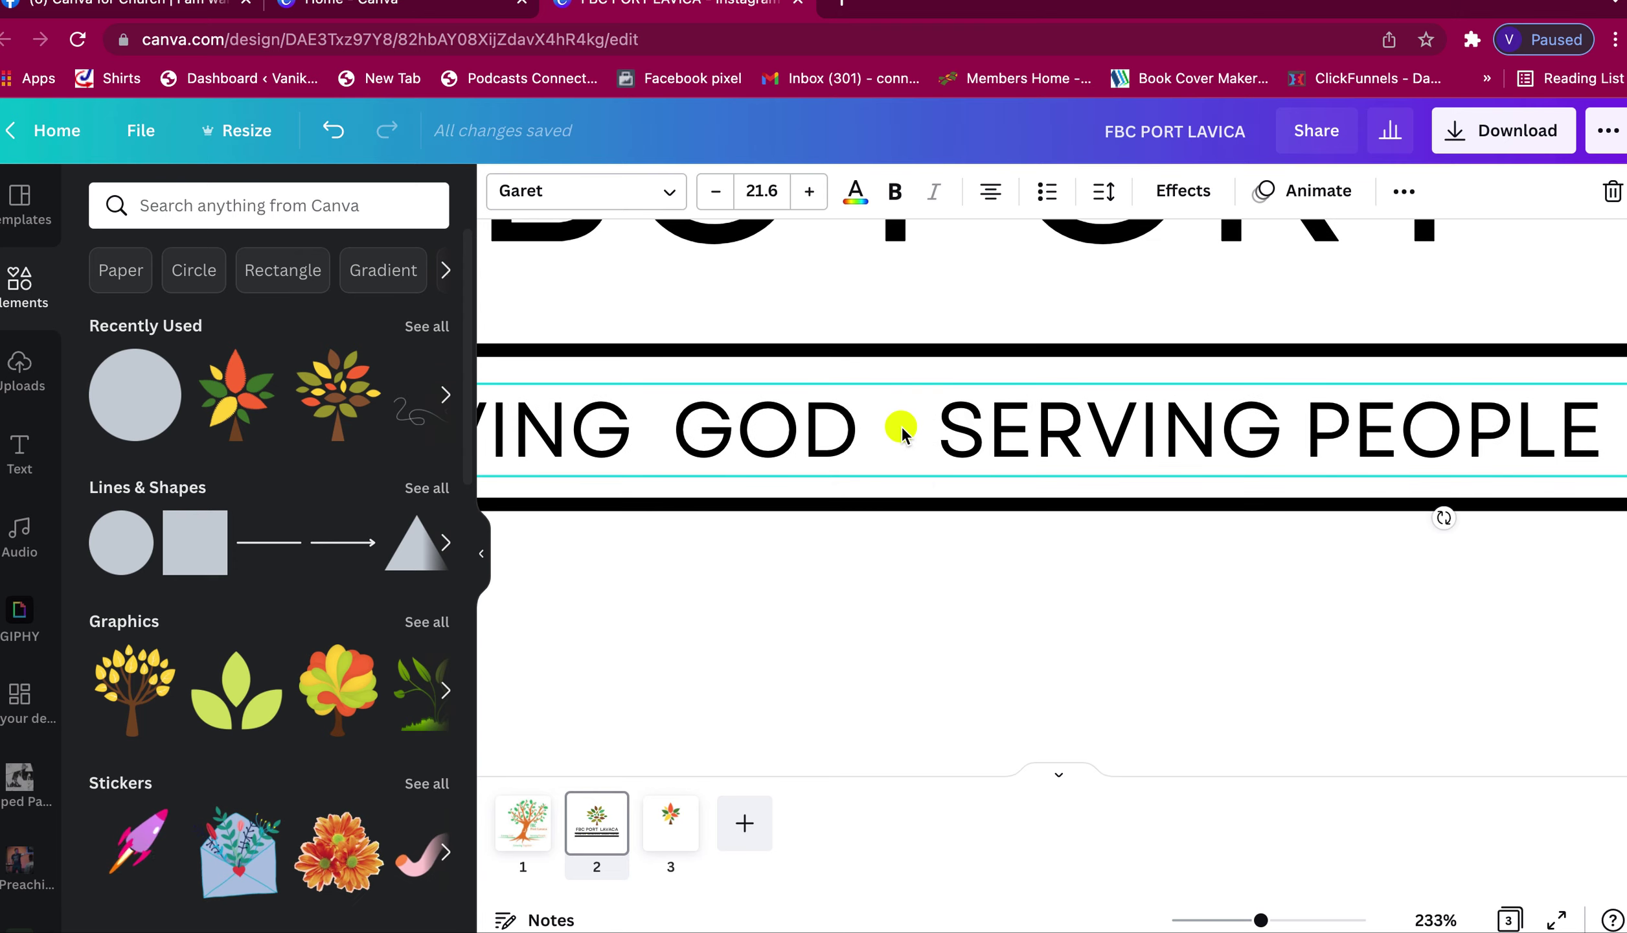
pyautogui.click(904, 429)
pyautogui.hscroll(-5, 903, 427)
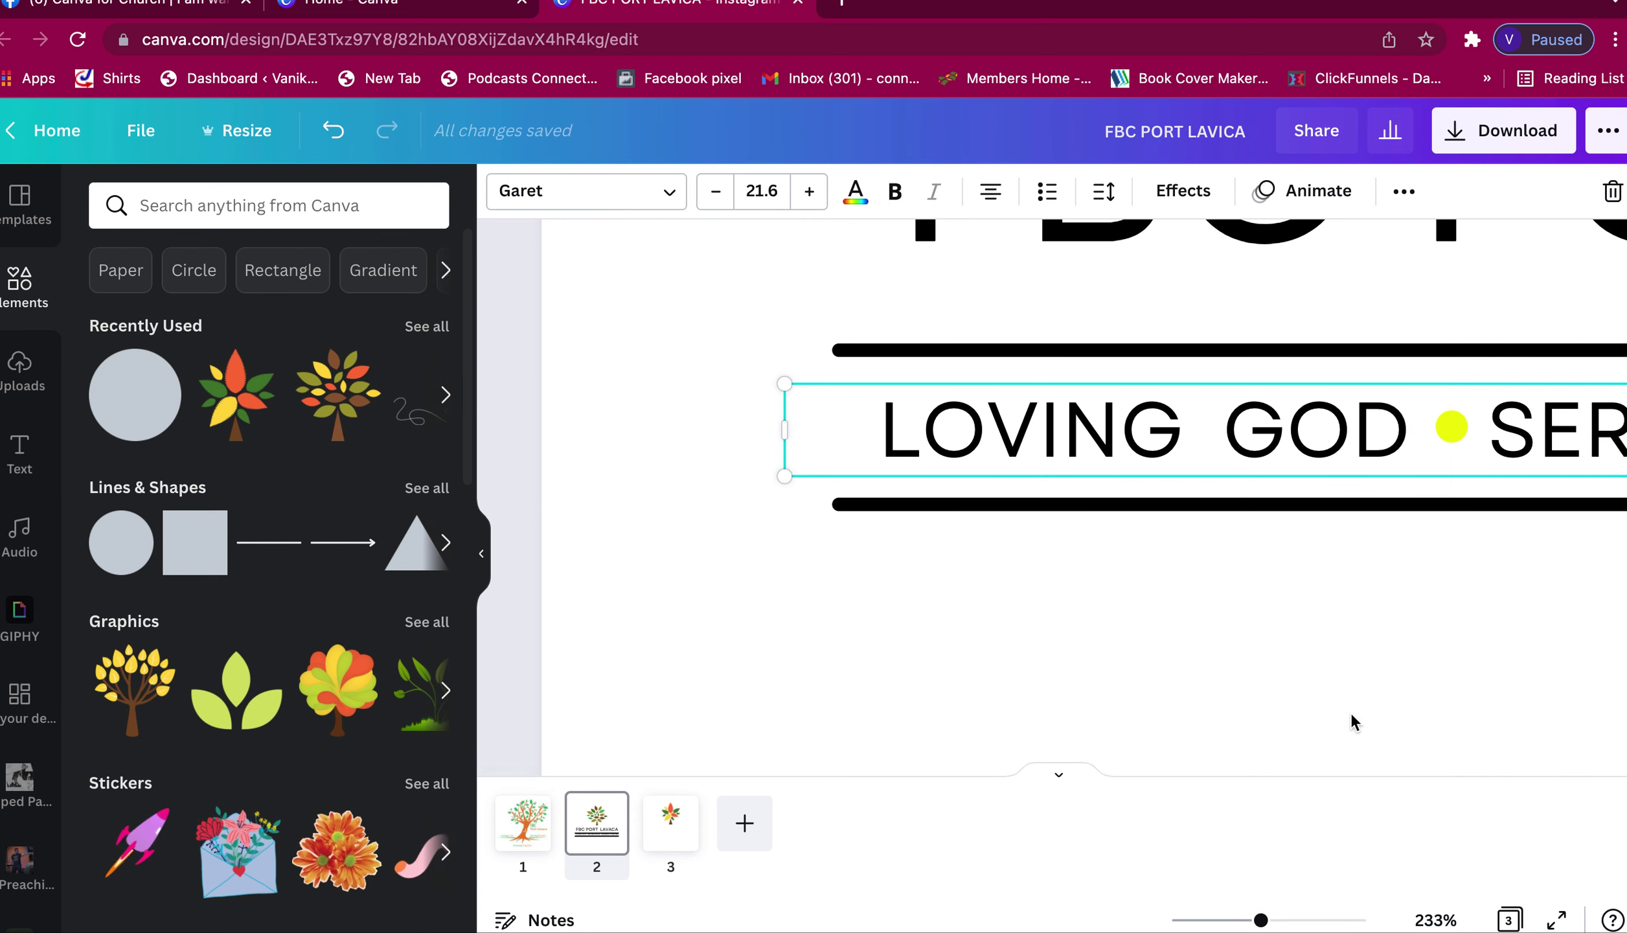
pyautogui.hscroll(5, 1360, 712)
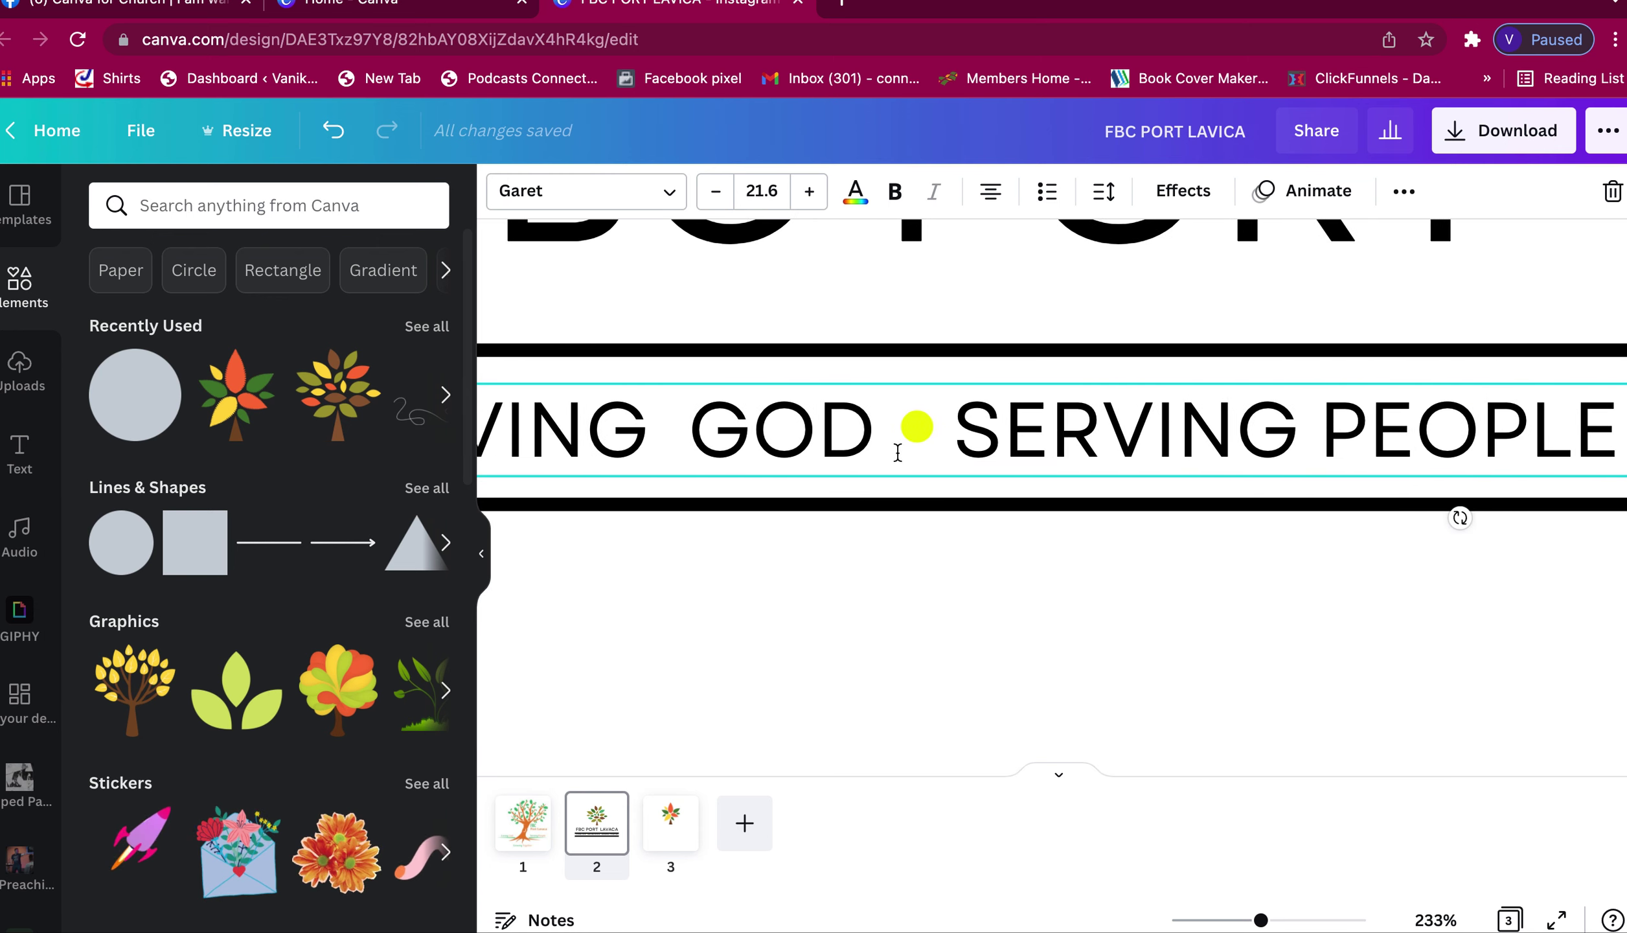
# - Send the tagline text backward behind the dot and centre the dot between GOD and SERVING
pyautogui.click(950, 586)
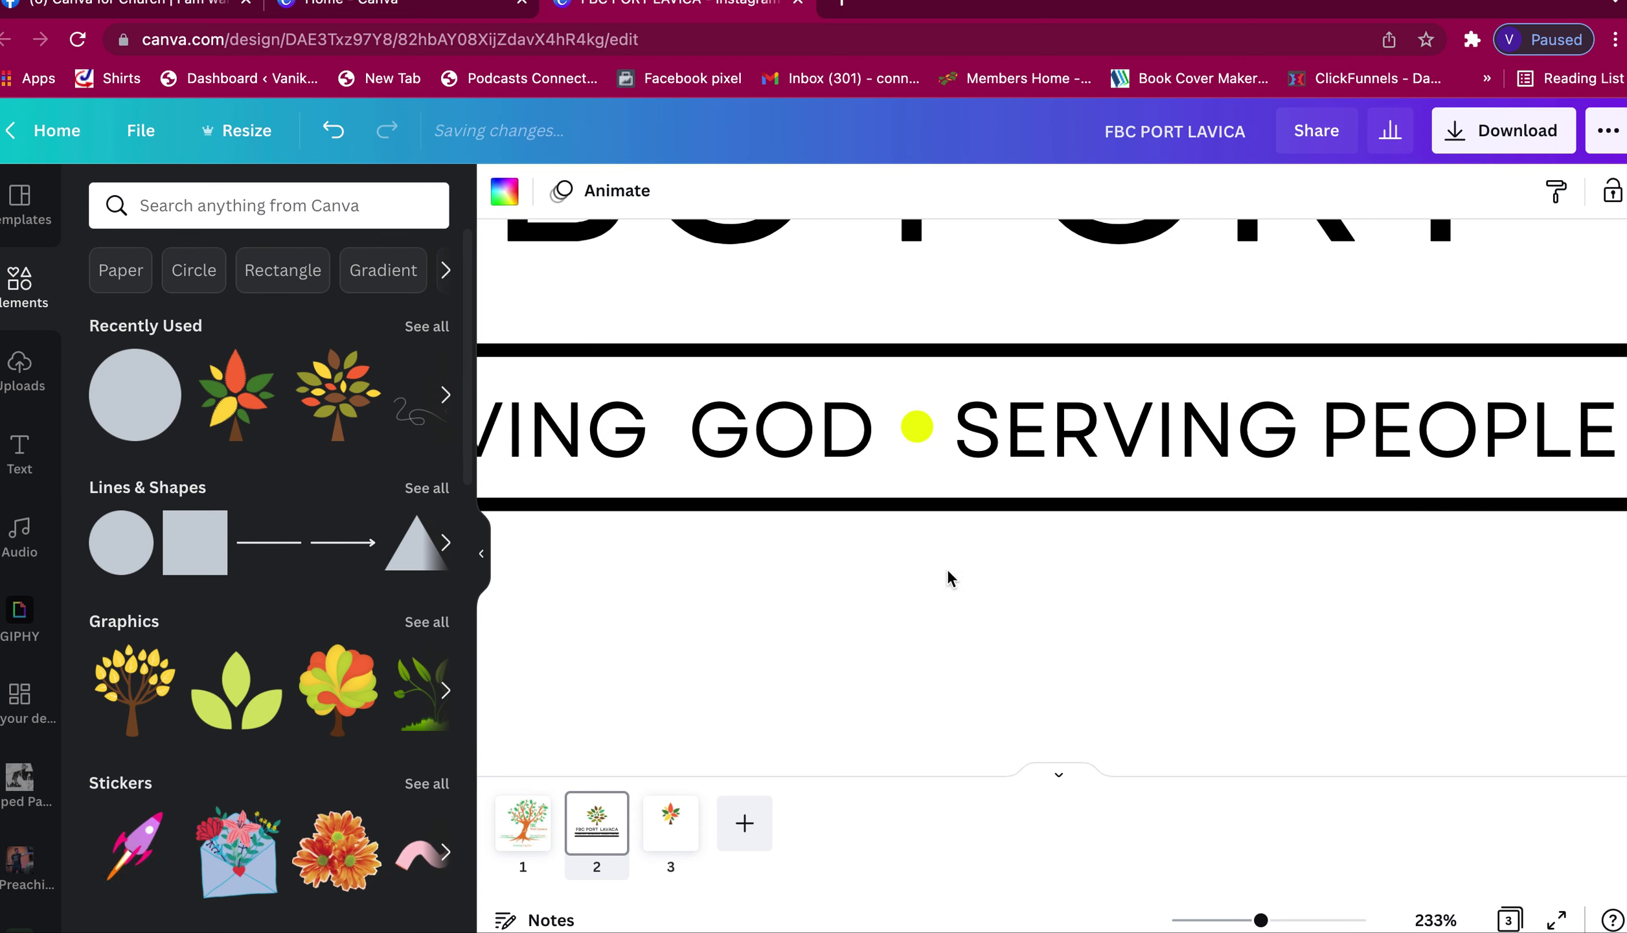
pyautogui.click(977, 460)
pyautogui.click(1403, 194)
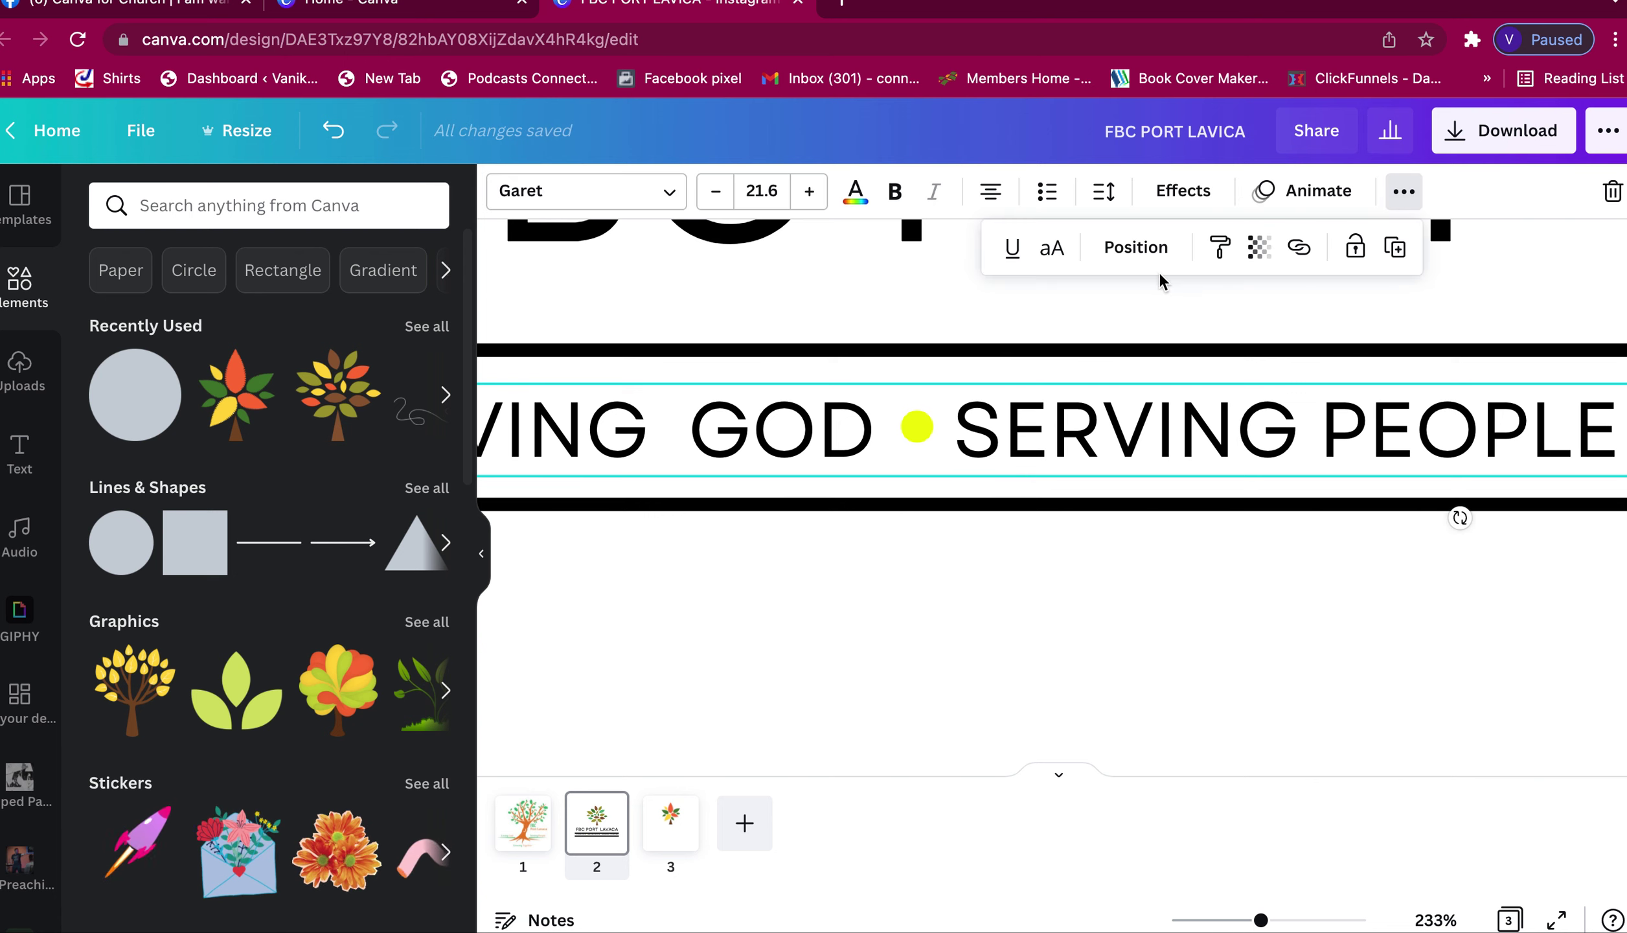
pyautogui.click(1135, 247)
pyautogui.click(1077, 316)
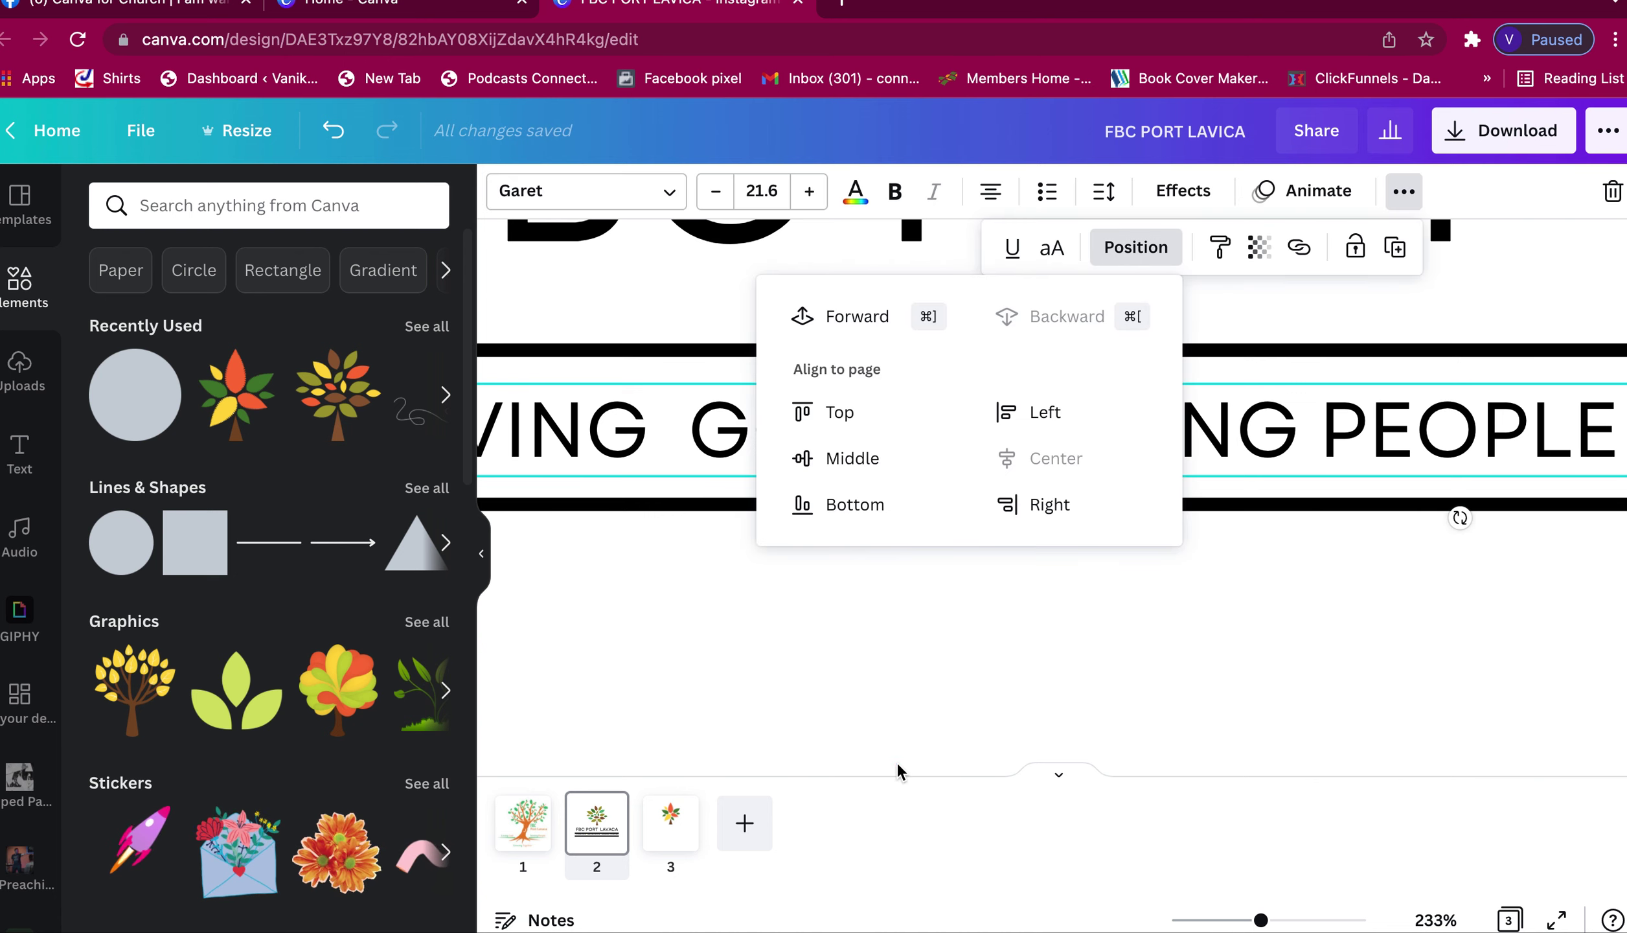
pyautogui.click(900, 771)
pyautogui.moveTo(923, 437); pyautogui.dragTo(914, 432)
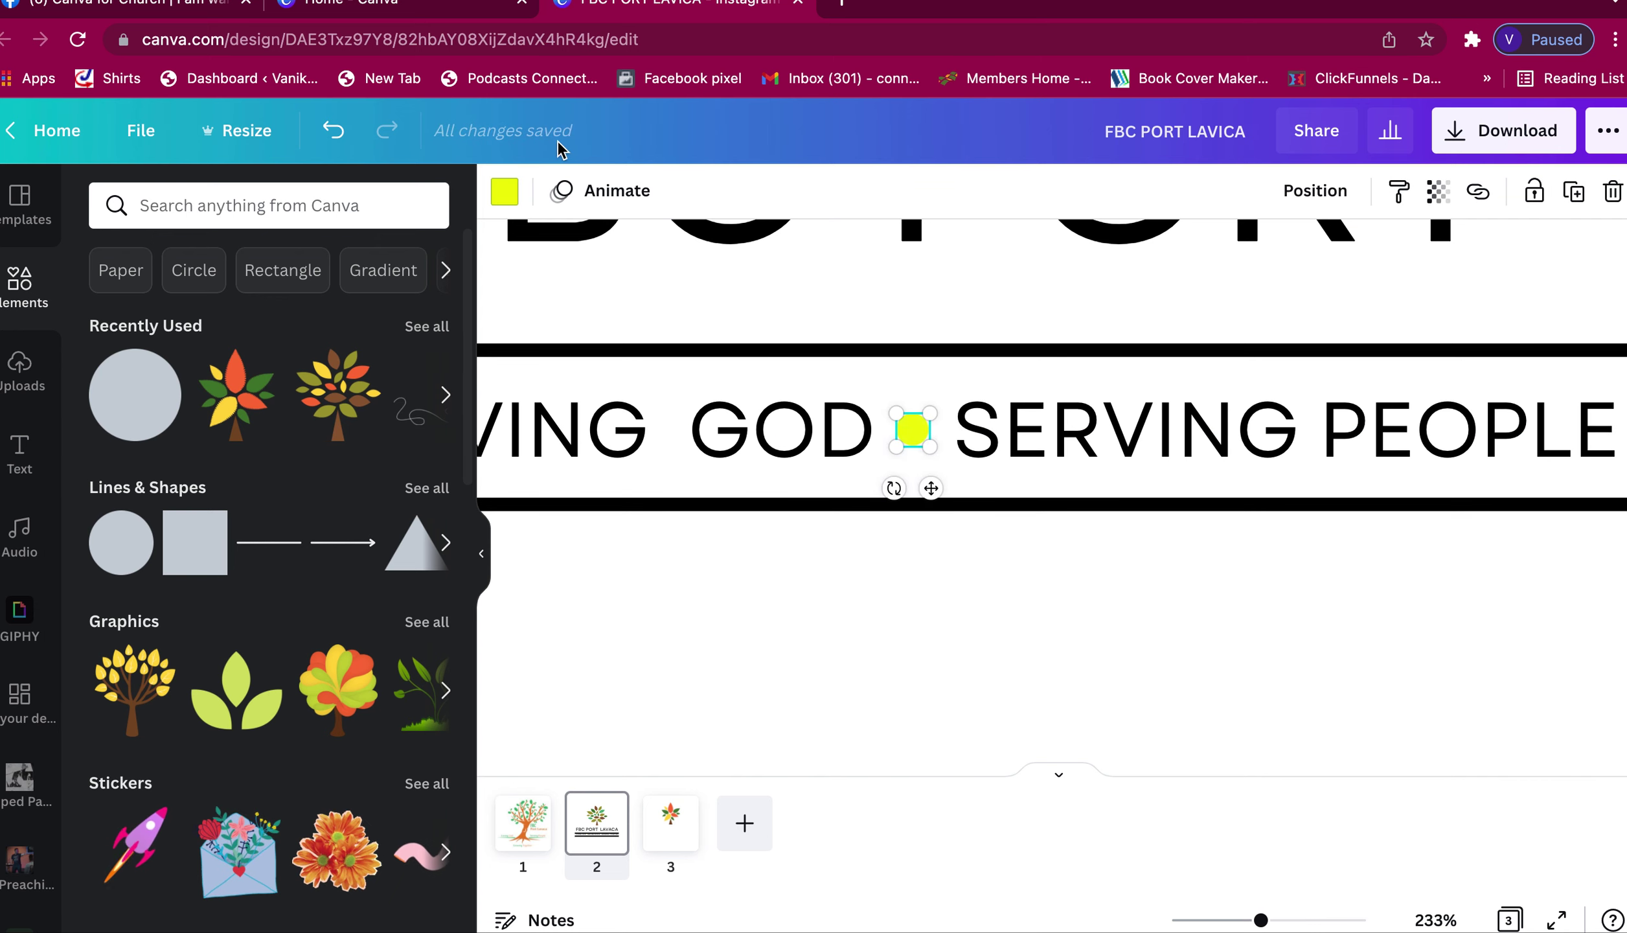
# - Recolour the tagline dot dark green
pyautogui.click(502, 193)
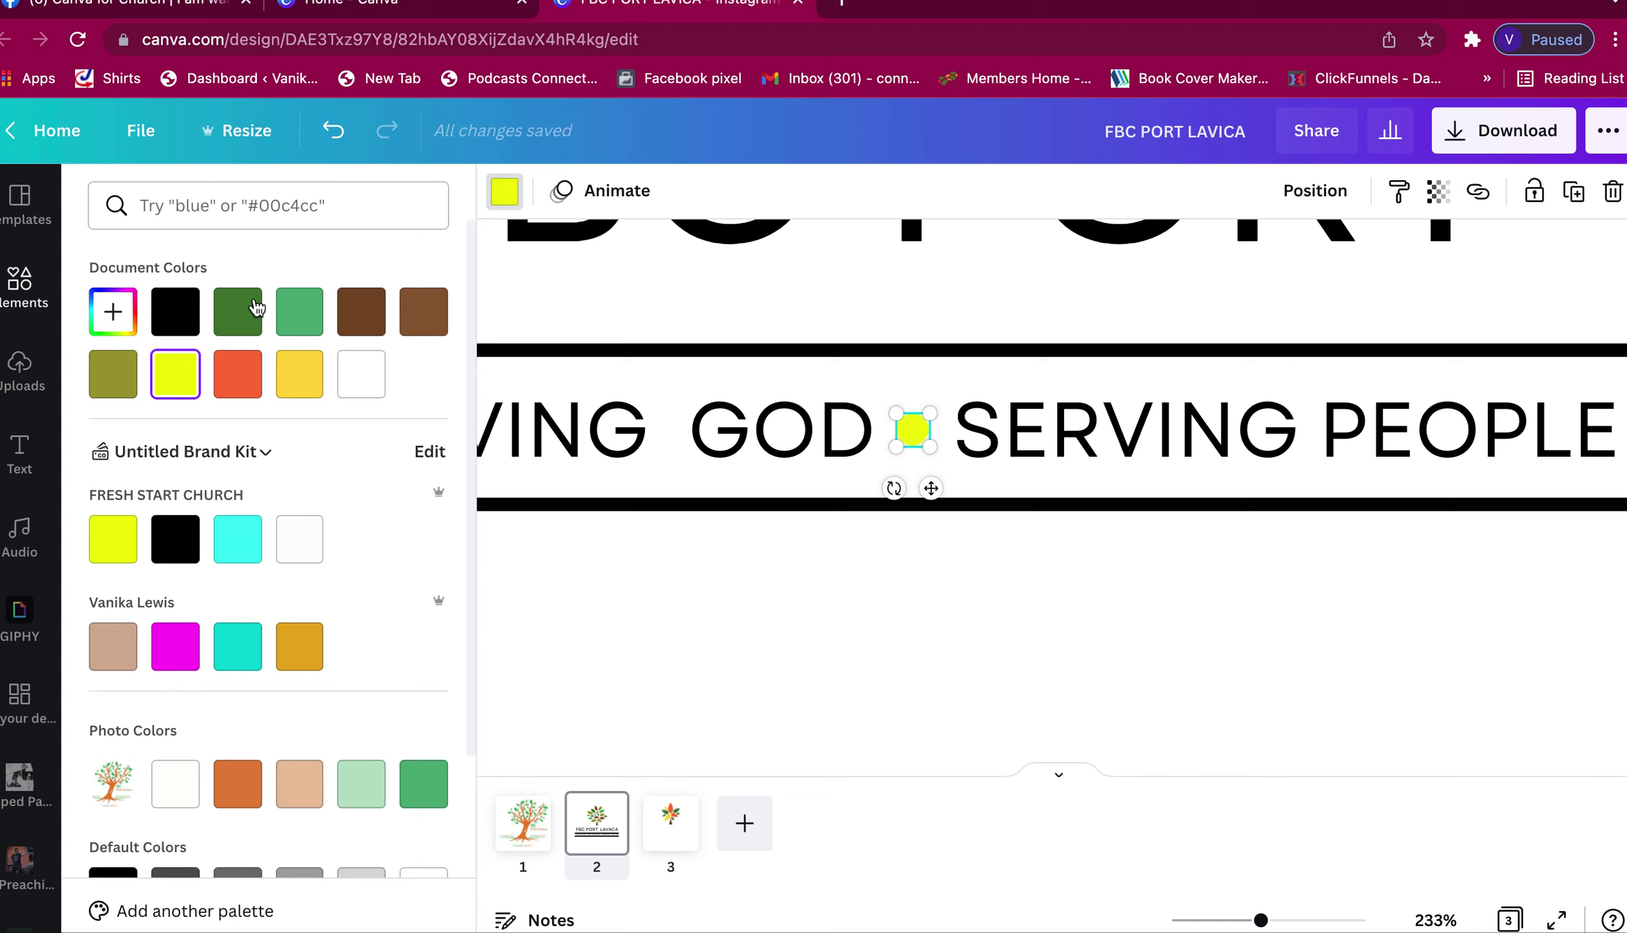
pyautogui.click(252, 316)
pyautogui.hscroll(5, 886, 651)
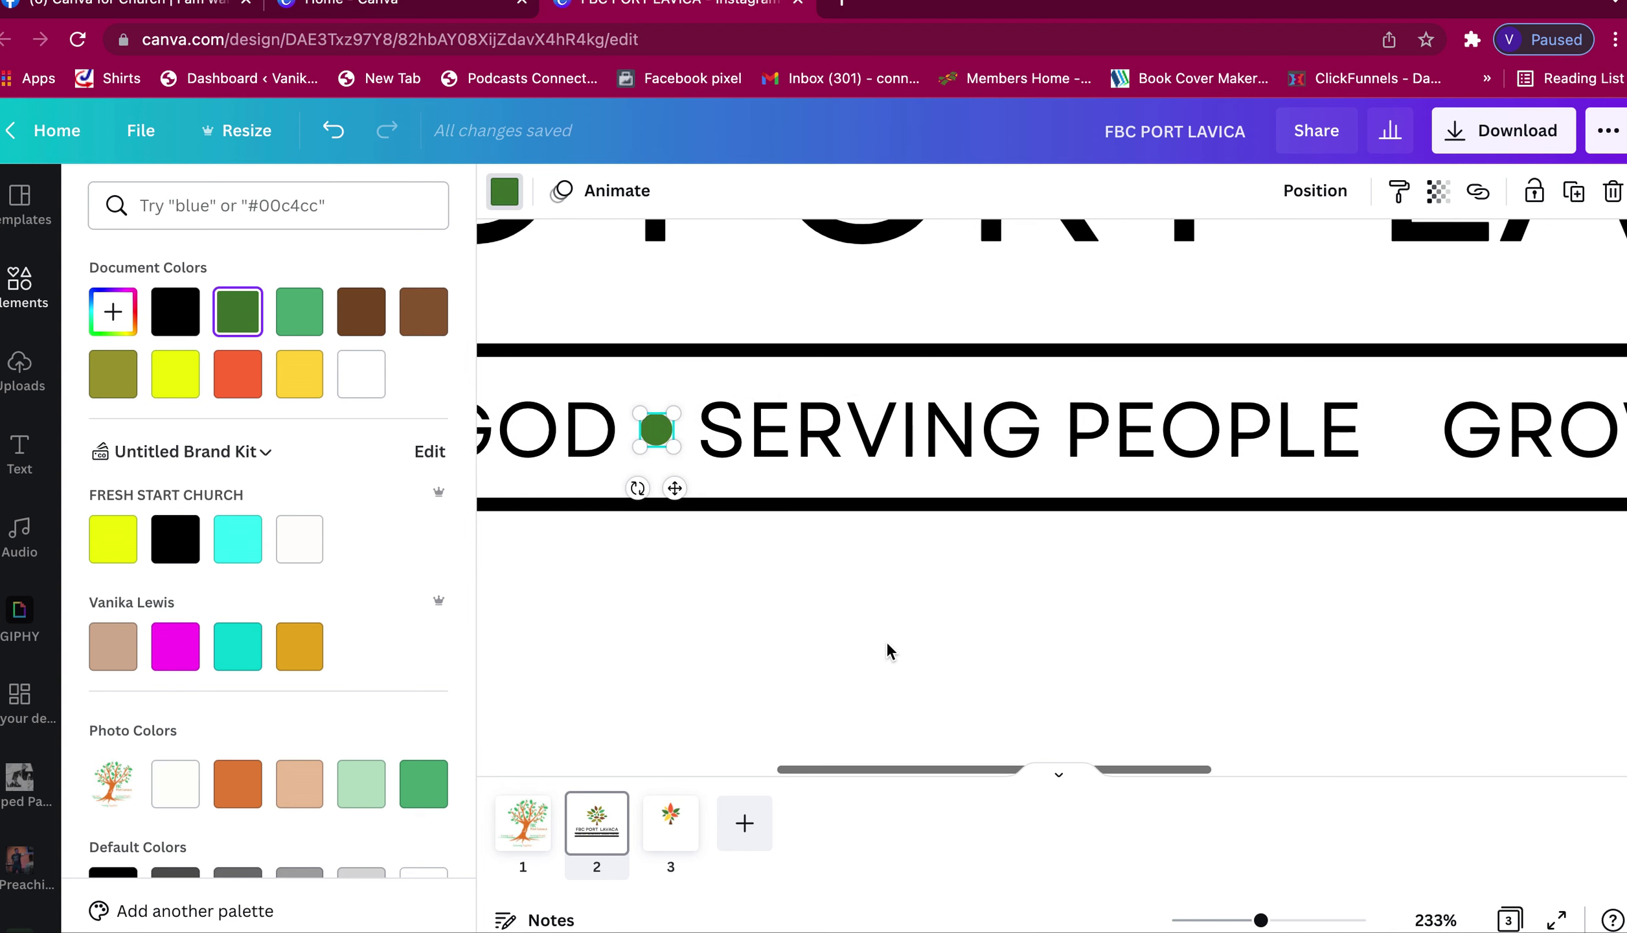
# - Duplicate the green dot and place the copy between PEOPLE and GROWING
pyautogui.click(1574, 192)
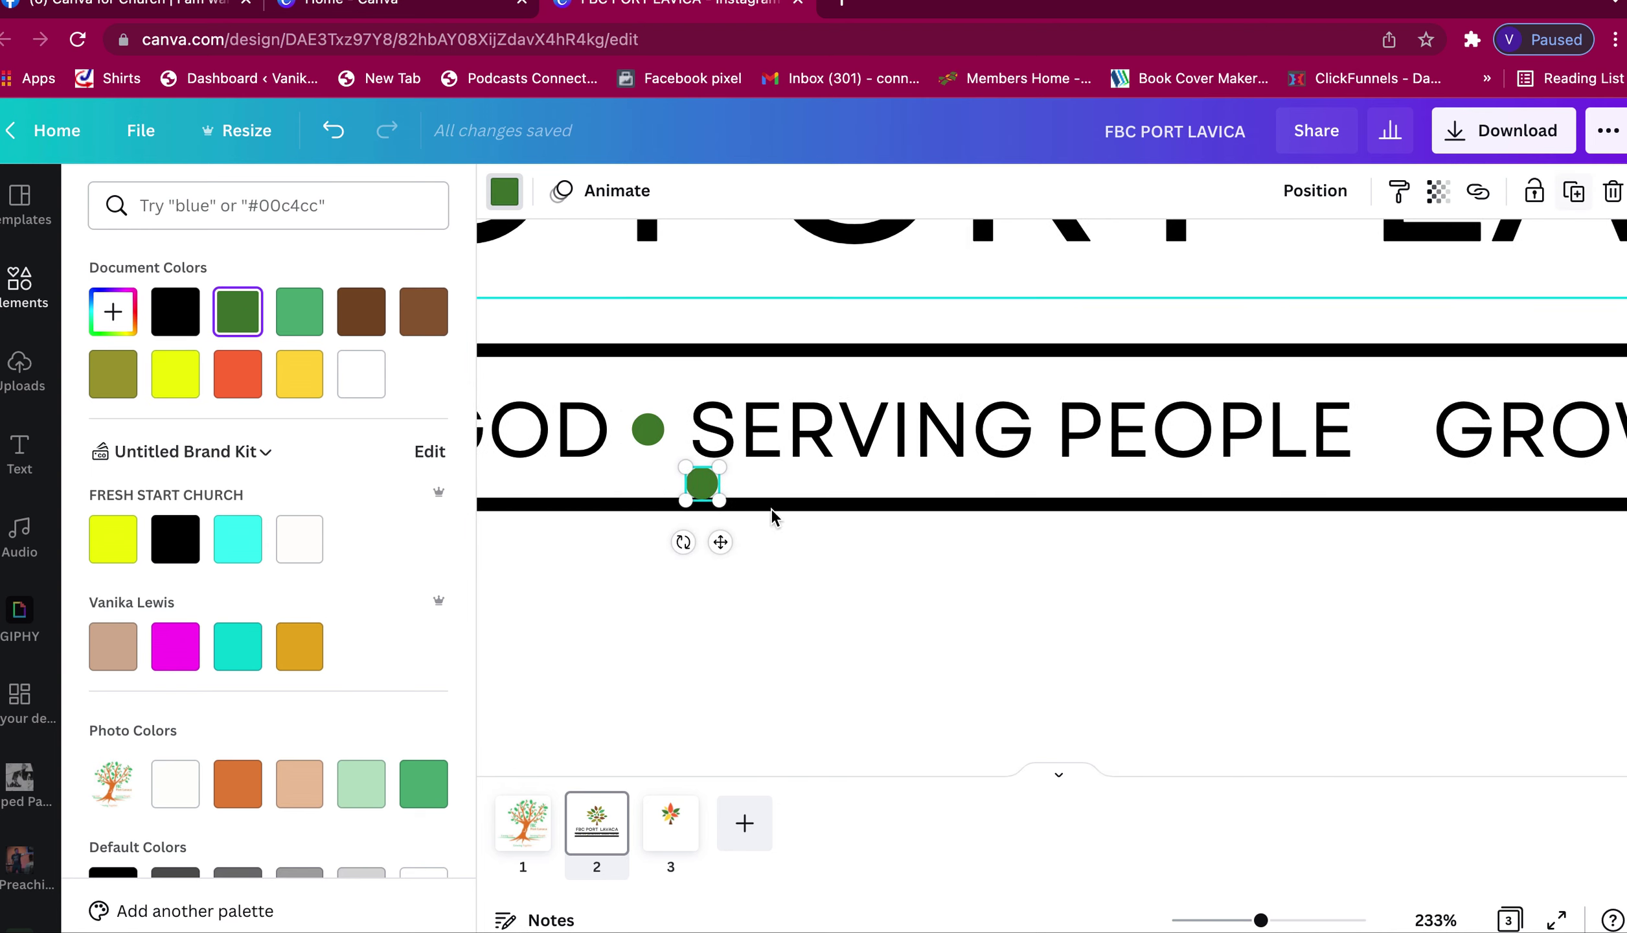
pyautogui.moveTo(722, 541); pyautogui.dragTo(1420, 487)
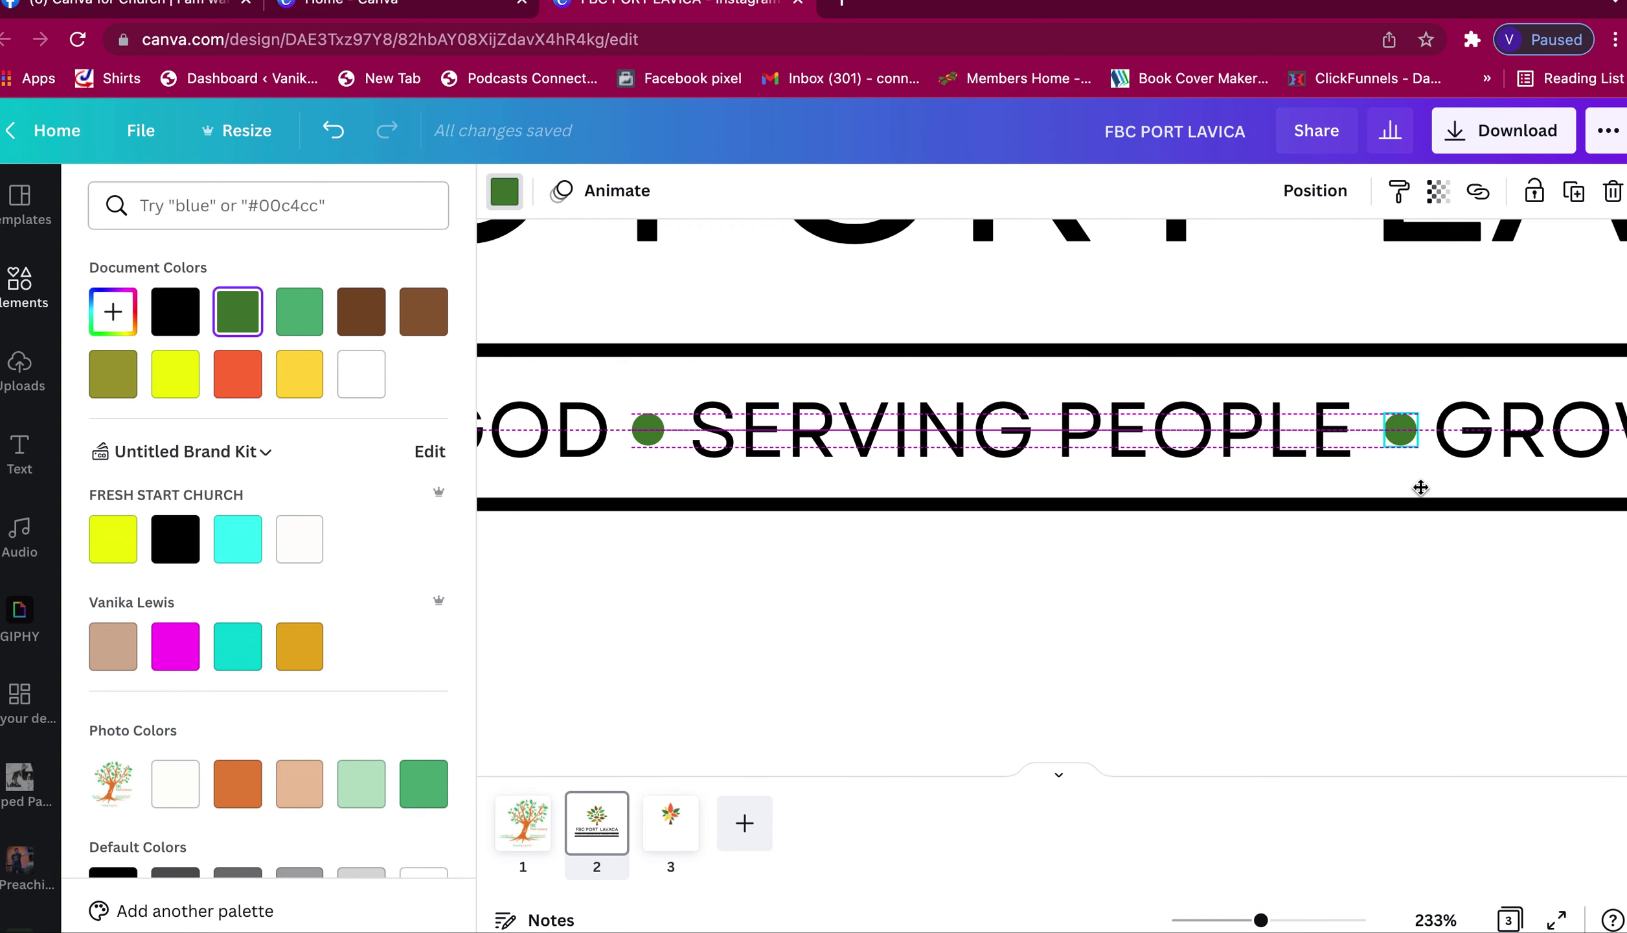
pyautogui.moveTo(1420, 487); pyautogui.dragTo(1418, 488)
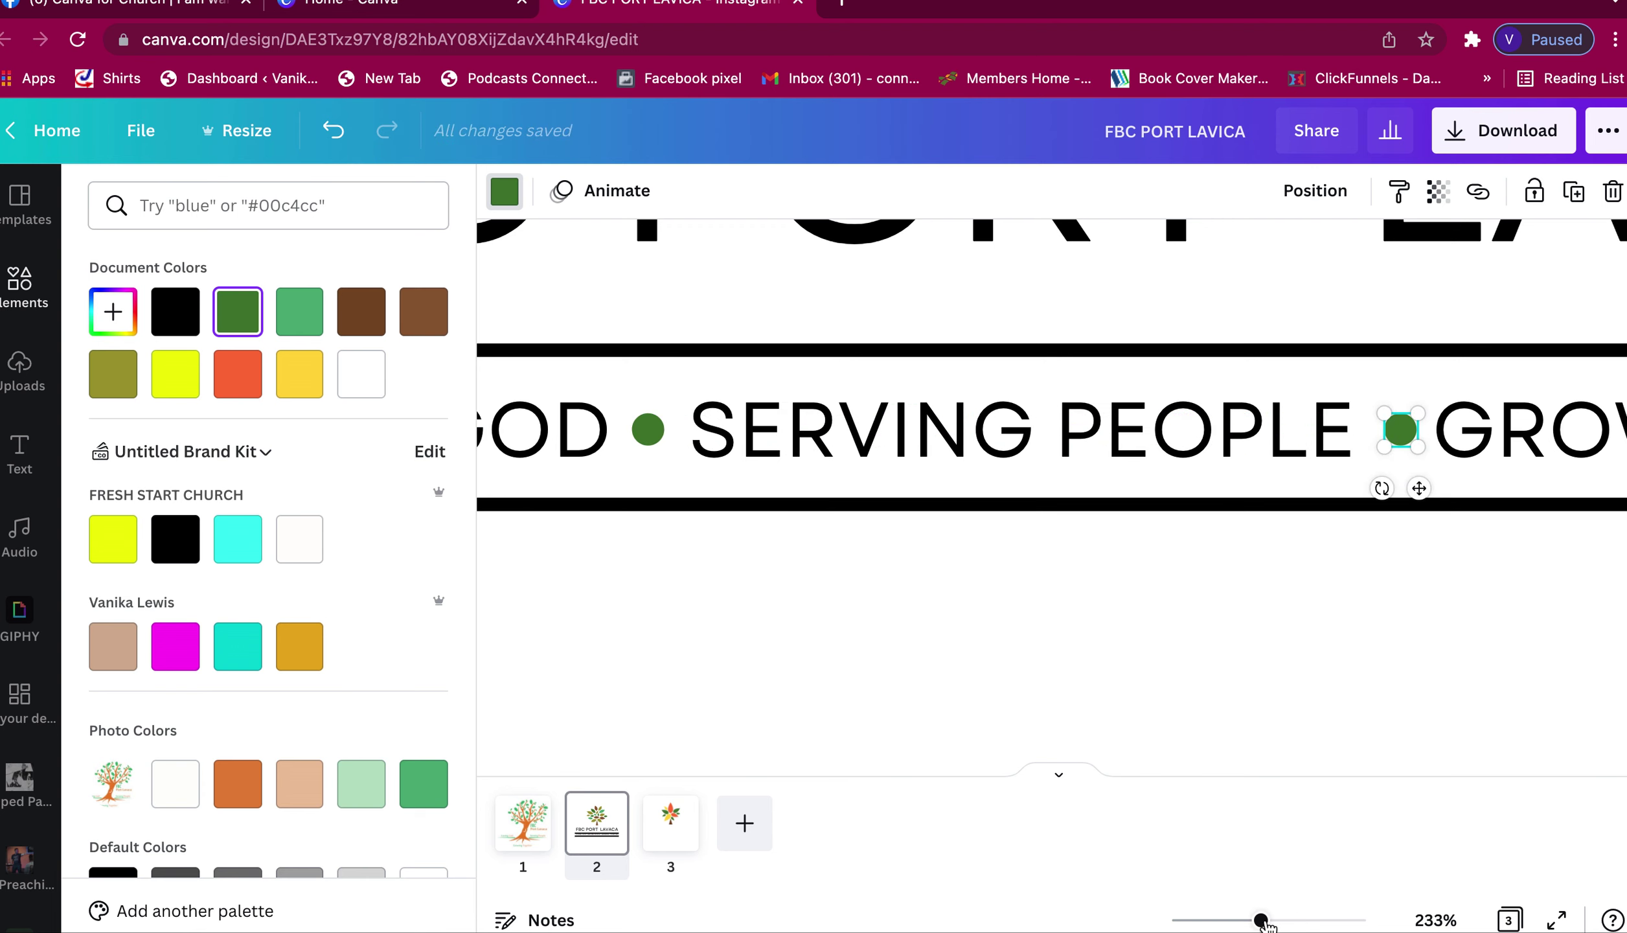
pyautogui.moveTo(1263, 921); pyautogui.dragTo(1187, 918)
# - Close the colour panel and compare the original page 1 logo with page 2
pyautogui.press('Escape')
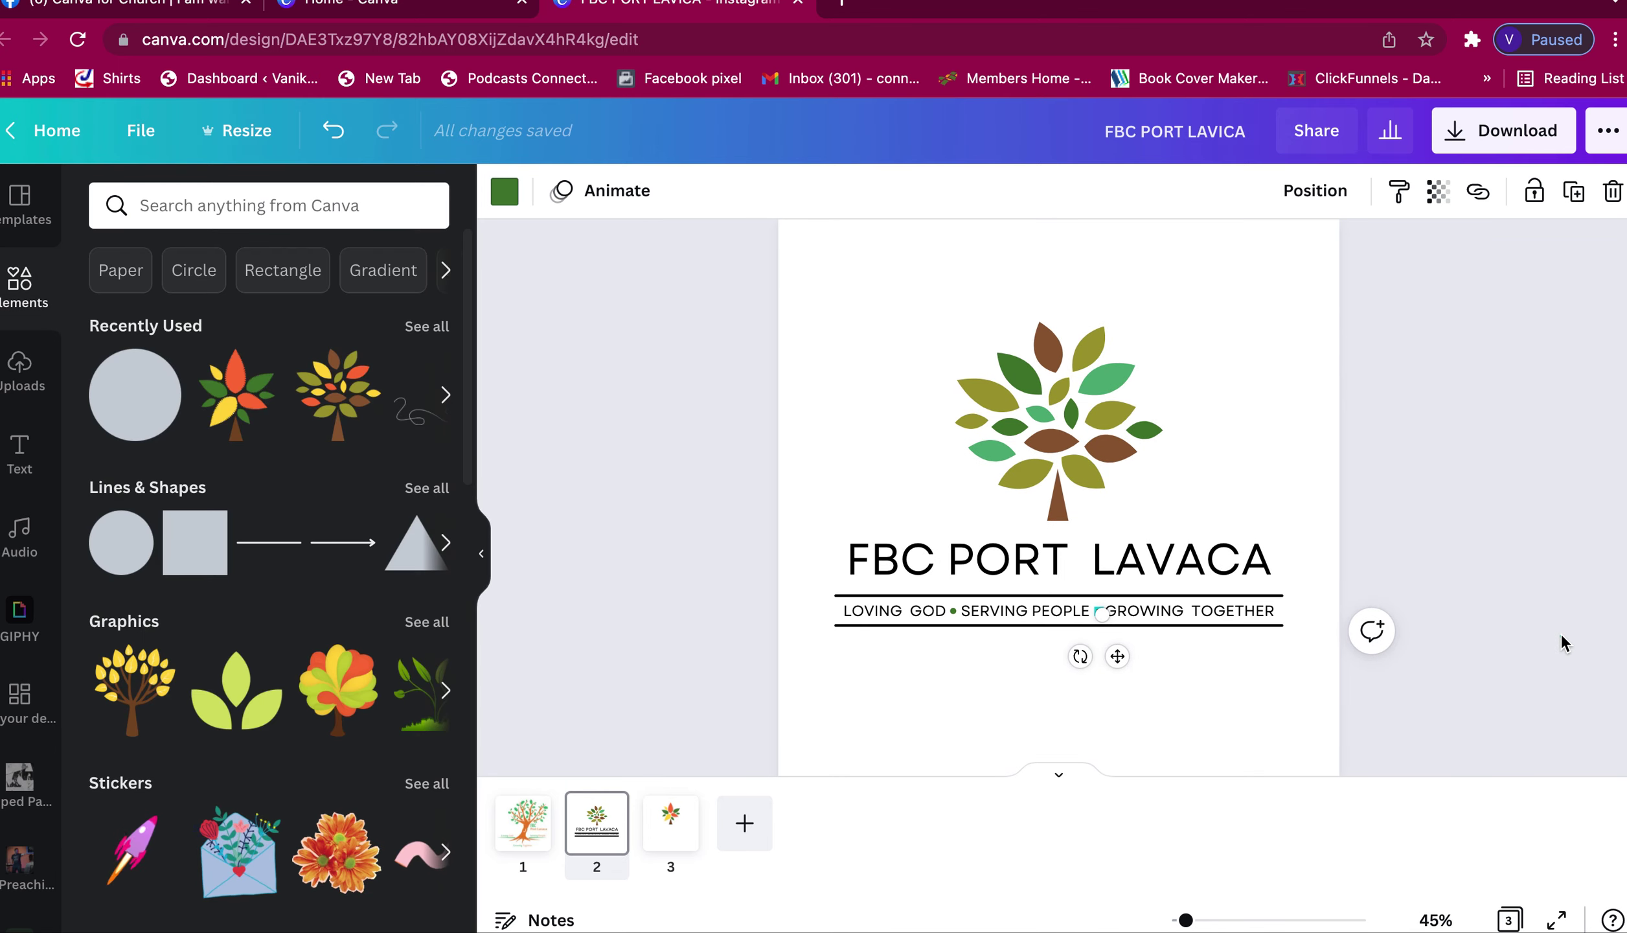
pyautogui.press('Escape')
pyautogui.click(538, 837)
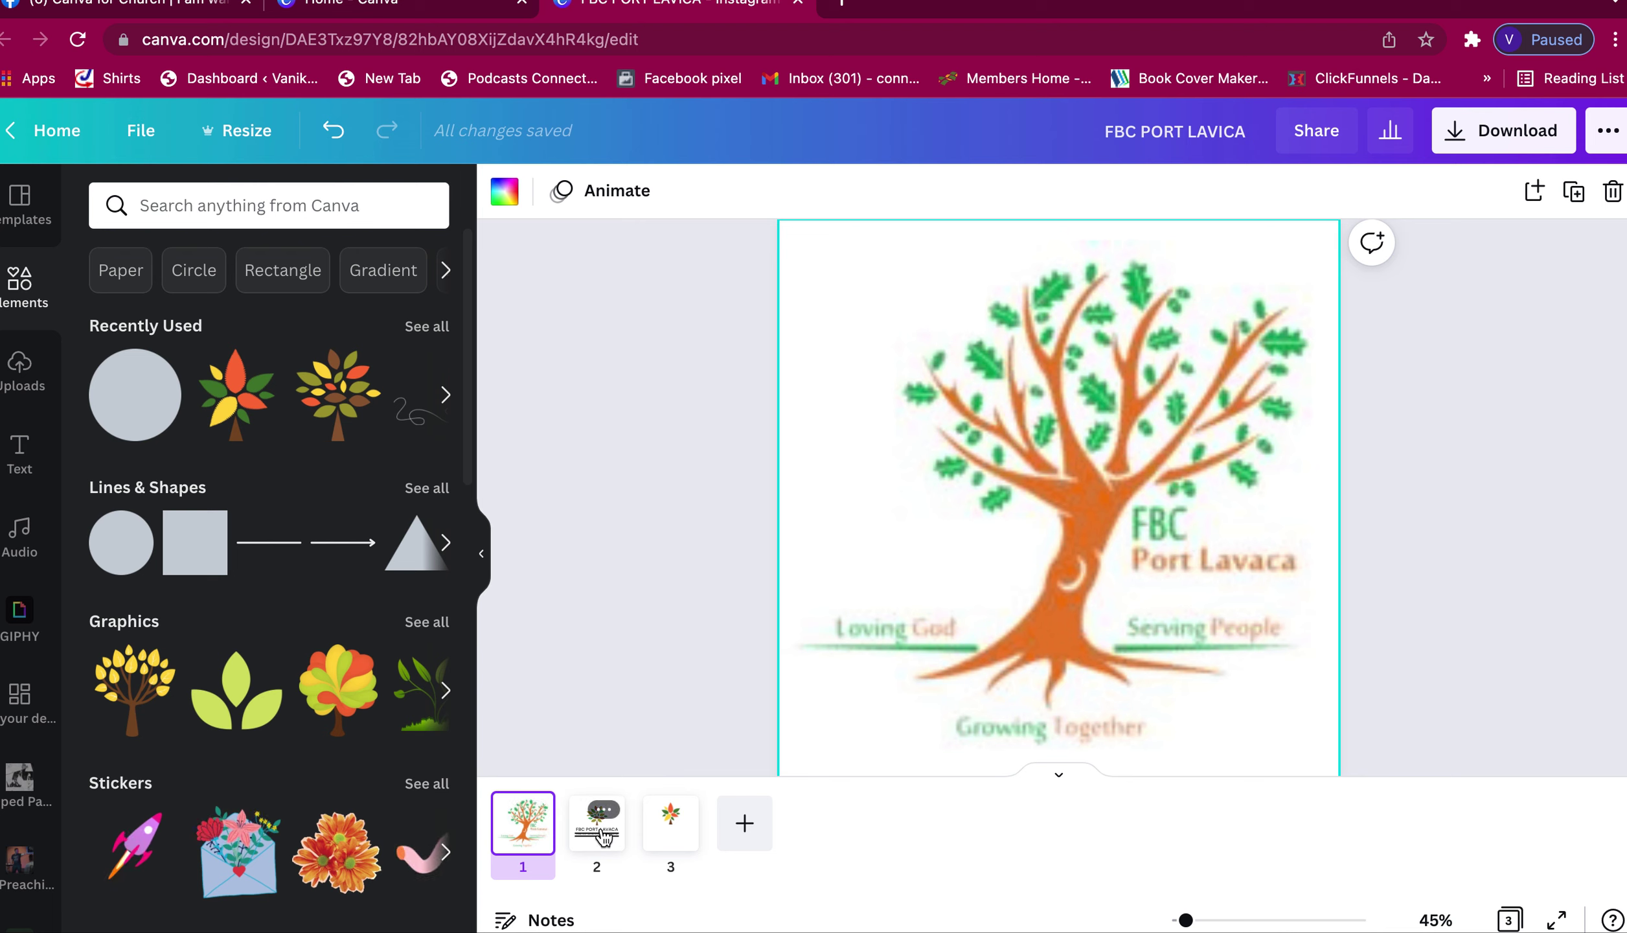
pyautogui.click(604, 837)
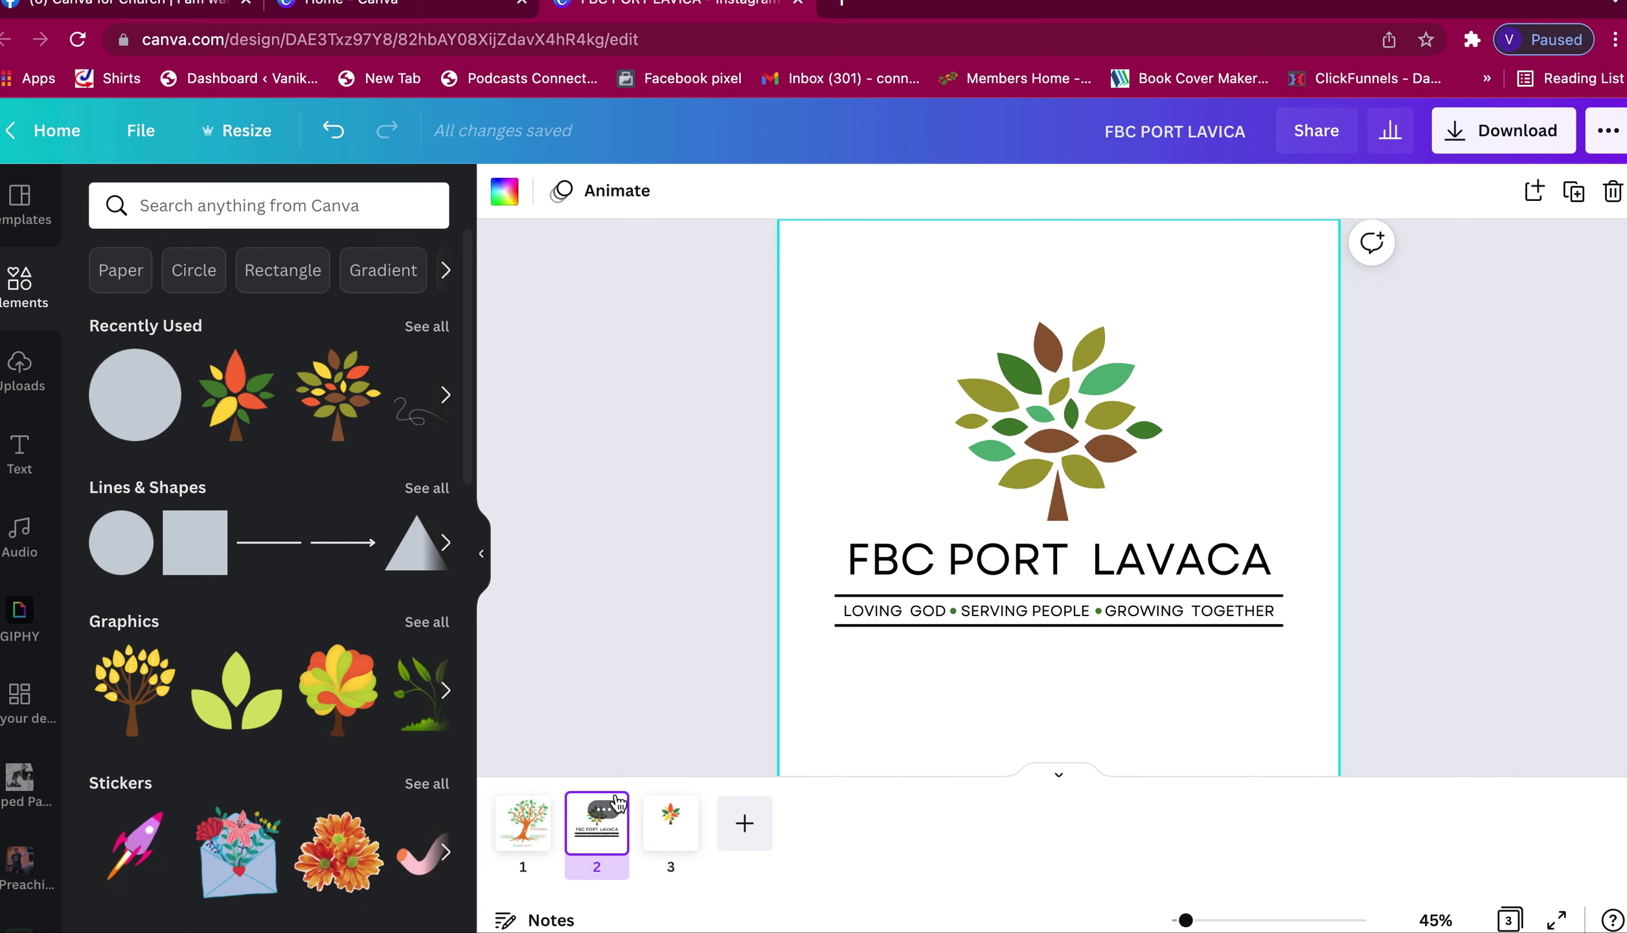
# - Duplicate page 2 and delete the tree from the new copy
pyautogui.click(609, 811)
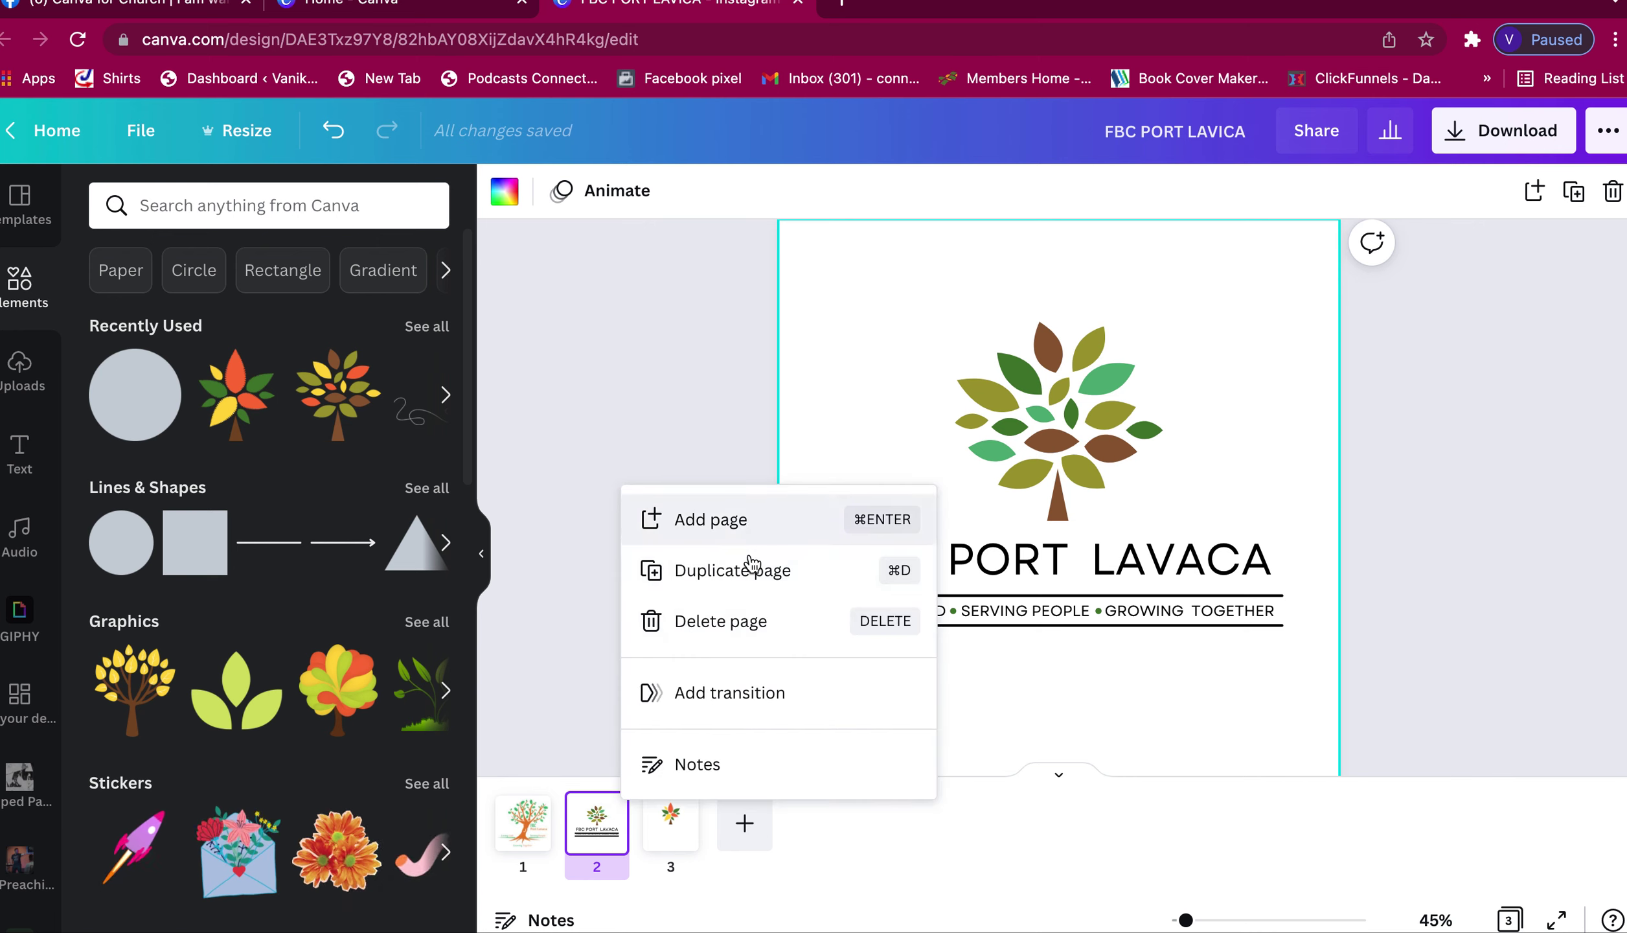
pyautogui.click(750, 571)
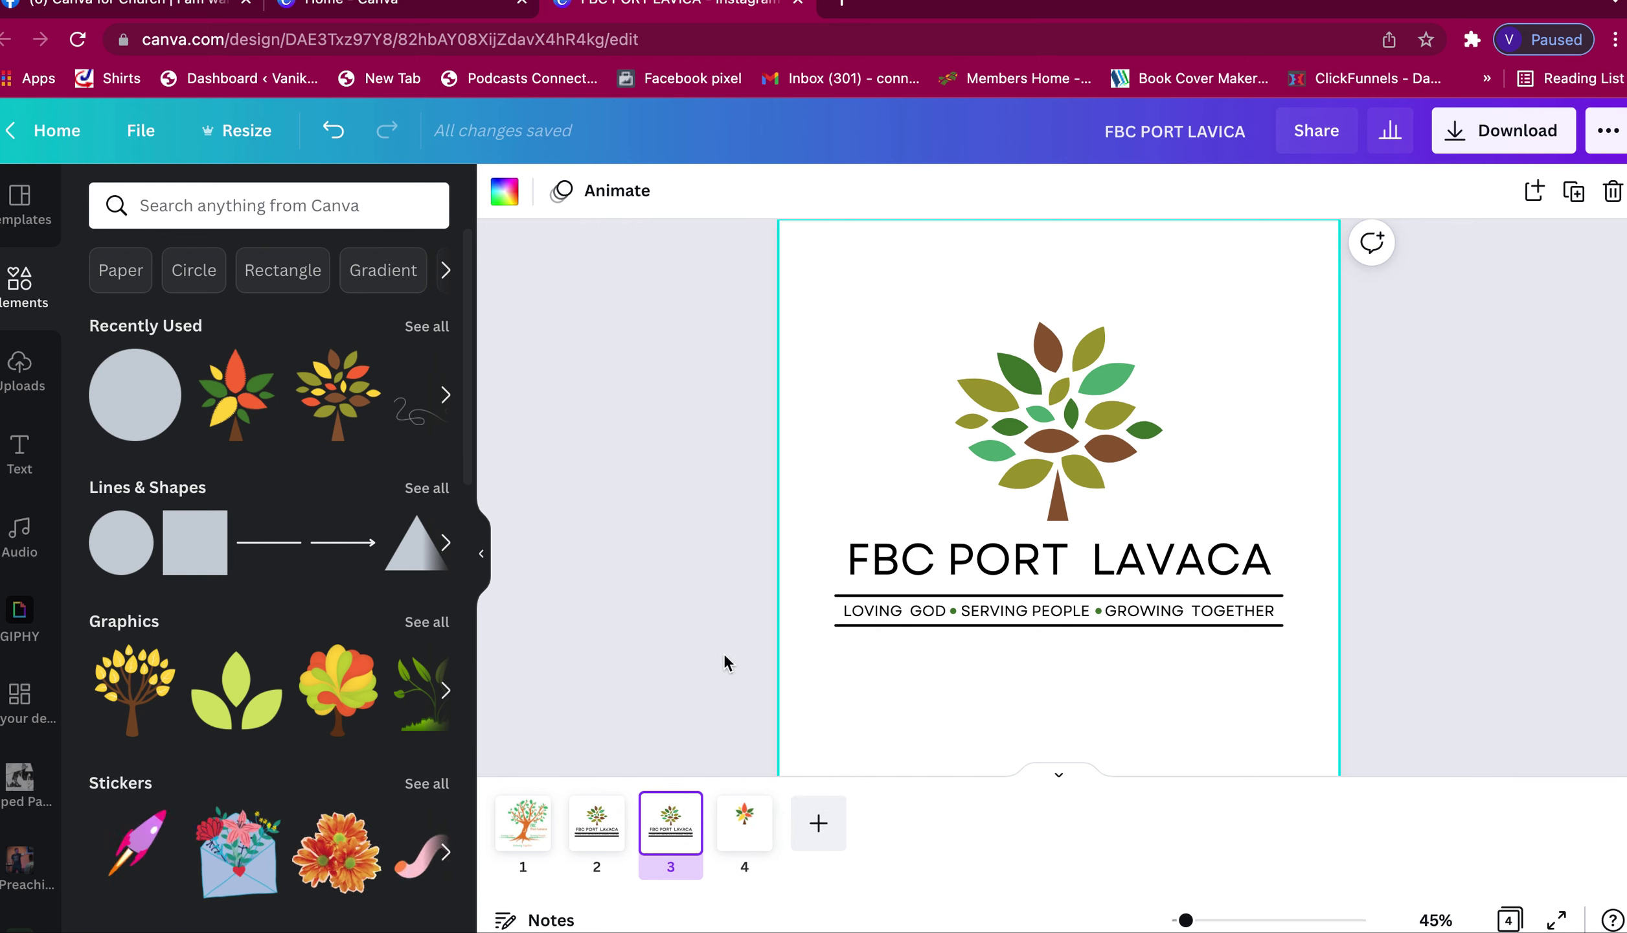
pyautogui.click(1057, 403)
pyautogui.press('Delete')
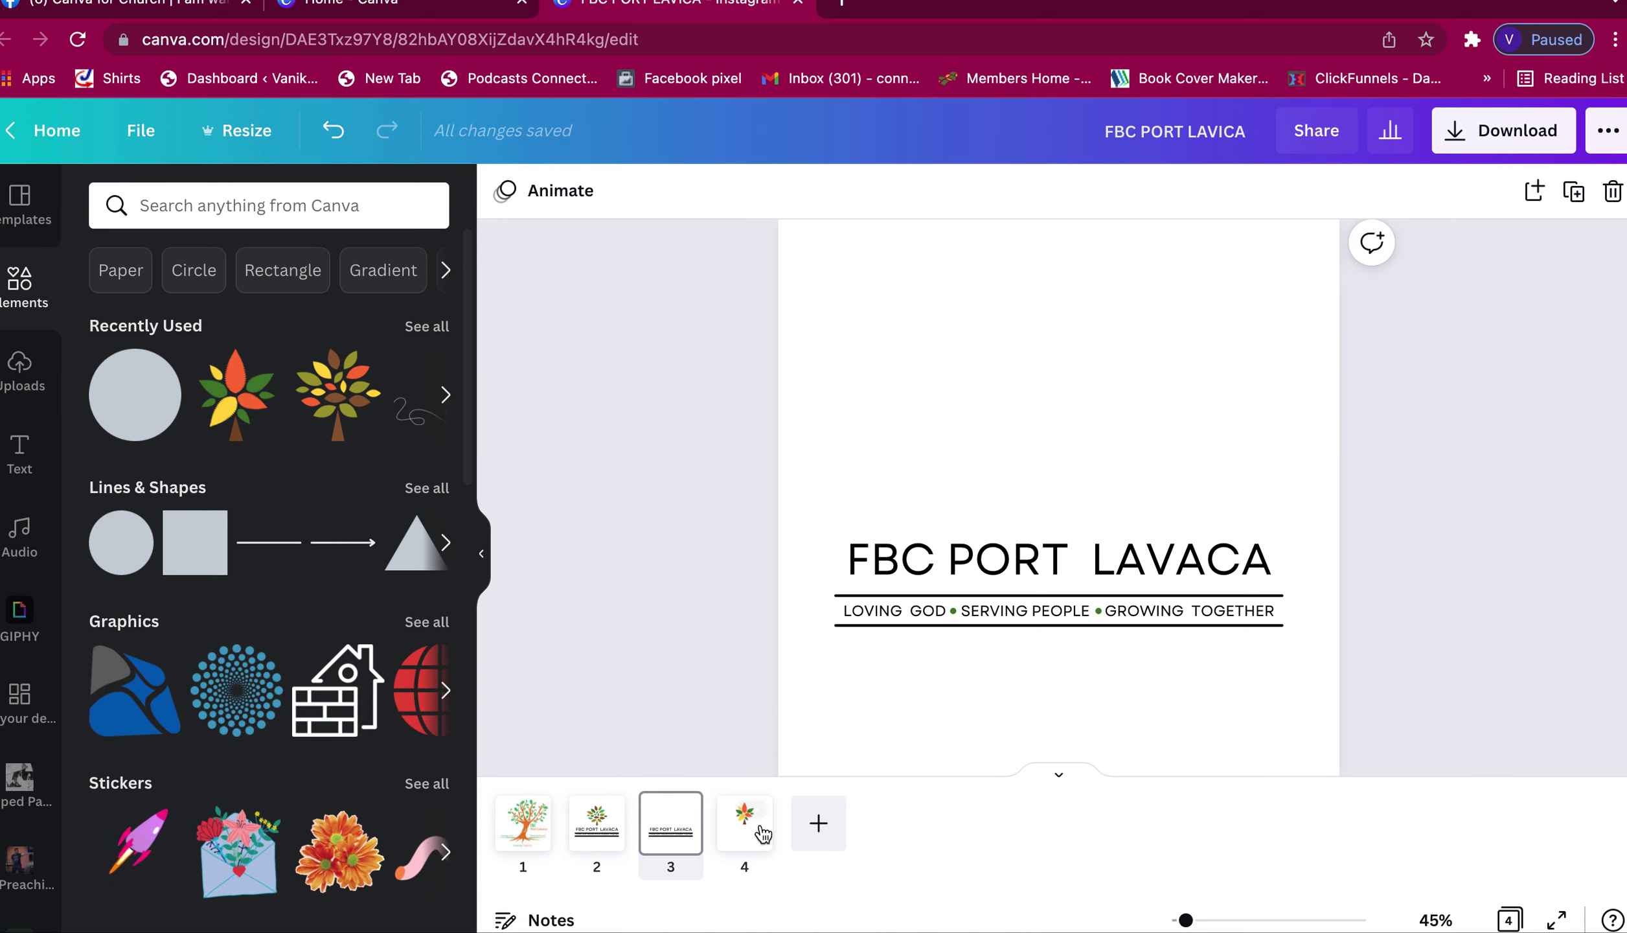
# - Copy the leafy tree from page 4 onto page 3 and crop off its bottom
pyautogui.click(750, 836)
pyautogui.click(1124, 401)
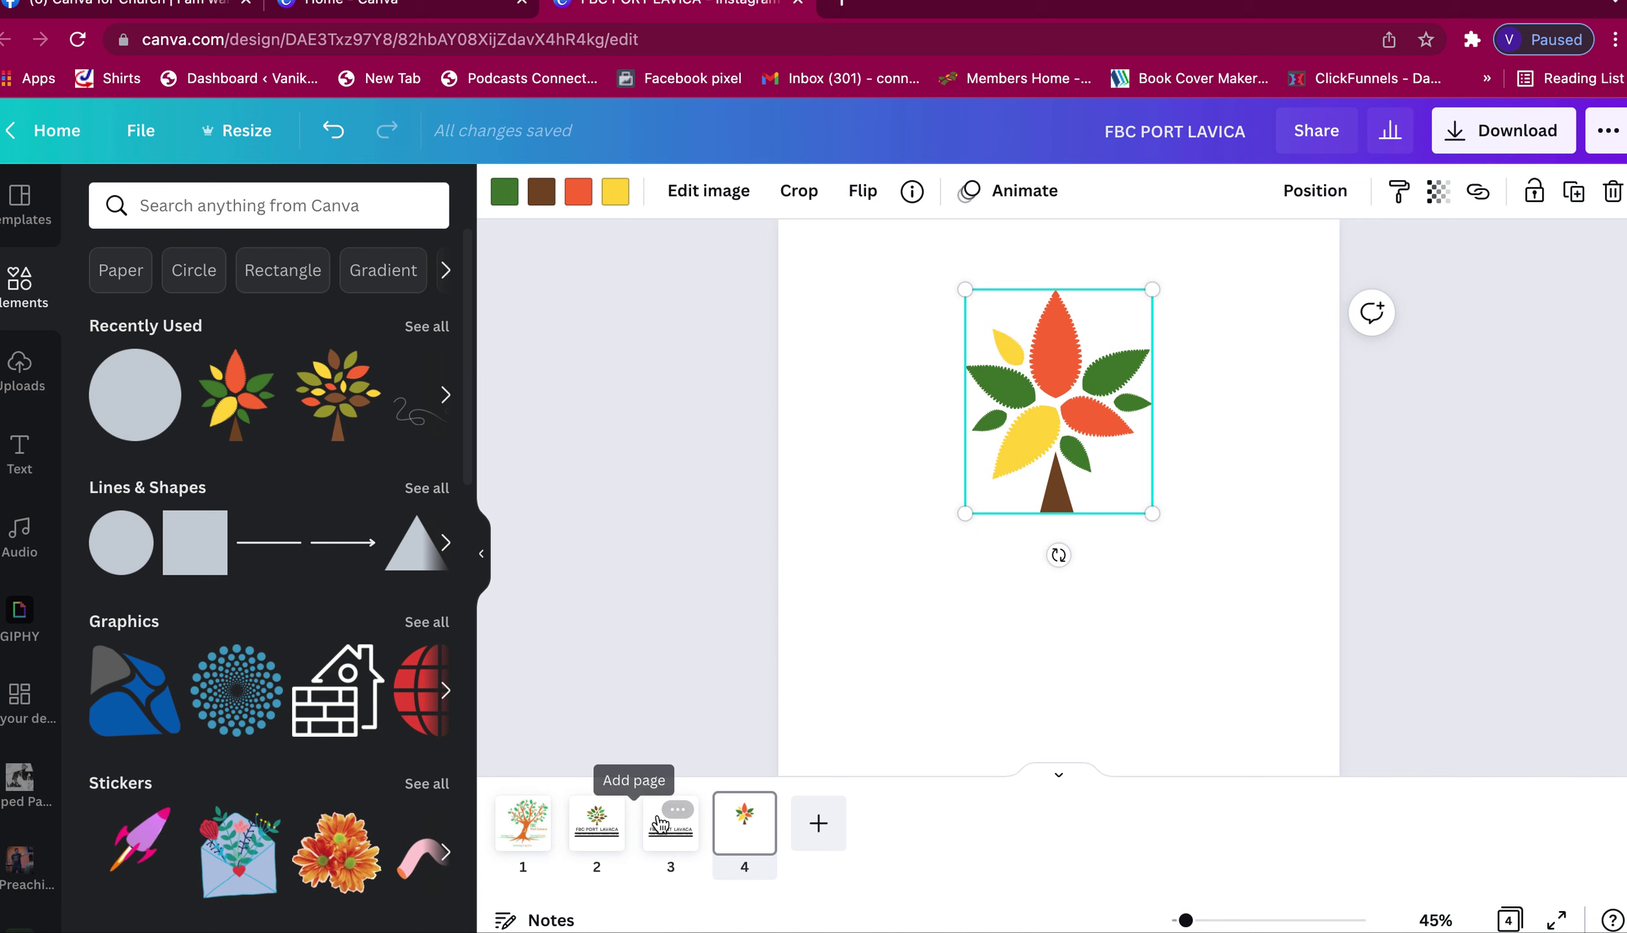
pyautogui.click(655, 822)
pyautogui.hotkey('ctrl', 'v')
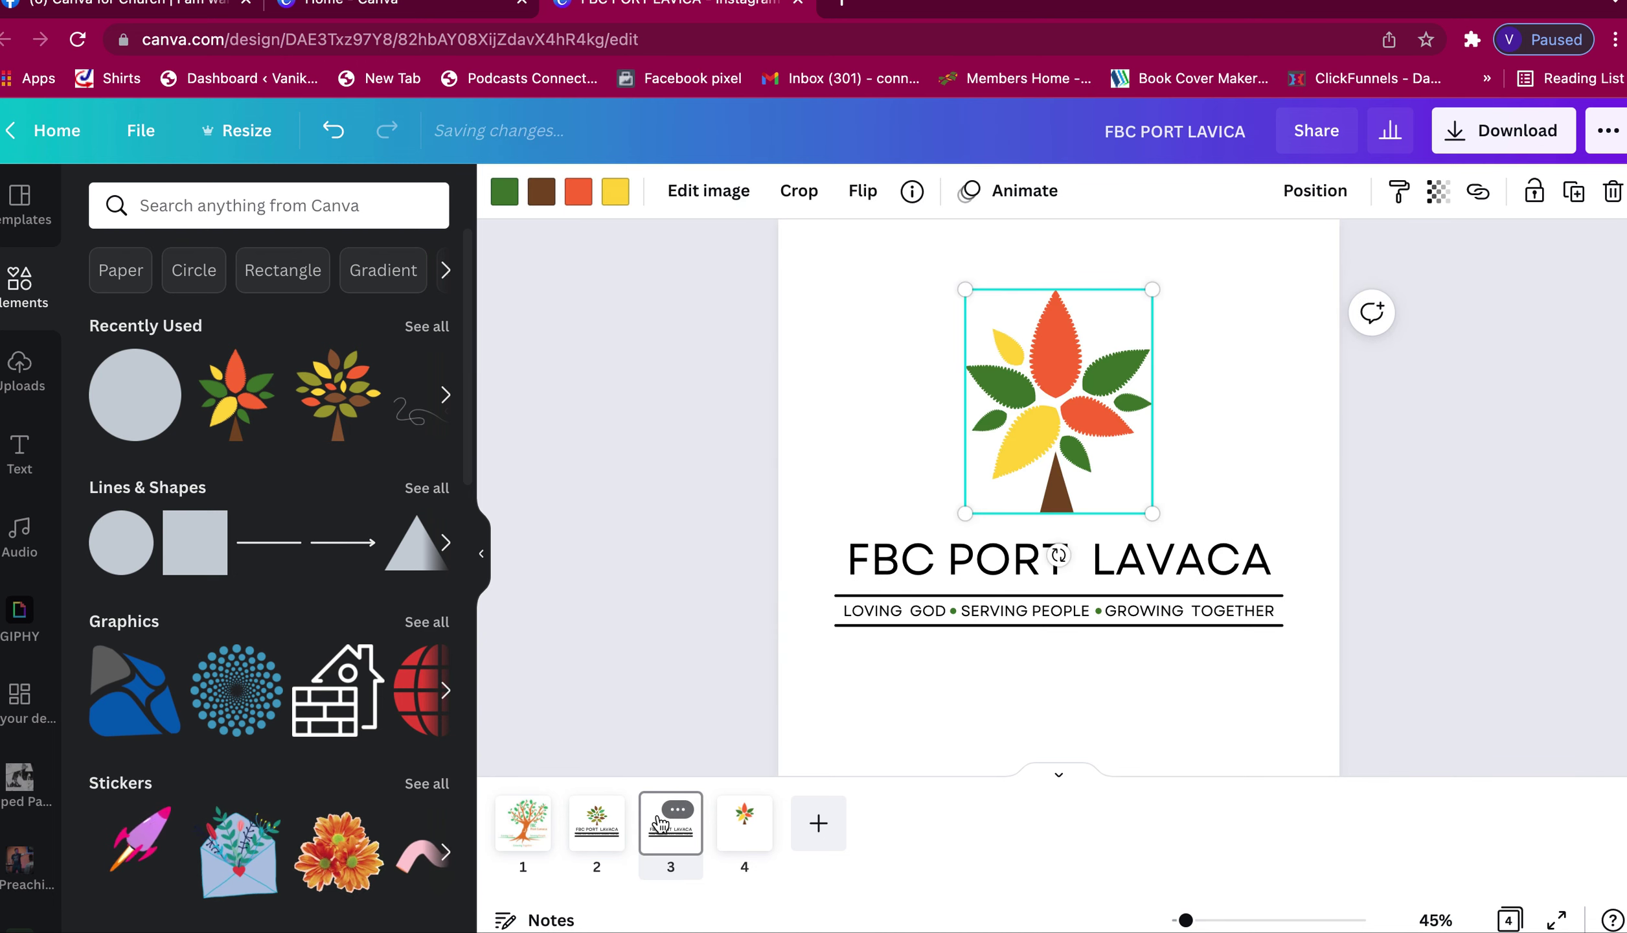
pyautogui.click(797, 189)
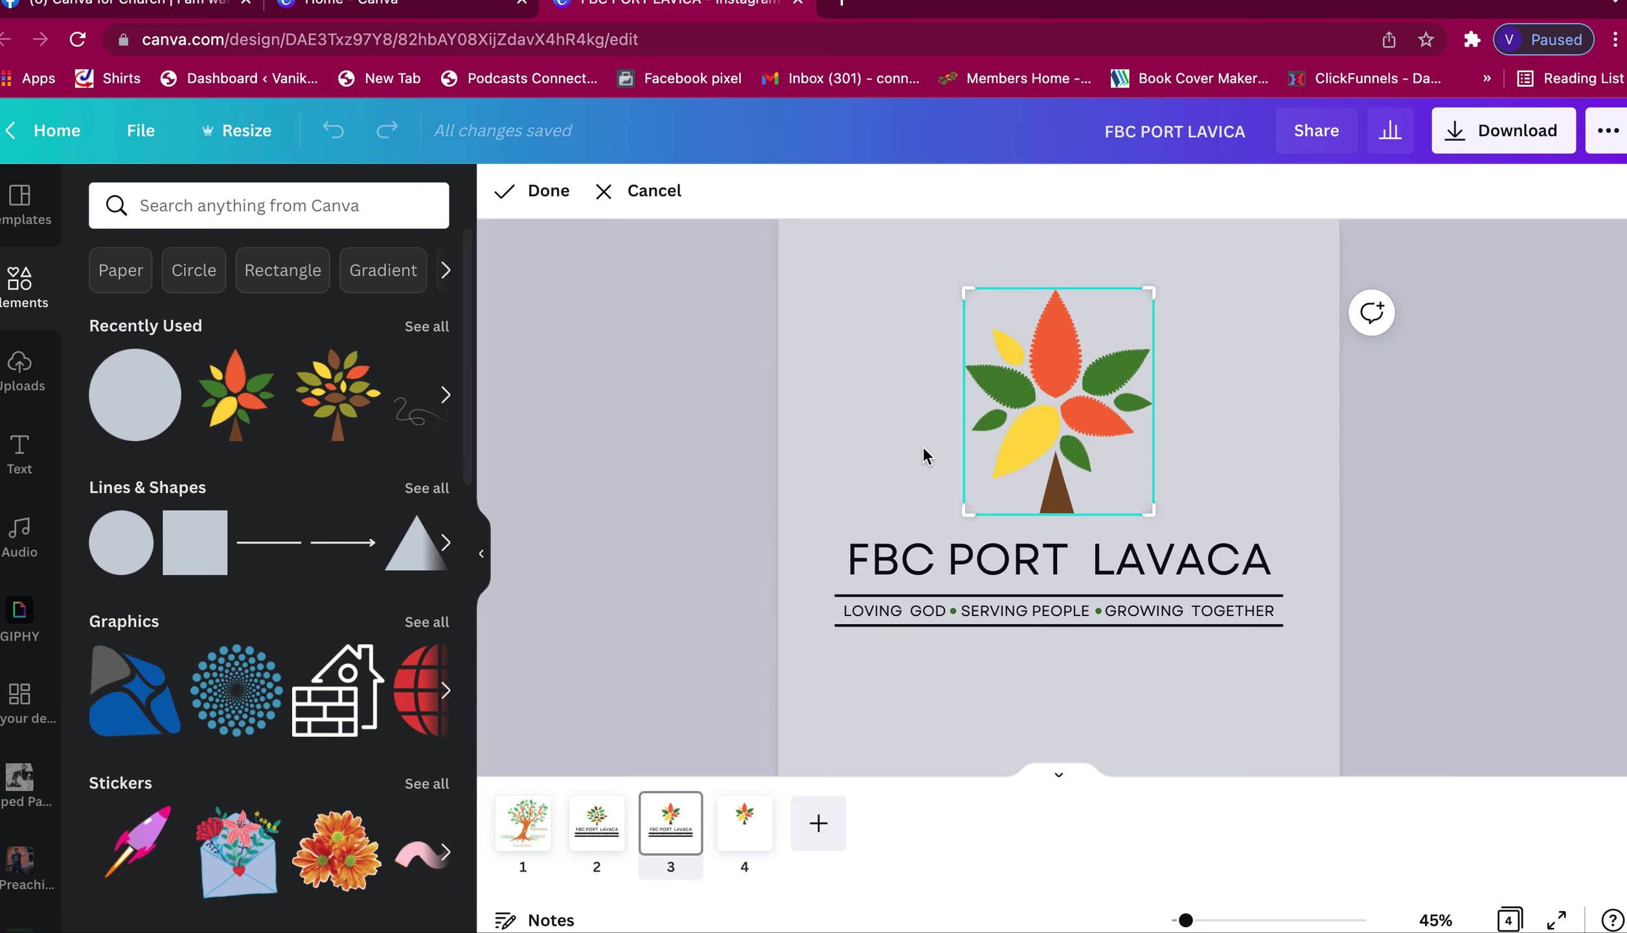
pyautogui.moveTo(1151, 513); pyautogui.dragTo(1158, 488)
pyautogui.click(1276, 453)
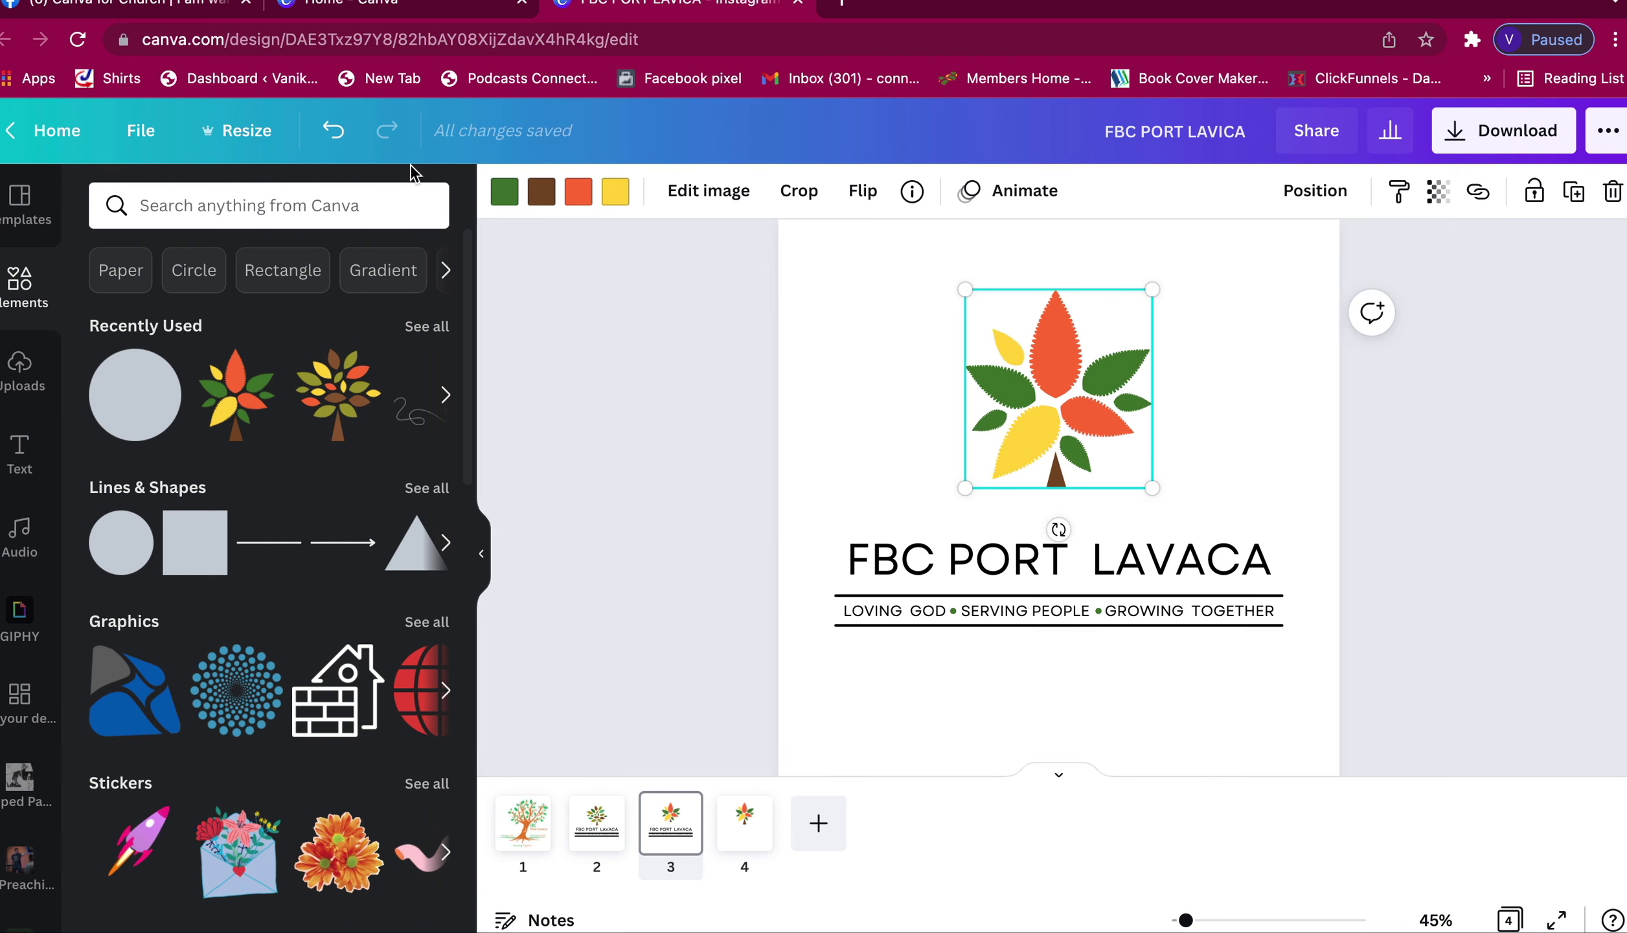
# - Recolour the orange leaves light green and the yellow leaves olive, then shrink the tree above the name
pyautogui.click(577, 191)
pyautogui.click(249, 308)
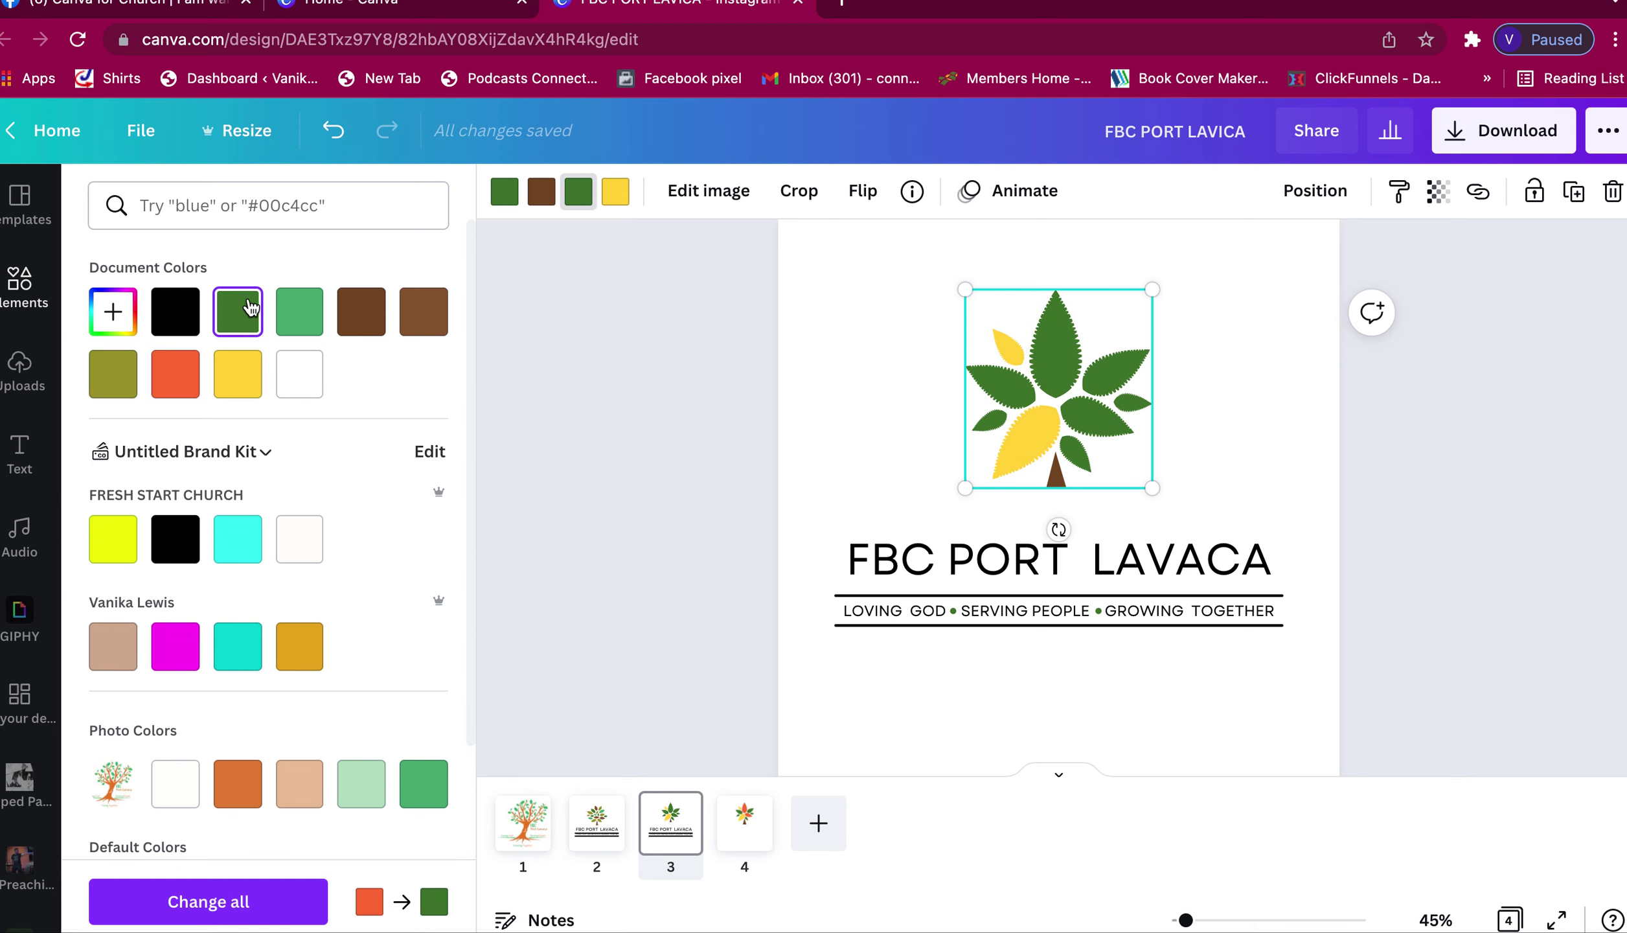
pyautogui.click(299, 311)
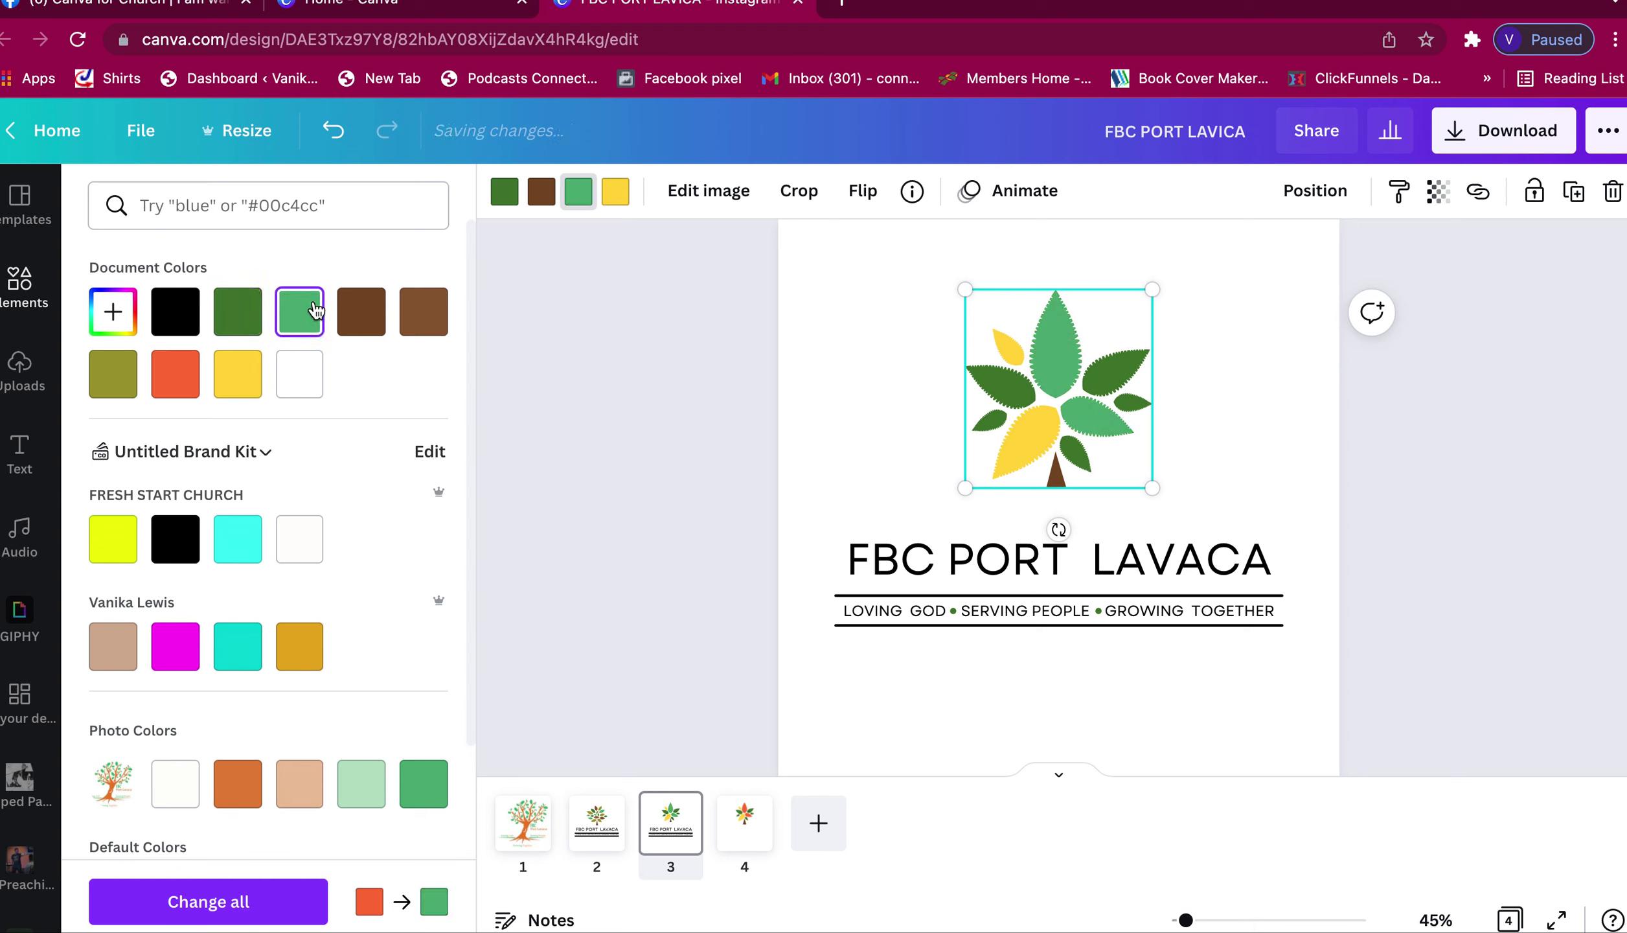
pyautogui.click(616, 191)
pyautogui.click(113, 374)
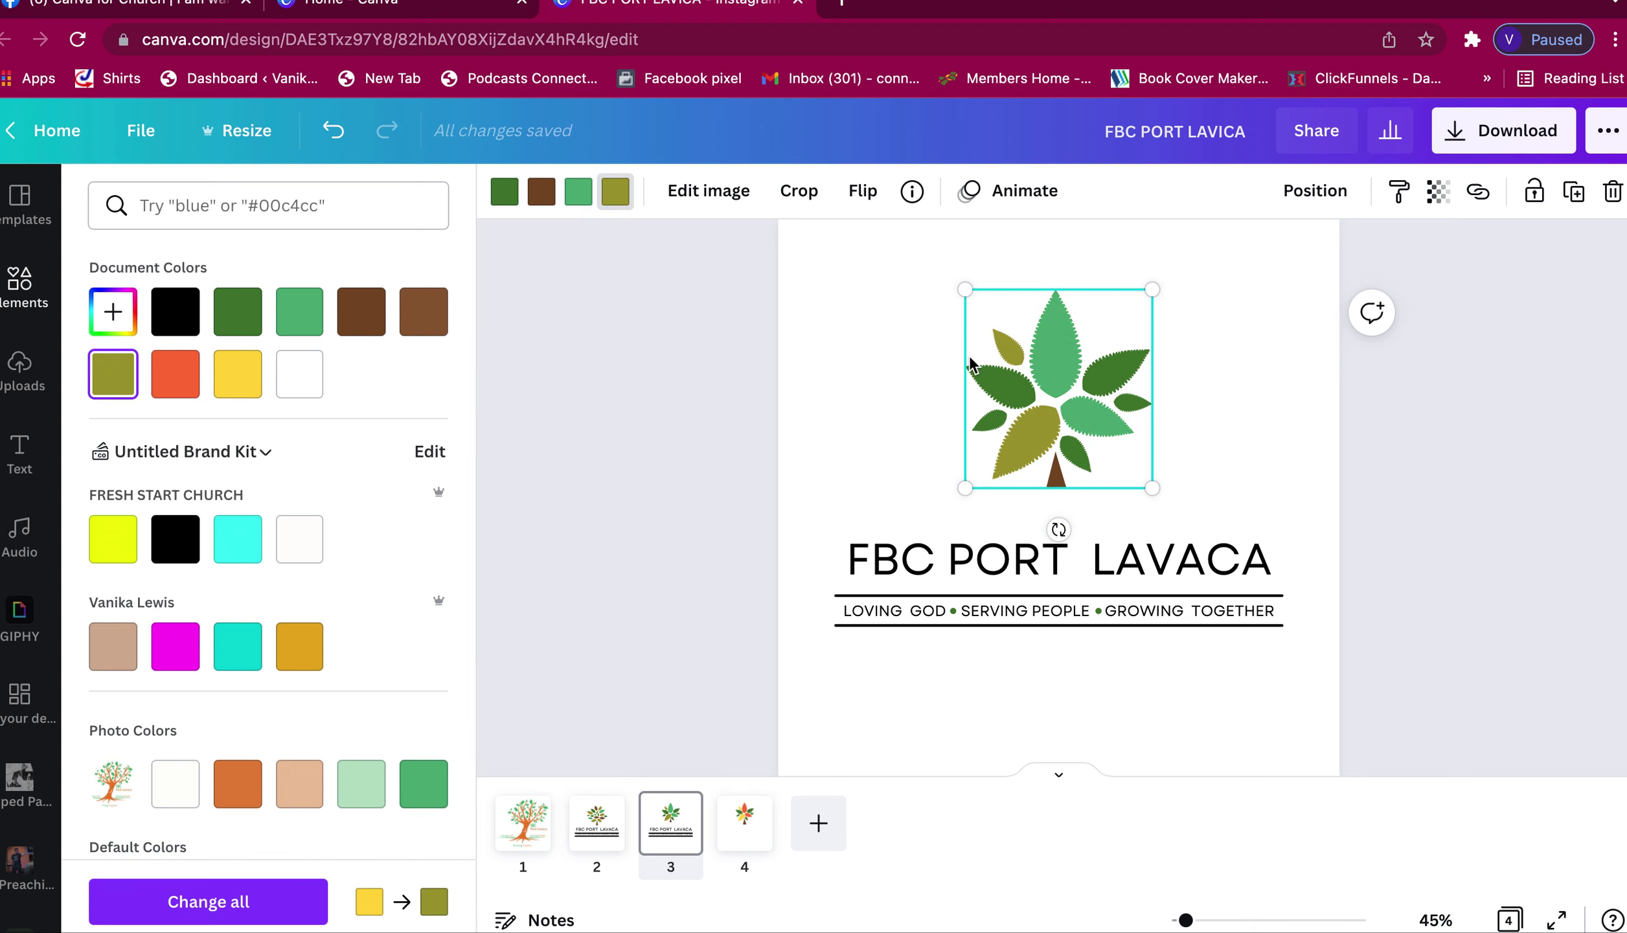
pyautogui.moveTo(1149, 291); pyautogui.dragTo(1075, 442)
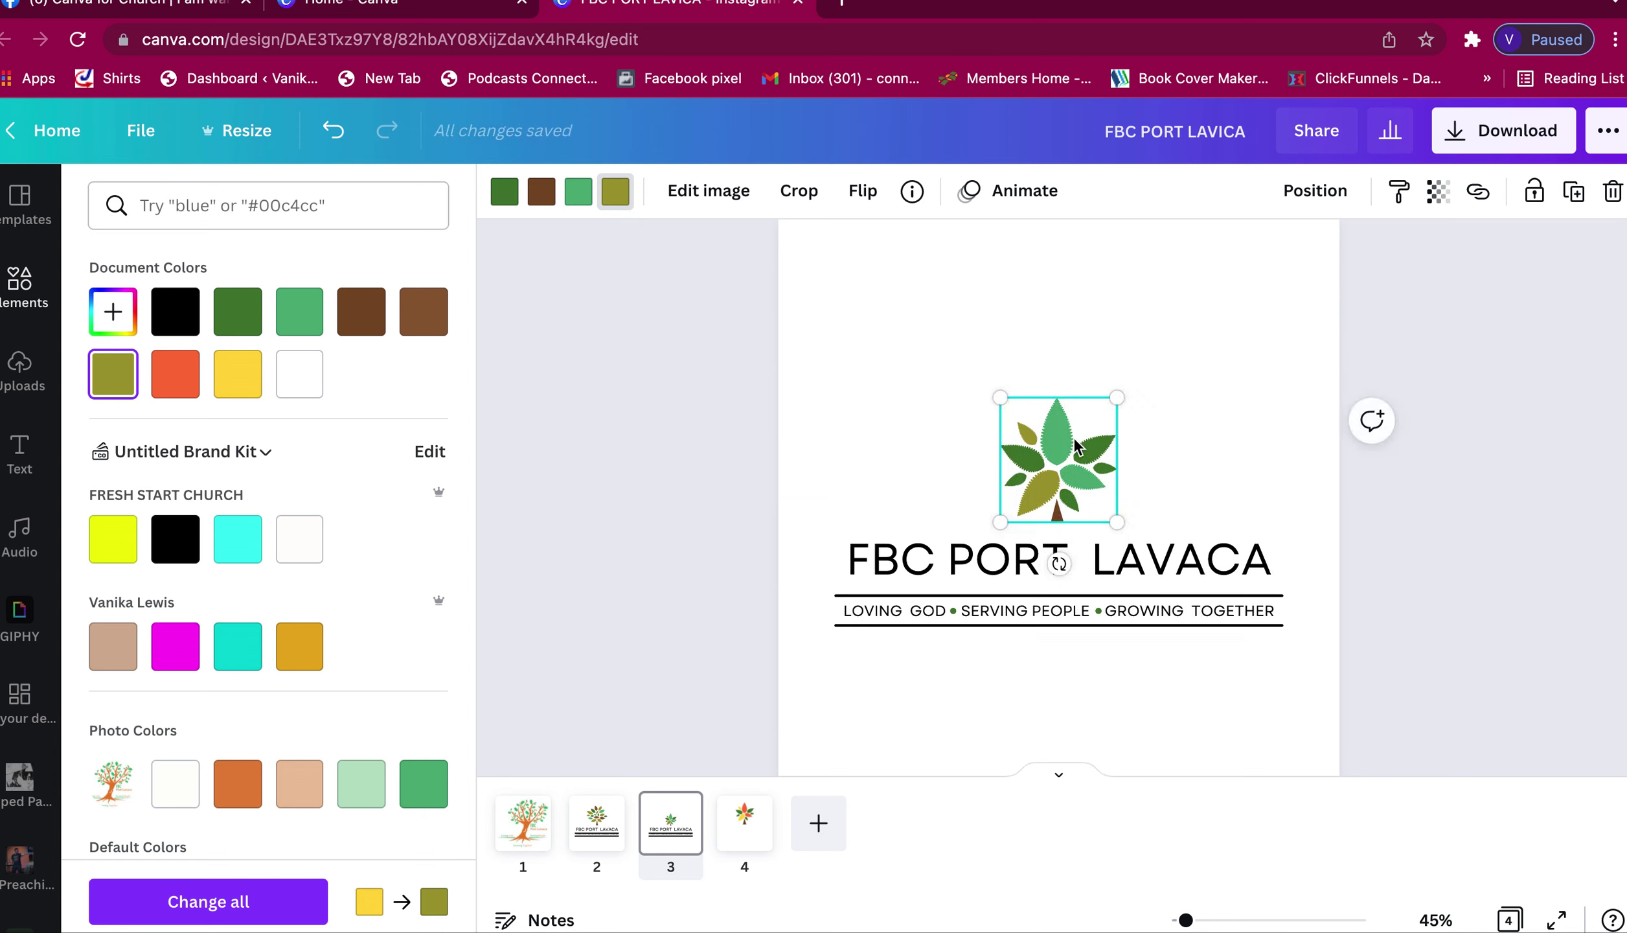
pyautogui.press('Escape')
# - Duplicate the leaf-tree logo page 3 into a new page 4
pyautogui.click(1566, 486)
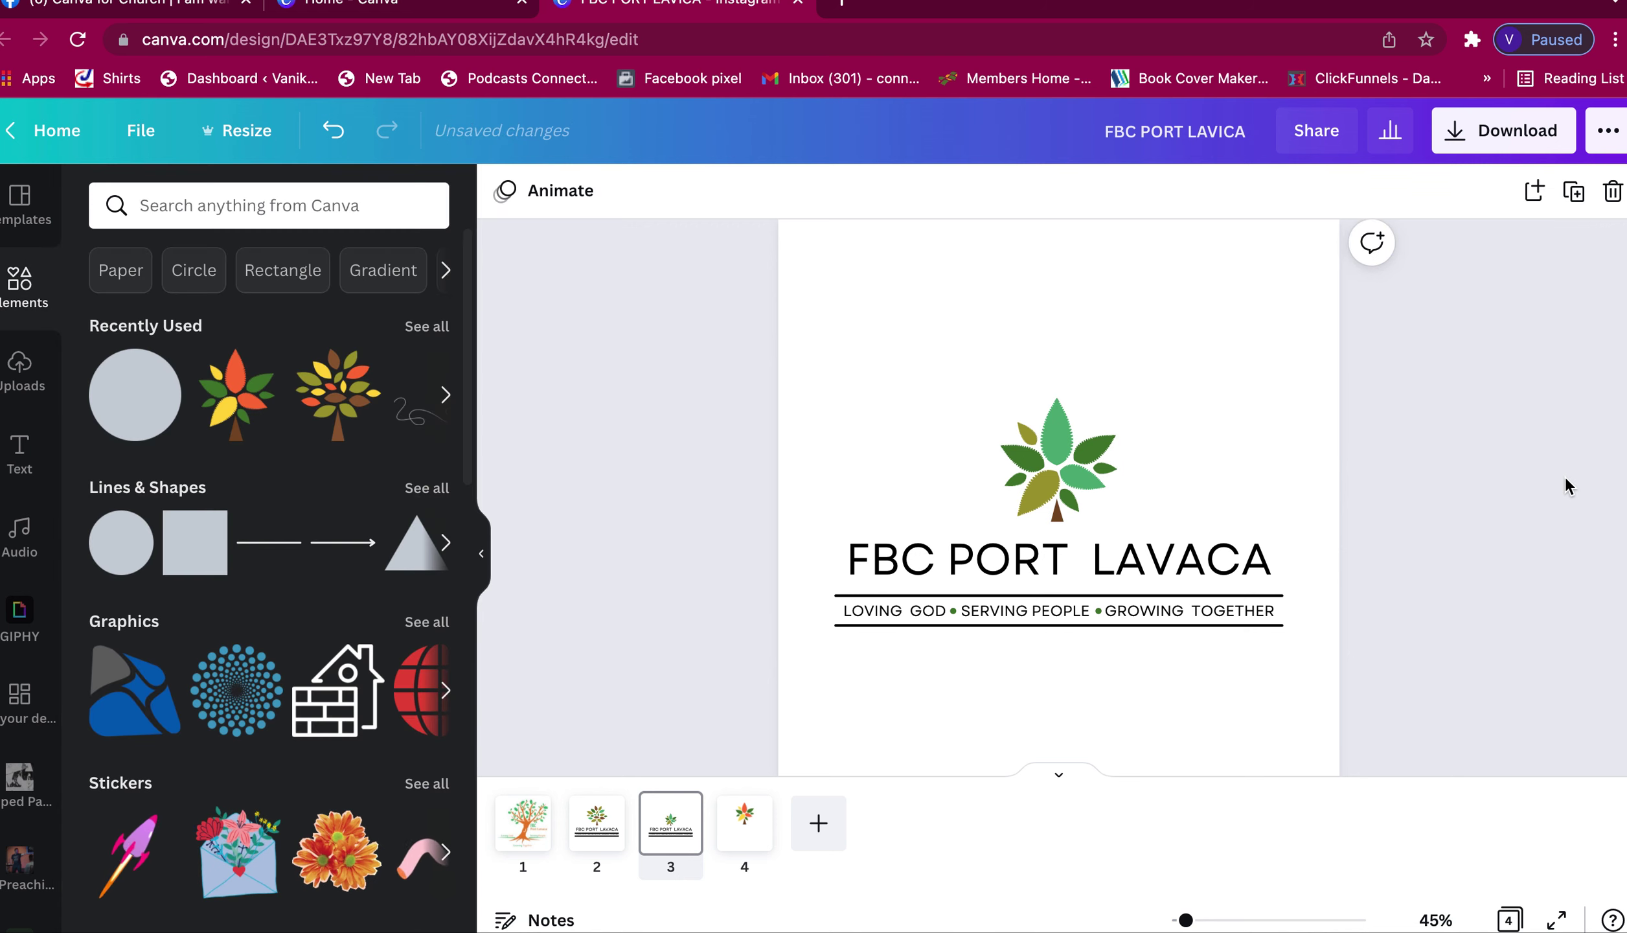
pyautogui.scroll(-1, 1448, 568)
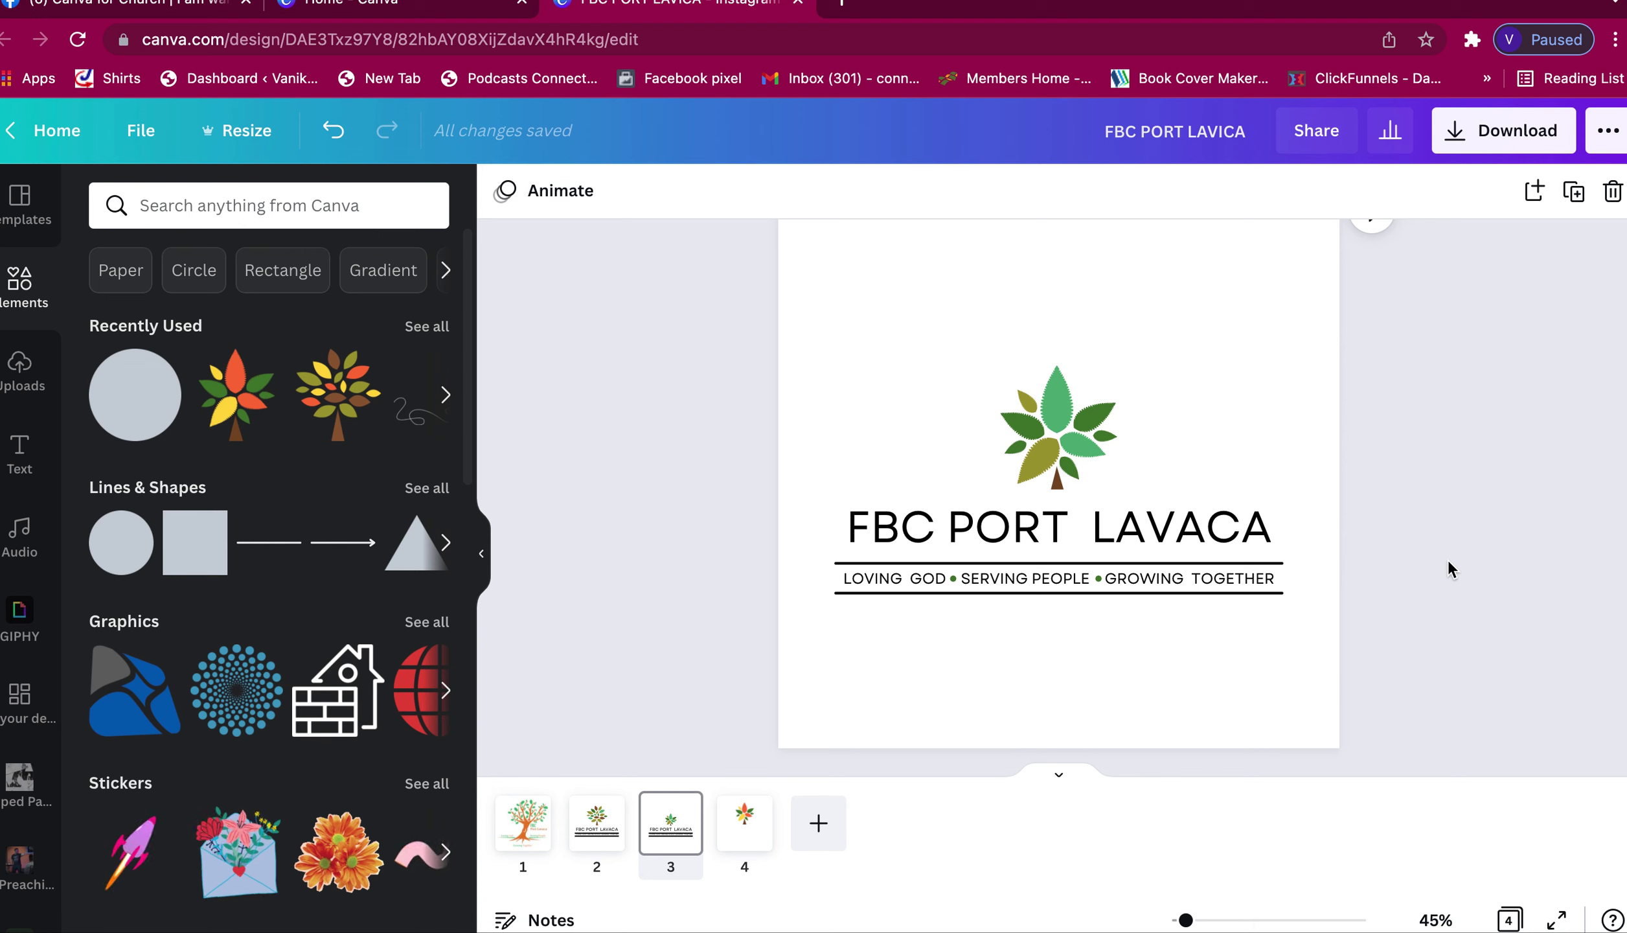
pyautogui.moveTo(669, 866)
pyautogui.click(684, 813)
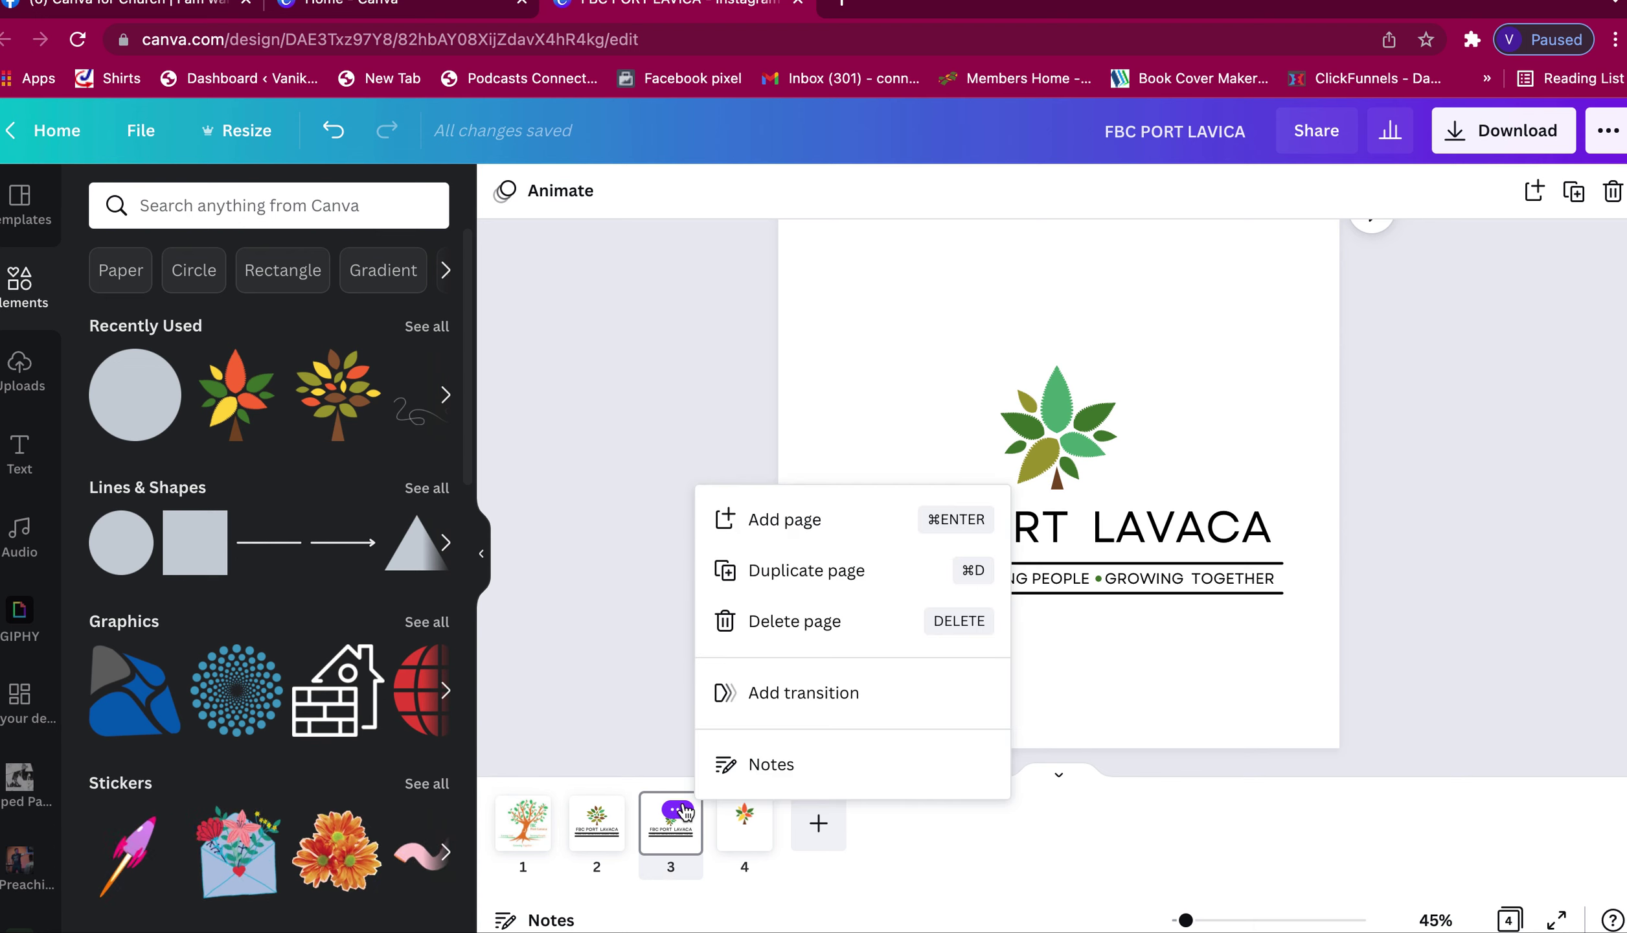
pyautogui.click(769, 591)
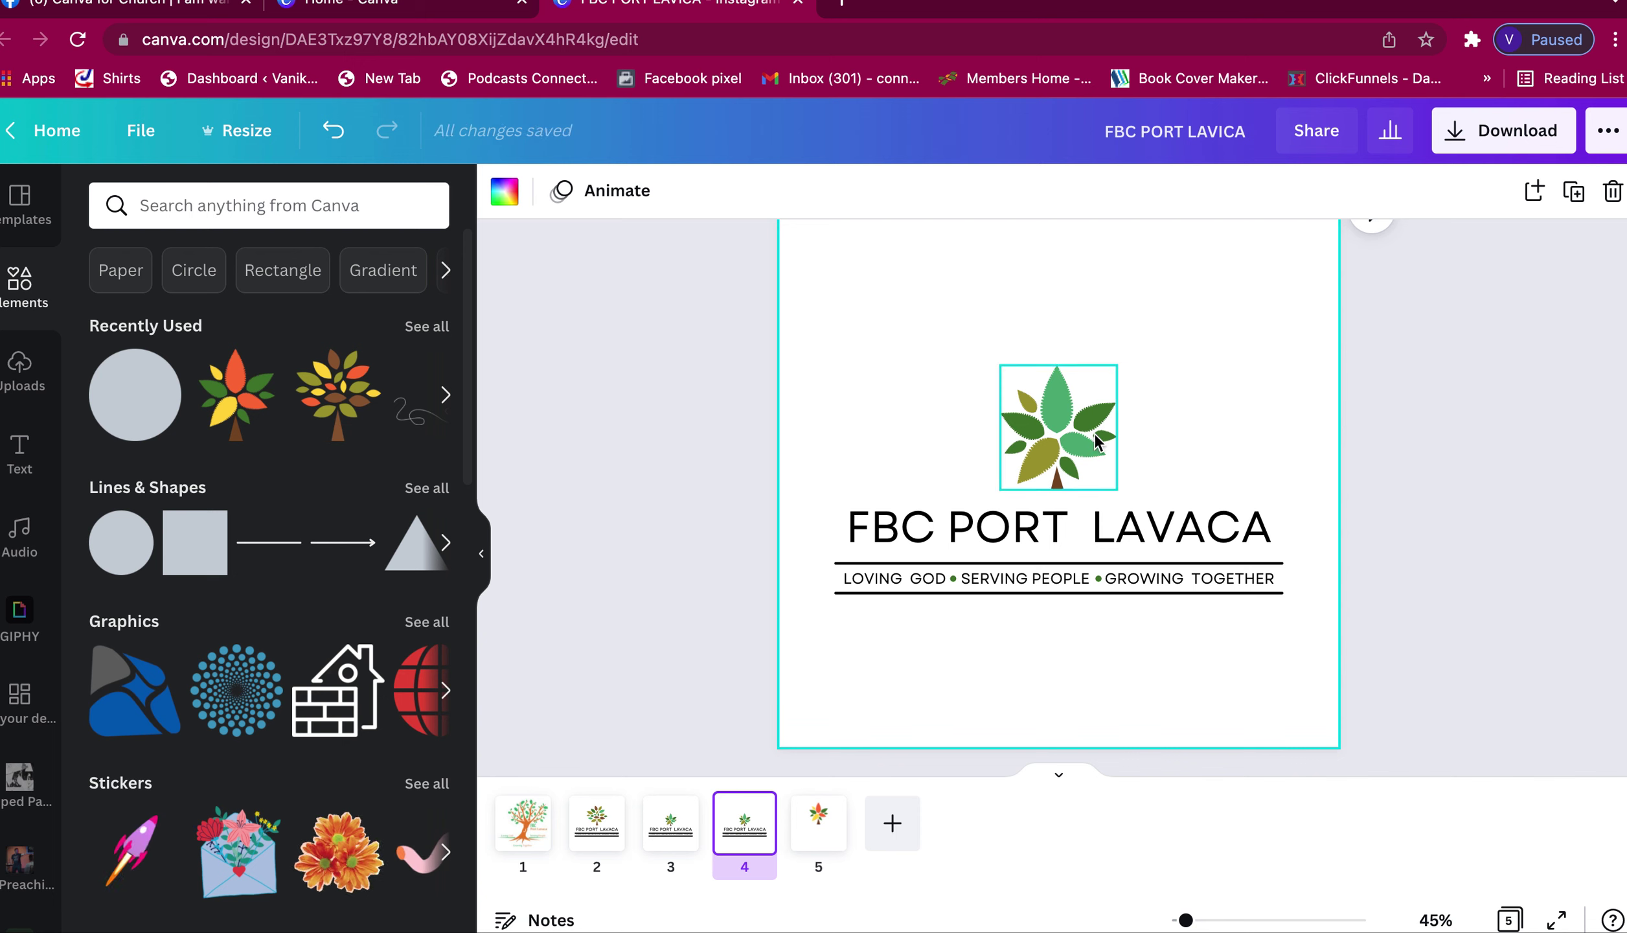
pyautogui.click(997, 535)
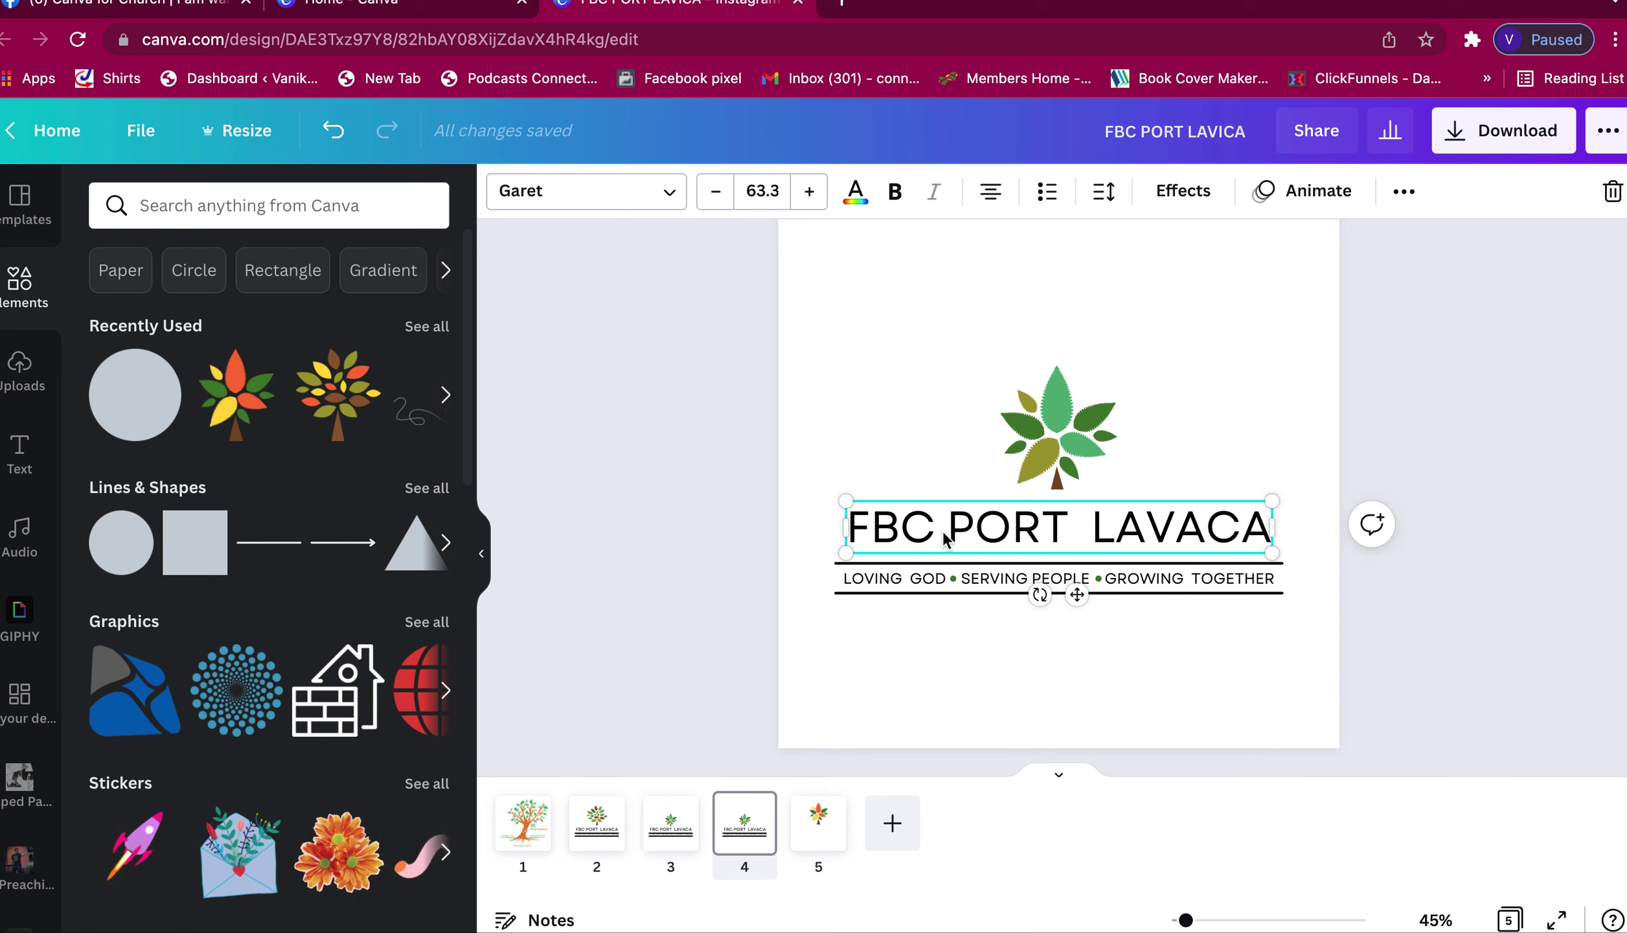
# - Widen the FBC PORT LAVACA text box and increase its font size to 66.3
pyautogui.click(938, 484)
pyautogui.click(899, 541)
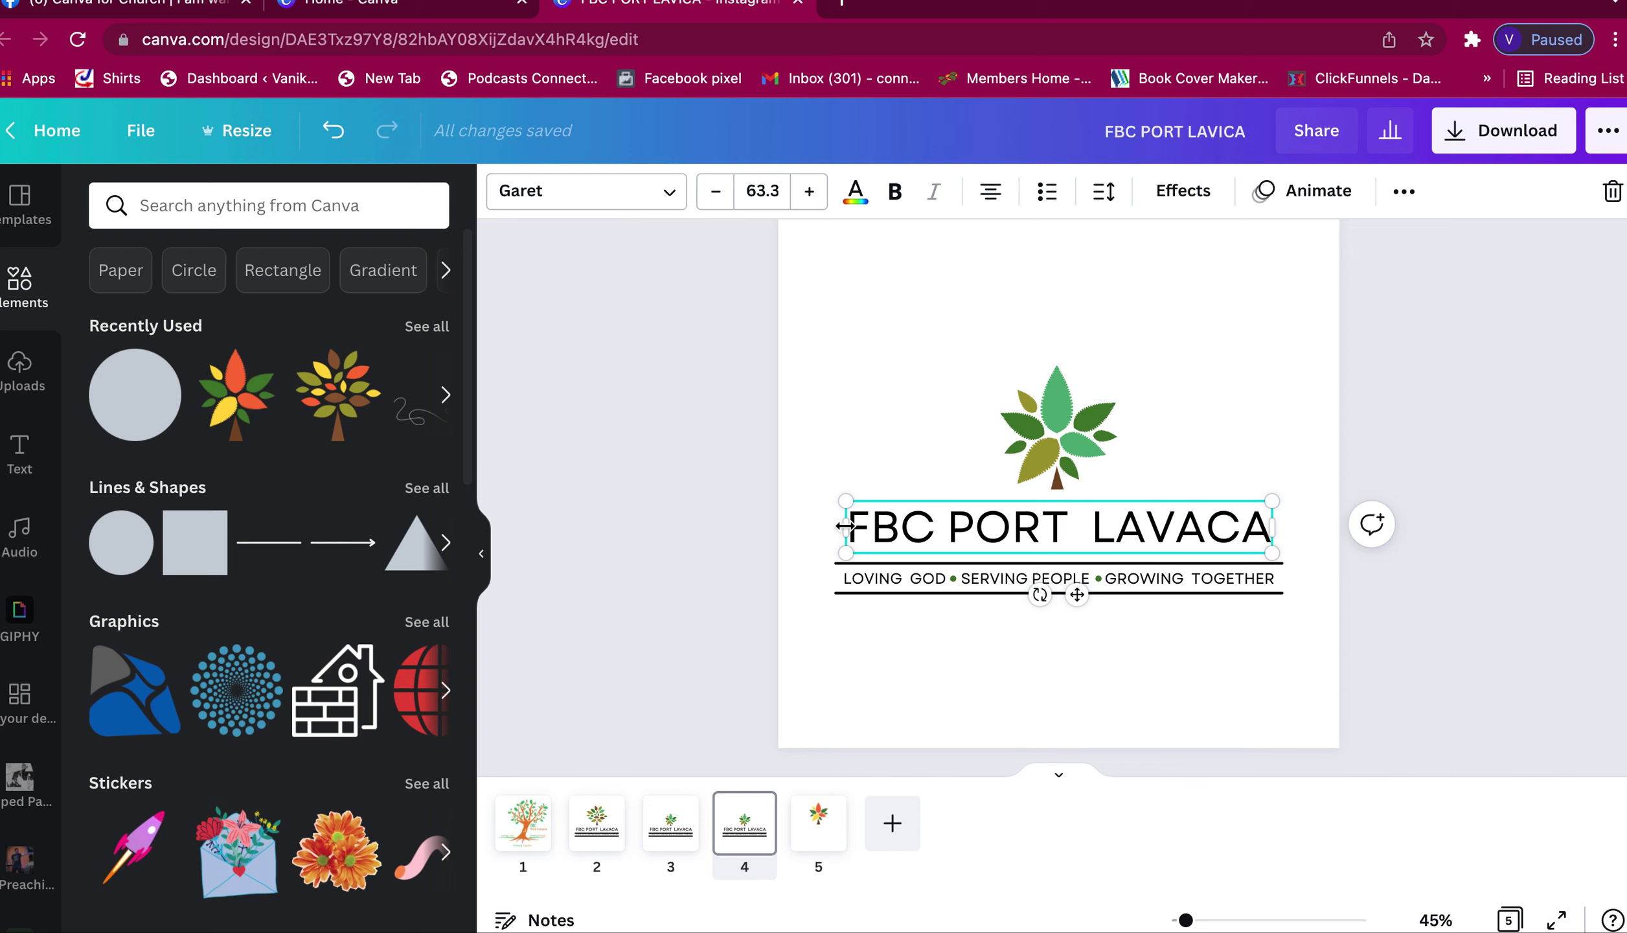
pyautogui.moveTo(842, 526); pyautogui.dragTo(829, 526)
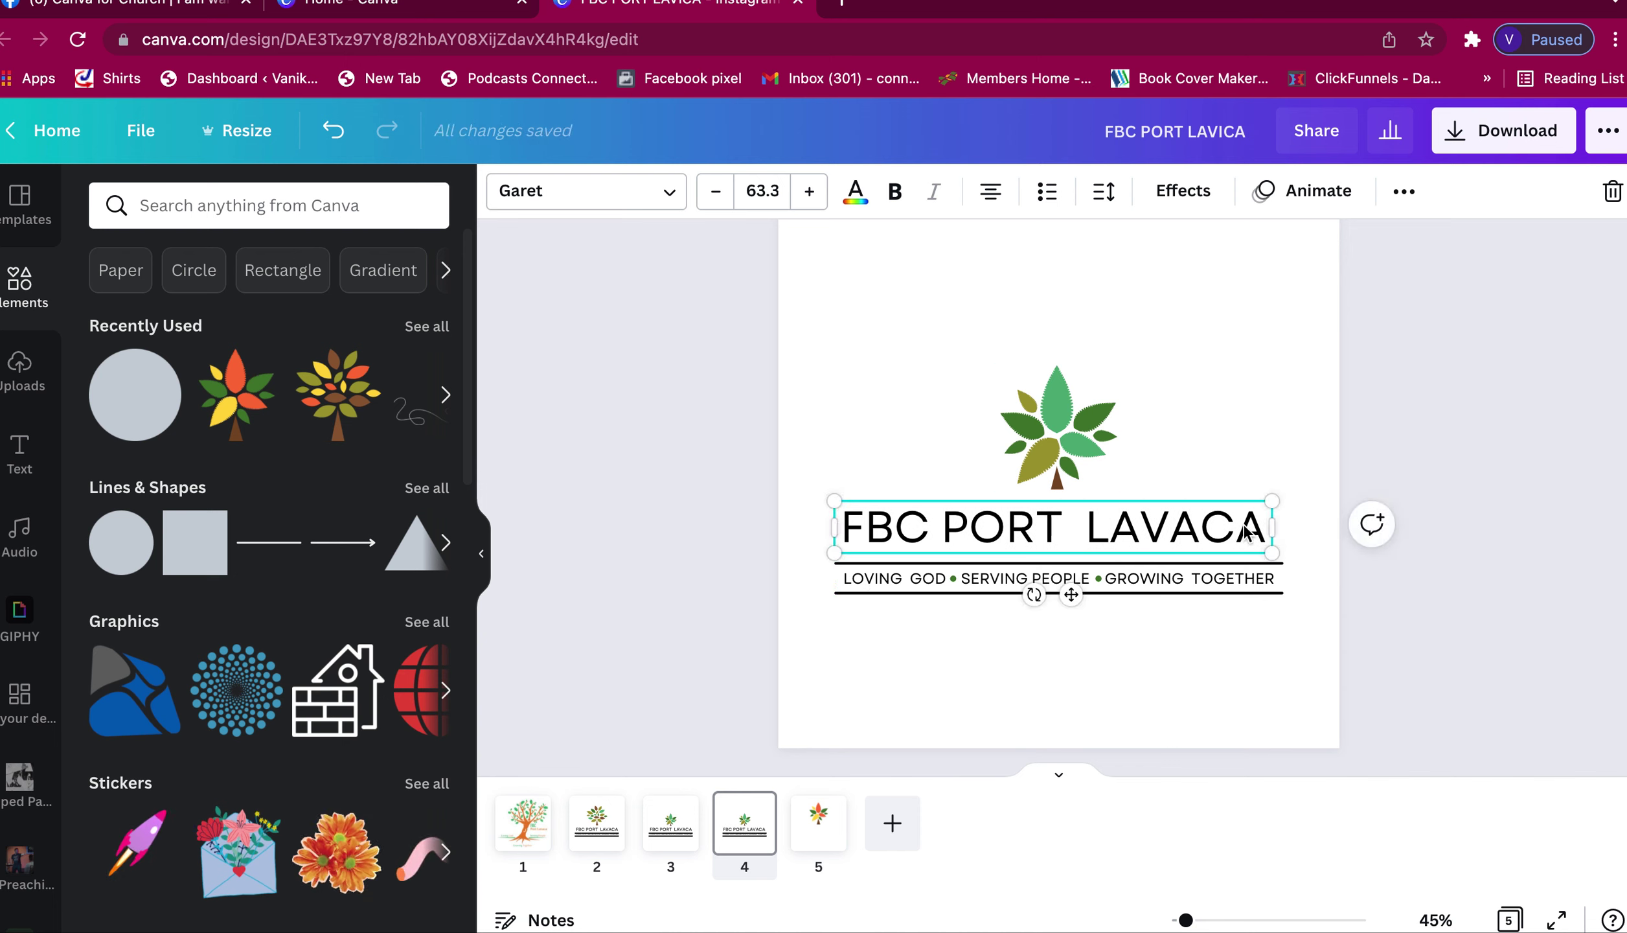
pyautogui.moveTo(1269, 523); pyautogui.dragTo(1282, 523)
pyautogui.click(805, 193)
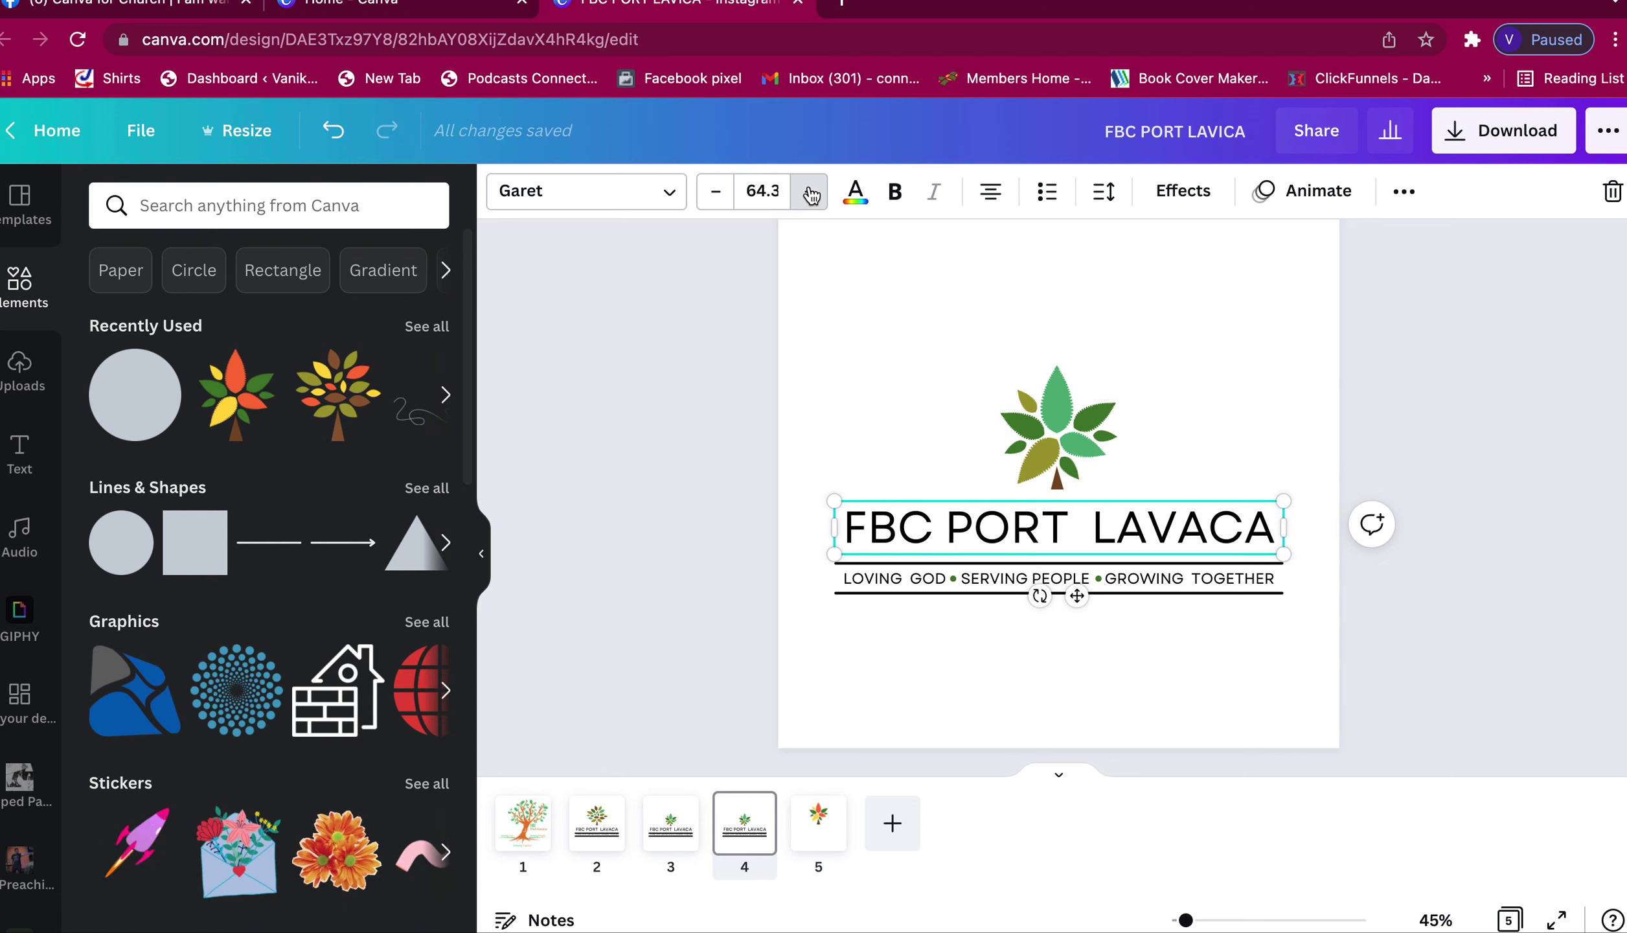
pyautogui.click(809, 194)
pyautogui.click(810, 194)
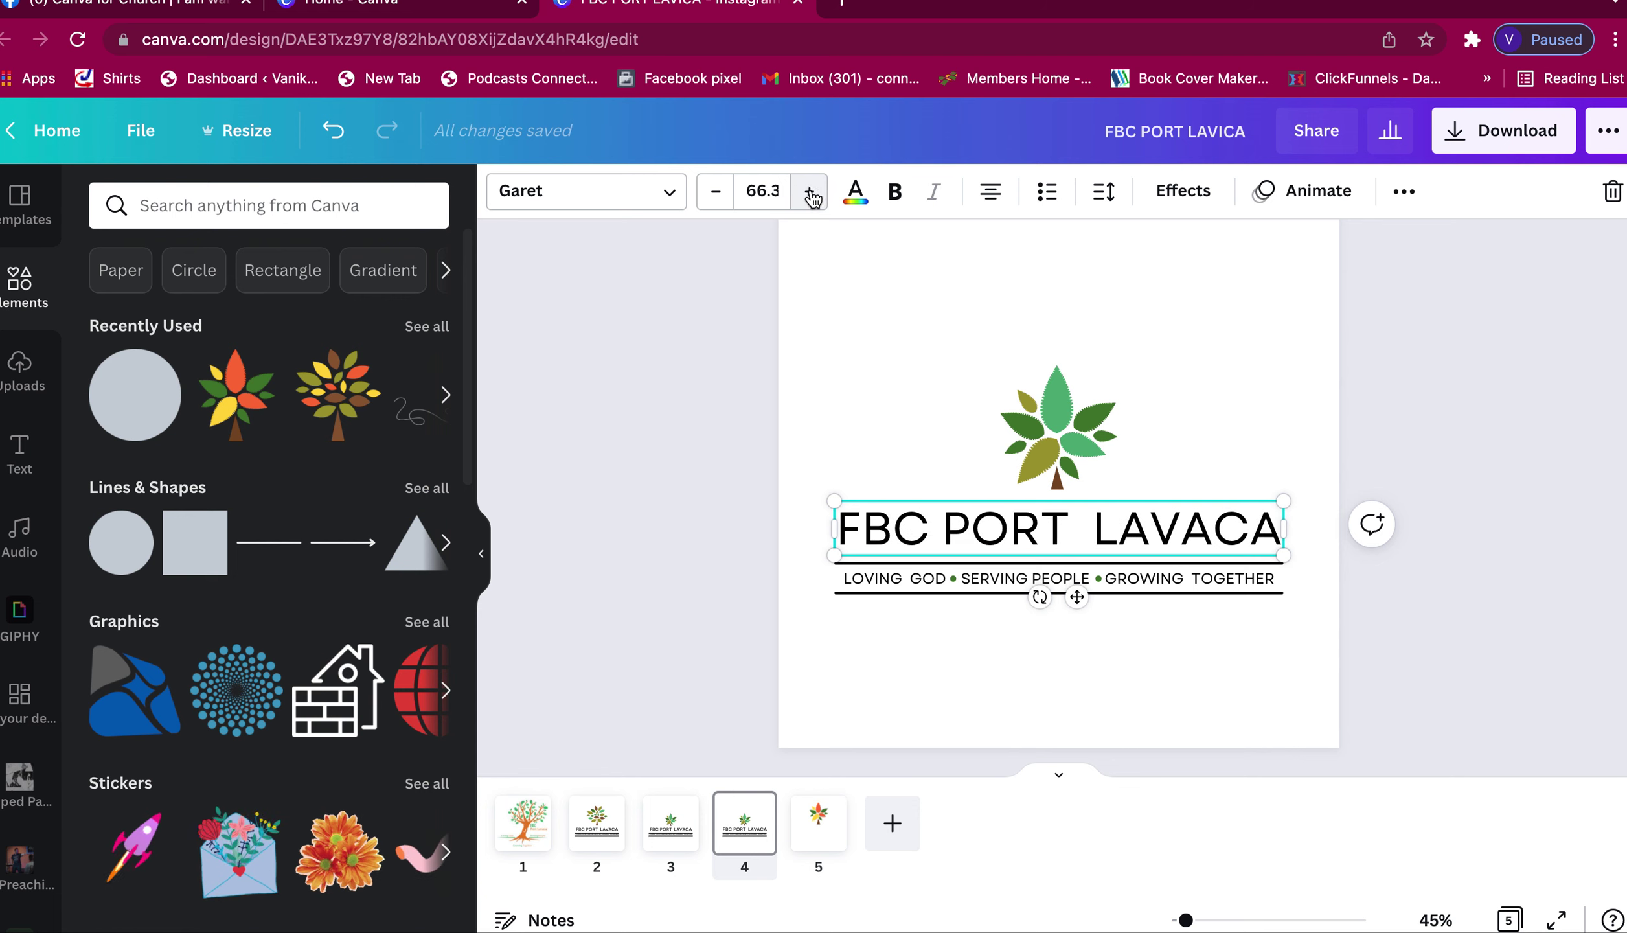
pyautogui.click(882, 368)
pyautogui.click(894, 528)
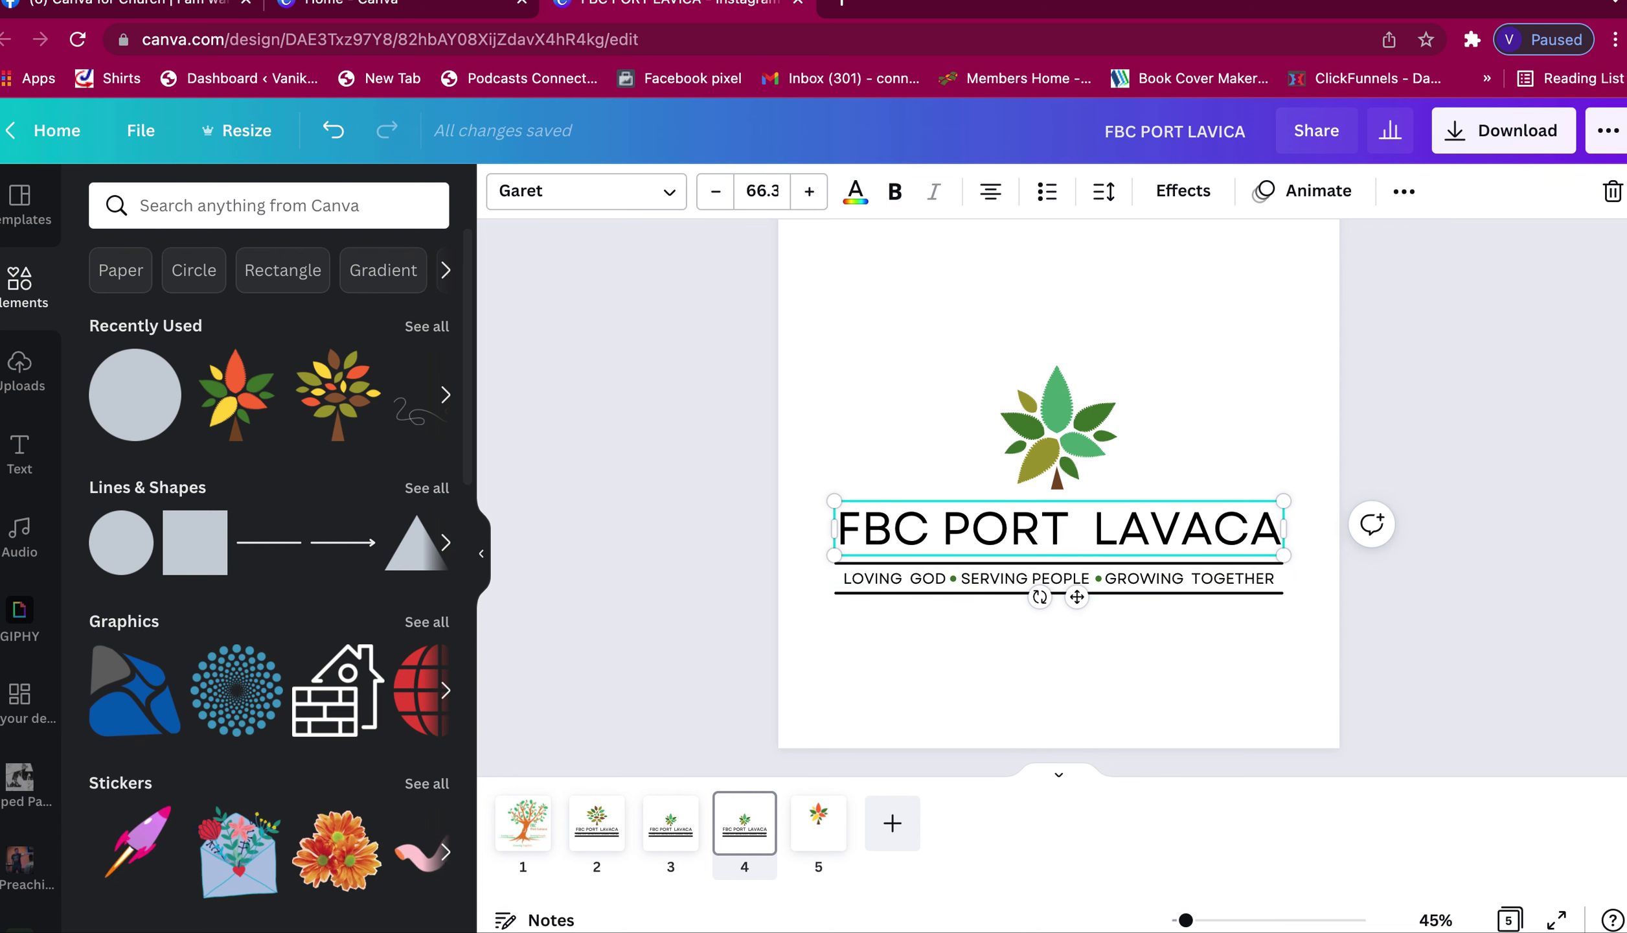
pyautogui.moveTo(1187, 920); pyautogui.dragTo(1207, 920)
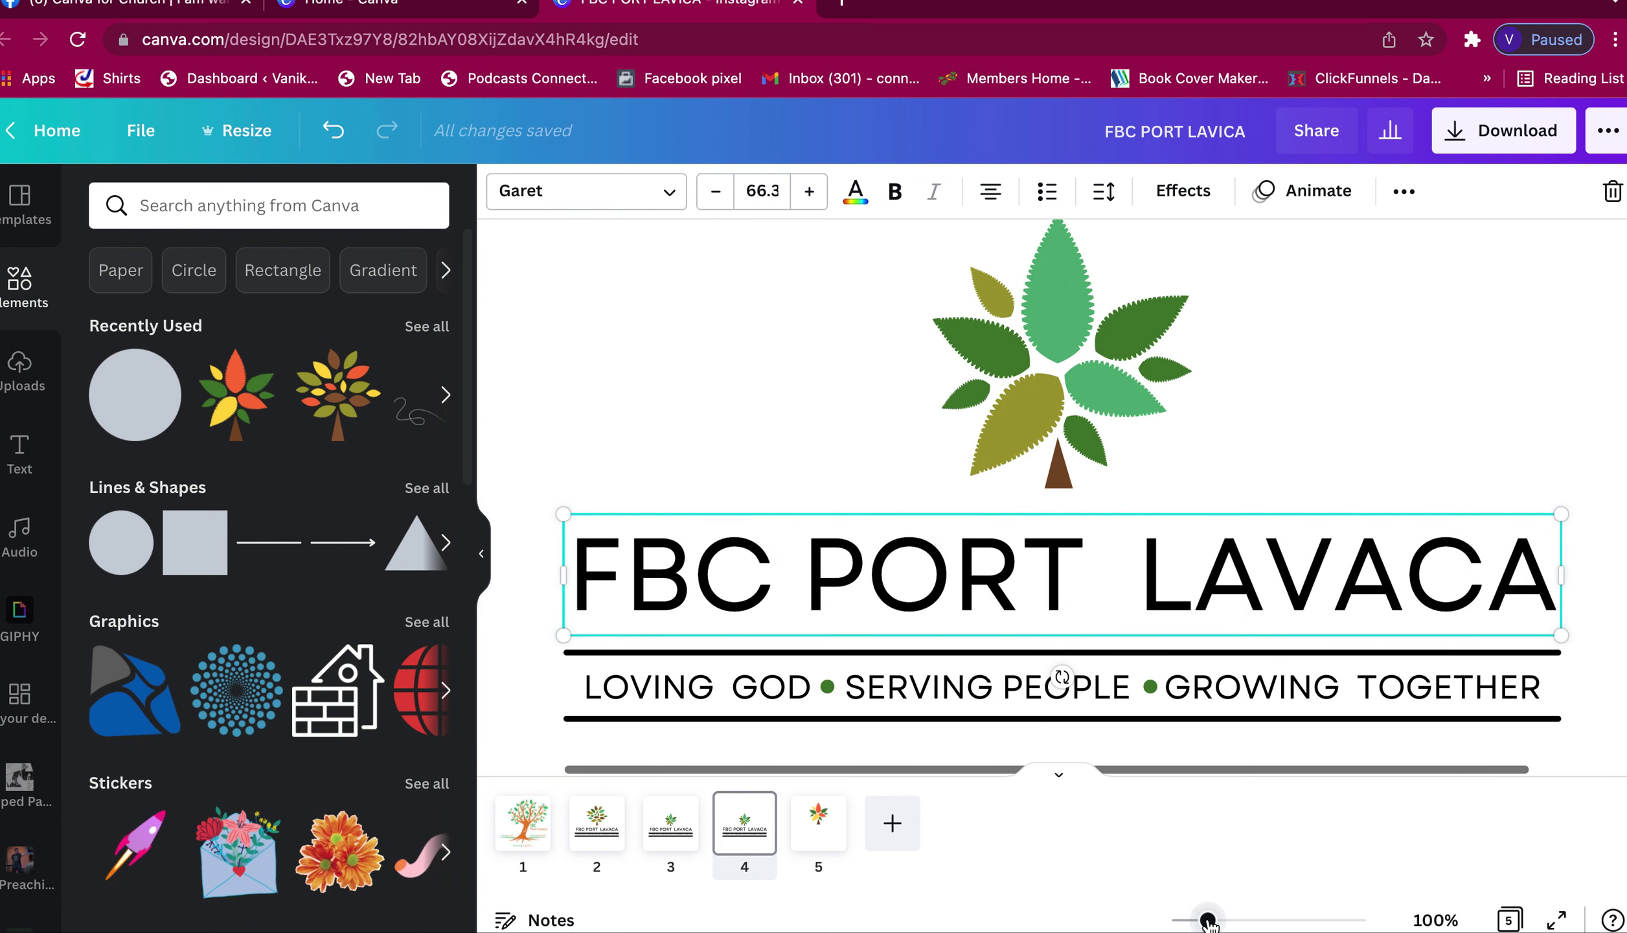
# - Select both green dots, the tagline, heading and rules on page 4 and group them
pyautogui.click(828, 688)
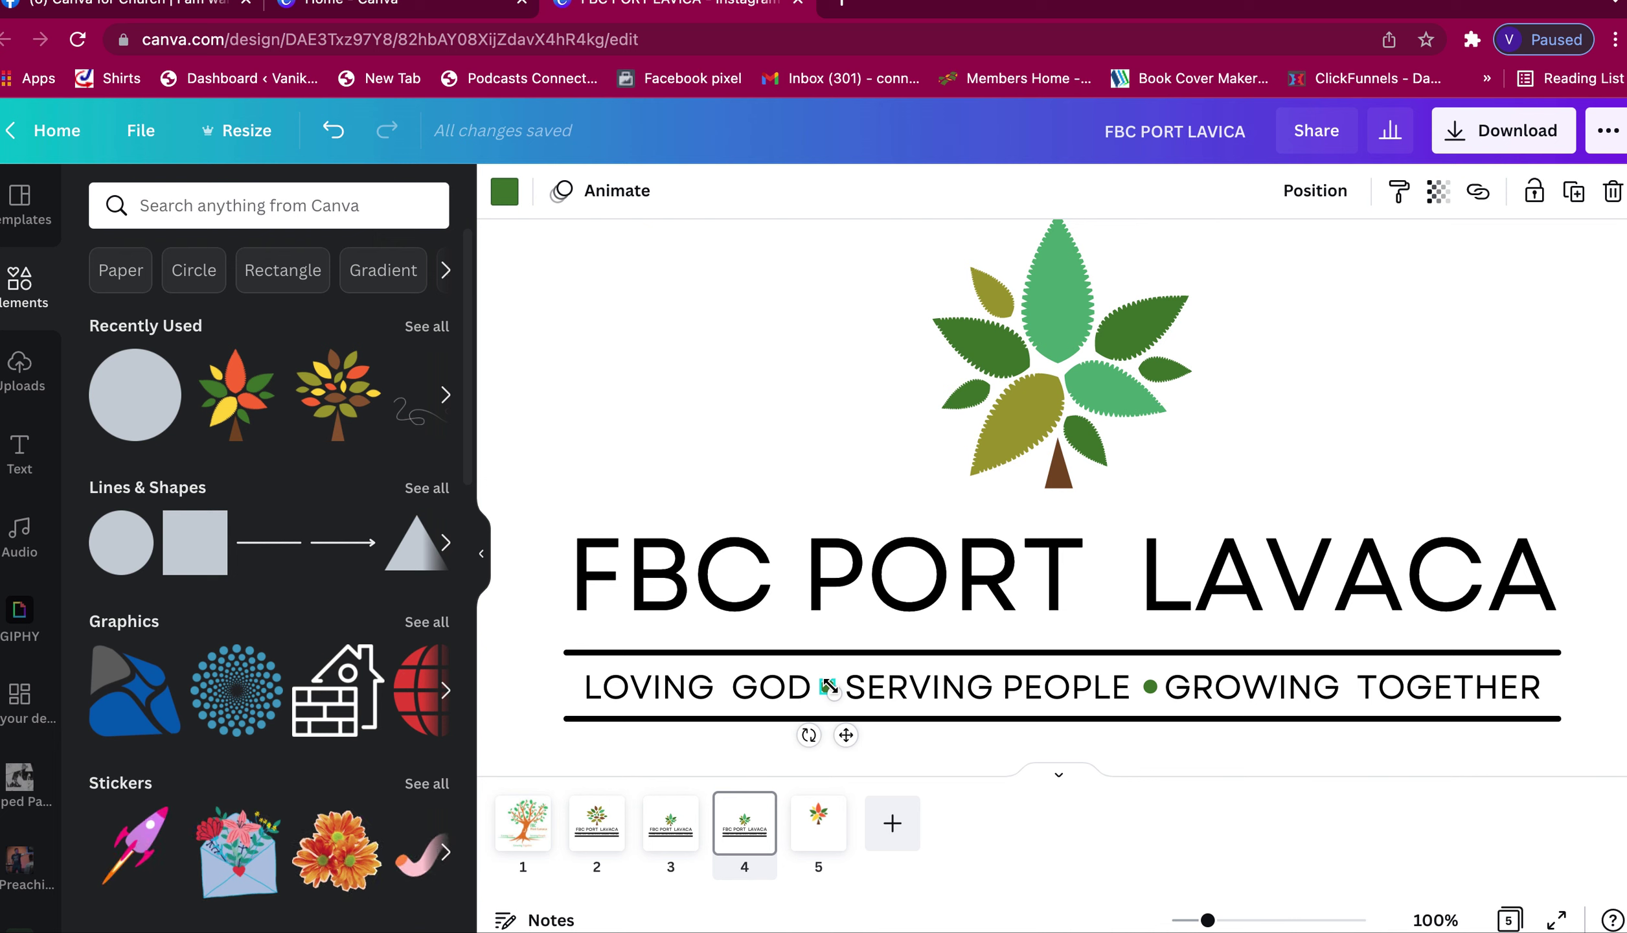
pyautogui.keyDown('shift'); pyautogui.click(1150, 686); pyautogui.keyUp('shift')
pyautogui.click(1247, 694)
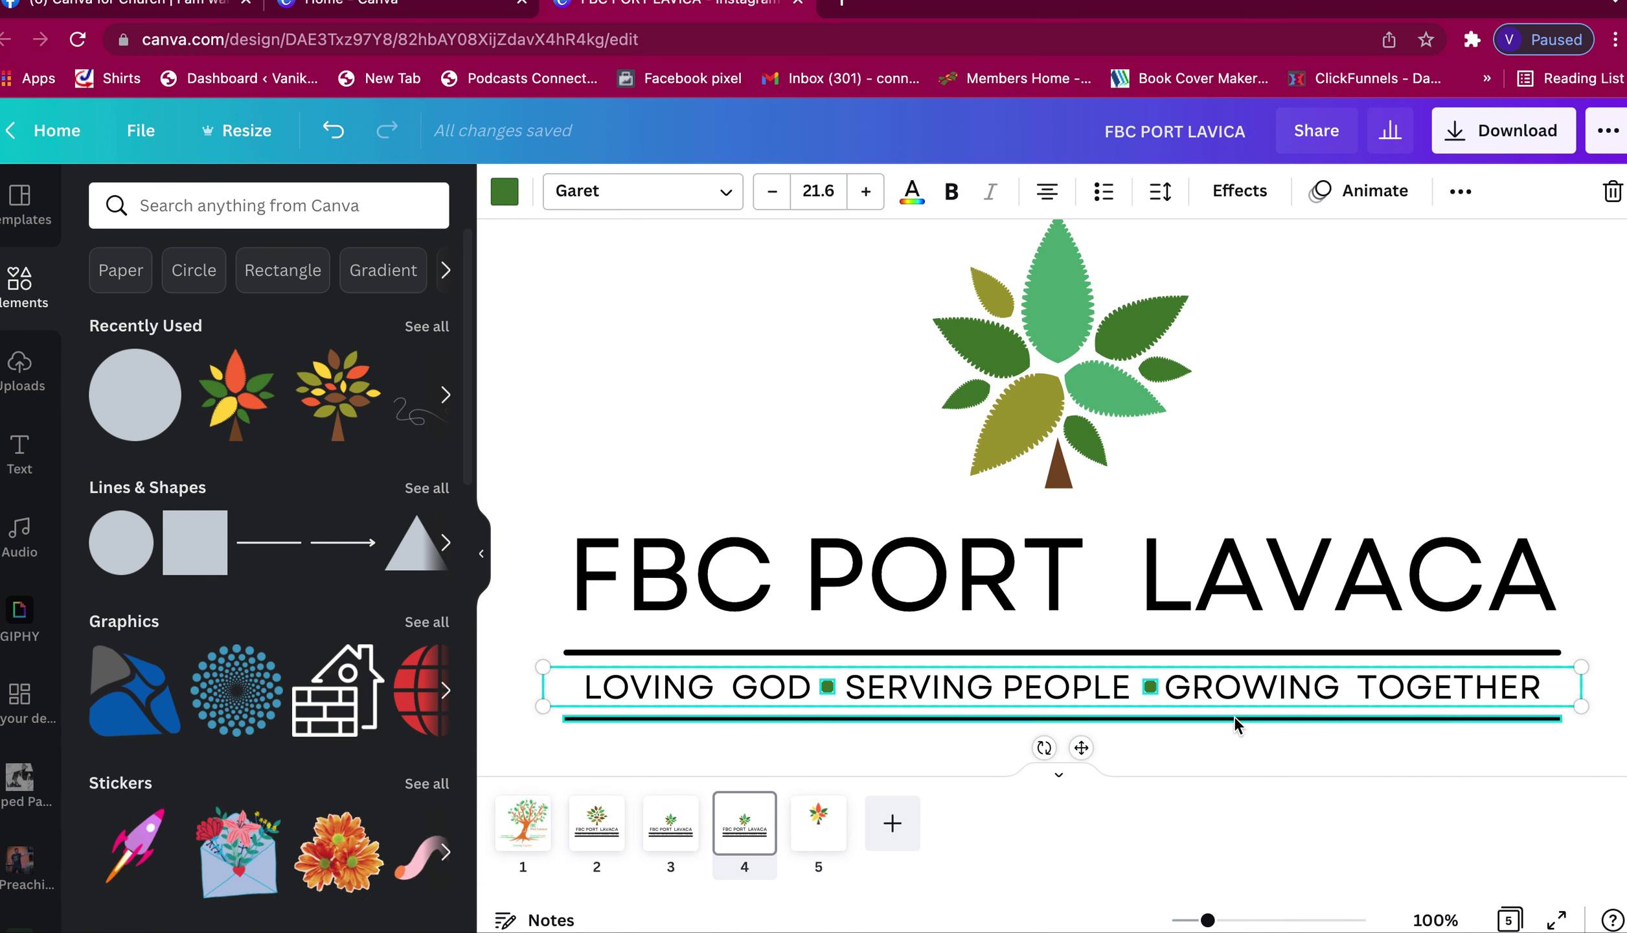
pyautogui.keyDown('shift'); pyautogui.click(1225, 656); pyautogui.keyUp('shift')
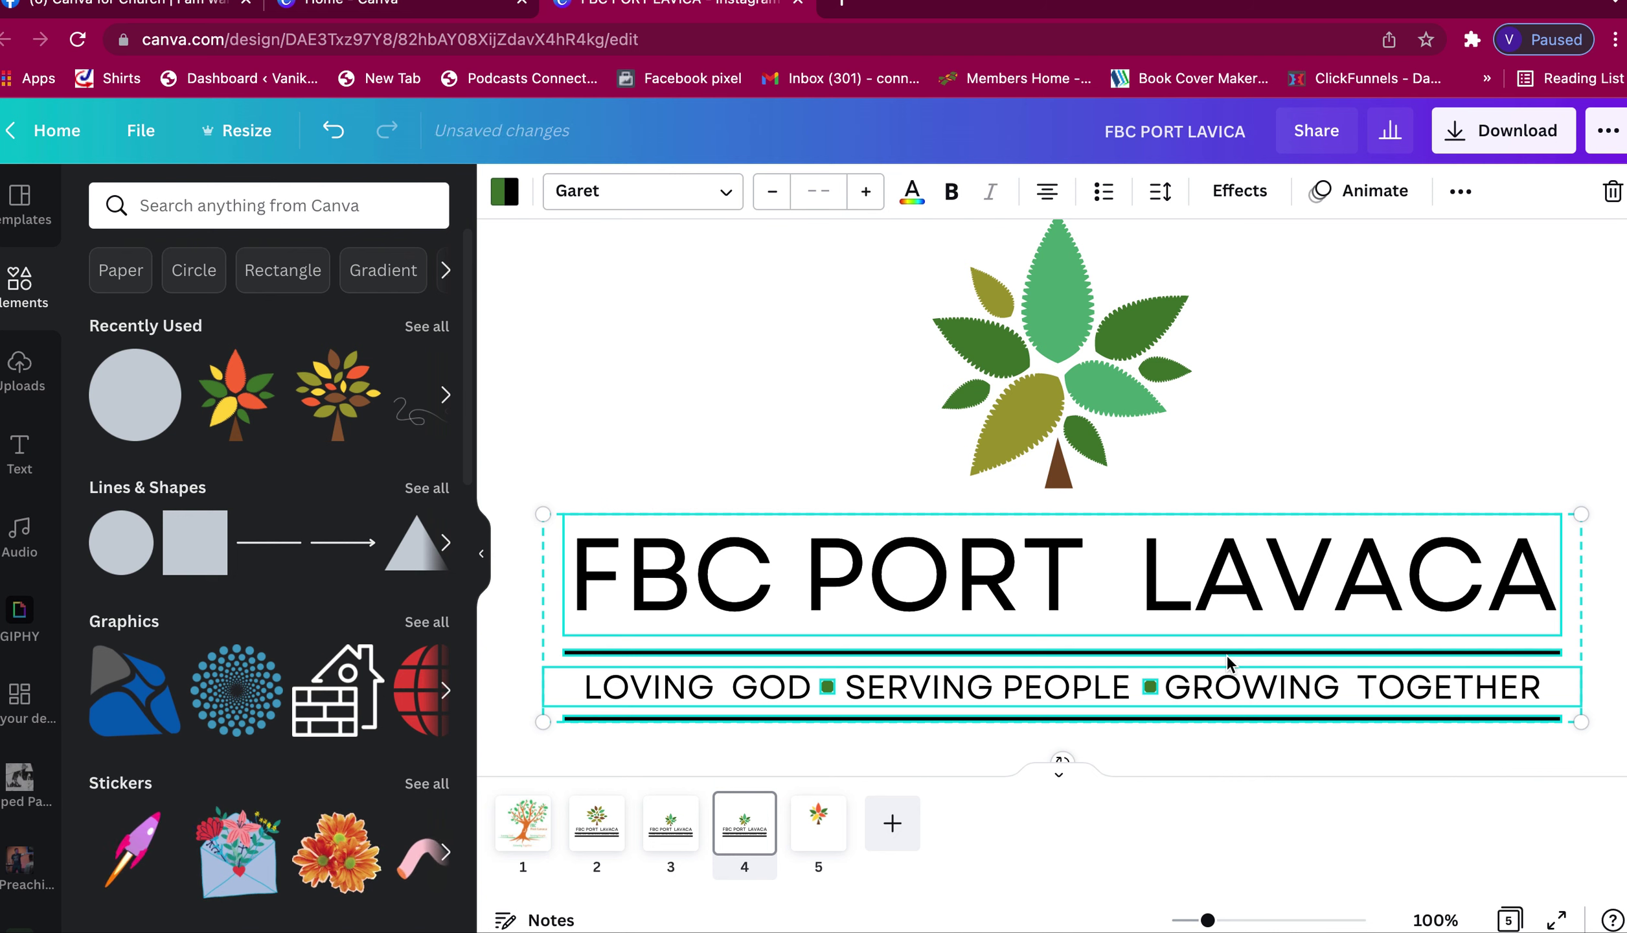
pyautogui.click(1468, 207)
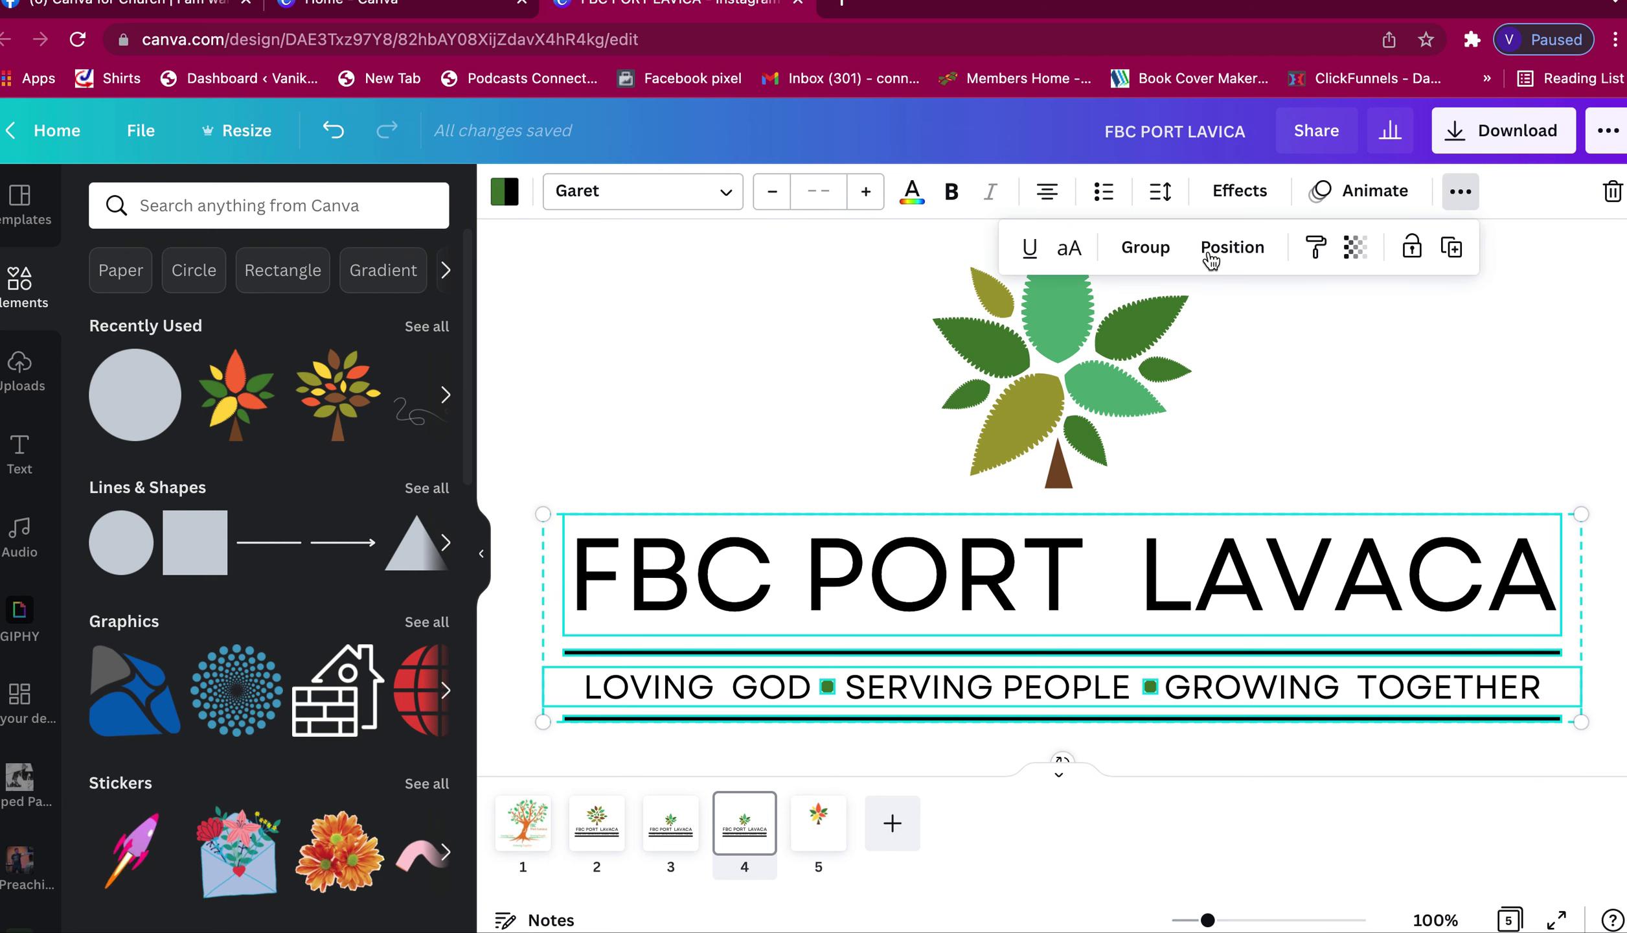
pyautogui.click(1159, 254)
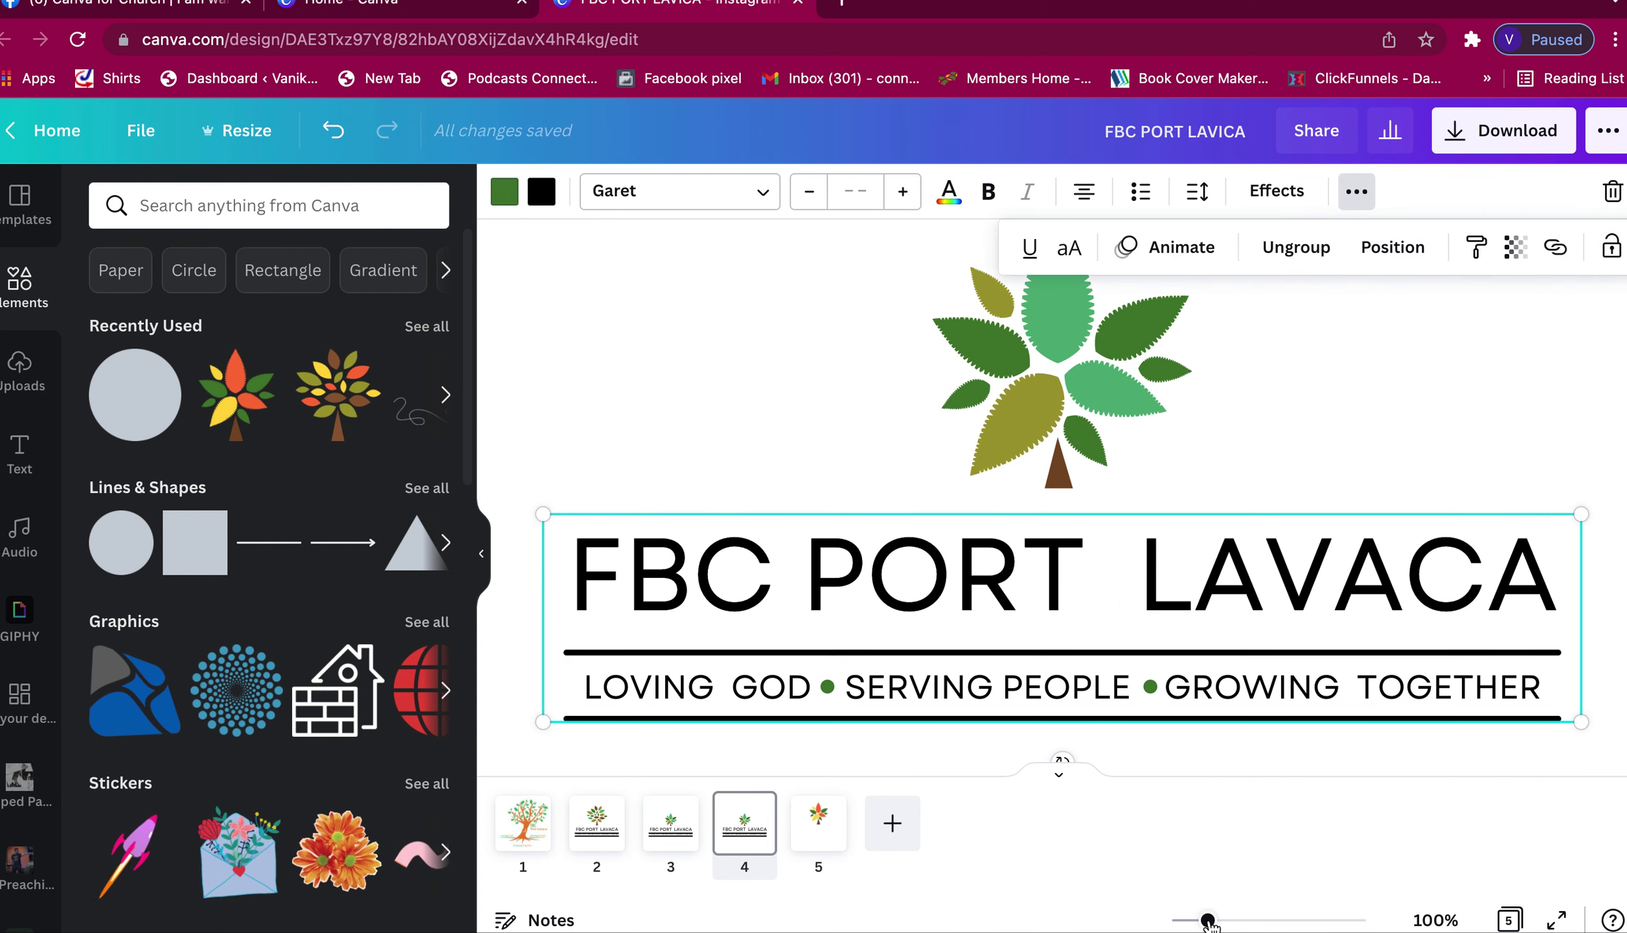
pyautogui.moveTo(1207, 919); pyautogui.dragTo(1180, 920)
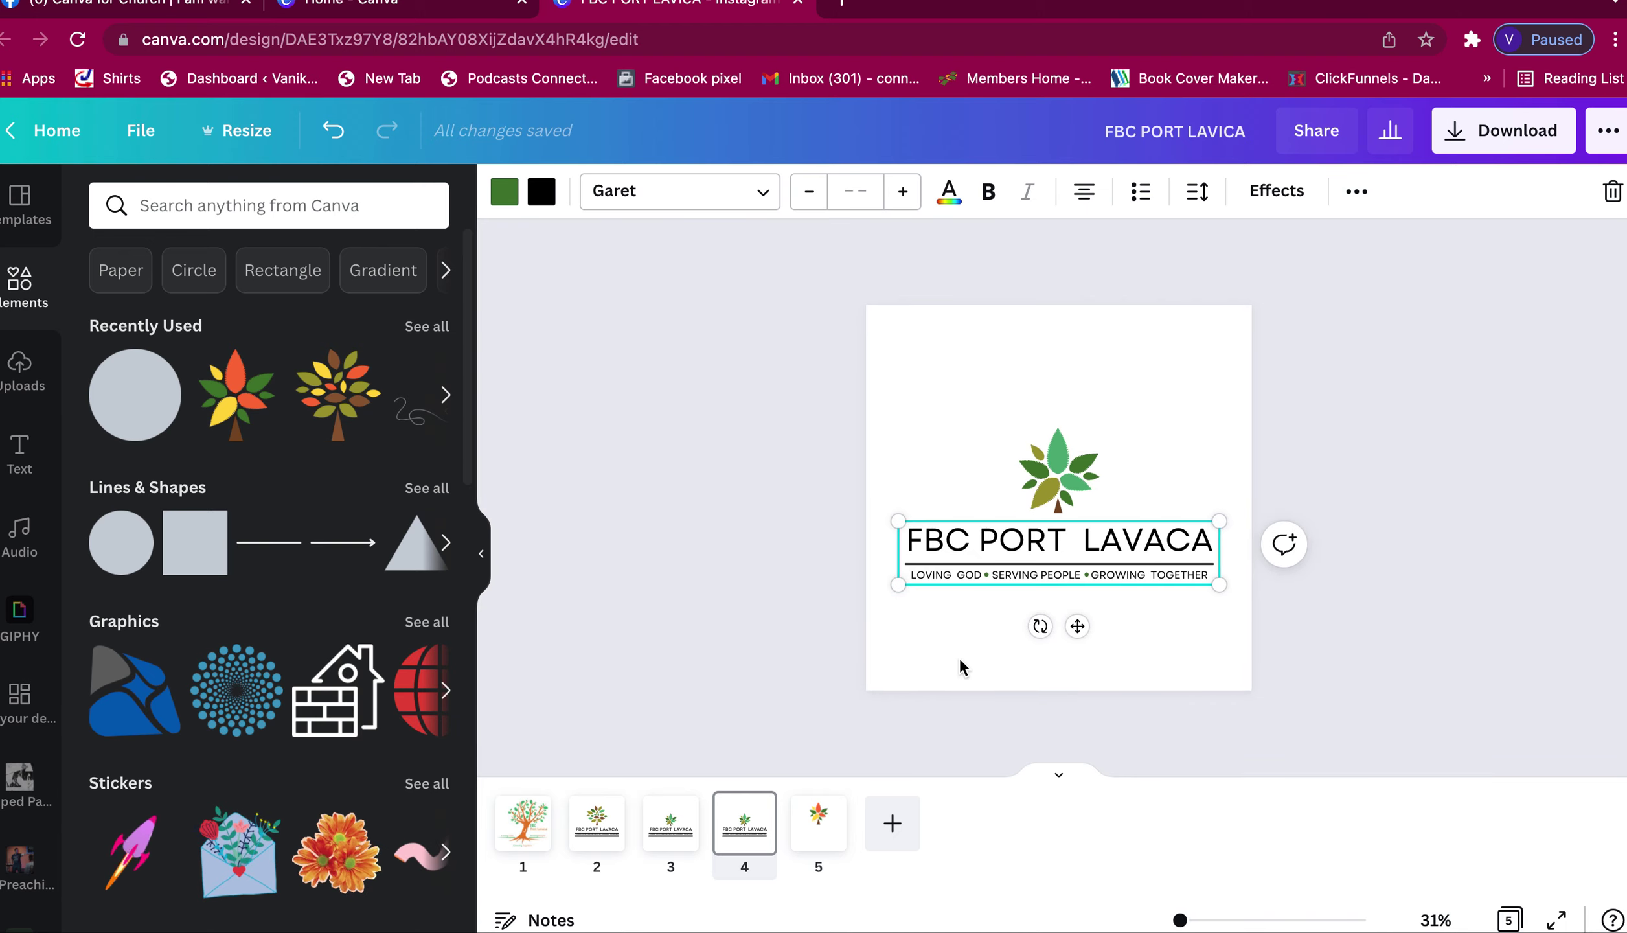
# - Shrink the text group and set the tree at its left, sized to the text height
pyautogui.moveTo(899, 585); pyautogui.dragTo(999, 565)
pyautogui.moveTo(1072, 452); pyautogui.dragTo(947, 521)
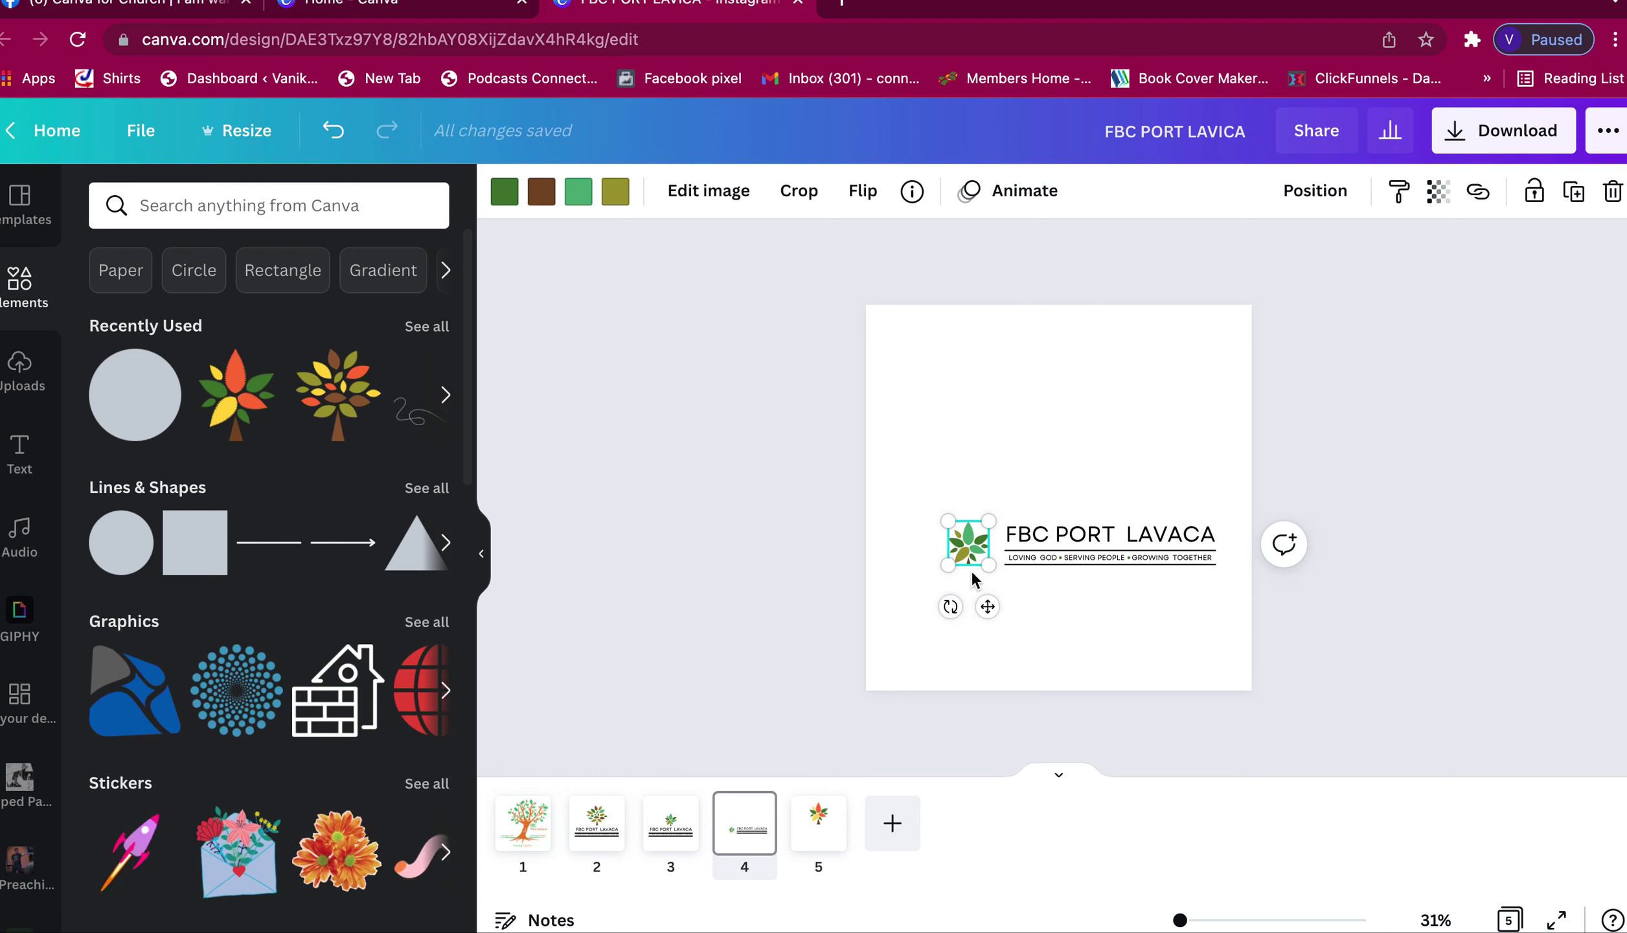
pyautogui.click(1077, 466)
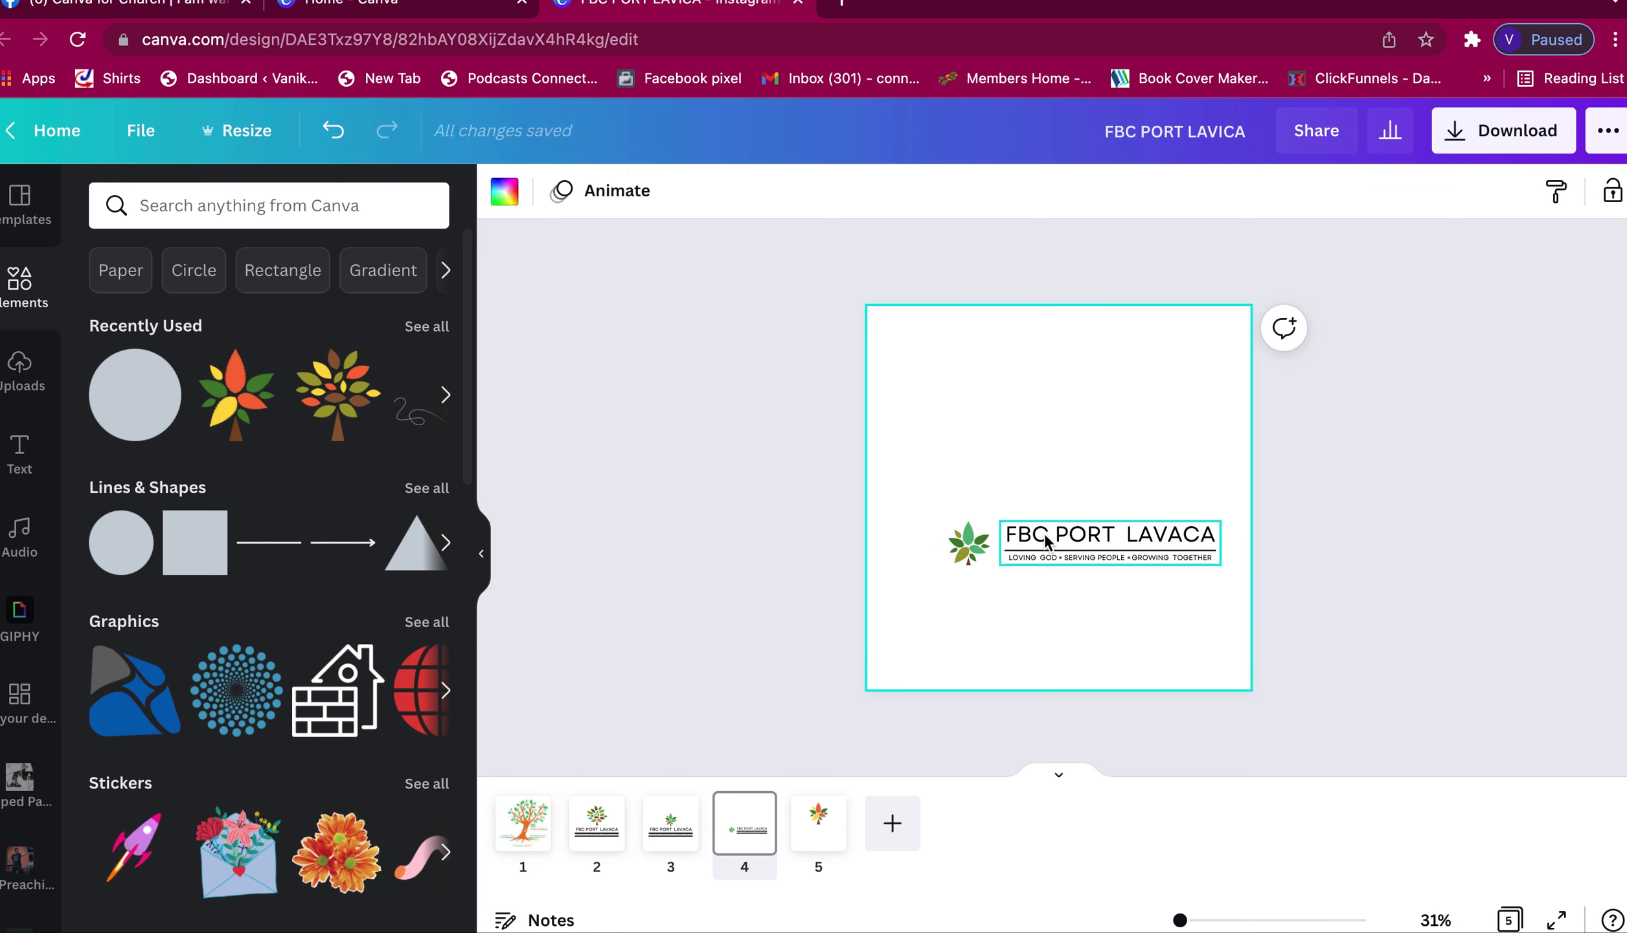
pyautogui.click(1046, 541)
pyautogui.moveTo(1046, 541); pyautogui.dragTo(1040, 539)
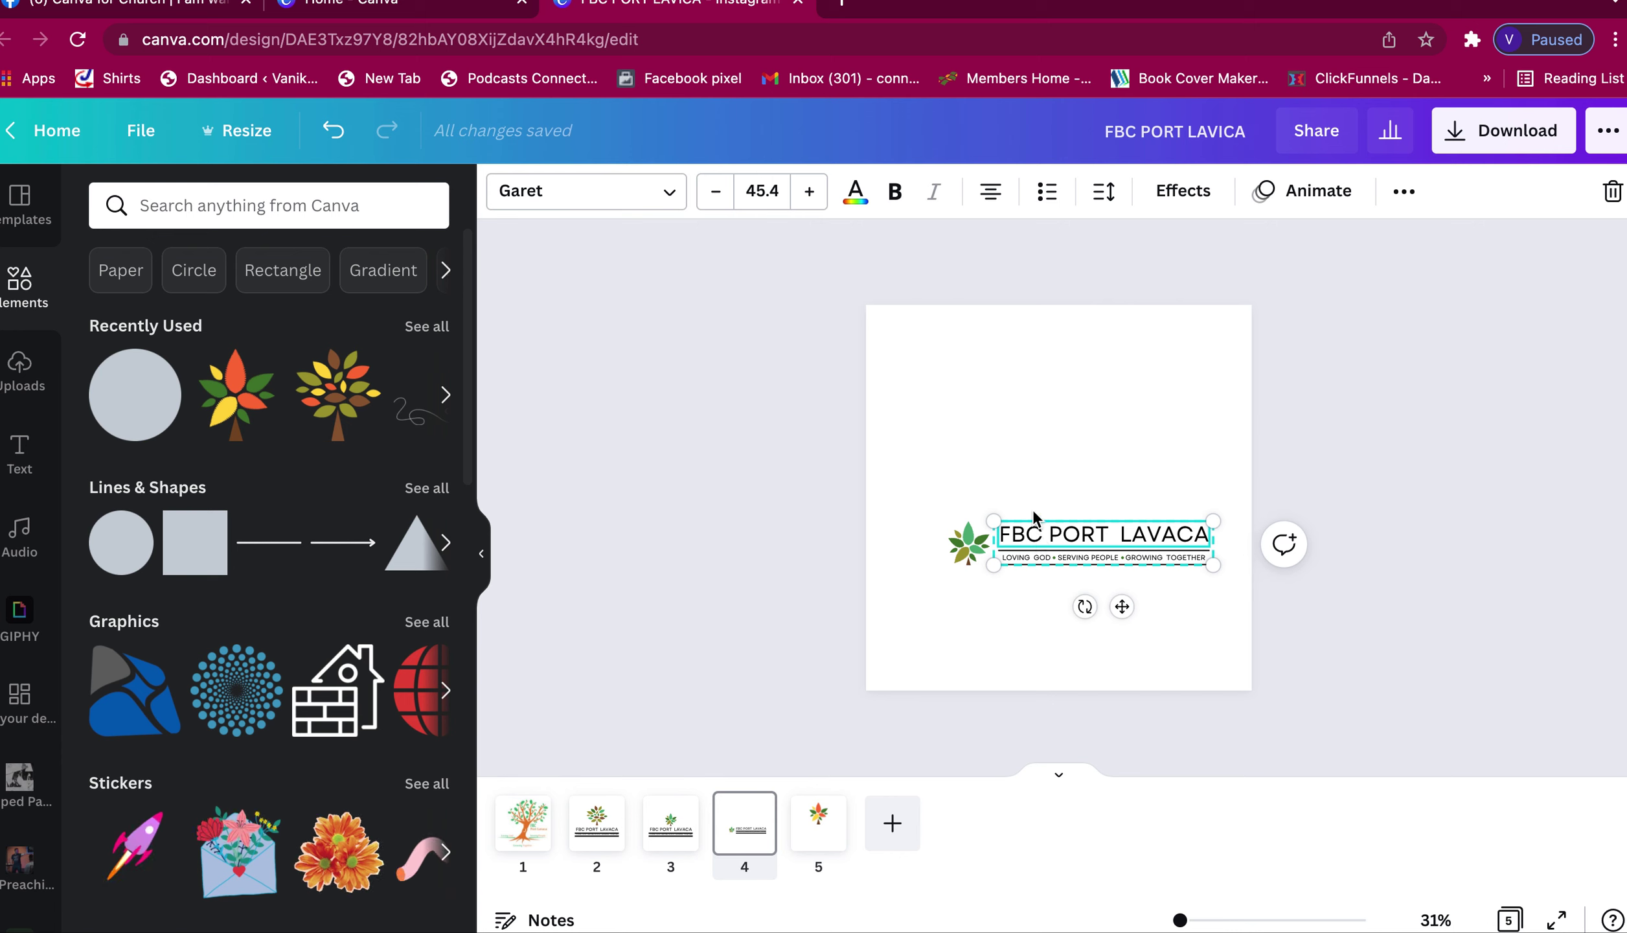
pyautogui.click(965, 544)
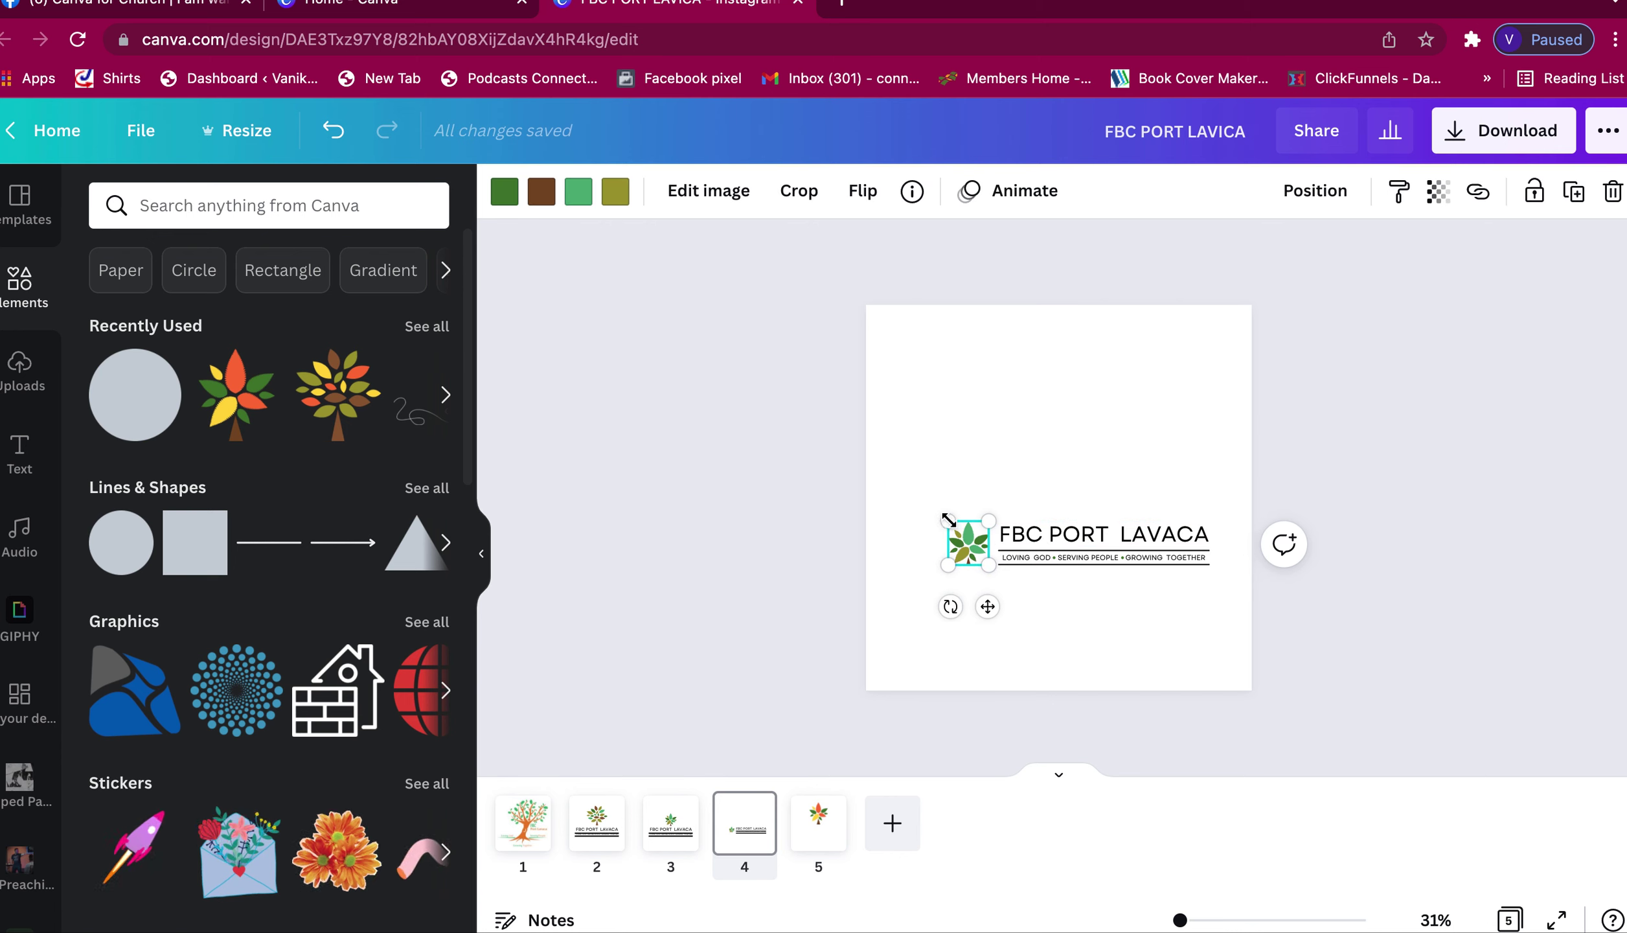
pyautogui.moveTo(946, 519); pyautogui.dragTo(940, 521)
# - Select the tree and text together, move them up-left and enlarge them
pyautogui.click(964, 660)
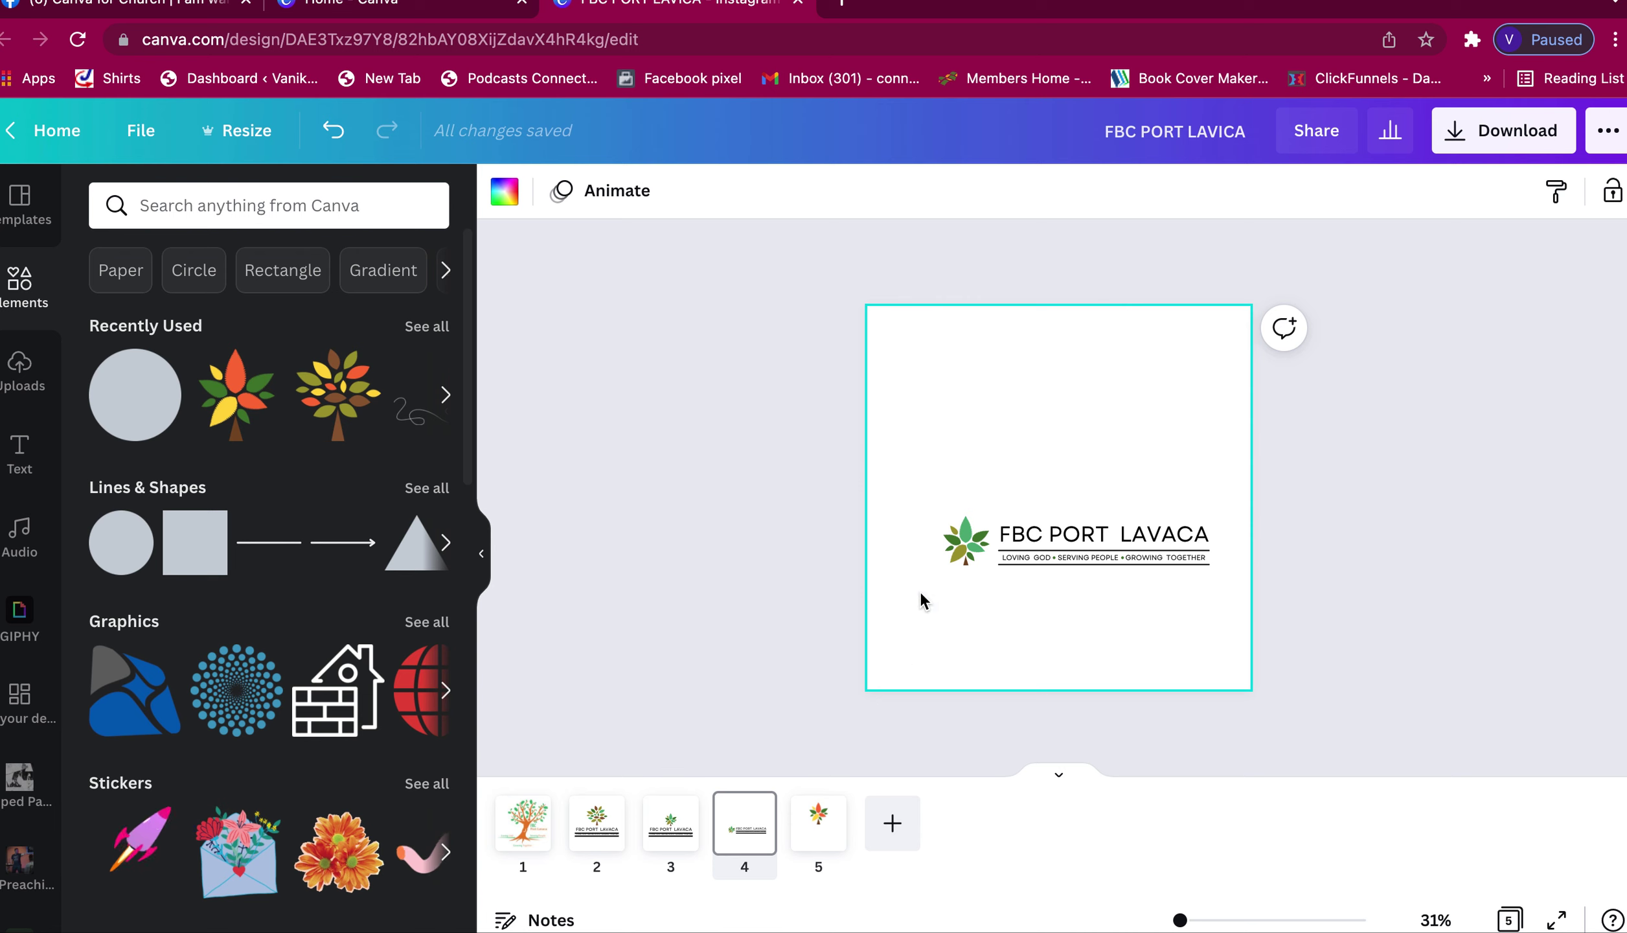
pyautogui.click(969, 551)
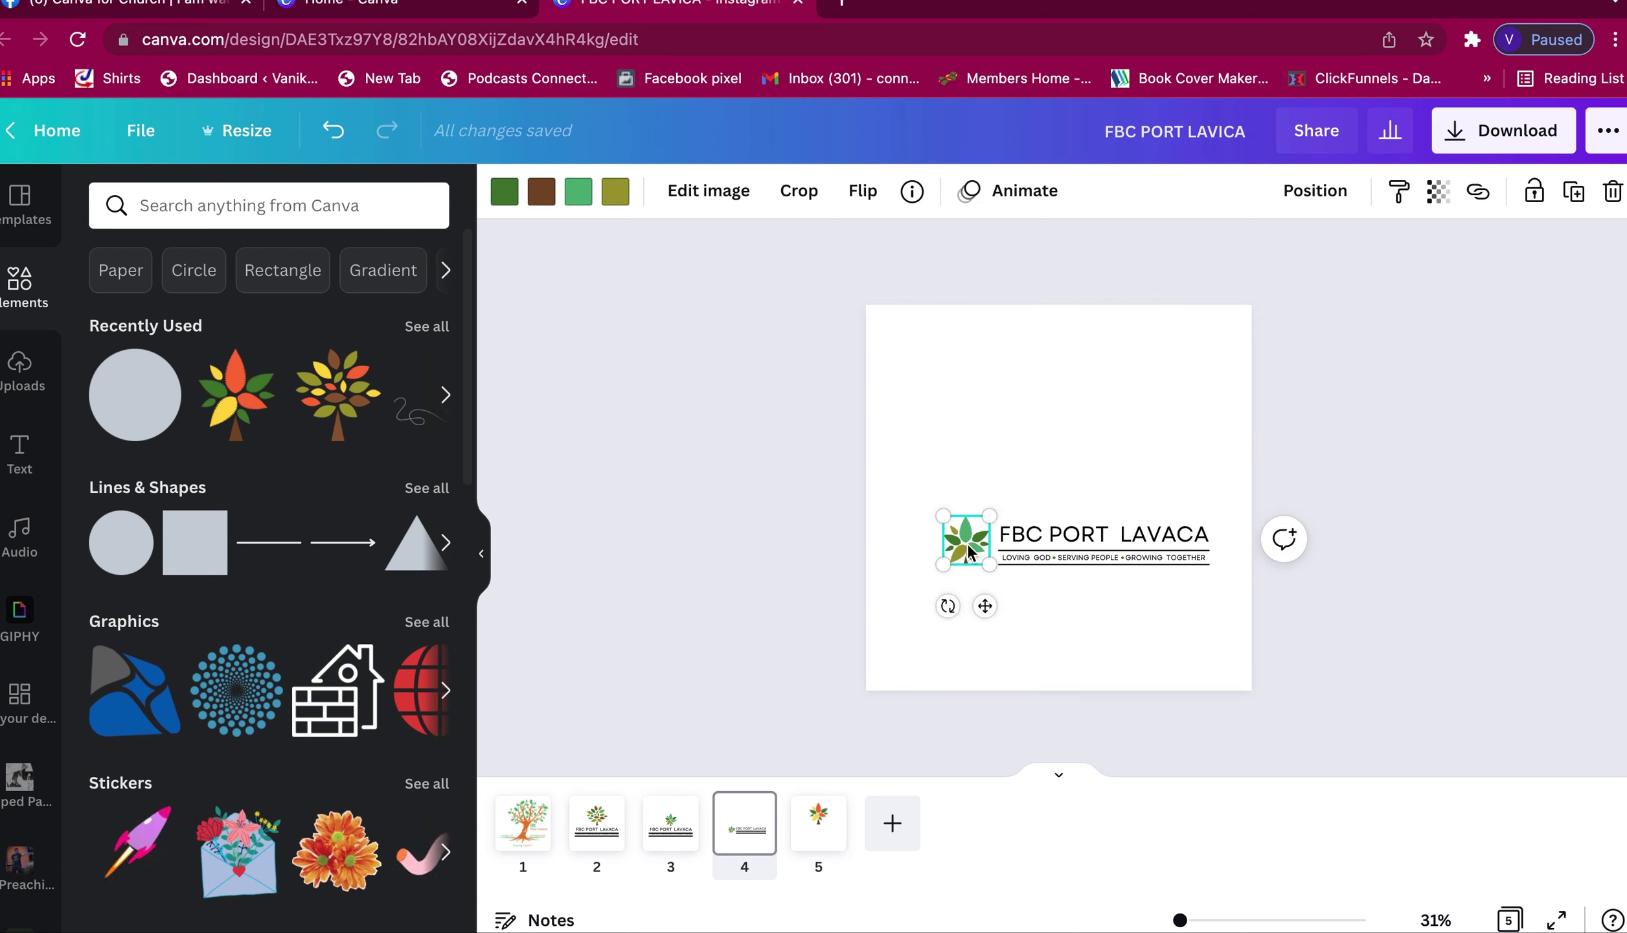
pyautogui.keyDown('shift'); pyautogui.click(1047, 535); pyautogui.keyUp('shift')
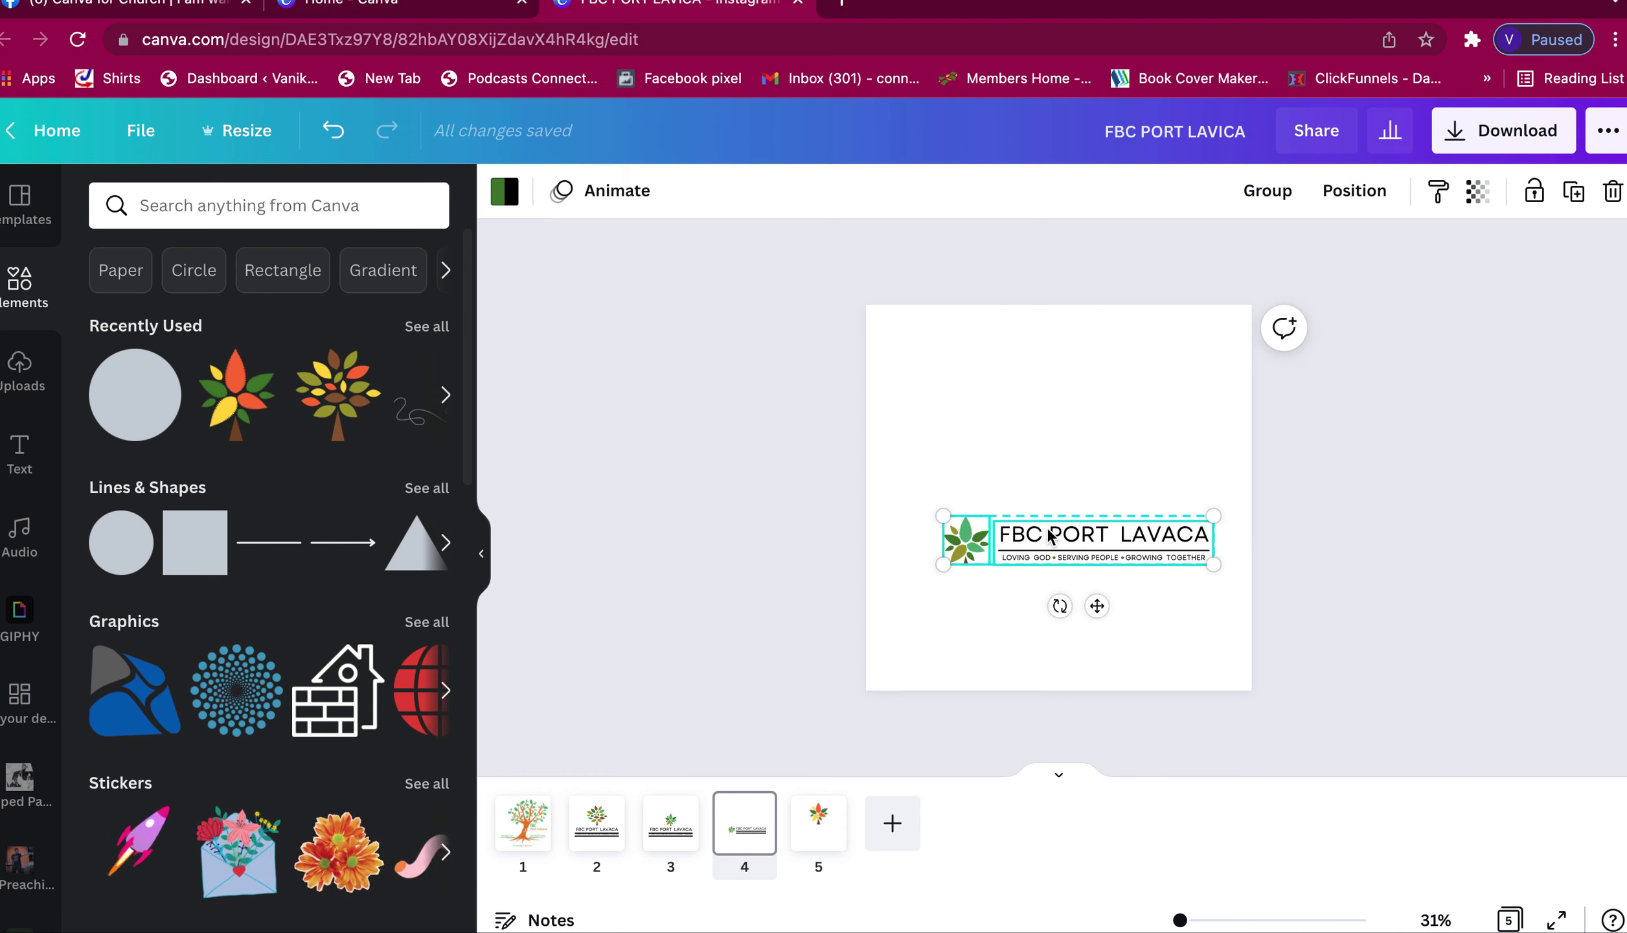
pyautogui.moveTo(1049, 535); pyautogui.dragTo(1029, 493)
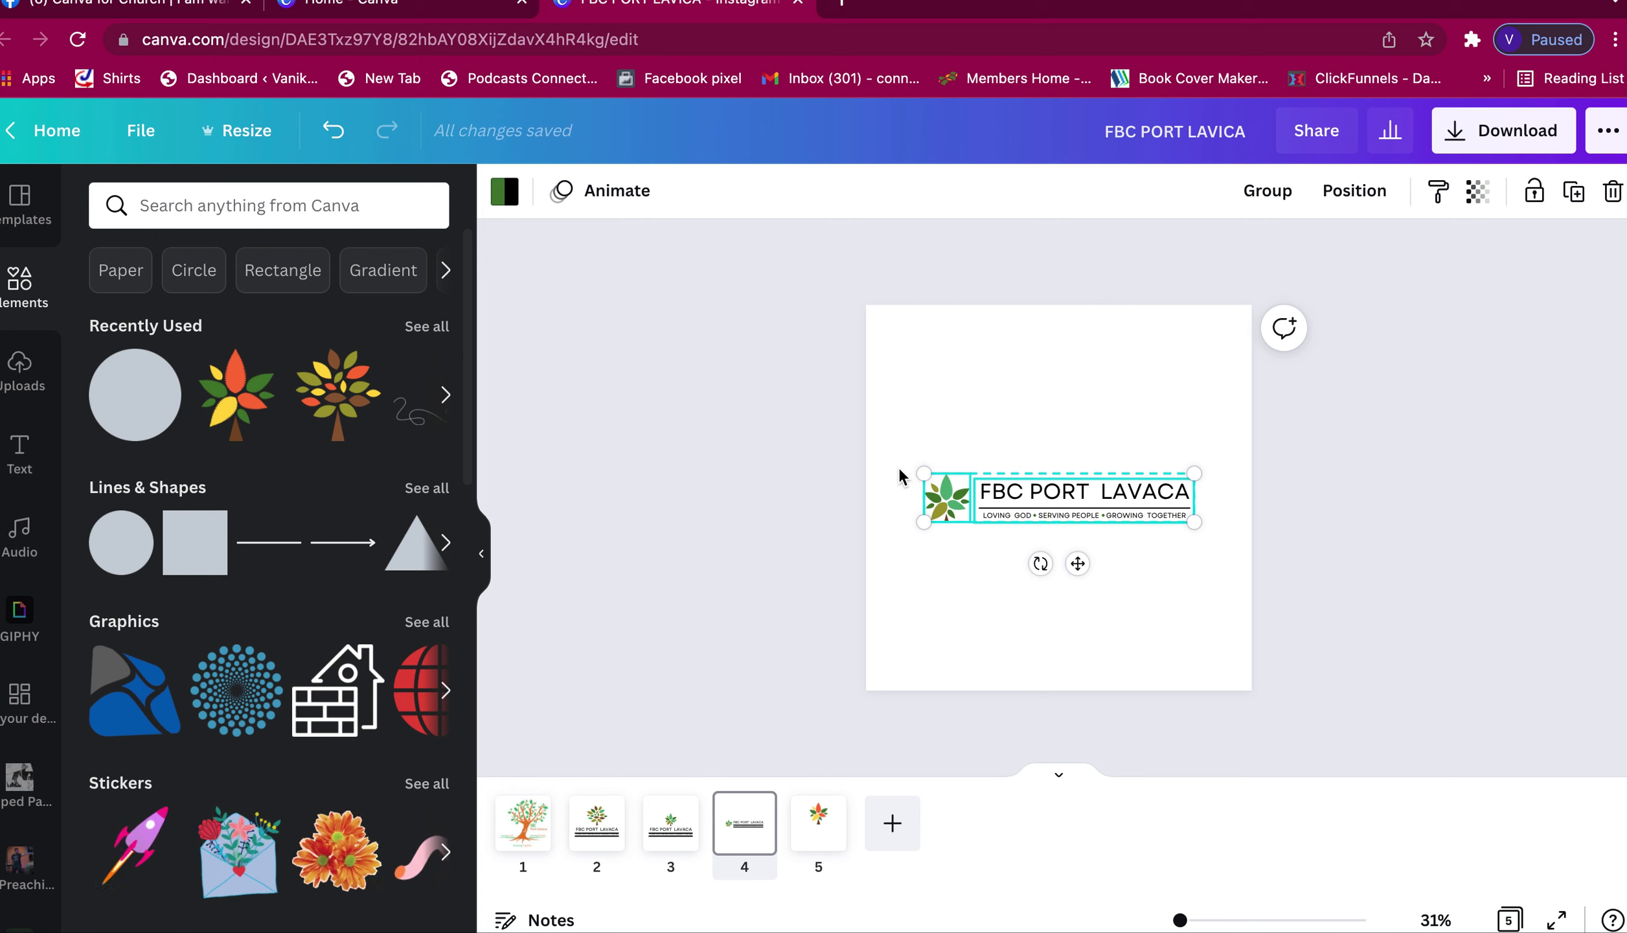
pyautogui.moveTo(924, 471); pyautogui.dragTo(903, 459)
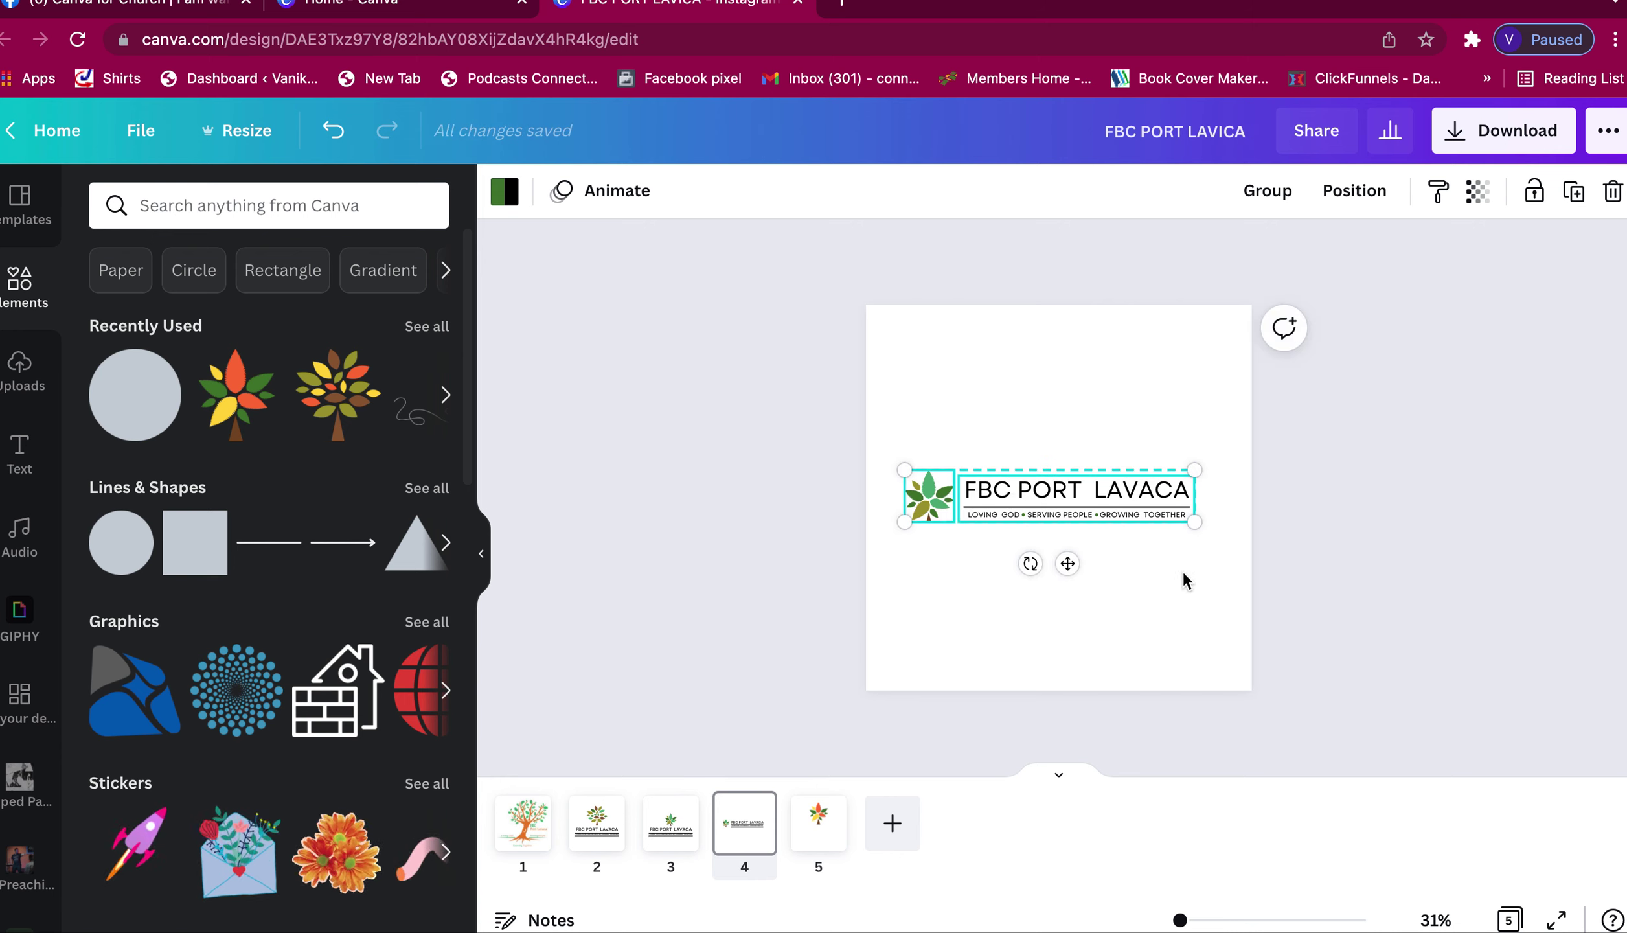
# - Widen the horizontal tree-and-text logo slightly, then copy page 2's leafy tree
pyautogui.moveTo(1197, 523); pyautogui.dragTo(1216, 537)
pyautogui.click(1369, 508)
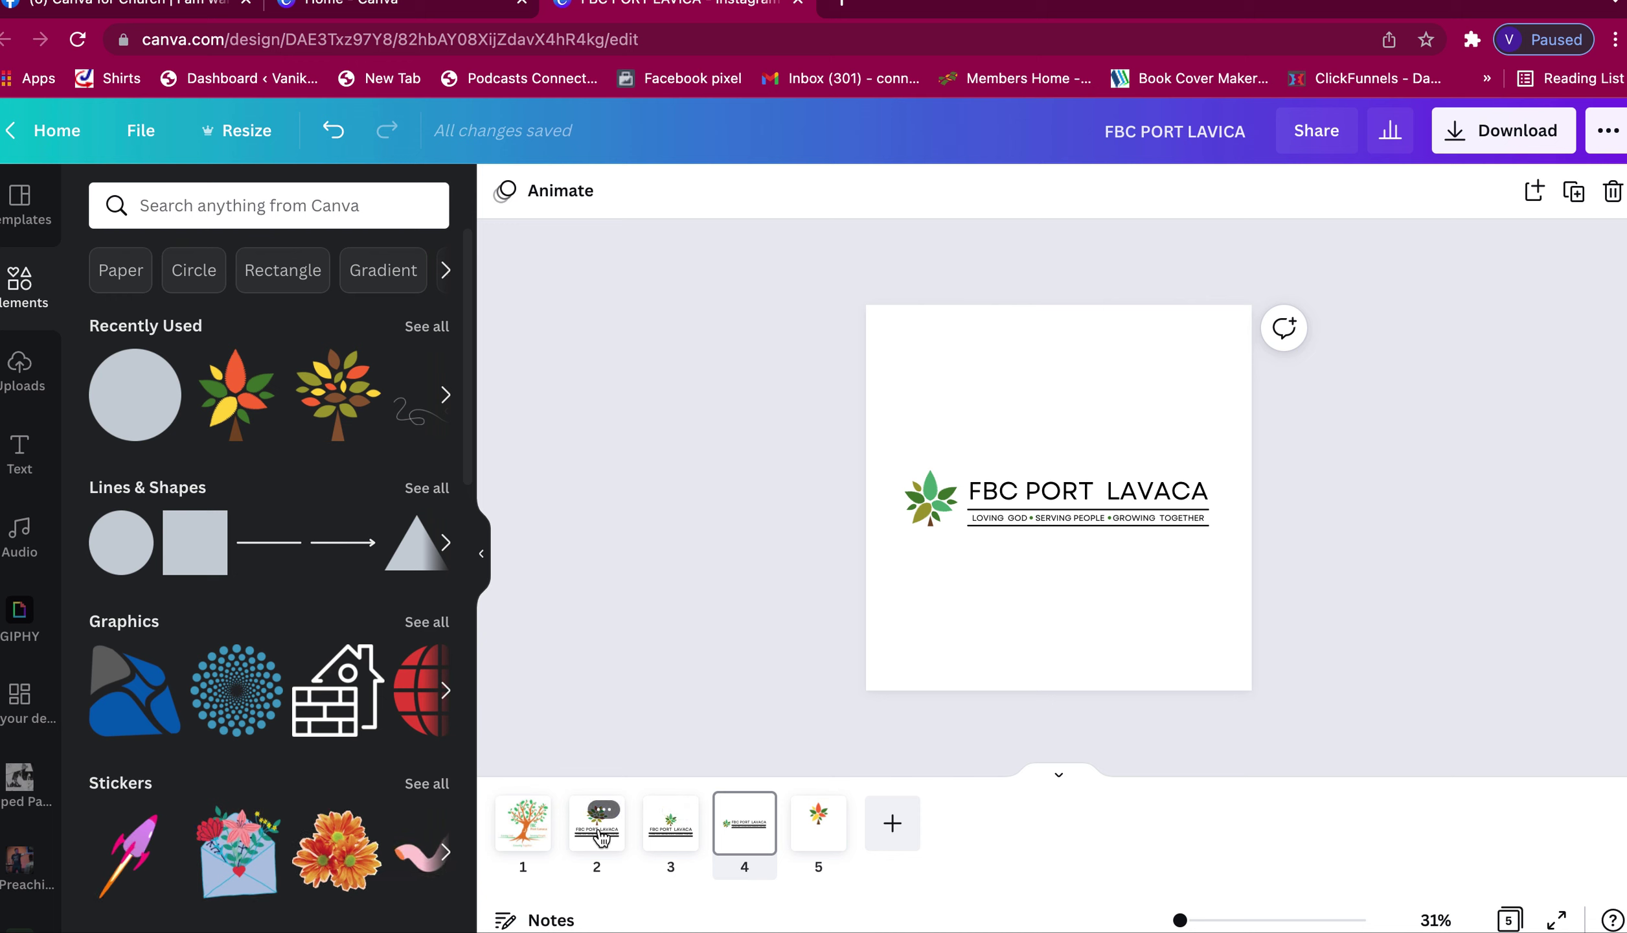
pyautogui.click(599, 832)
pyautogui.click(1093, 466)
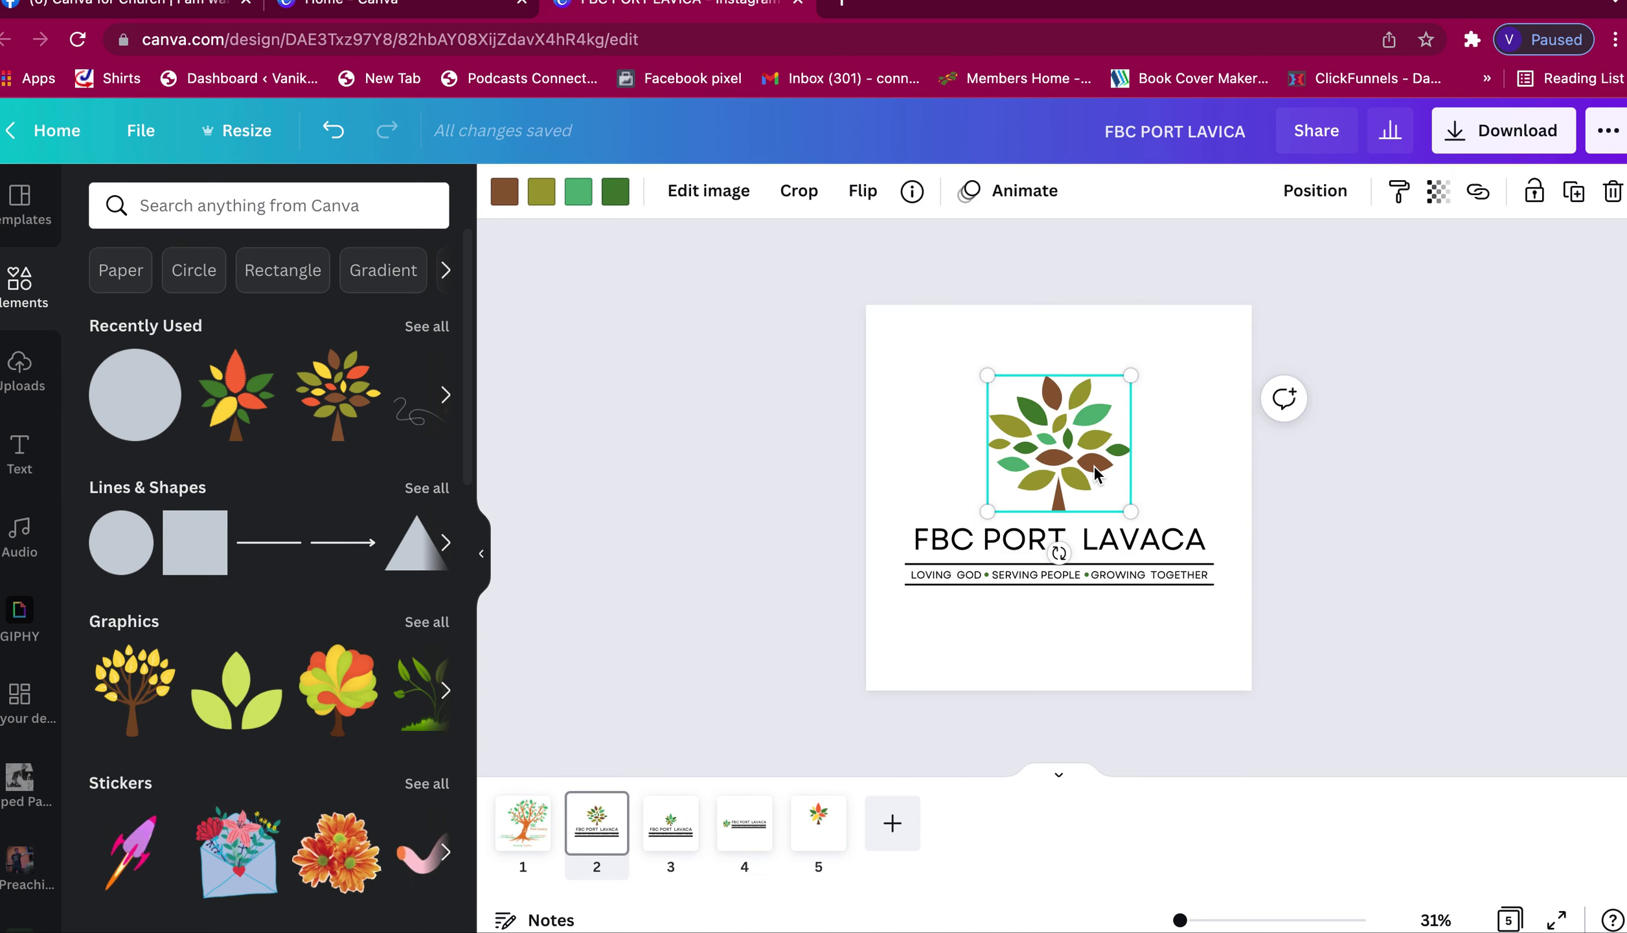
# - On page 4, replace the old tree with the leafy tree, shrunk and placed left of the text
pyautogui.click(746, 833)
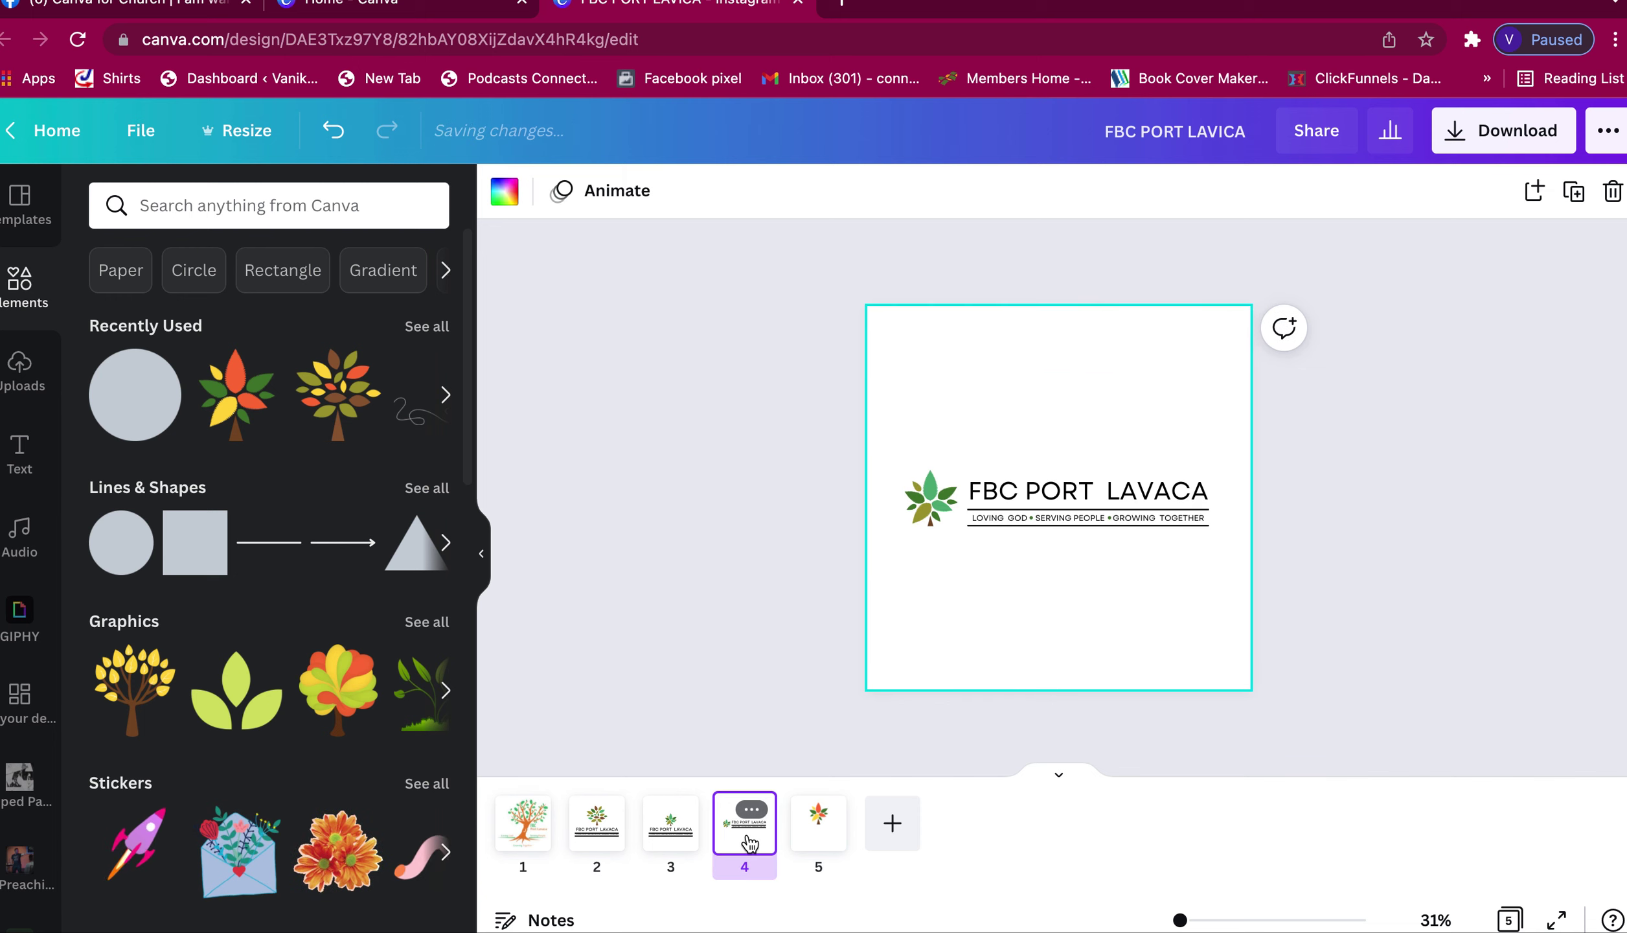
pyautogui.click(941, 504)
pyautogui.press('Delete')
pyautogui.hotkey('ctrl', 'z')
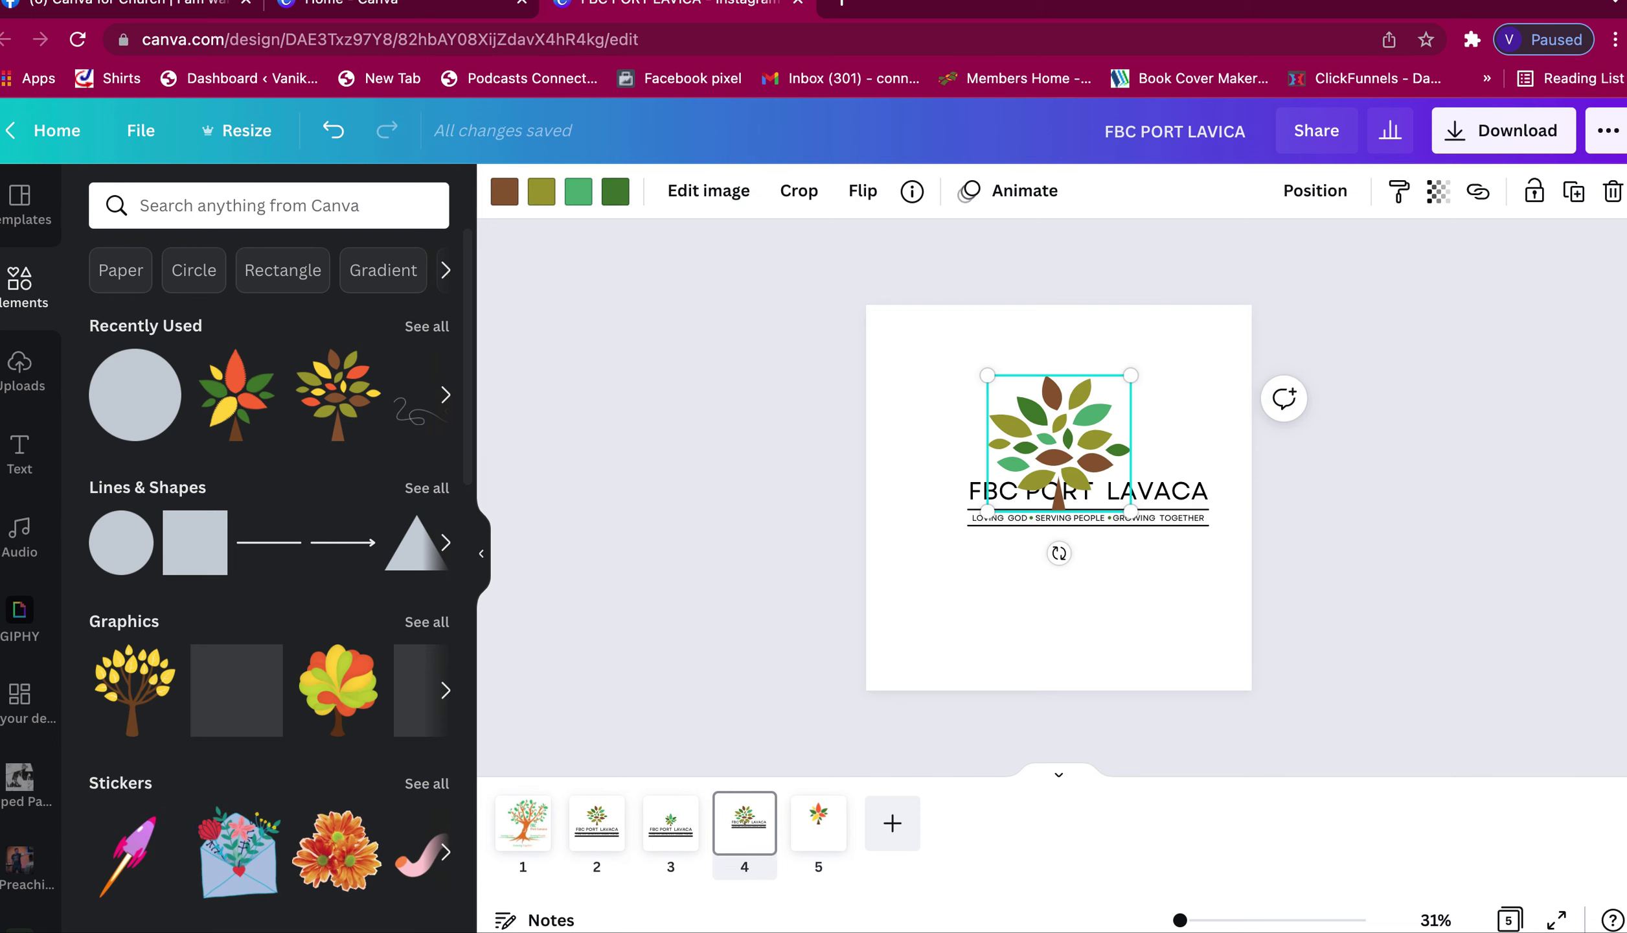
pyautogui.moveTo(1089, 427); pyautogui.dragTo(899, 528)
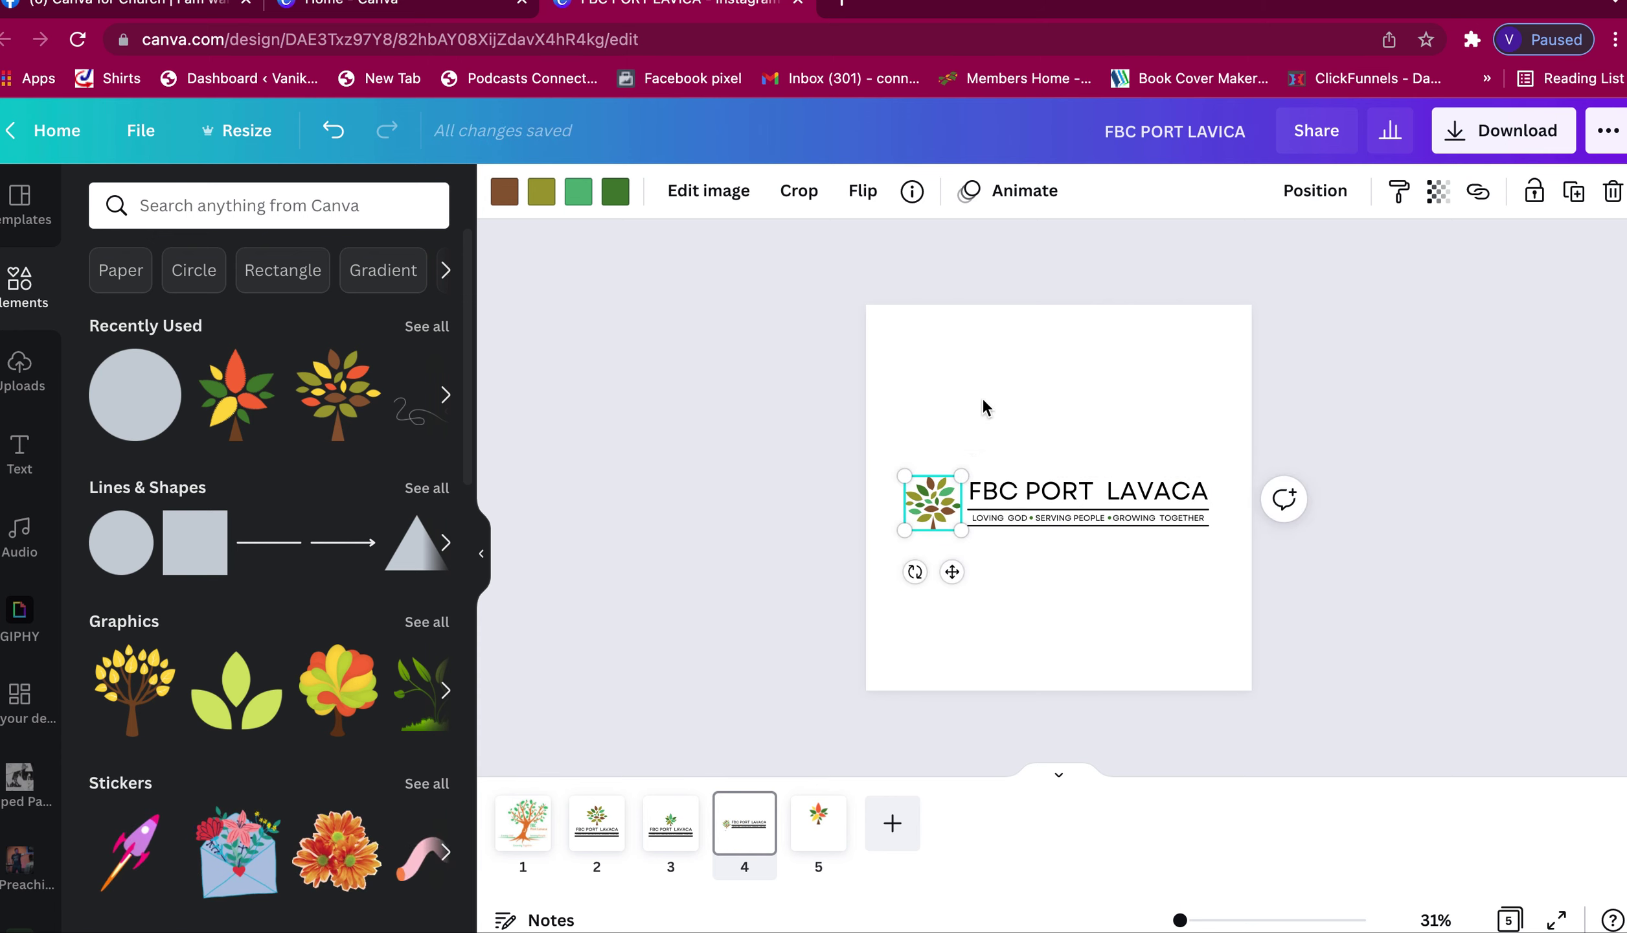
pyautogui.click(1016, 366)
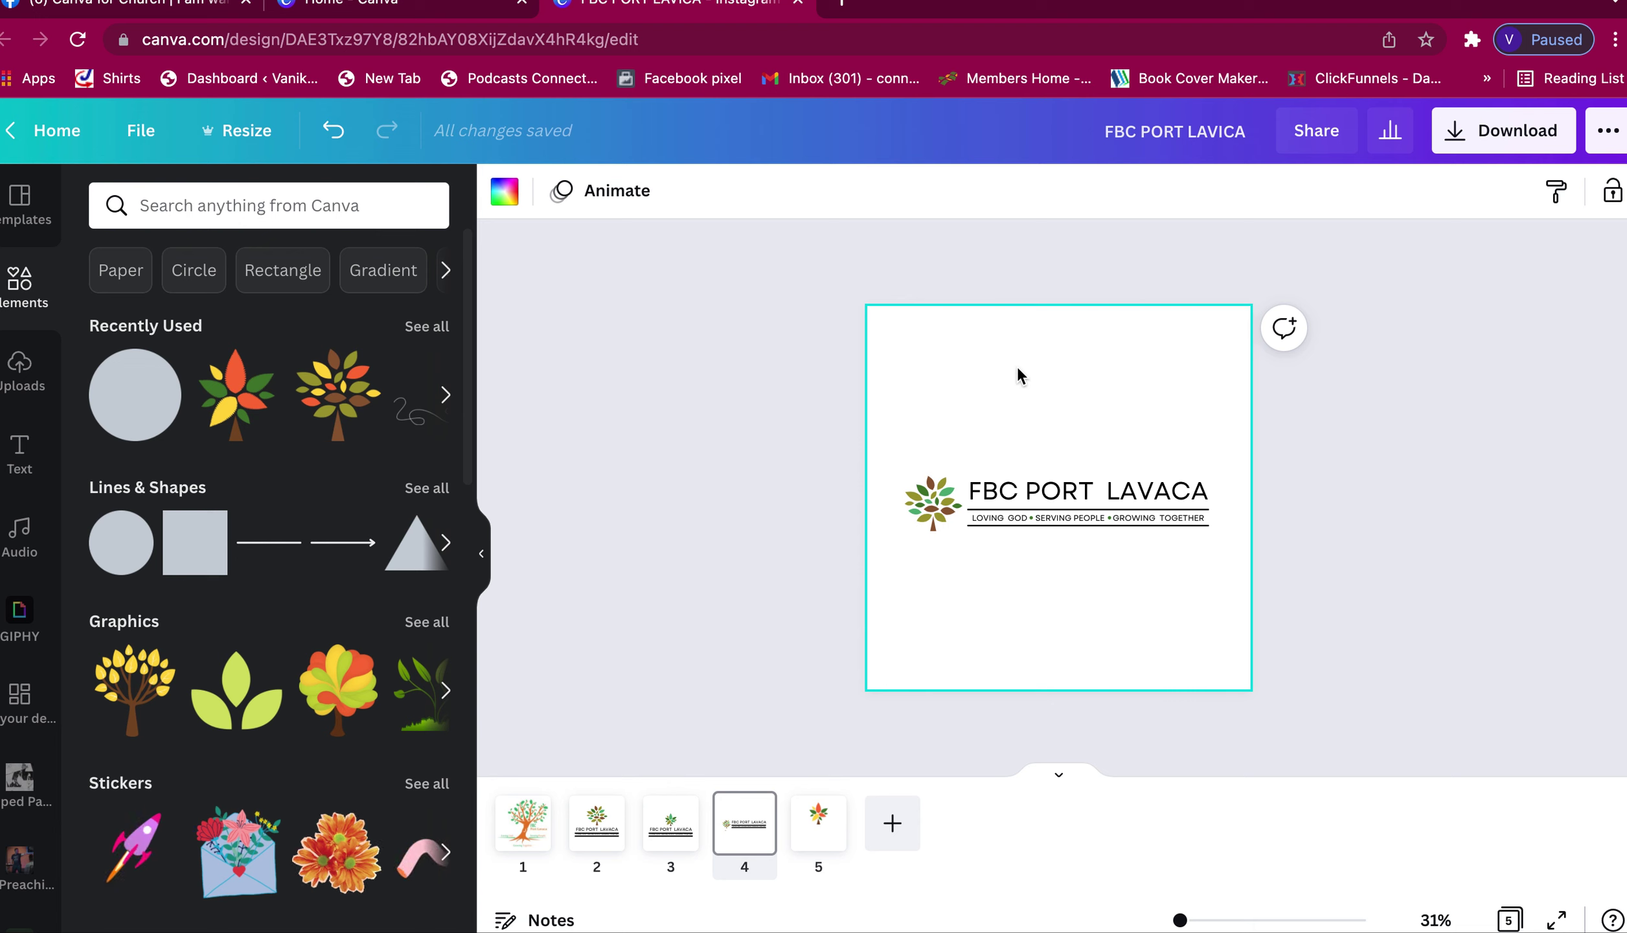
# - Compare with page 1, then raise the horizontal logo's tagline font size to 17.9
pyautogui.click(526, 832)
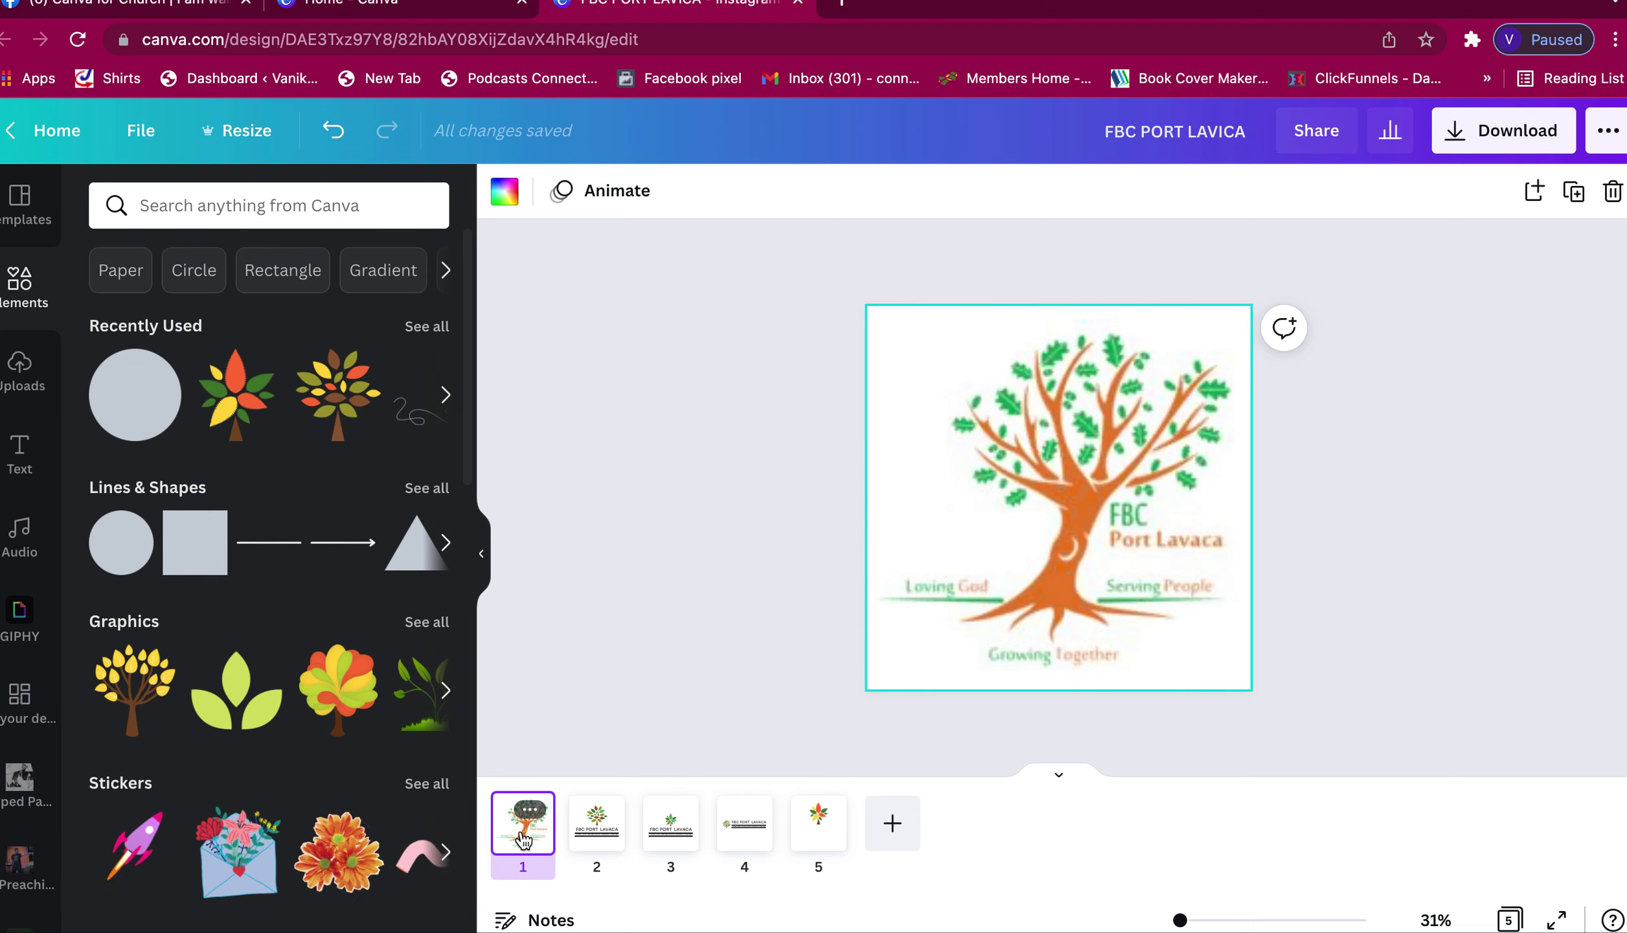
pyautogui.click(742, 832)
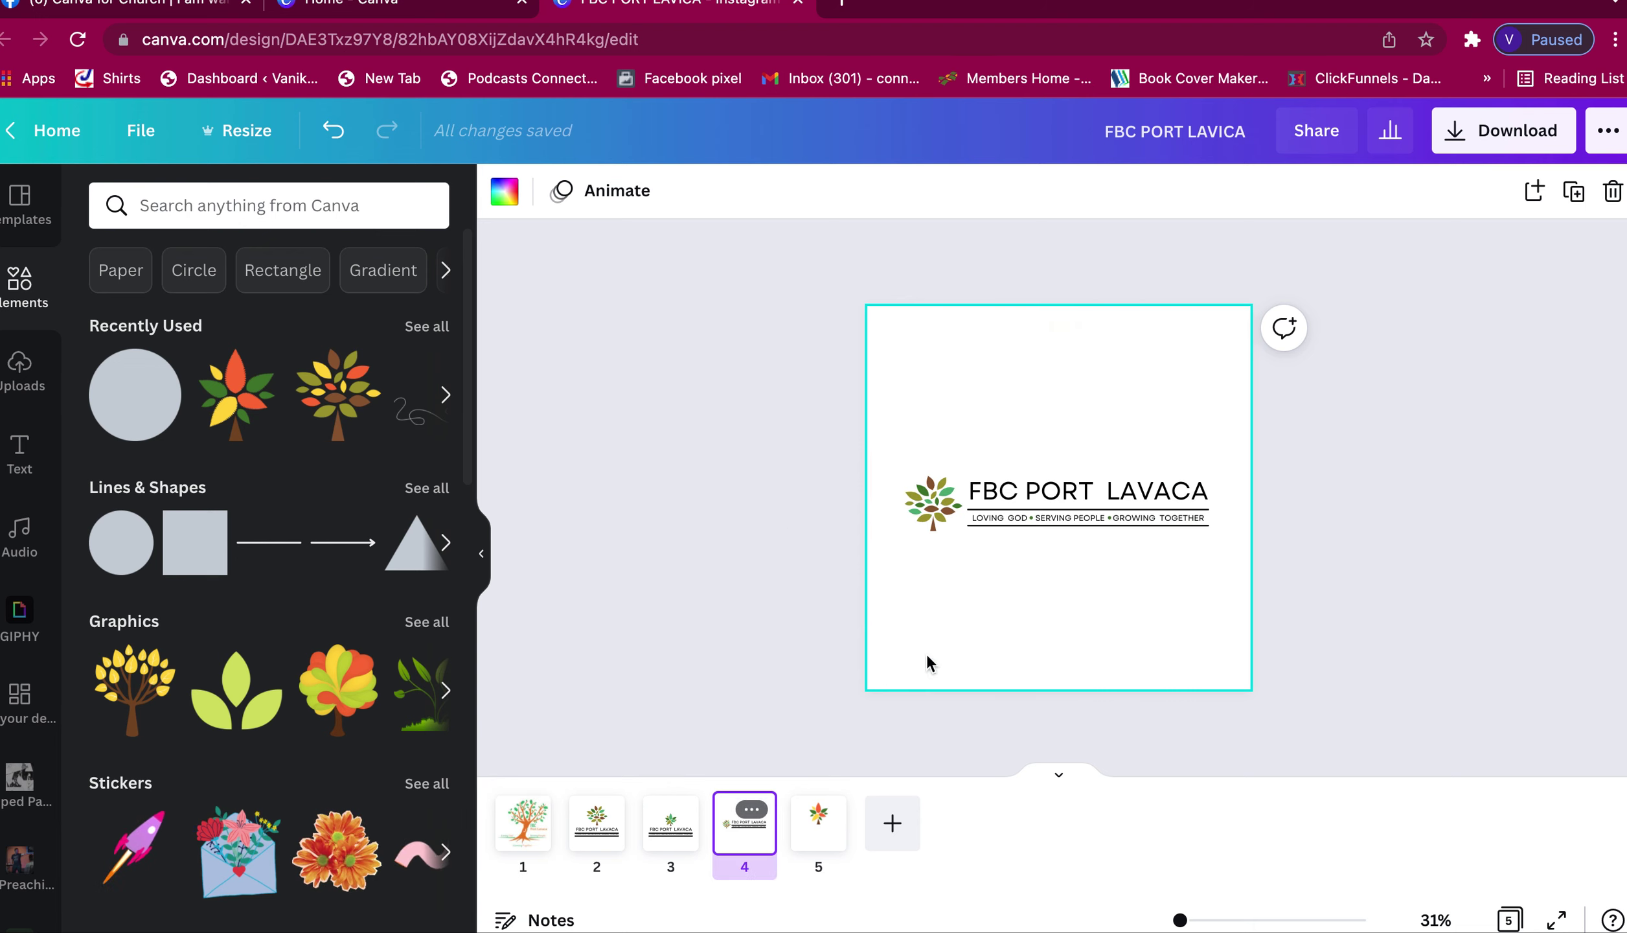
pyautogui.moveTo(1181, 919); pyautogui.dragTo(1200, 923)
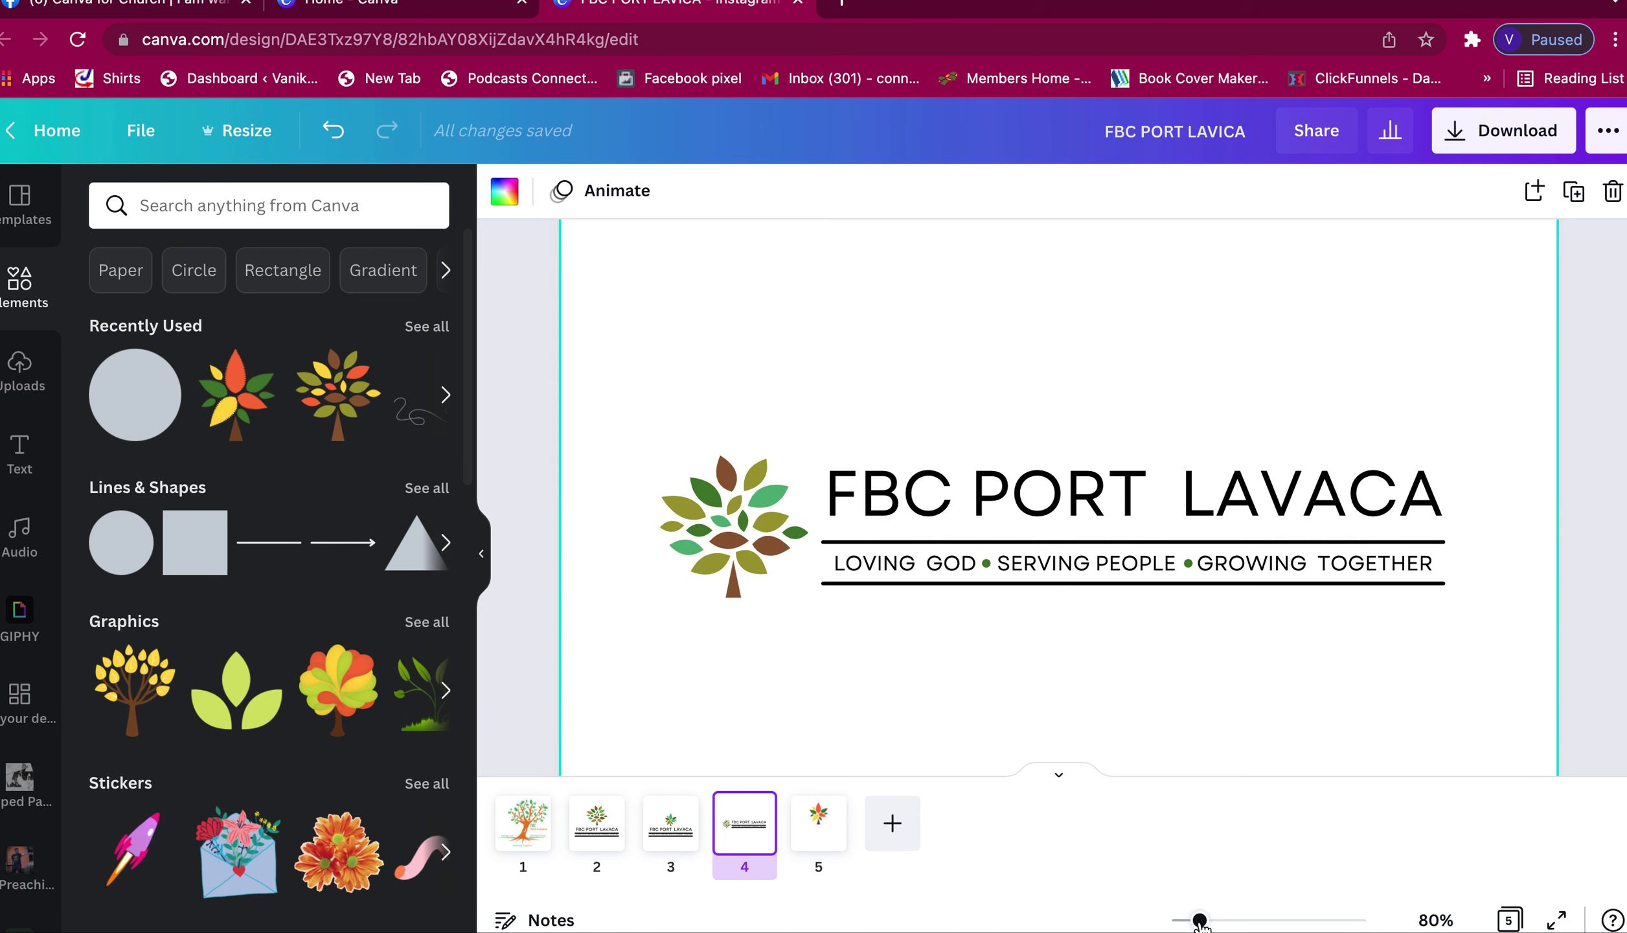
pyautogui.click(1292, 562)
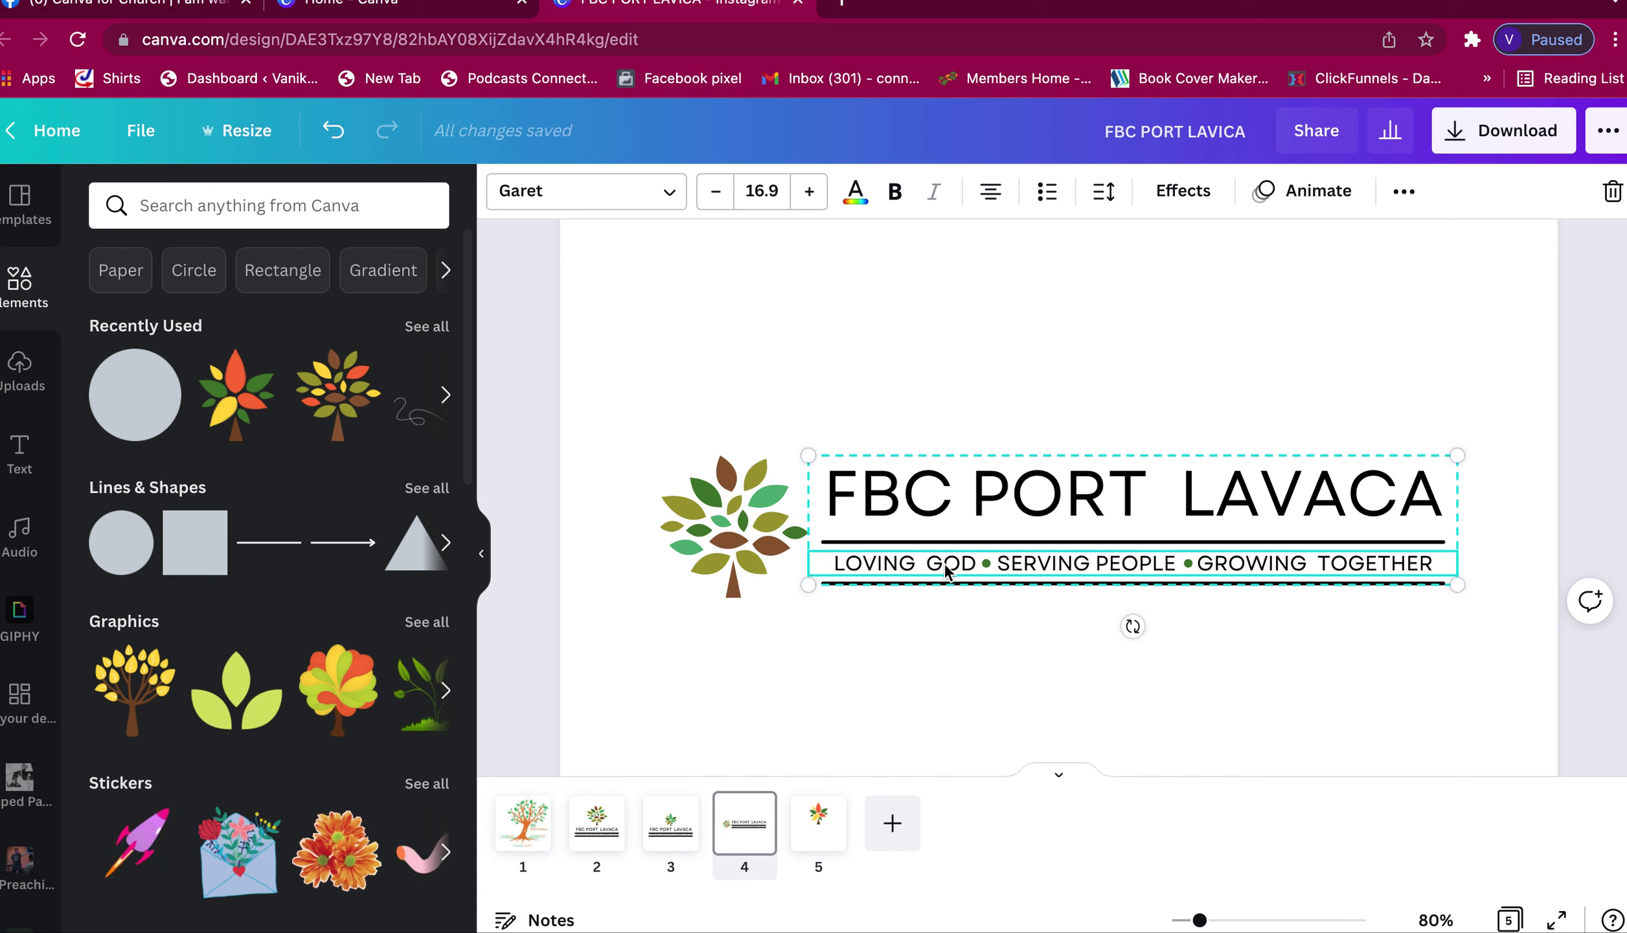
pyautogui.click(810, 192)
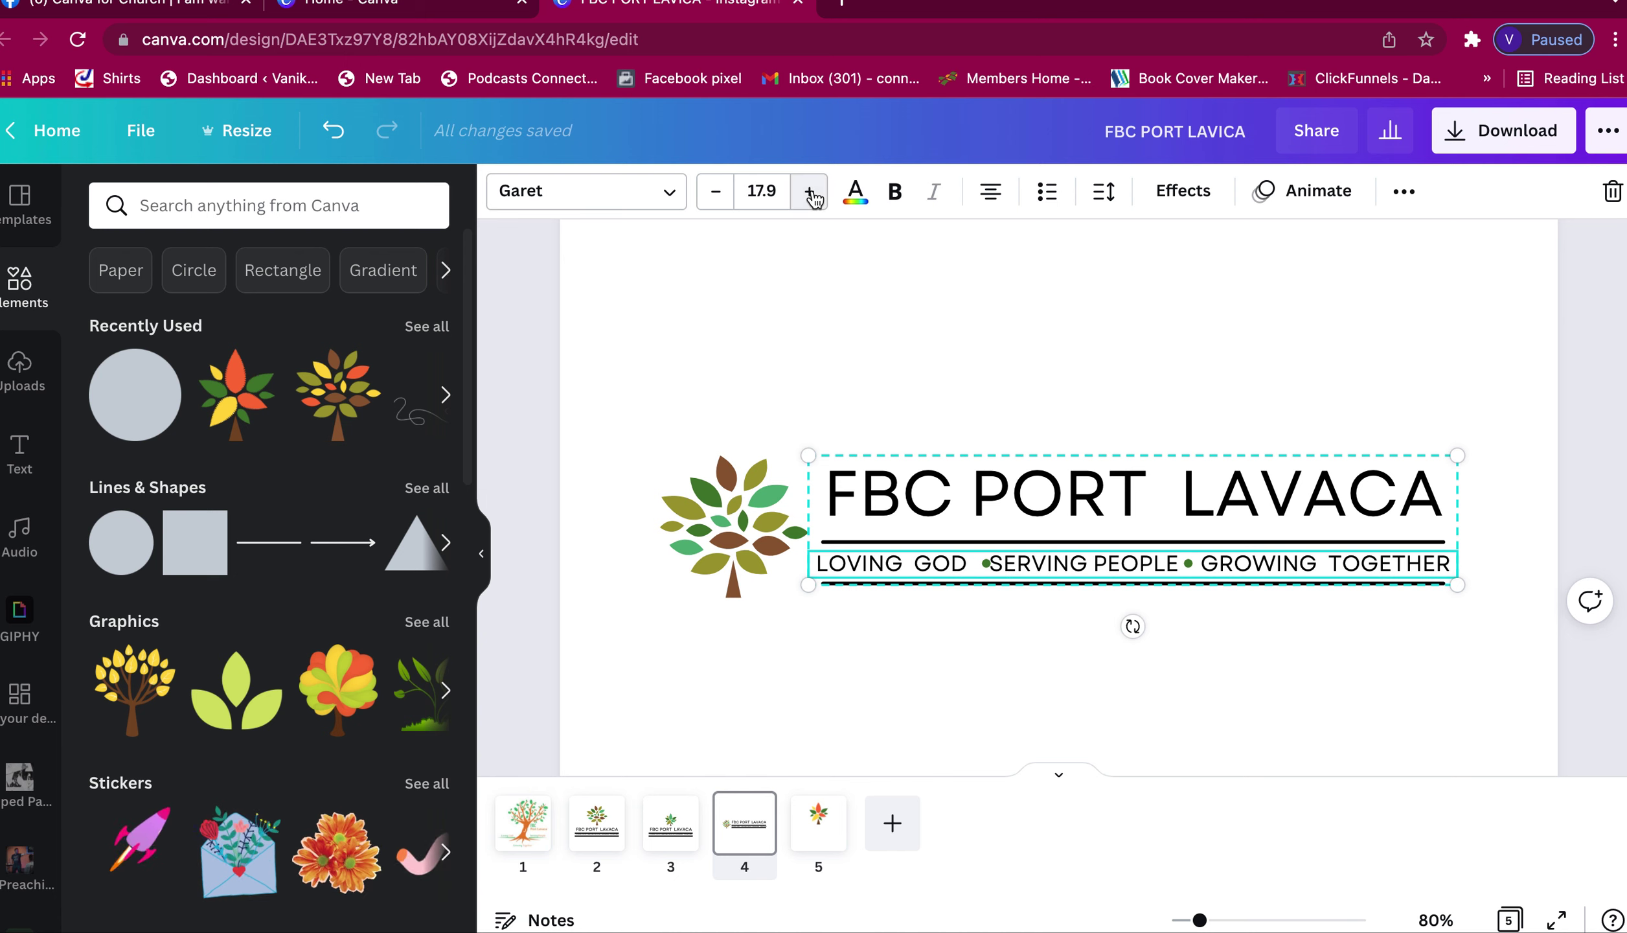
# - Ungroup the horizontal logo into separate elements
pyautogui.click(915, 738)
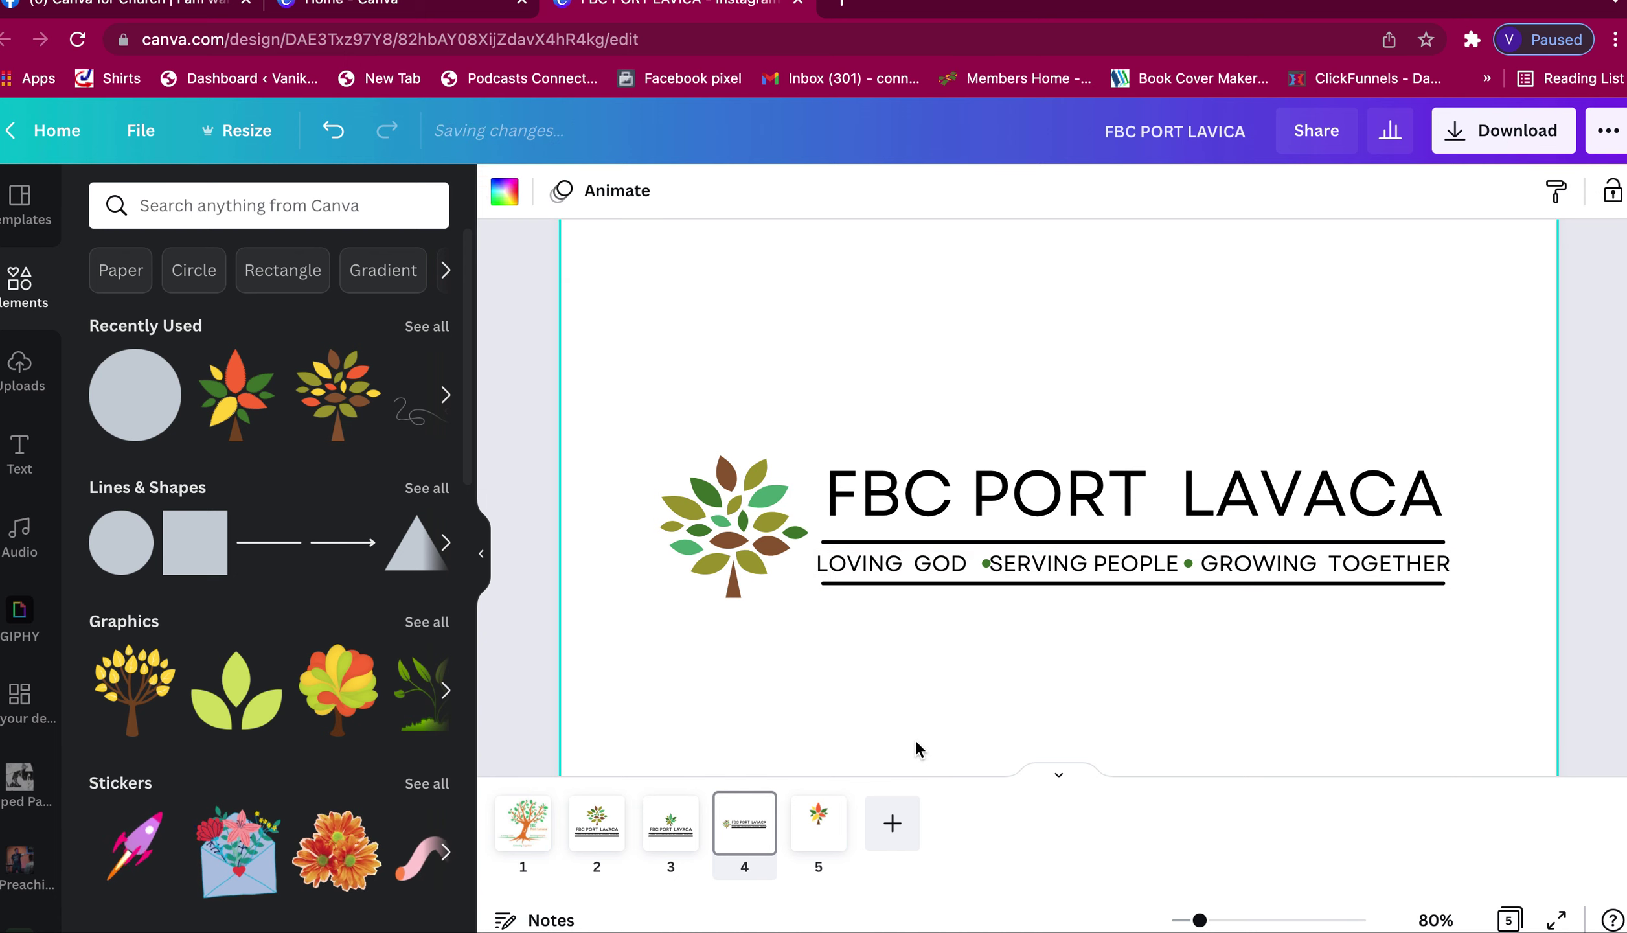
pyautogui.doubleClick(986, 564)
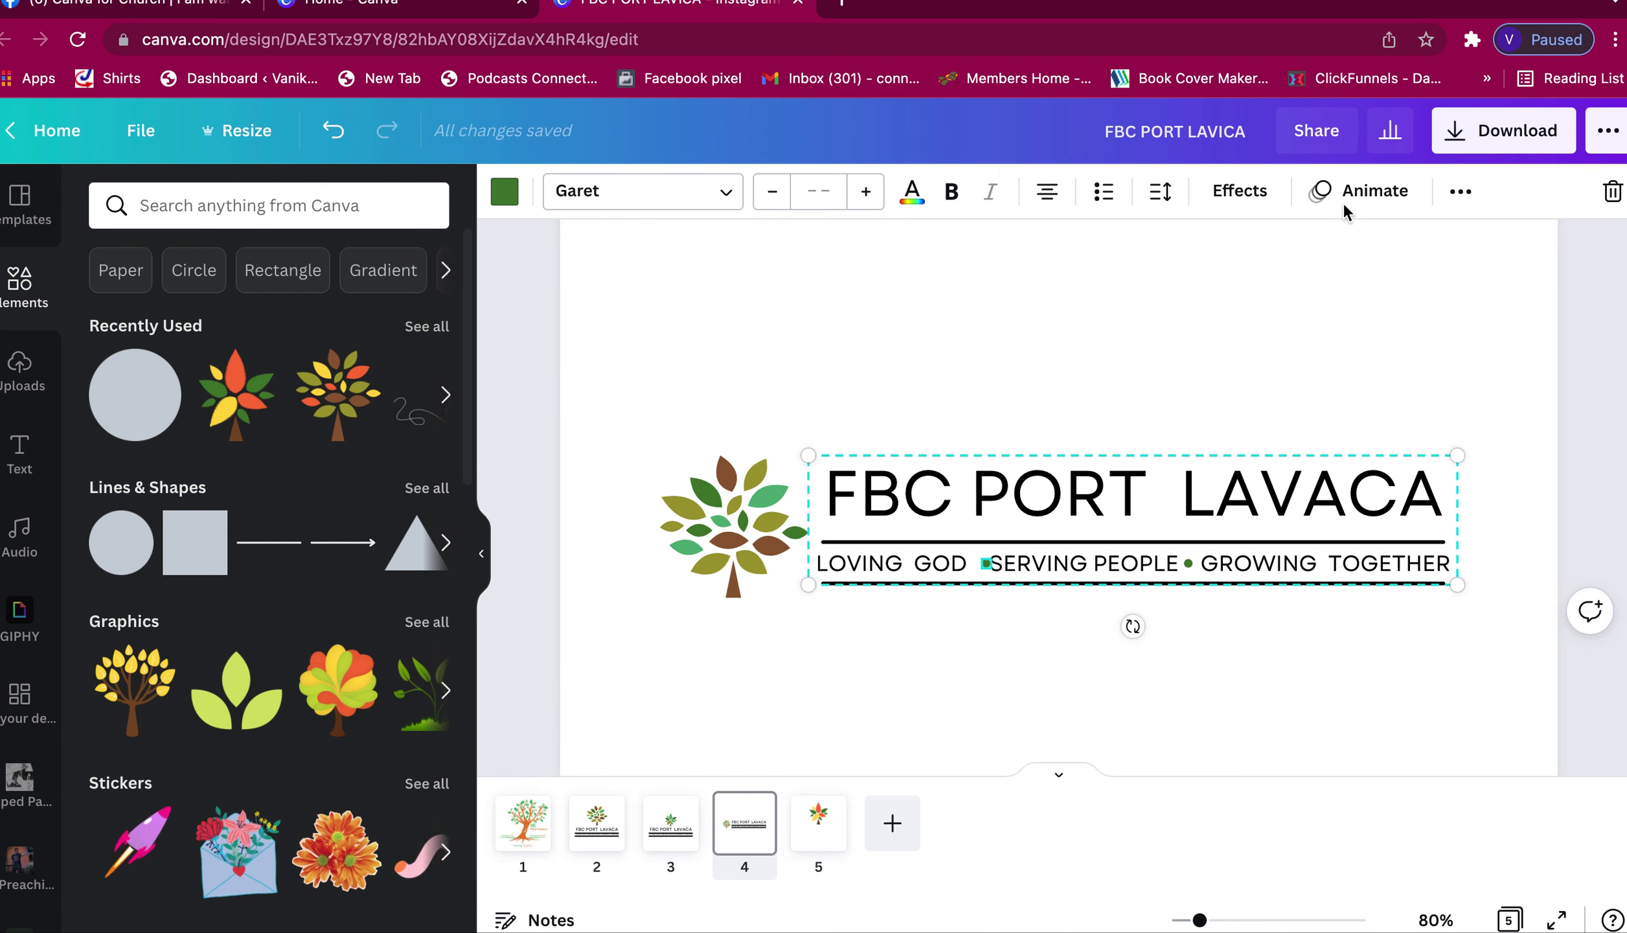
pyautogui.click(1460, 192)
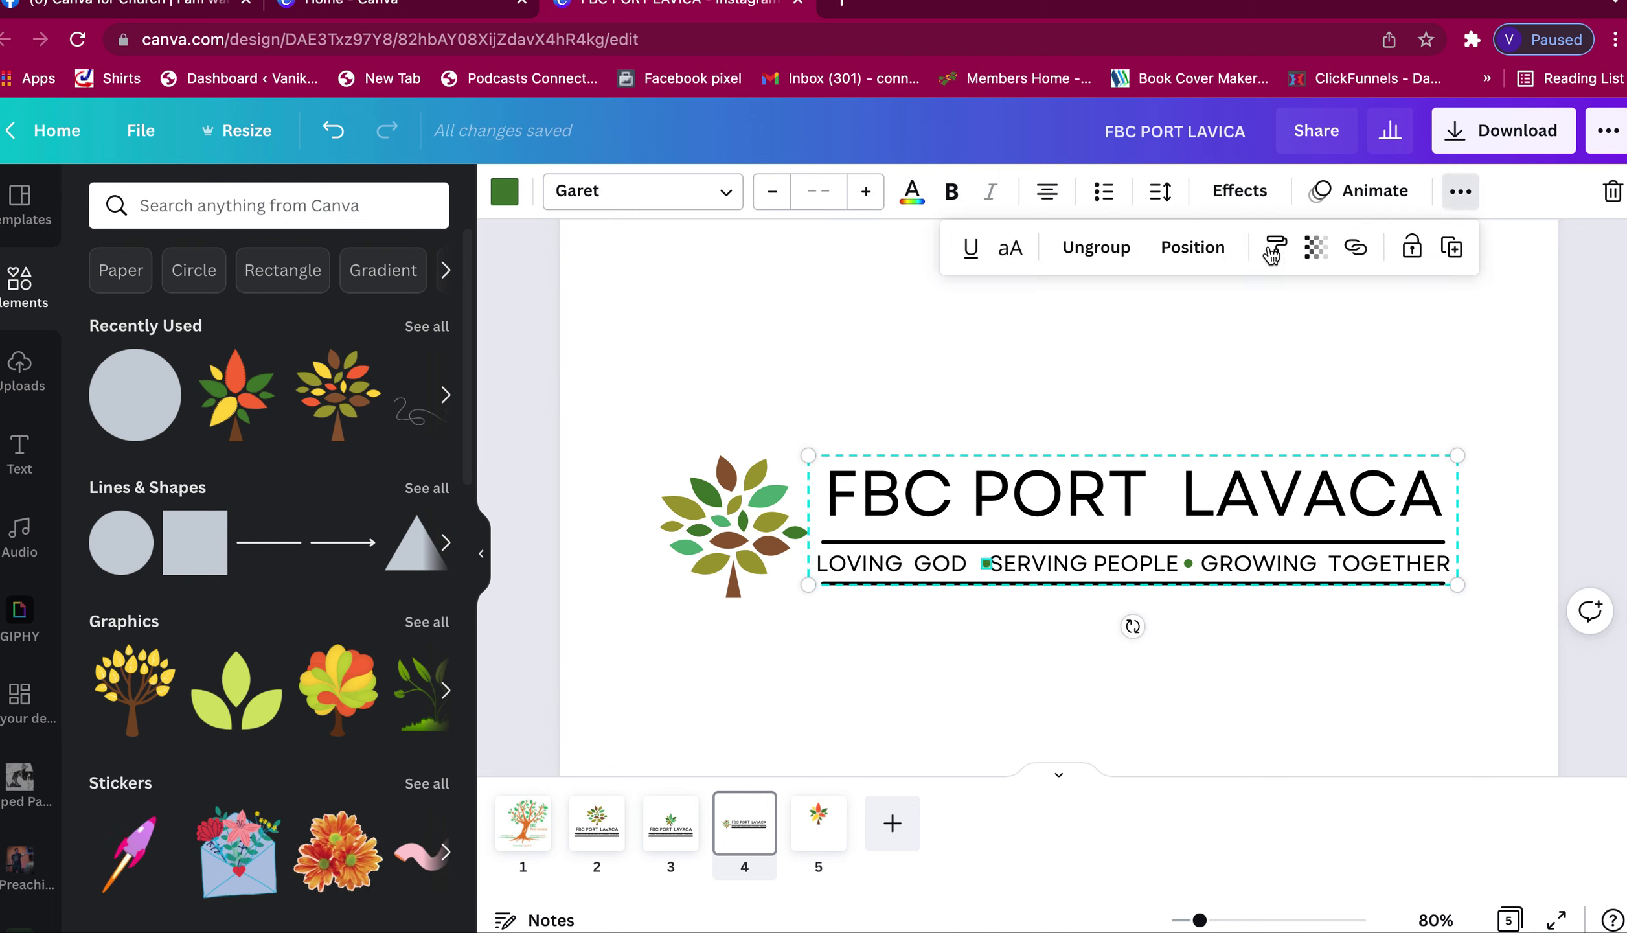
pyautogui.click(1105, 254)
pyautogui.click(1031, 378)
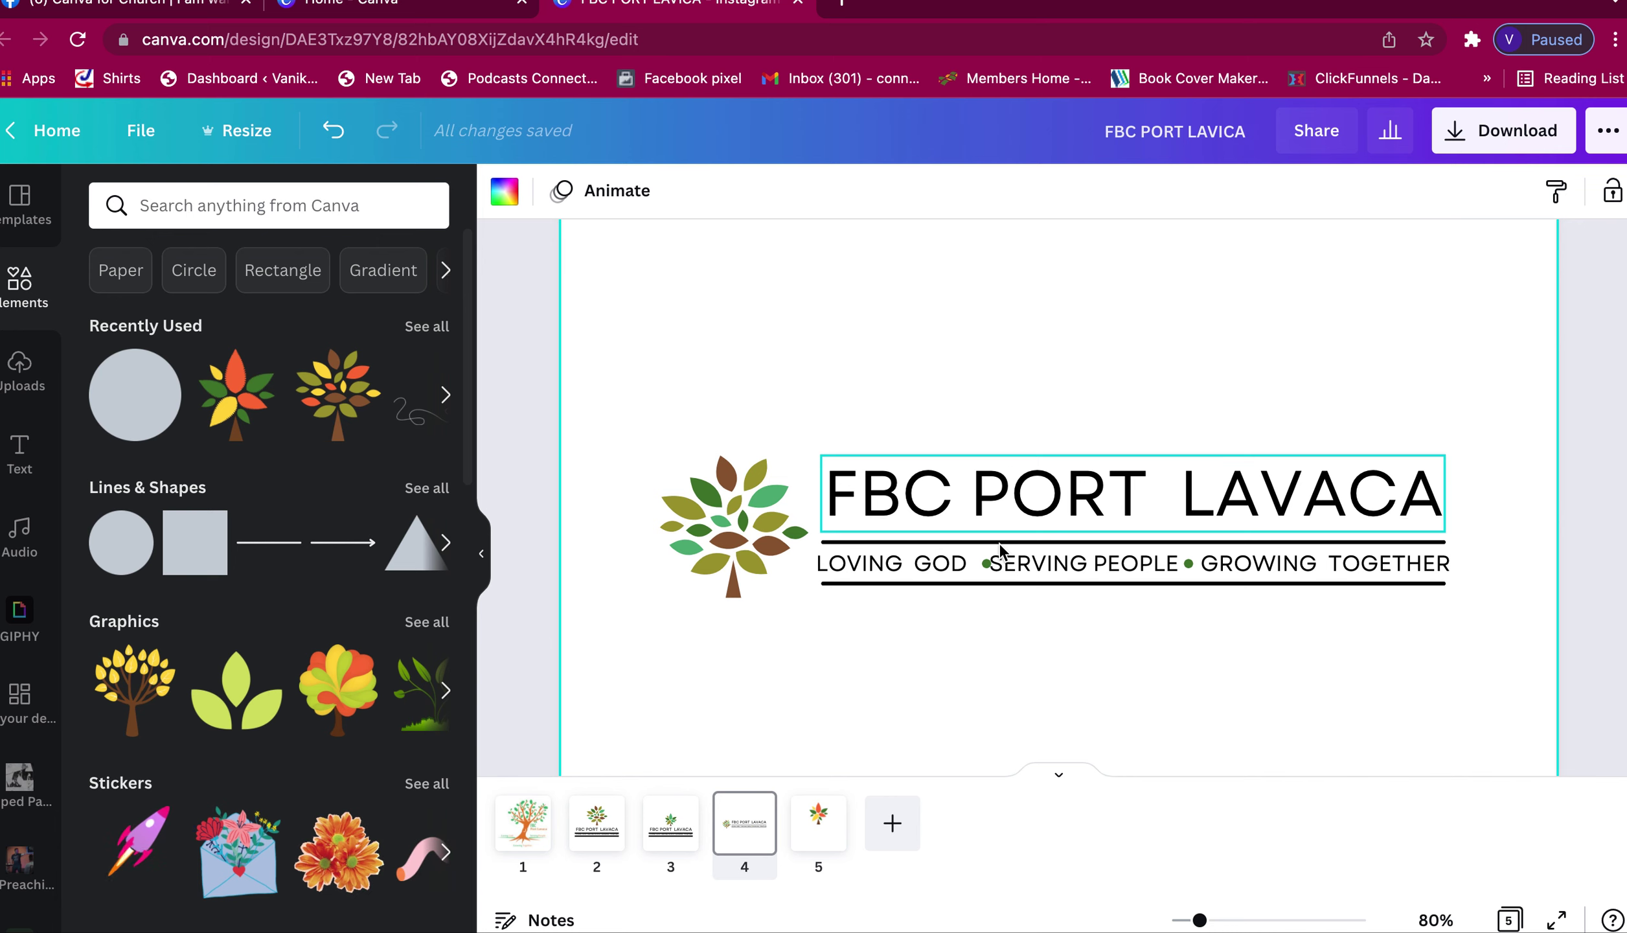
# - Centre the green dots in the gaps after GOD and after PEOPLE
pyautogui.click(985, 564)
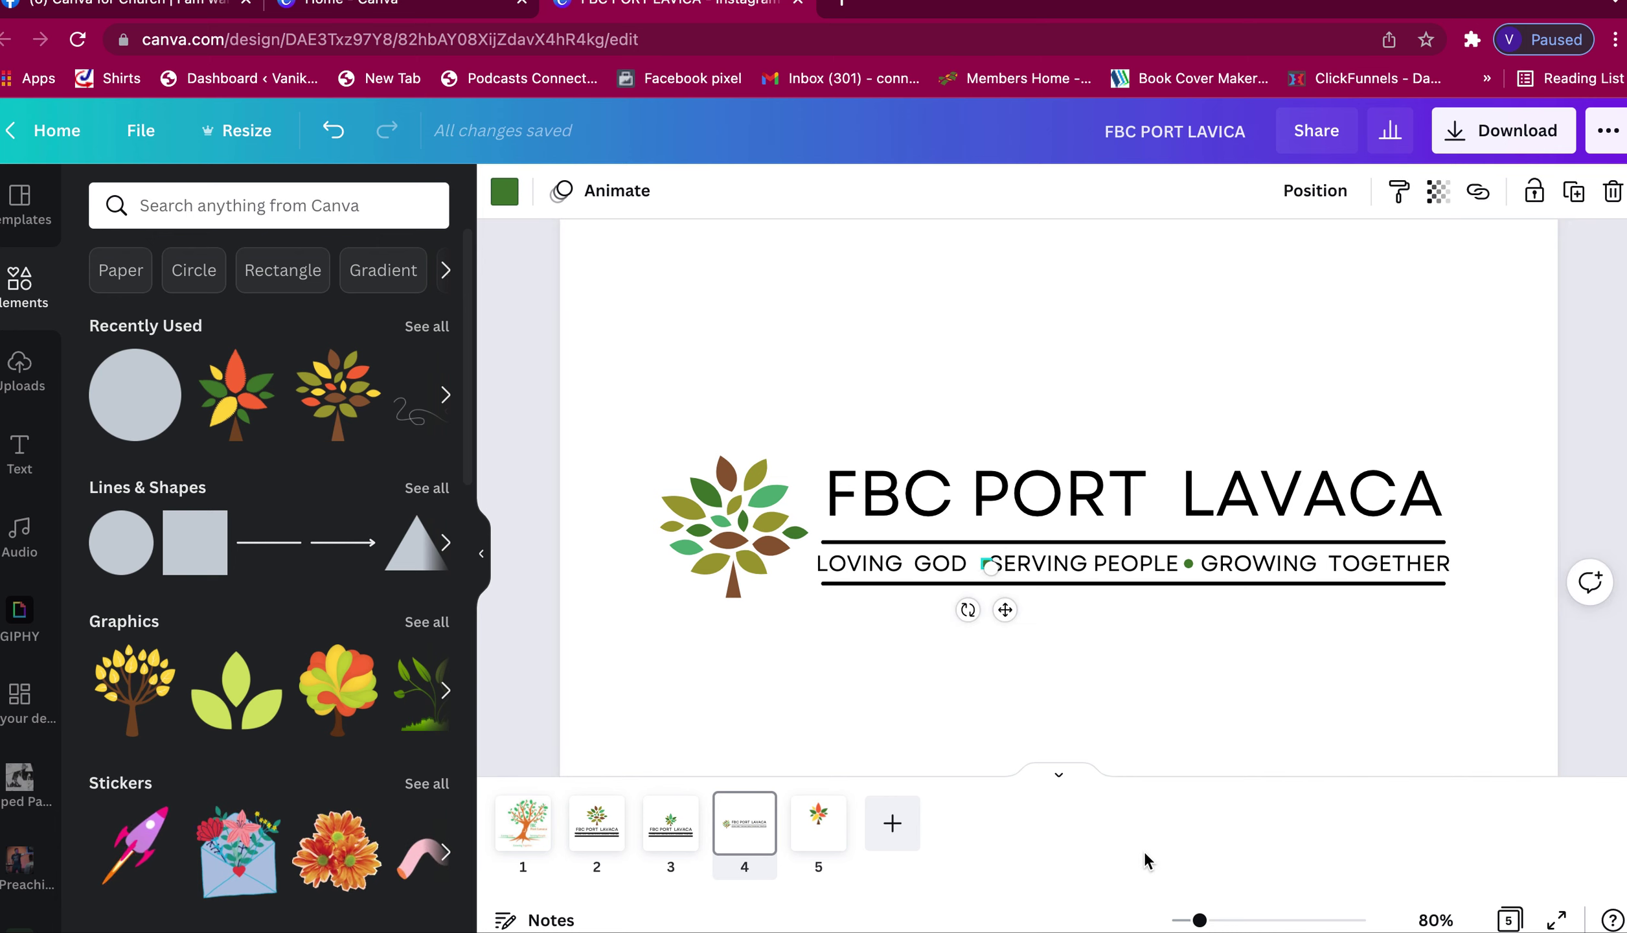
pyautogui.moveTo(1199, 919); pyautogui.dragTo(1243, 920)
pyautogui.moveTo(922, 723); pyautogui.dragTo(912, 732)
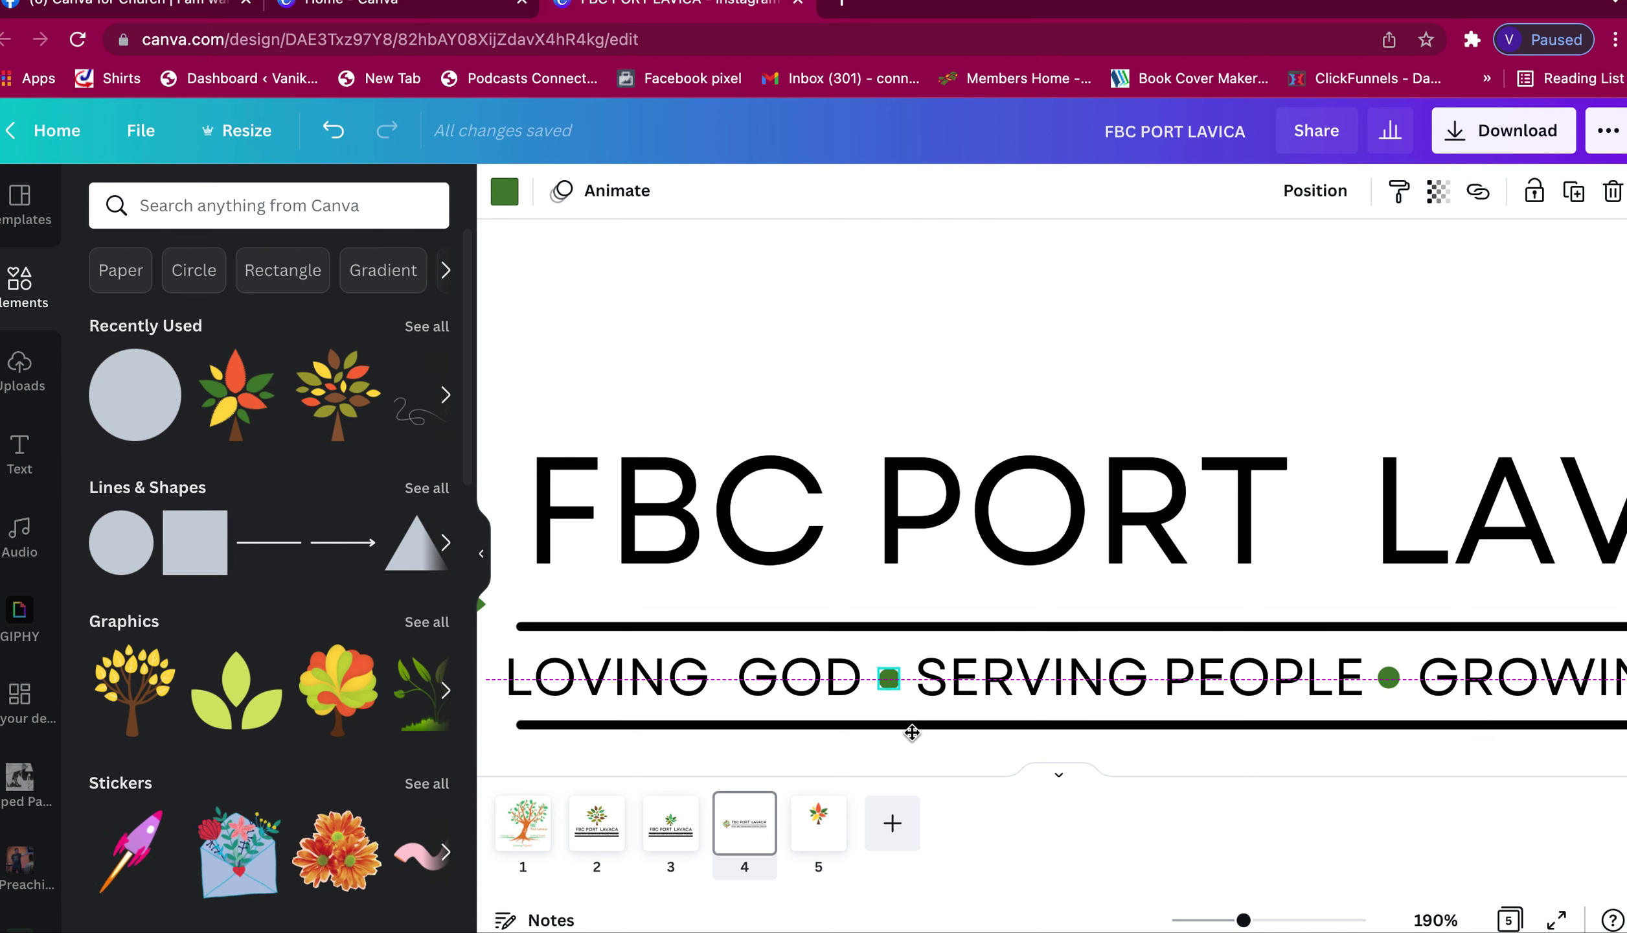
pyautogui.click(1387, 677)
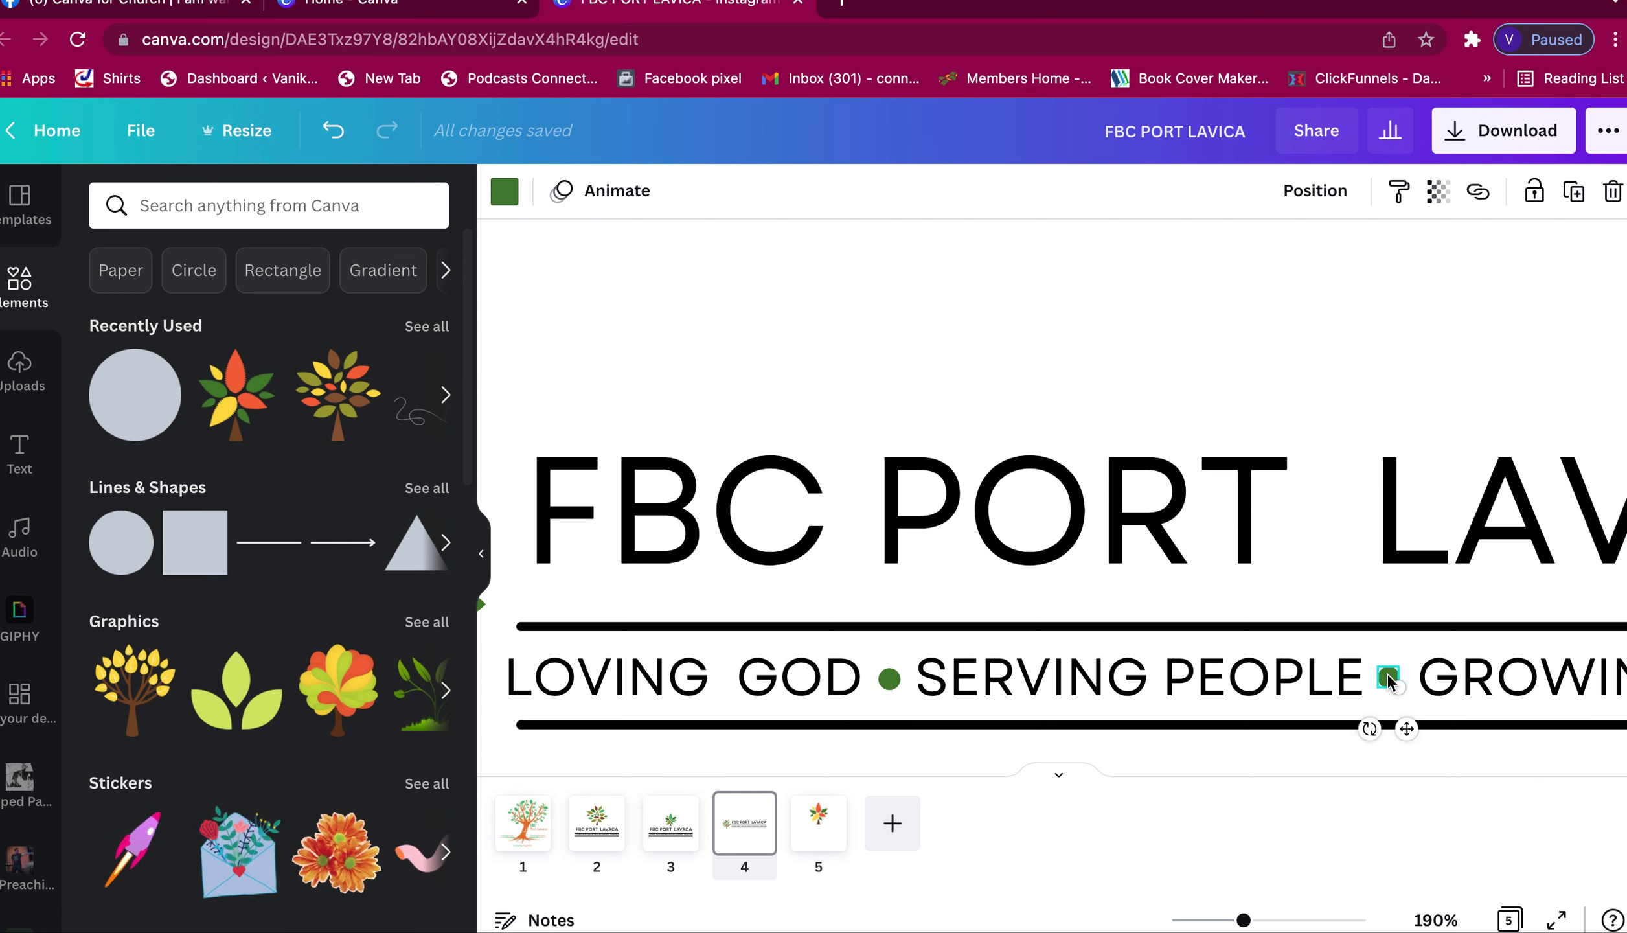
pyautogui.moveTo(1387, 676); pyautogui.dragTo(1395, 676)
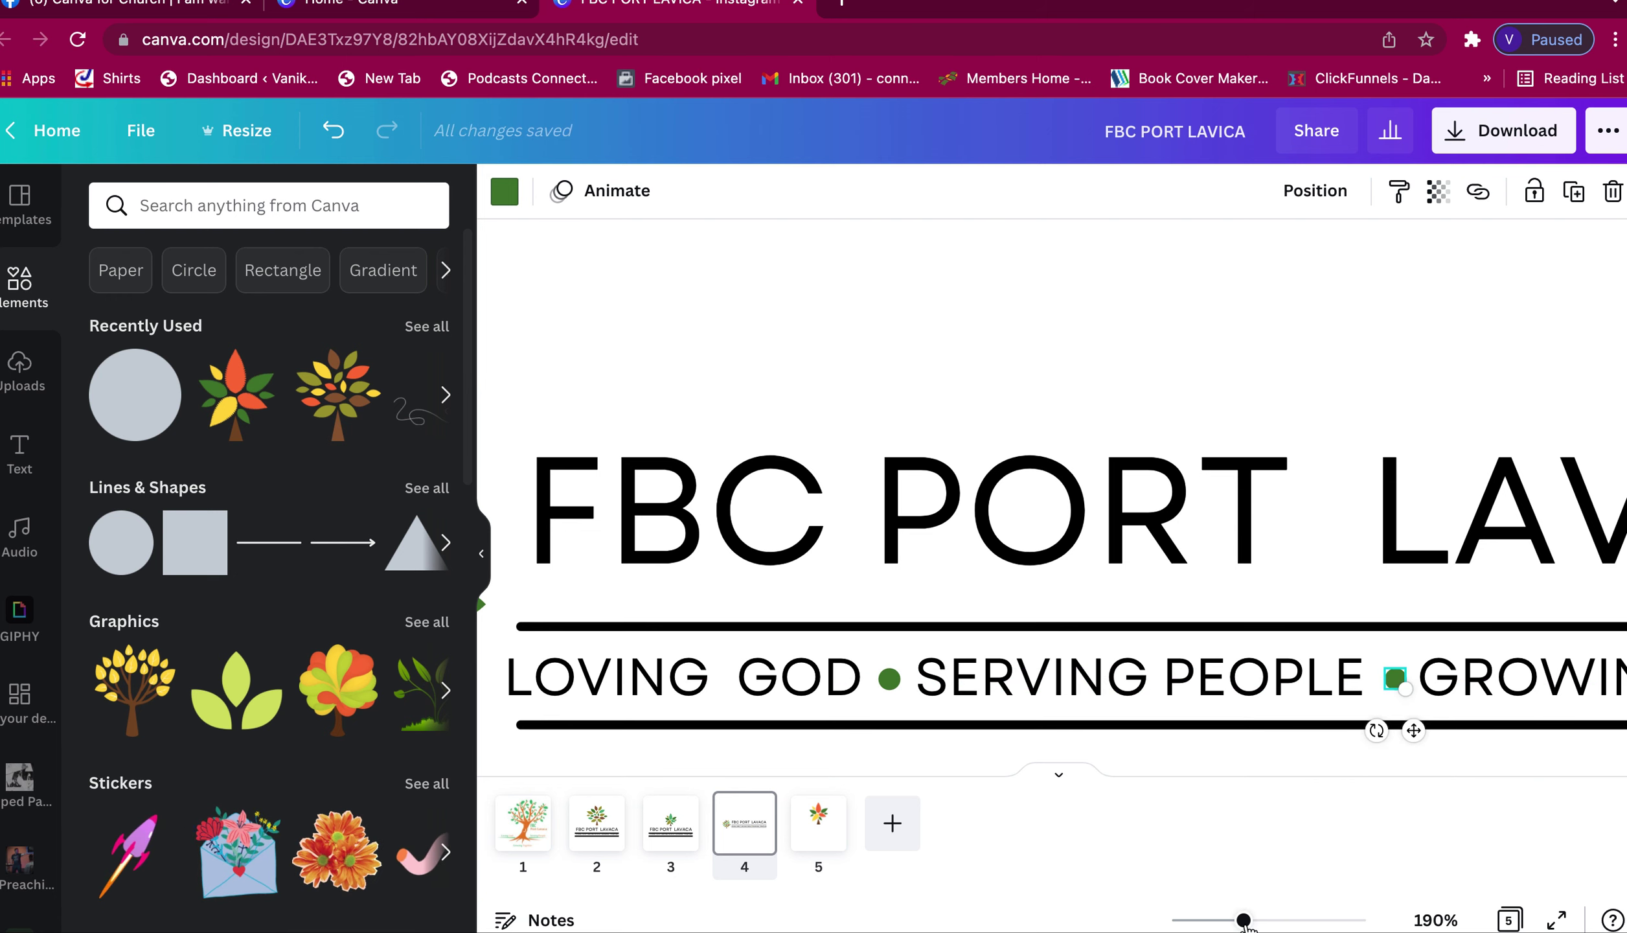
pyautogui.moveTo(1243, 920); pyautogui.dragTo(1203, 921)
# - Enlarge the FBC PORT LAVACA title slightly from its corners
pyautogui.click(1465, 705)
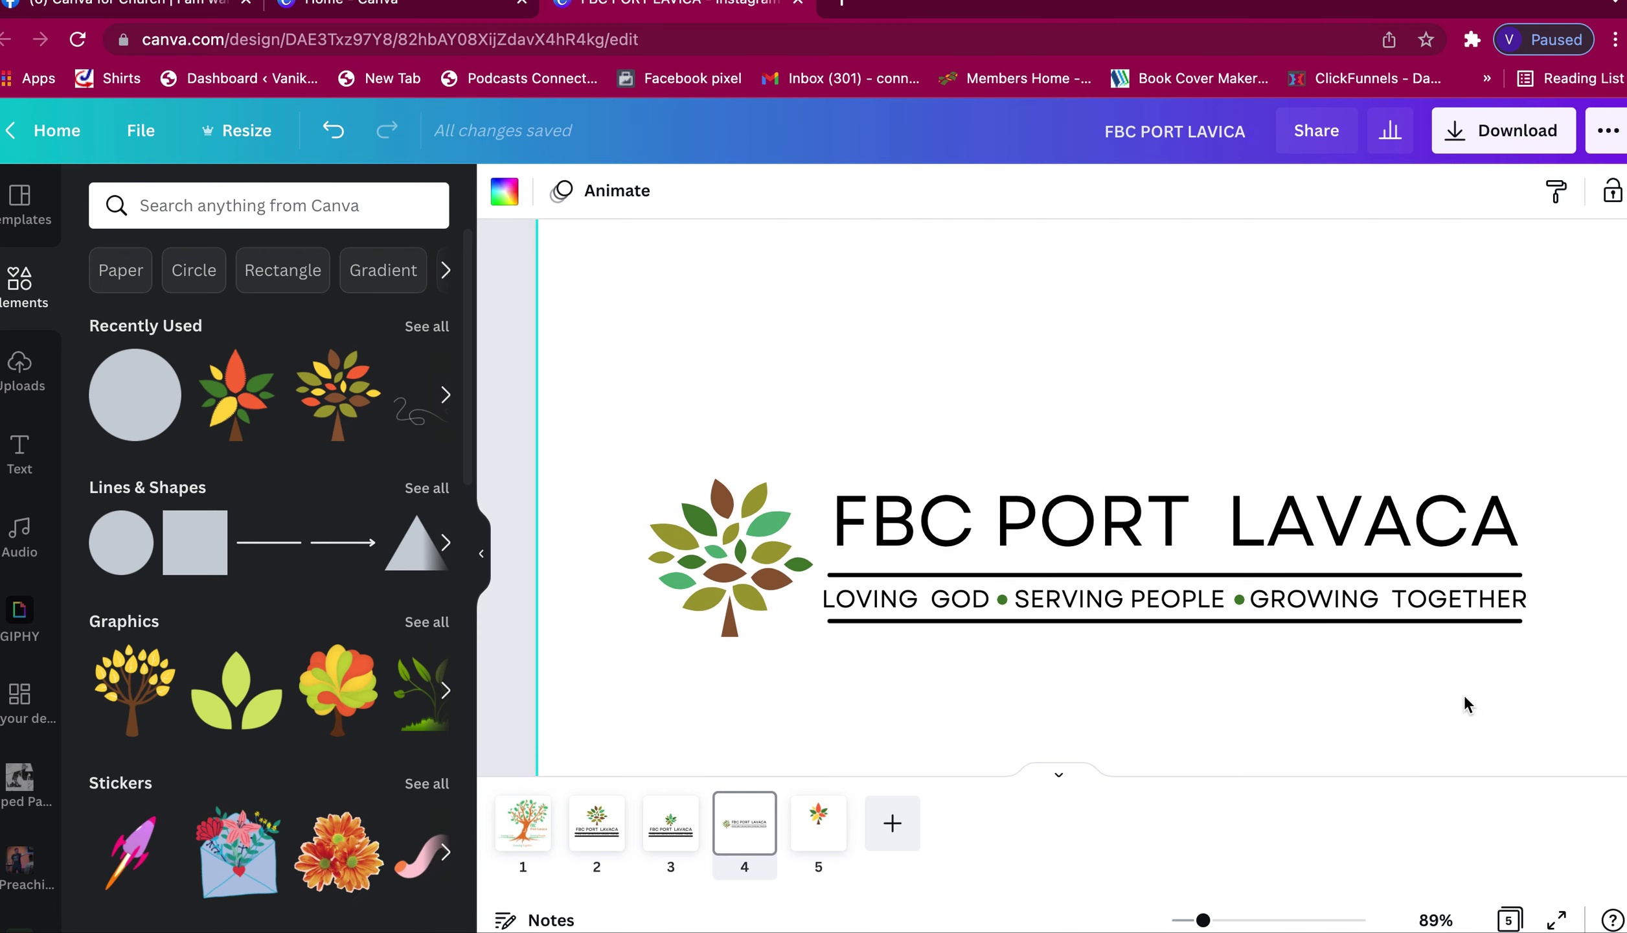
pyautogui.click(1508, 536)
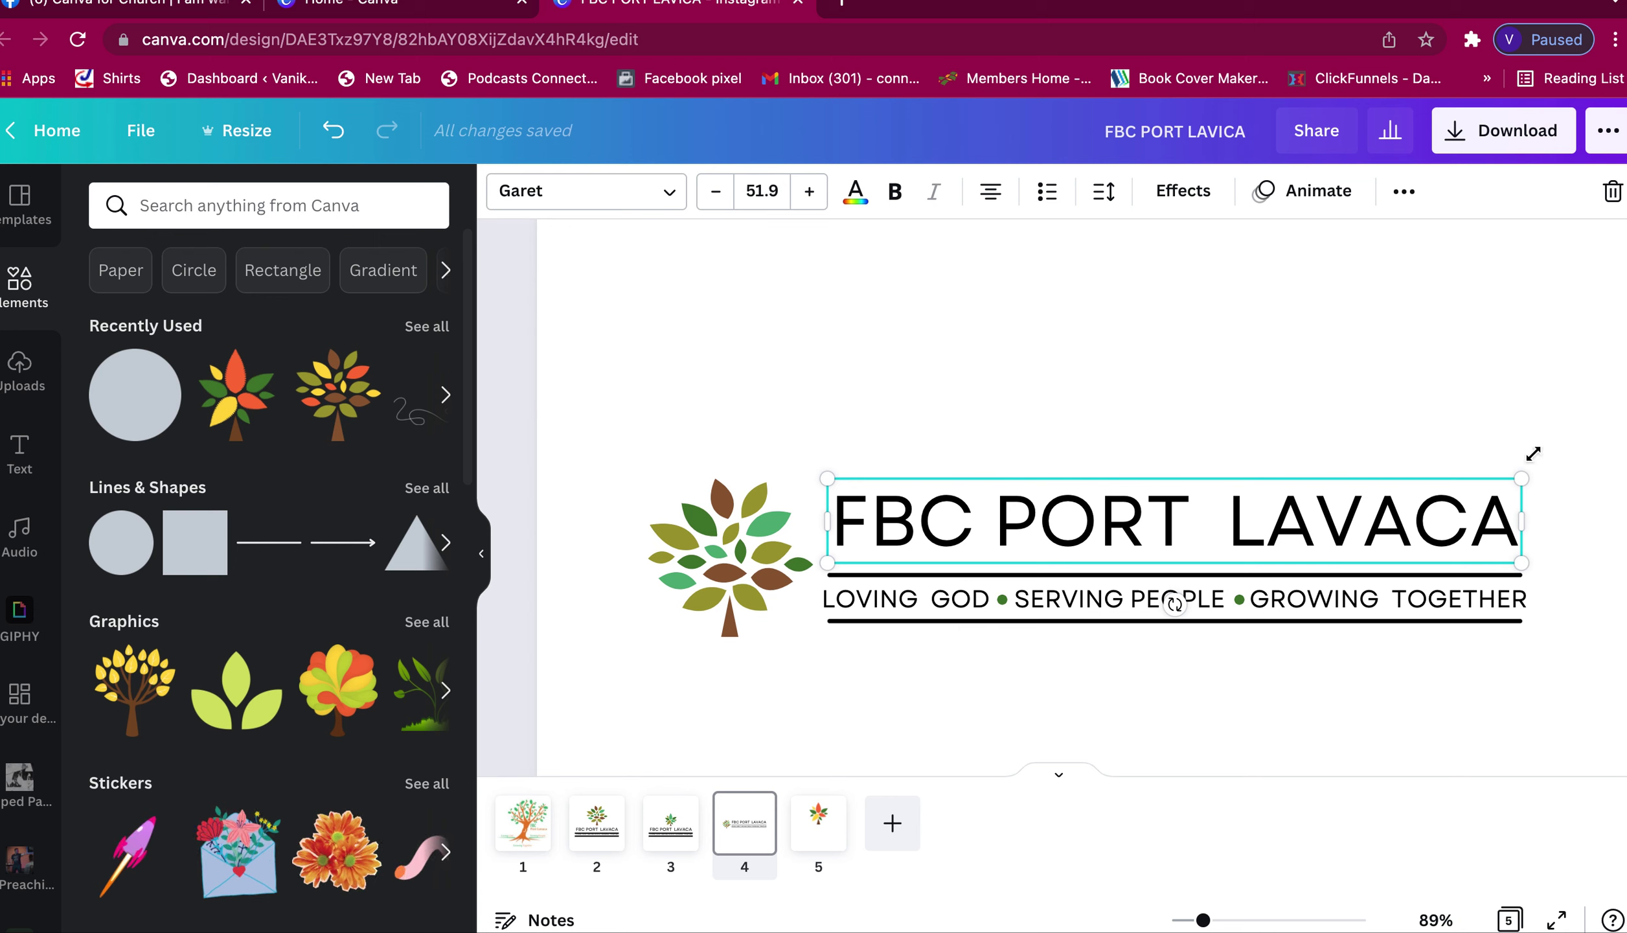
pyautogui.moveTo(1528, 469); pyautogui.dragTo(1528, 468)
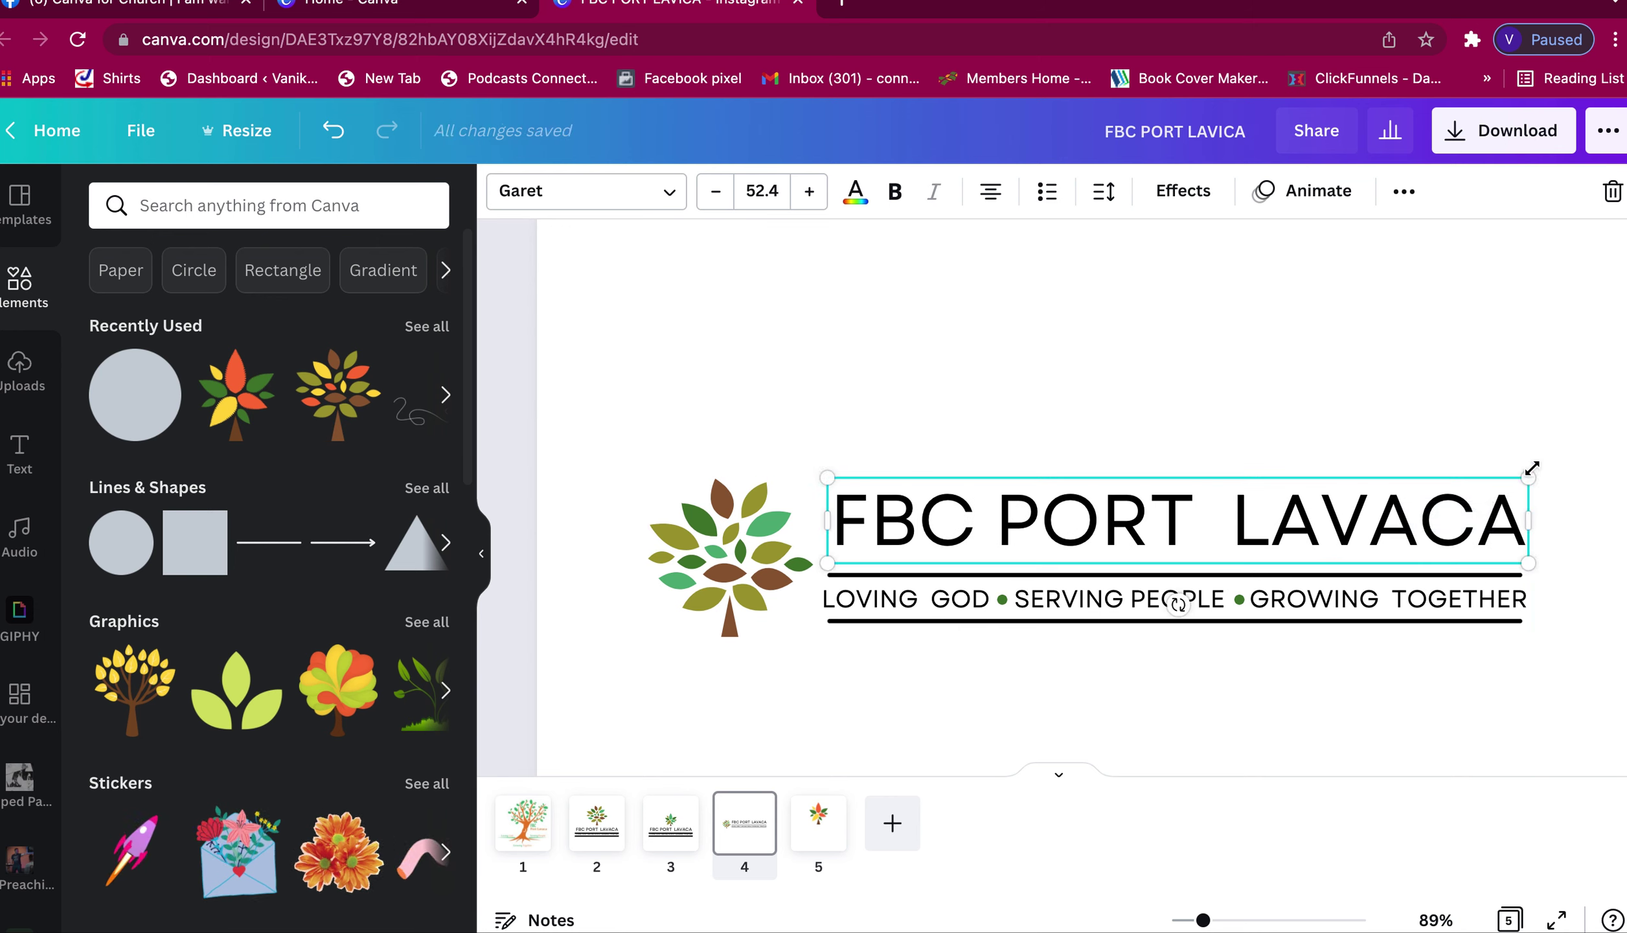
pyautogui.moveTo(823, 476); pyautogui.dragTo(813, 474)
# - Enlarge the tree to about 168×161 and shift it left beside the text
pyautogui.click(727, 551)
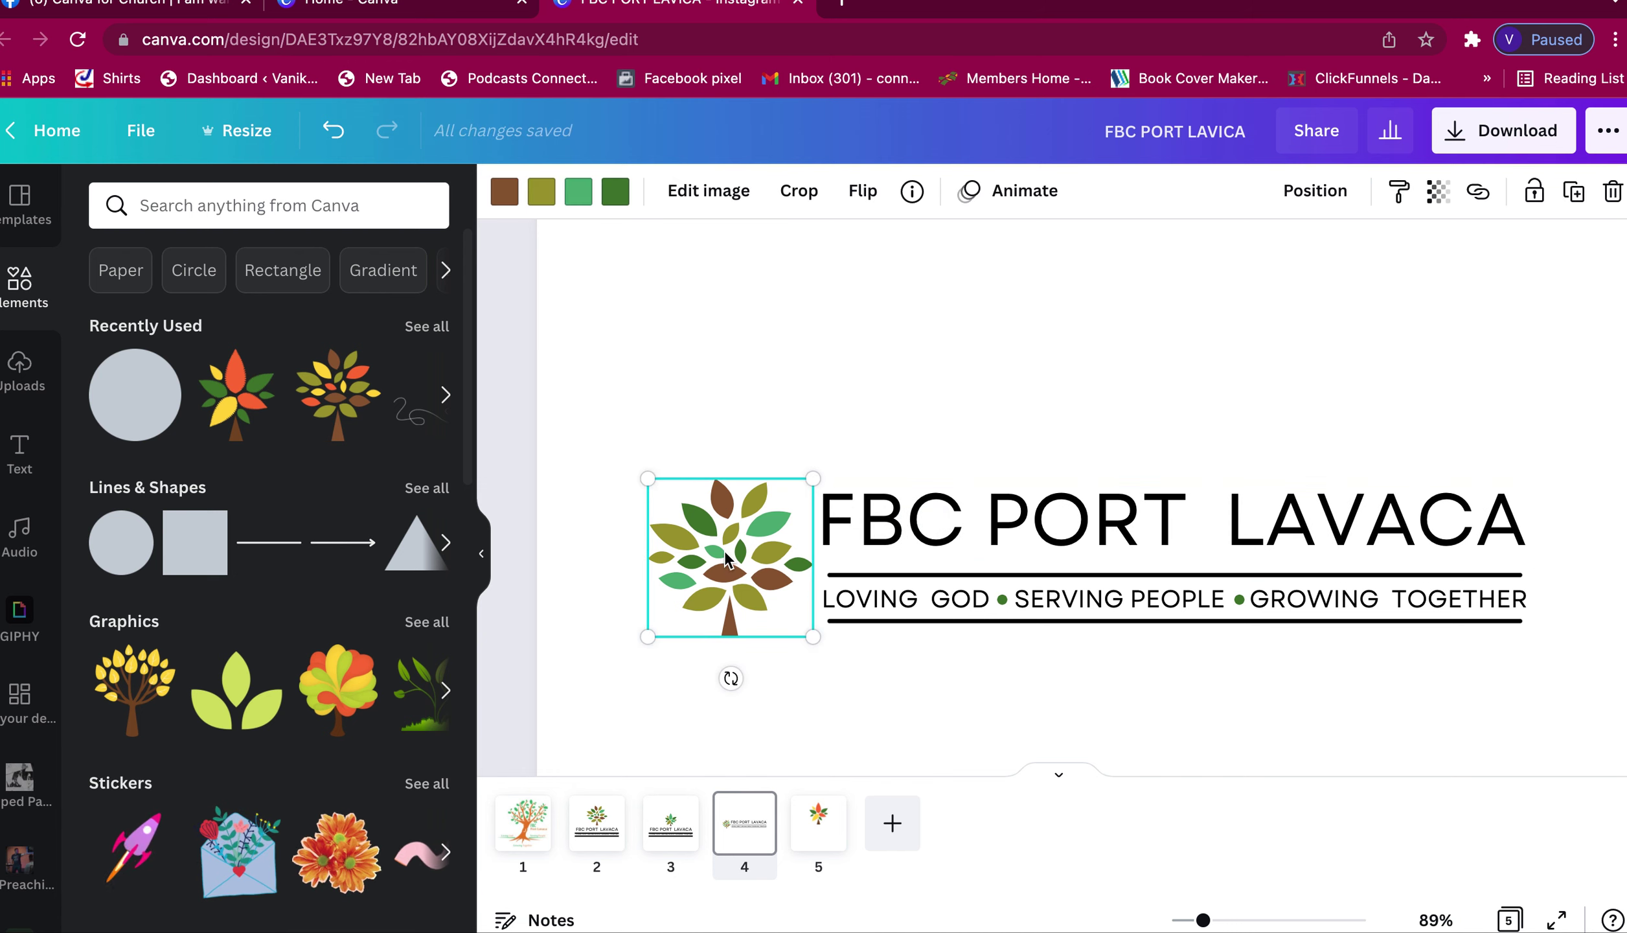
pyautogui.moveTo(632, 468); pyautogui.dragTo(628, 470)
pyautogui.moveTo(717, 576); pyautogui.dragTo(705, 576)
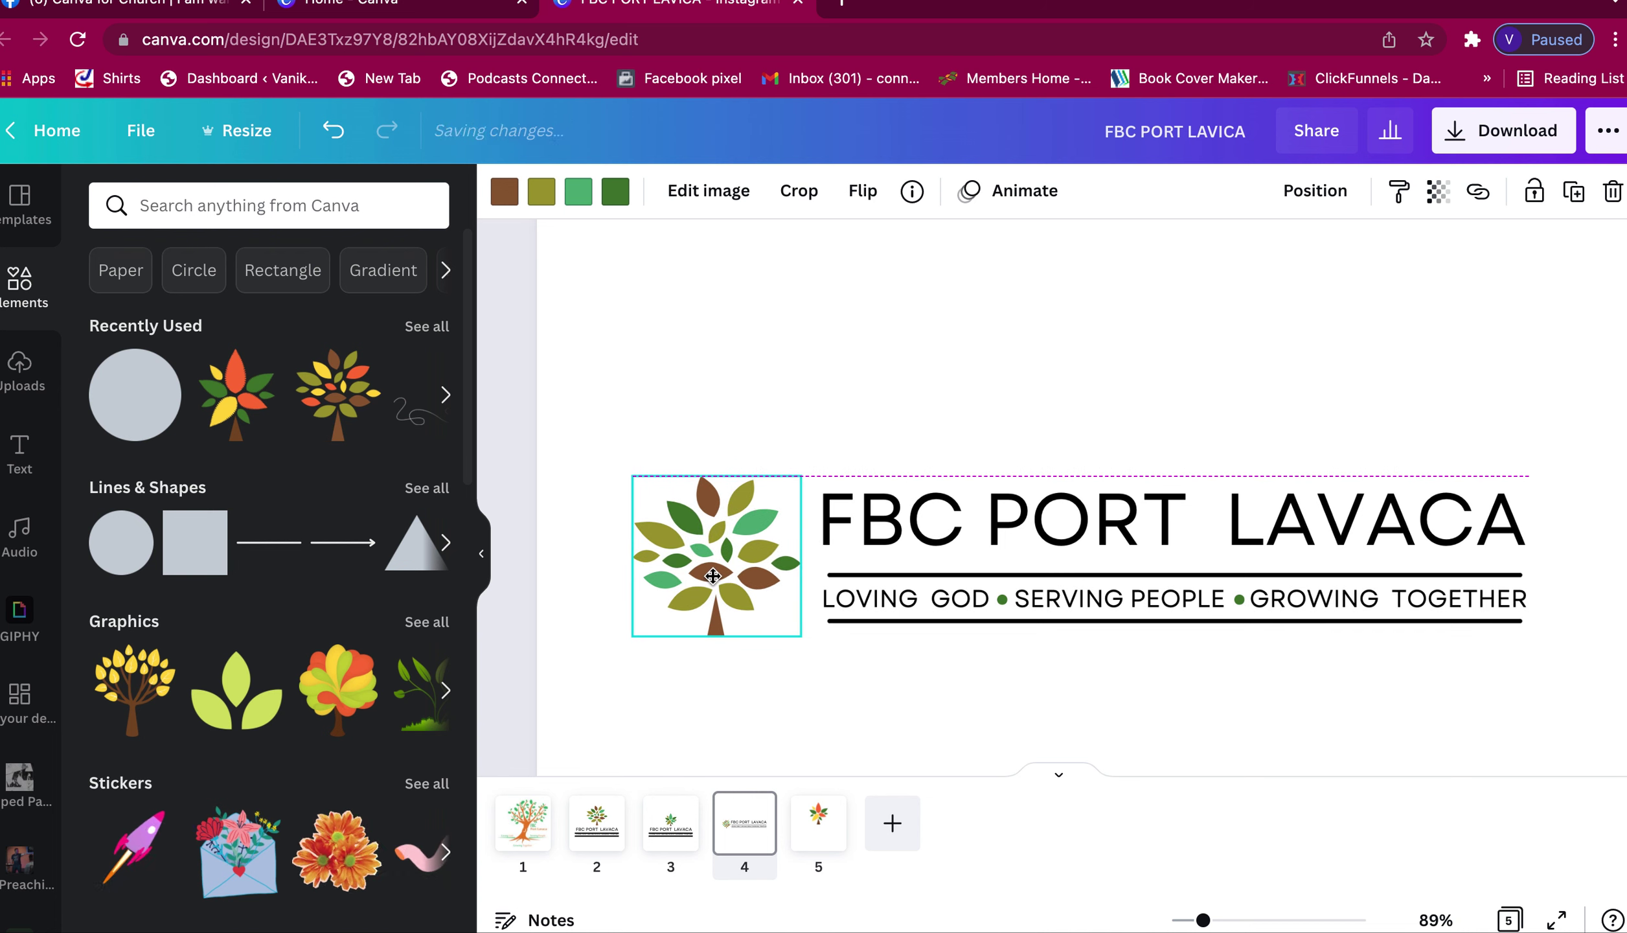
pyautogui.click(889, 726)
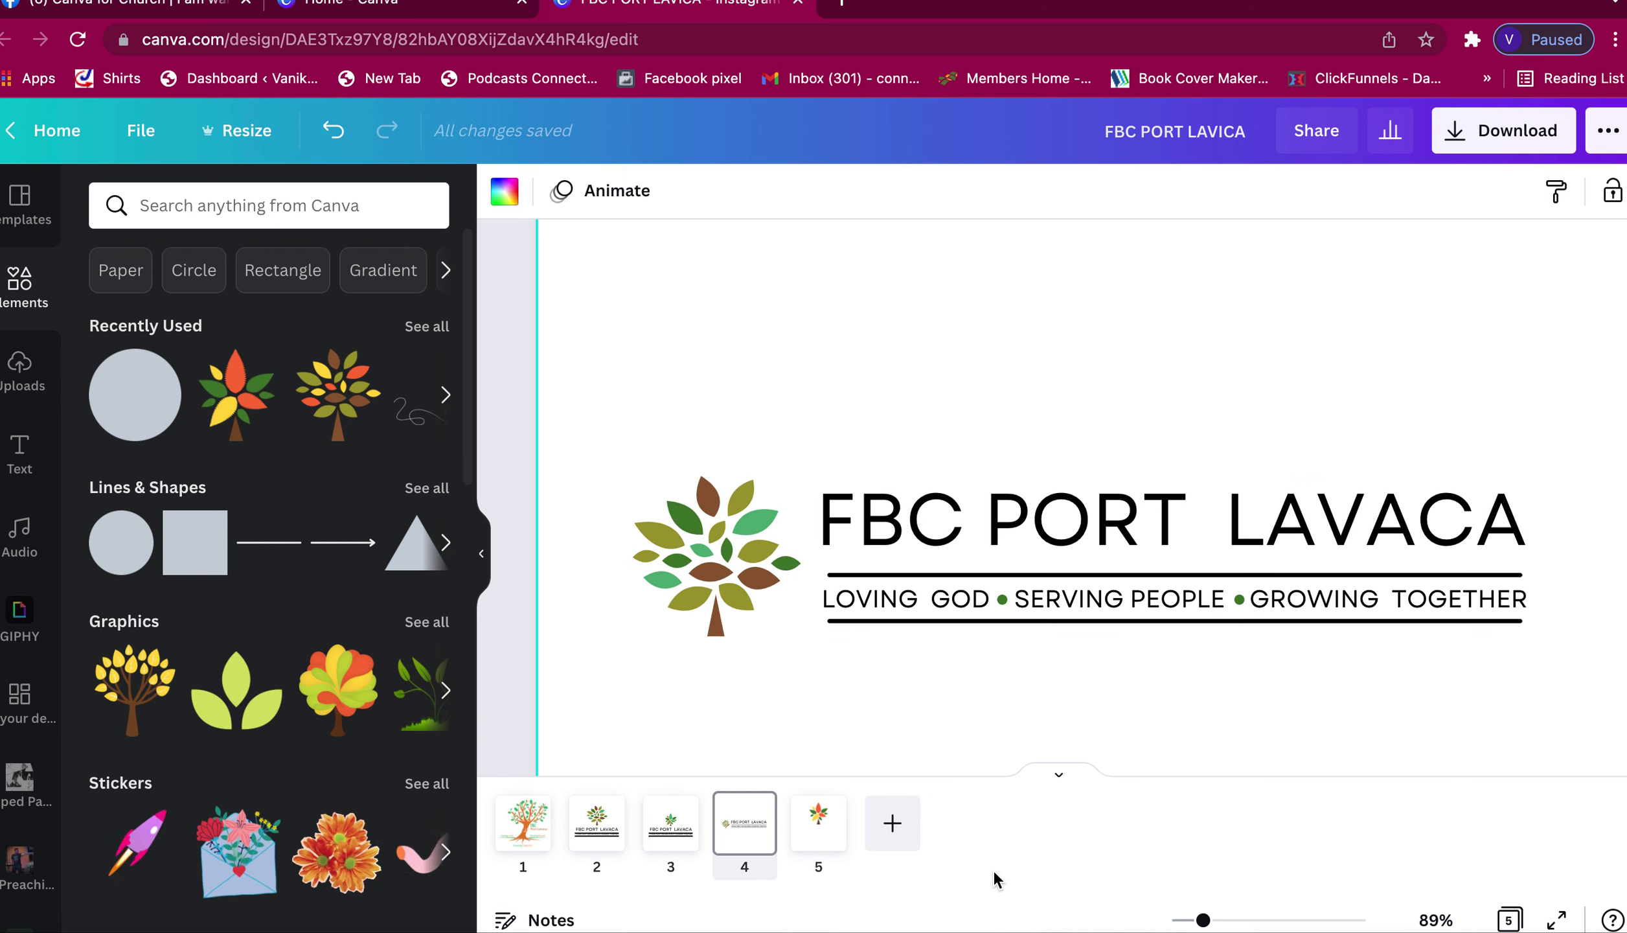
pyautogui.moveTo(1208, 924); pyautogui.dragTo(1195, 926)
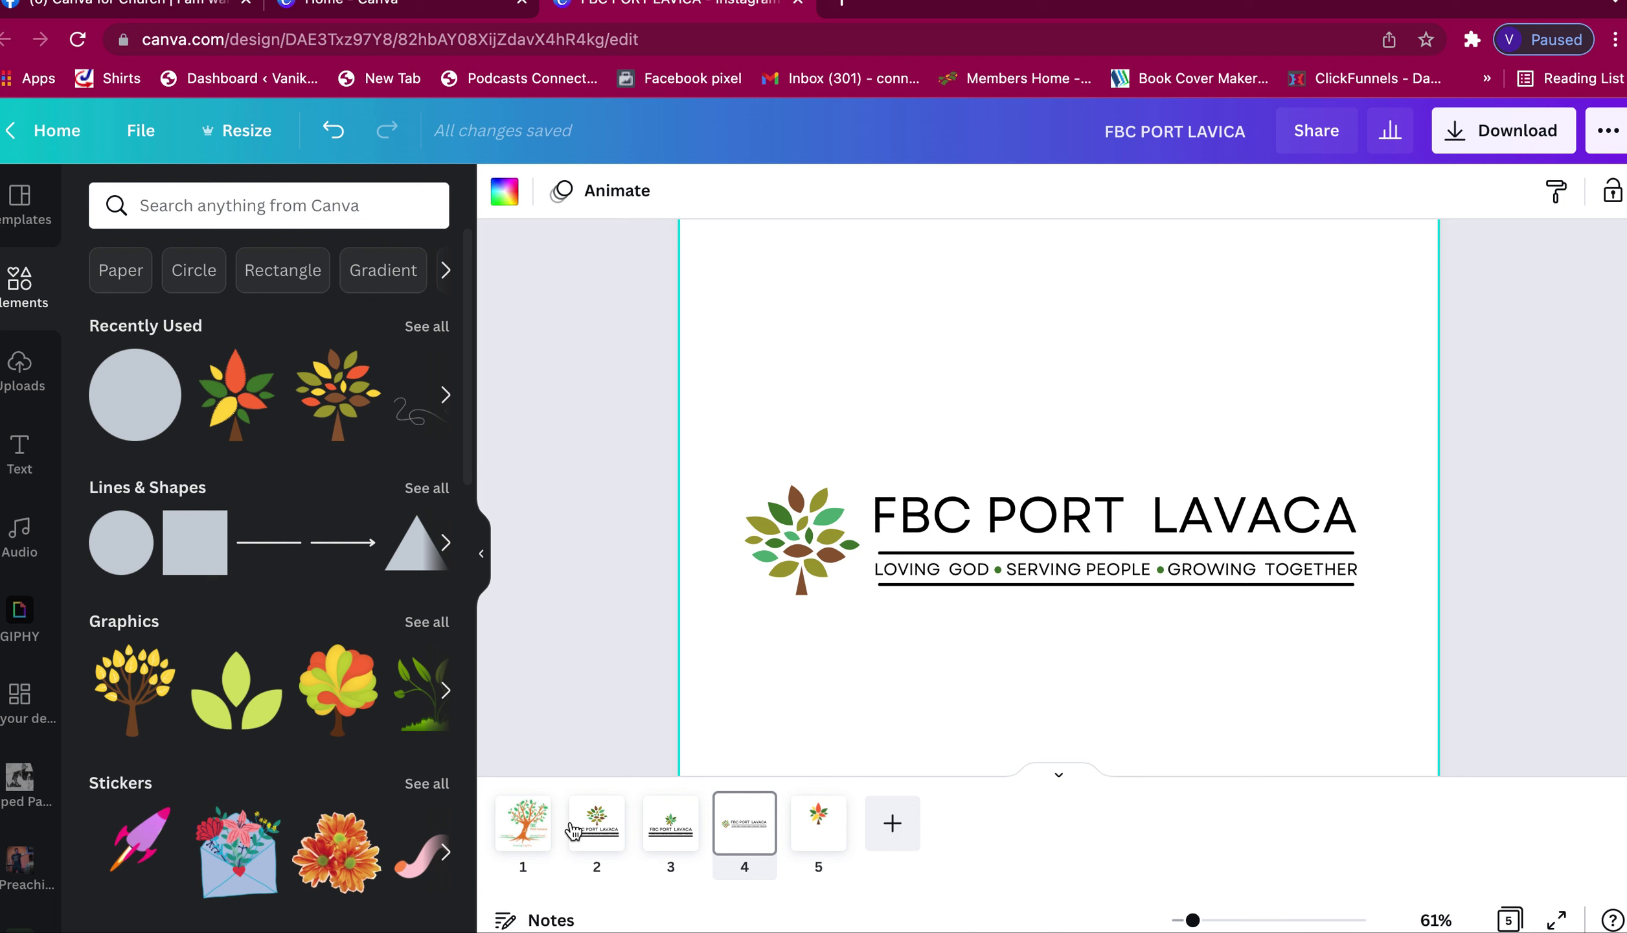
# - Widen page 2's title to span the rules and bump the tagline font size to 22.6
pyautogui.click(591, 836)
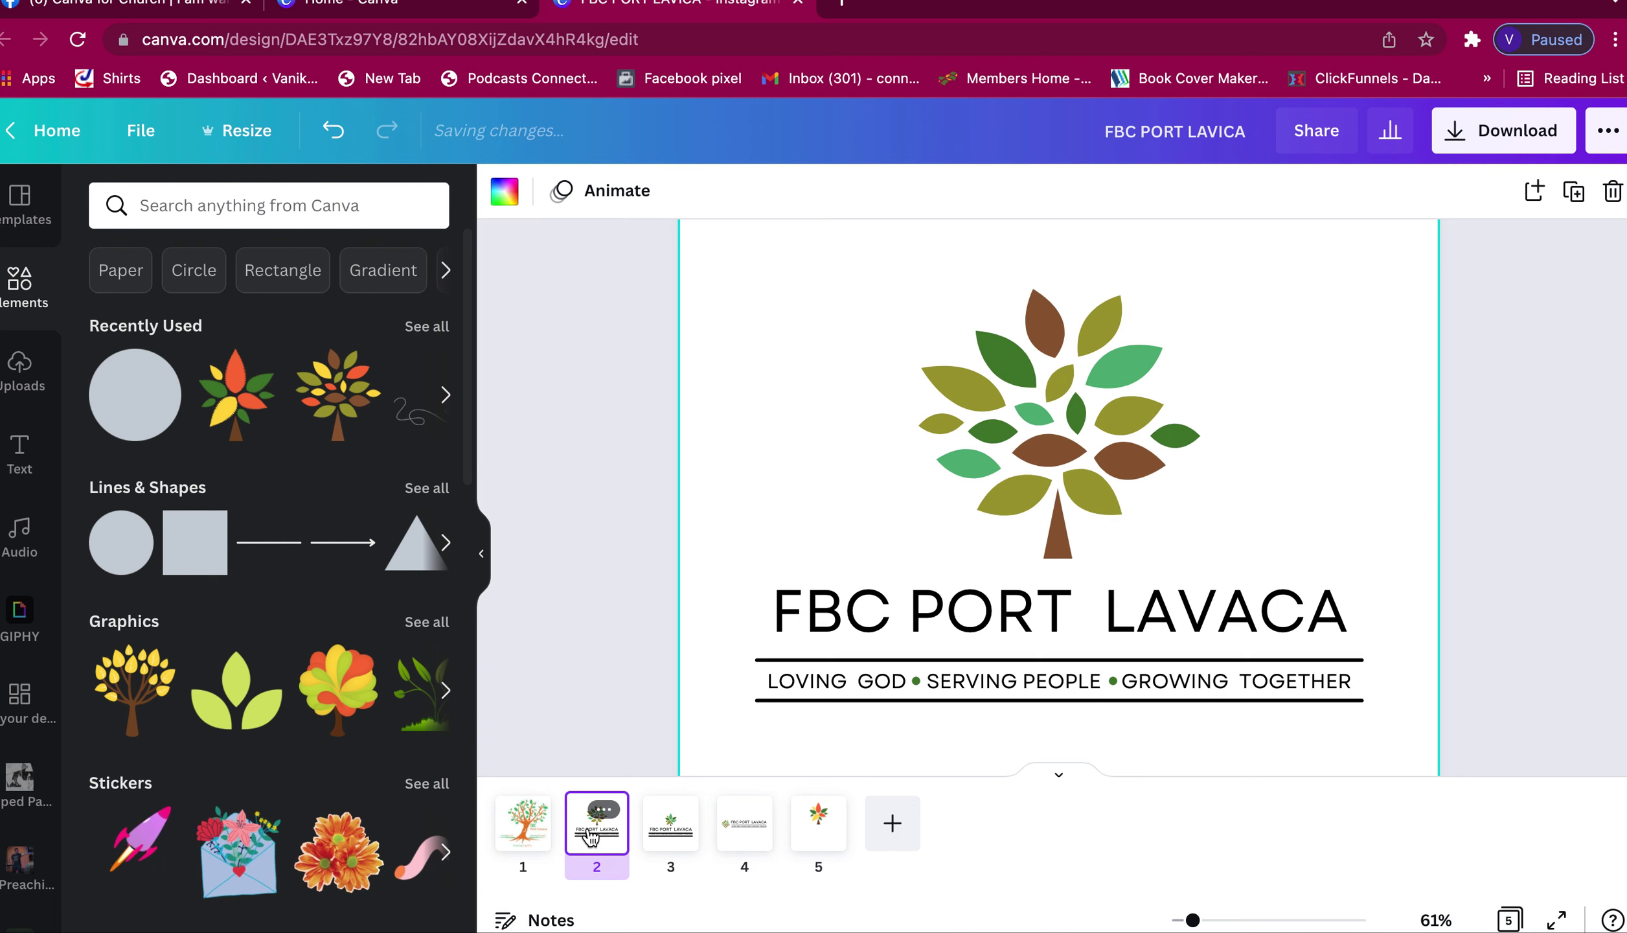
pyautogui.click(842, 625)
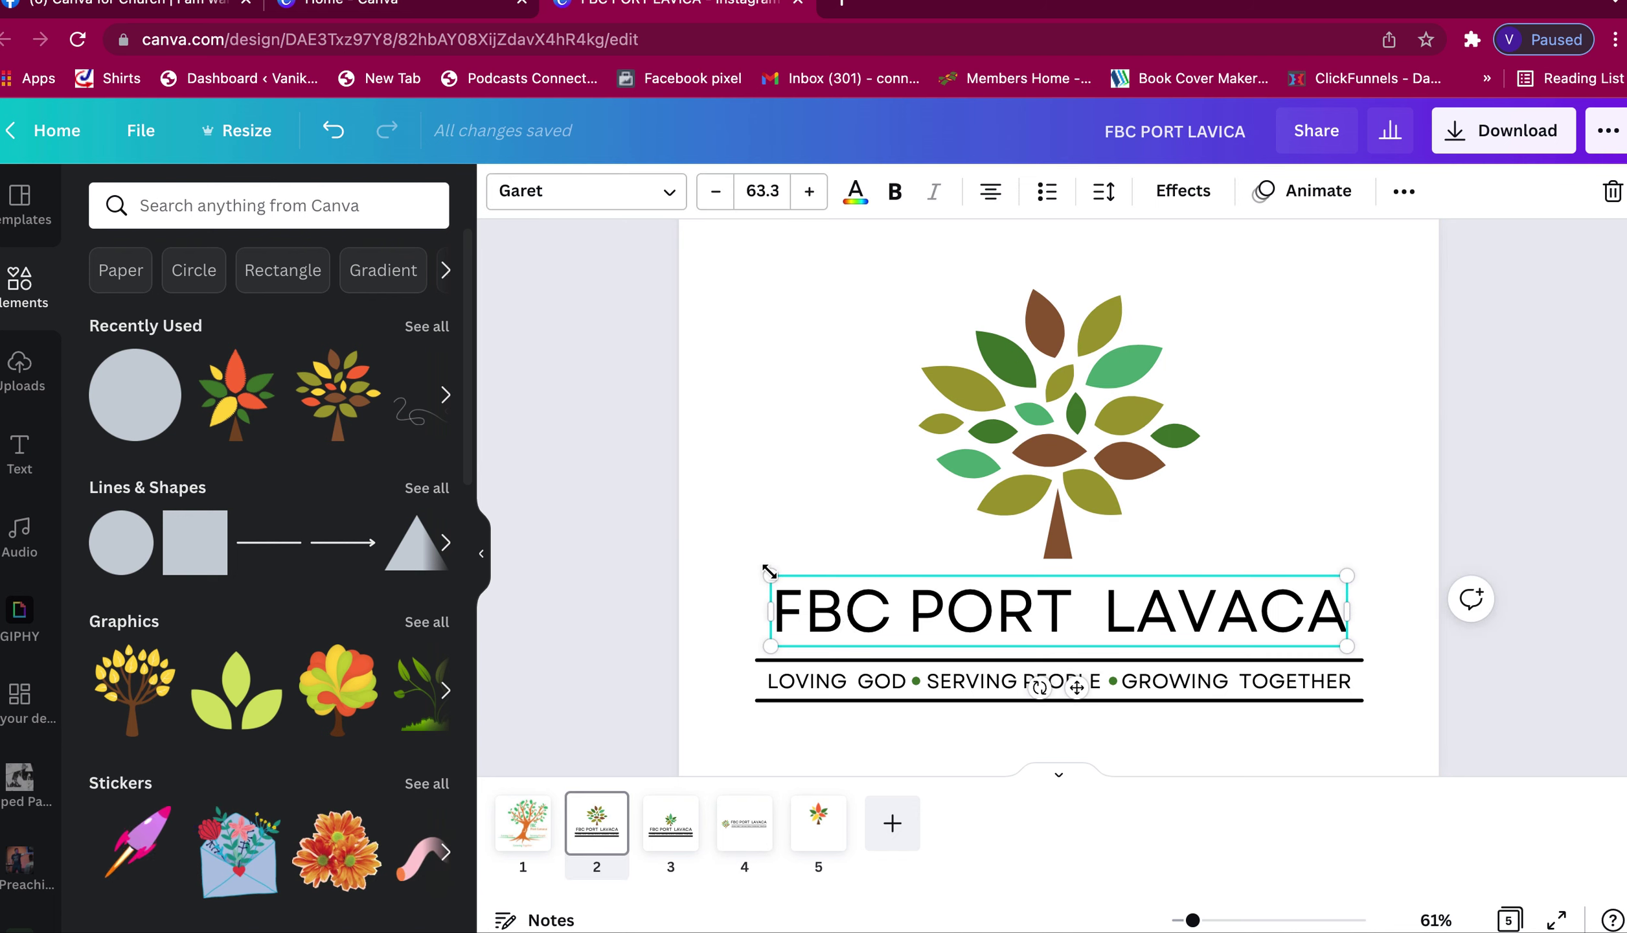
pyautogui.moveTo(768, 574); pyautogui.dragTo(752, 571)
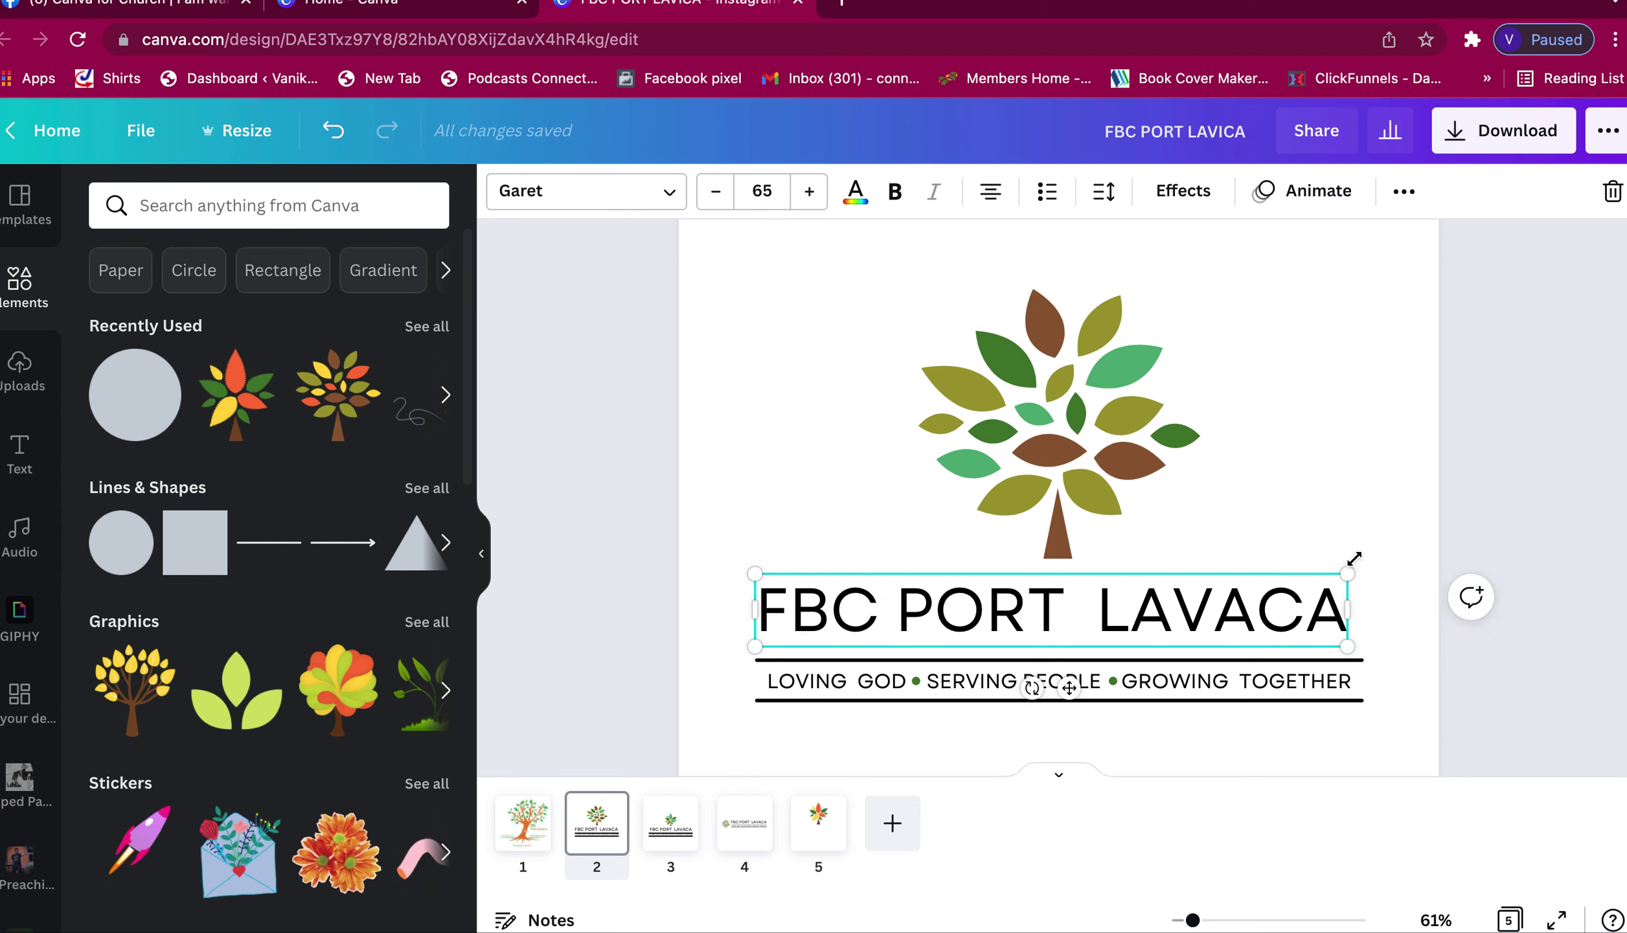
pyautogui.moveTo(1354, 560); pyautogui.dragTo(1369, 556)
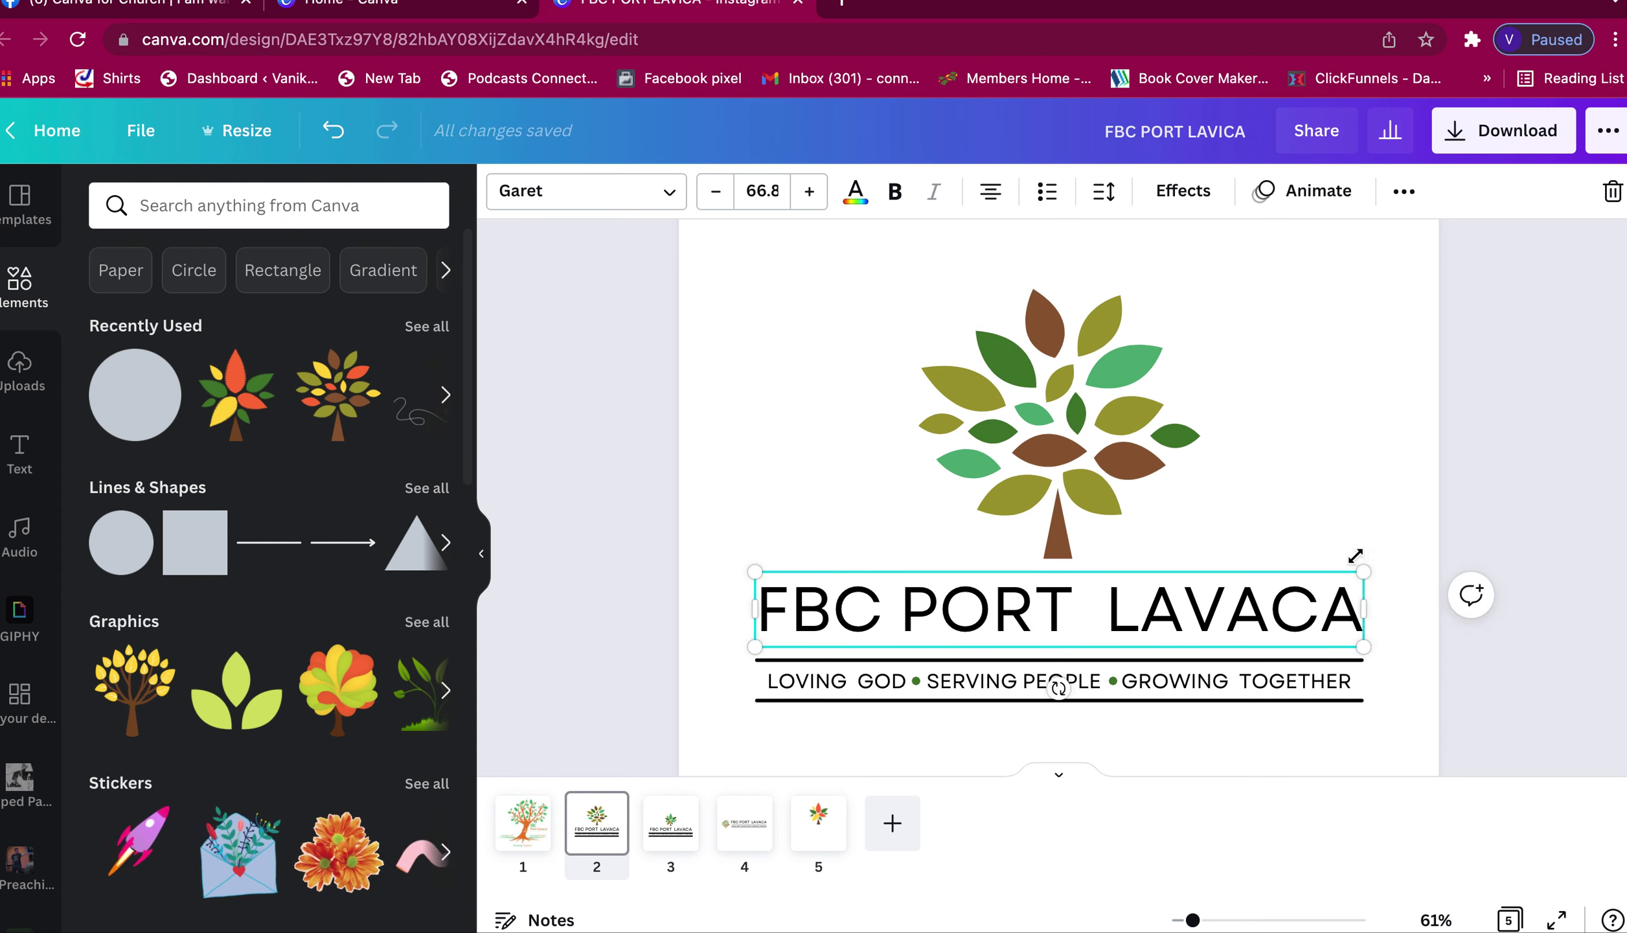
pyautogui.scroll(-1, 1056, 687)
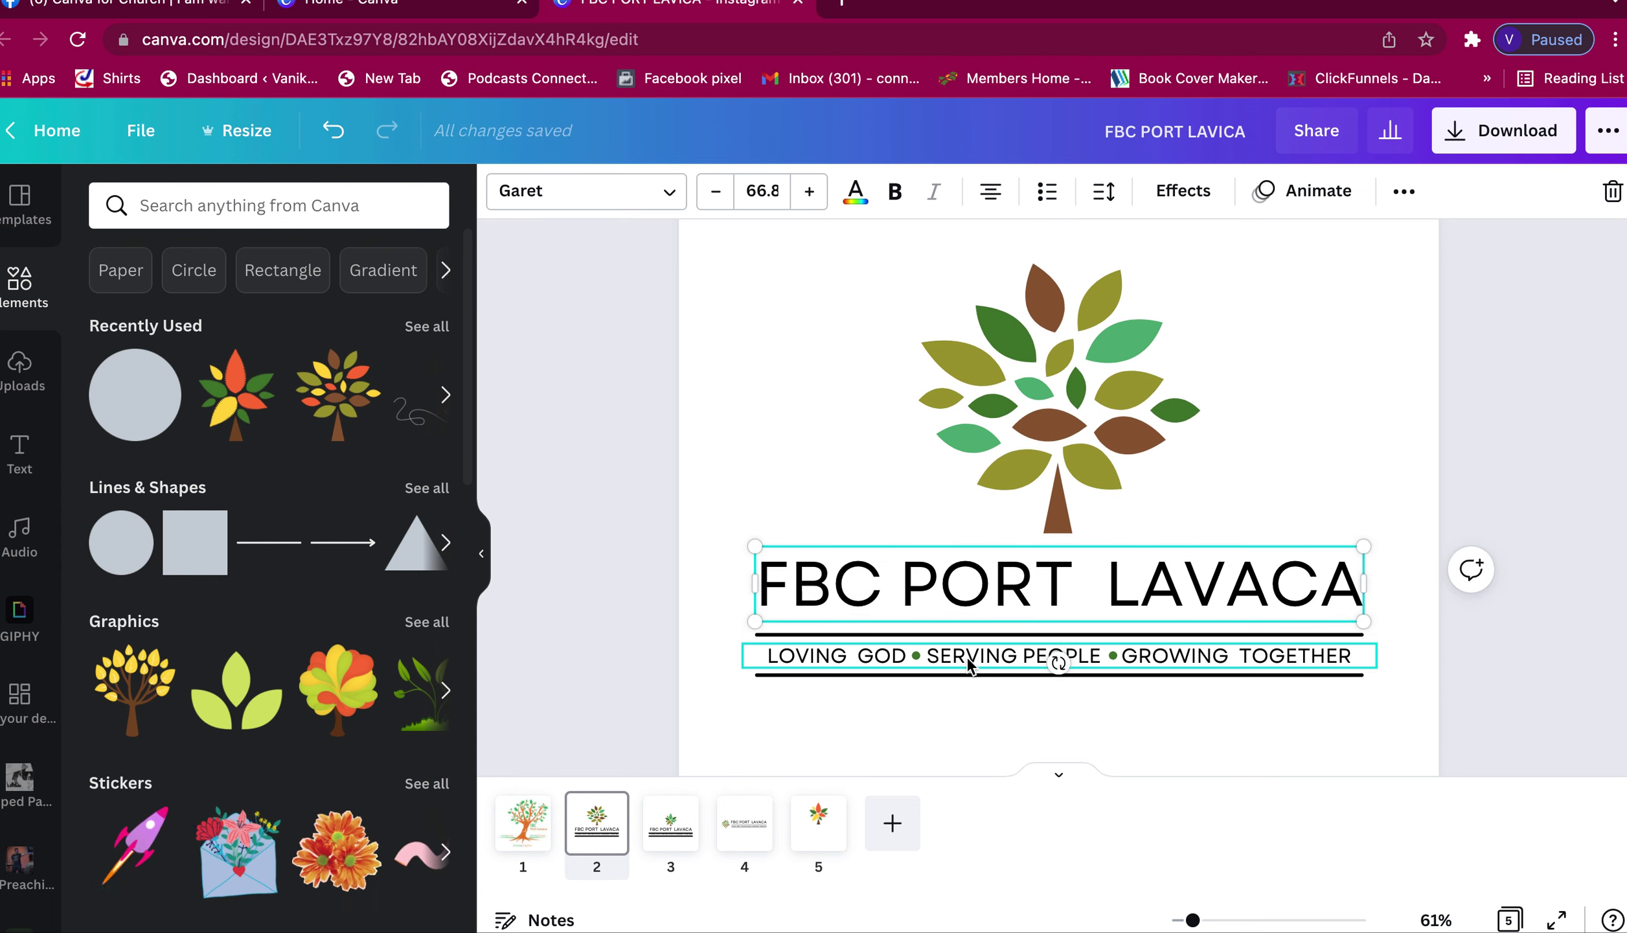
pyautogui.click(898, 662)
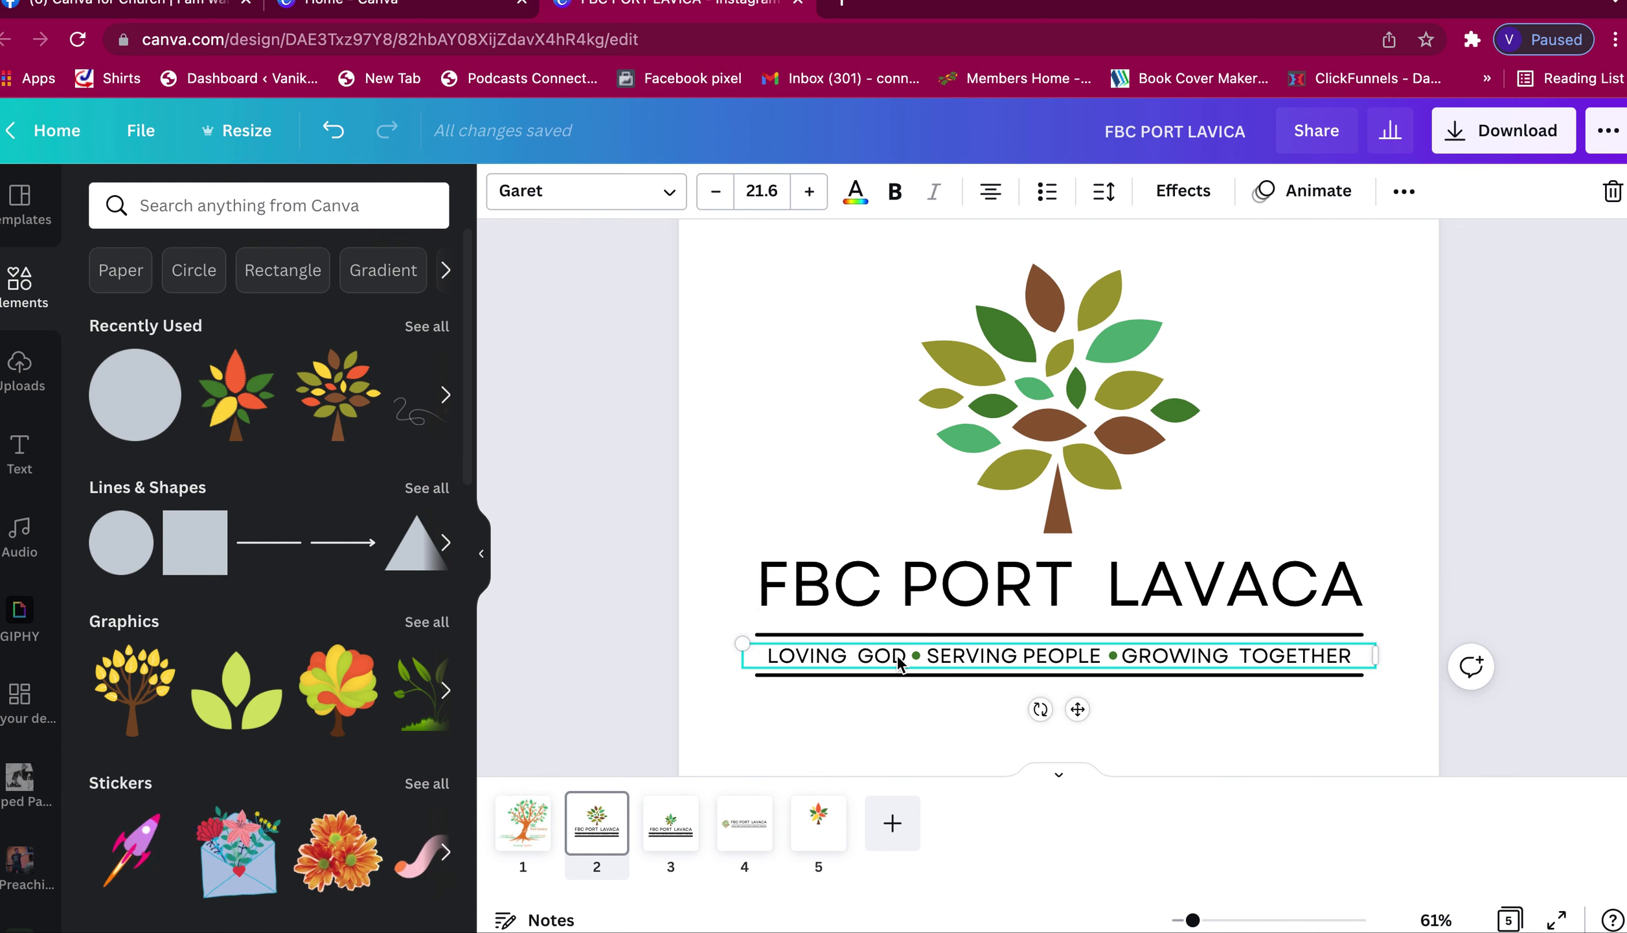
pyautogui.click(811, 192)
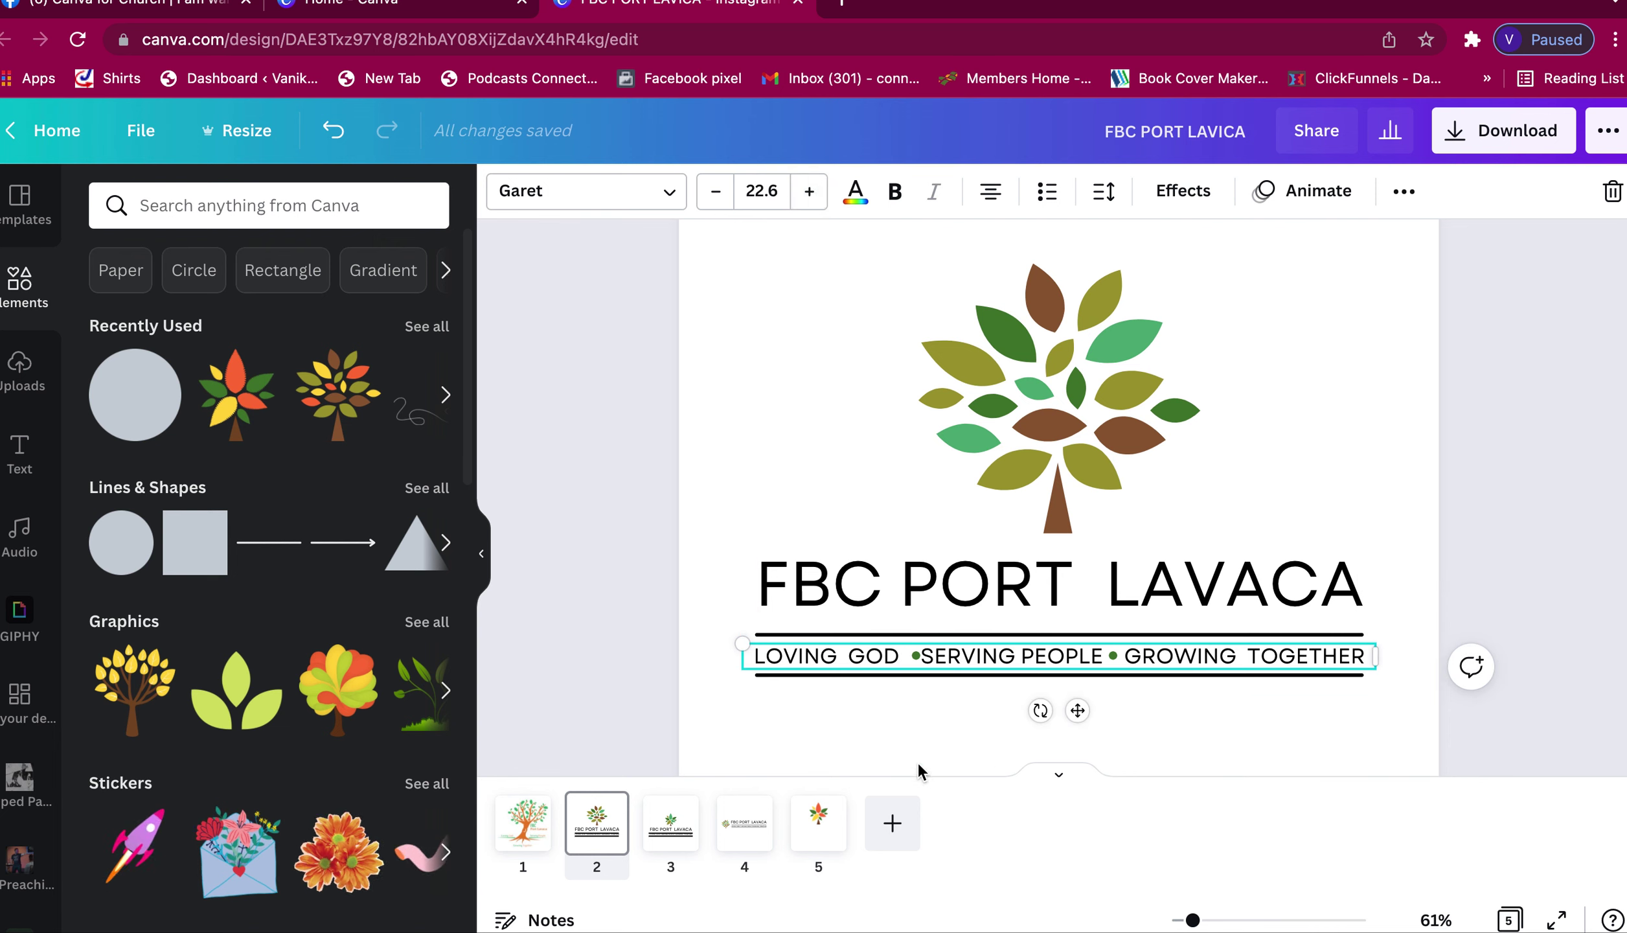
# - Centre both green dots between GOD and SERVING and after PEOPLE
pyautogui.moveTo(1193, 920); pyautogui.dragTo(1206, 920)
pyautogui.scroll(-3, 1229, 618)
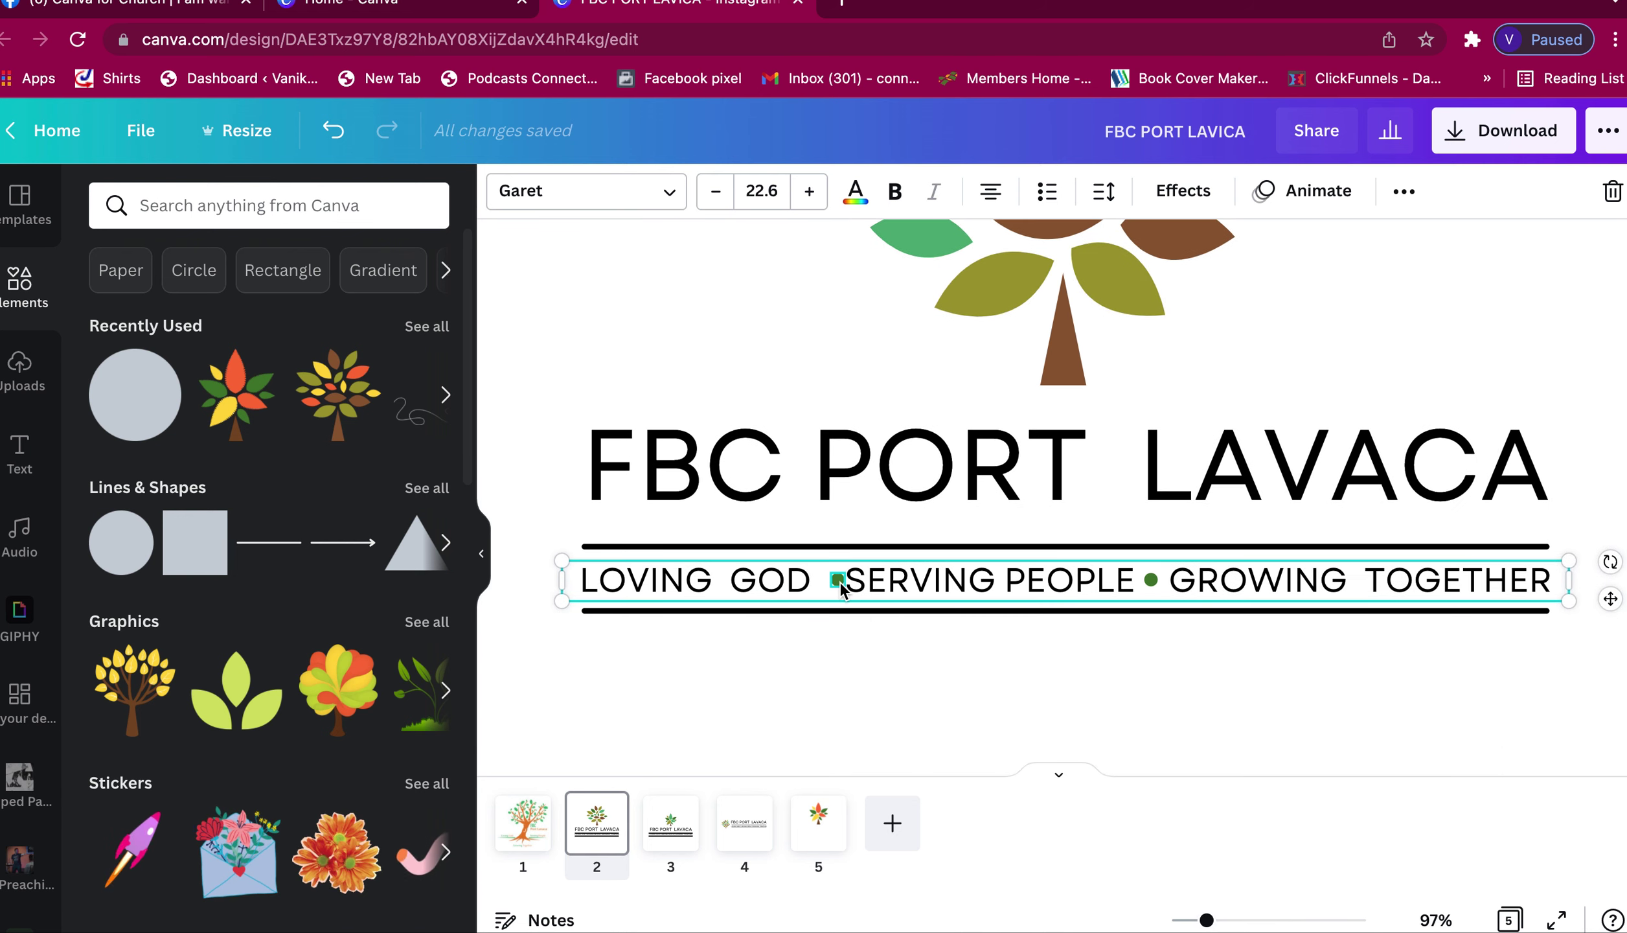
pyautogui.click(839, 581)
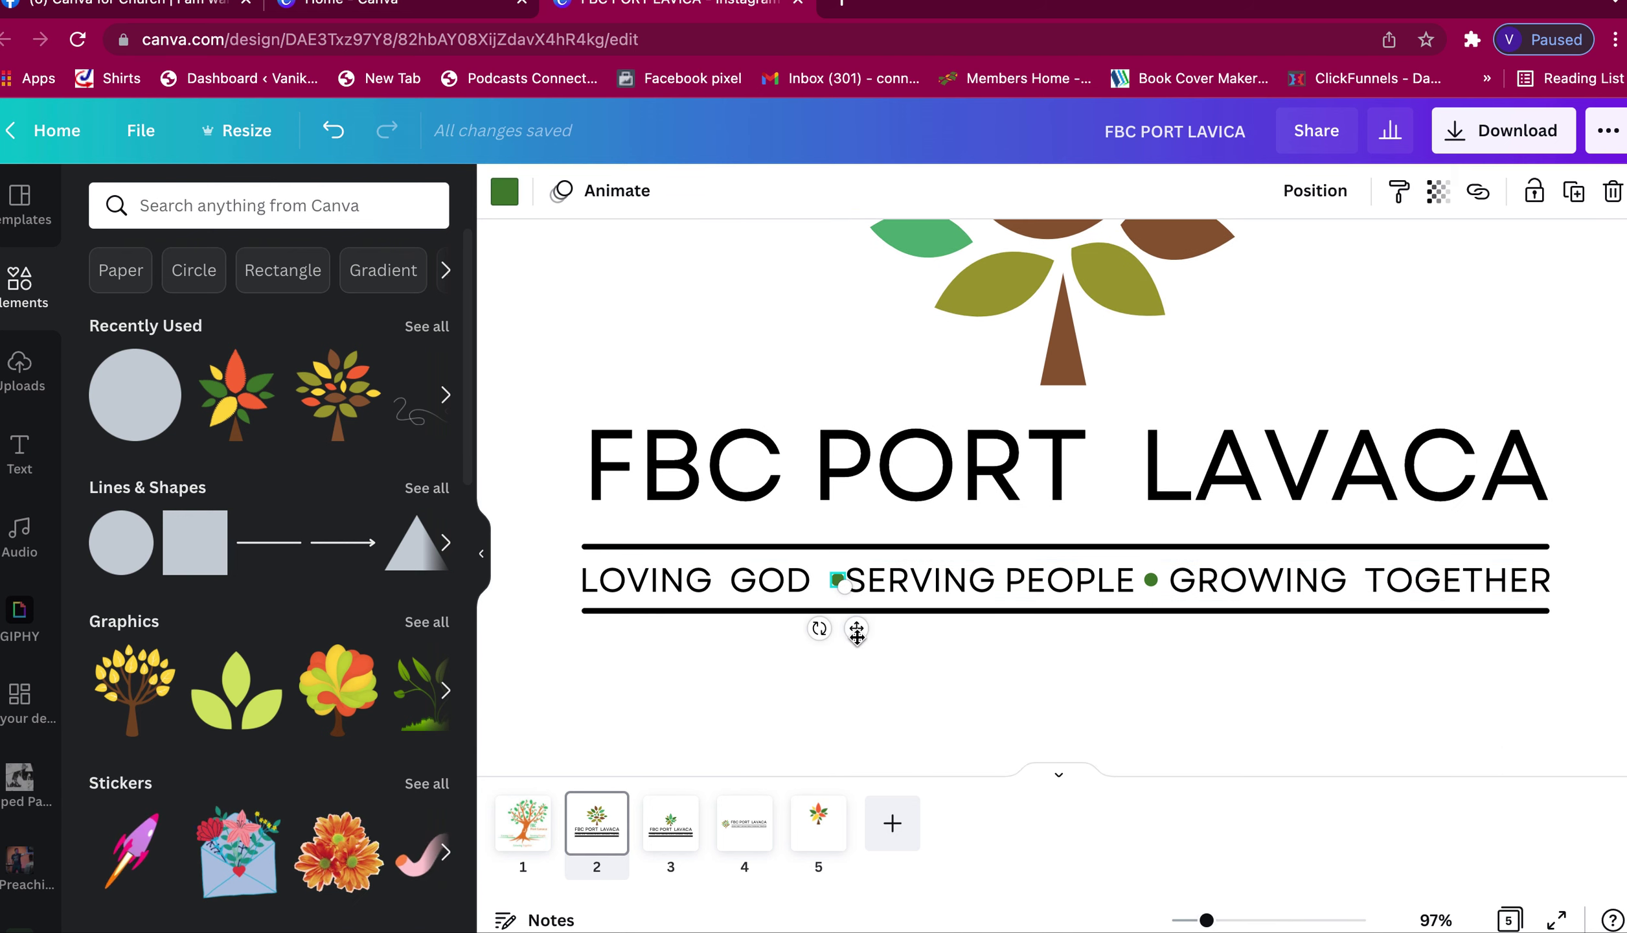
pyautogui.moveTo(857, 631); pyautogui.dragTo(845, 631)
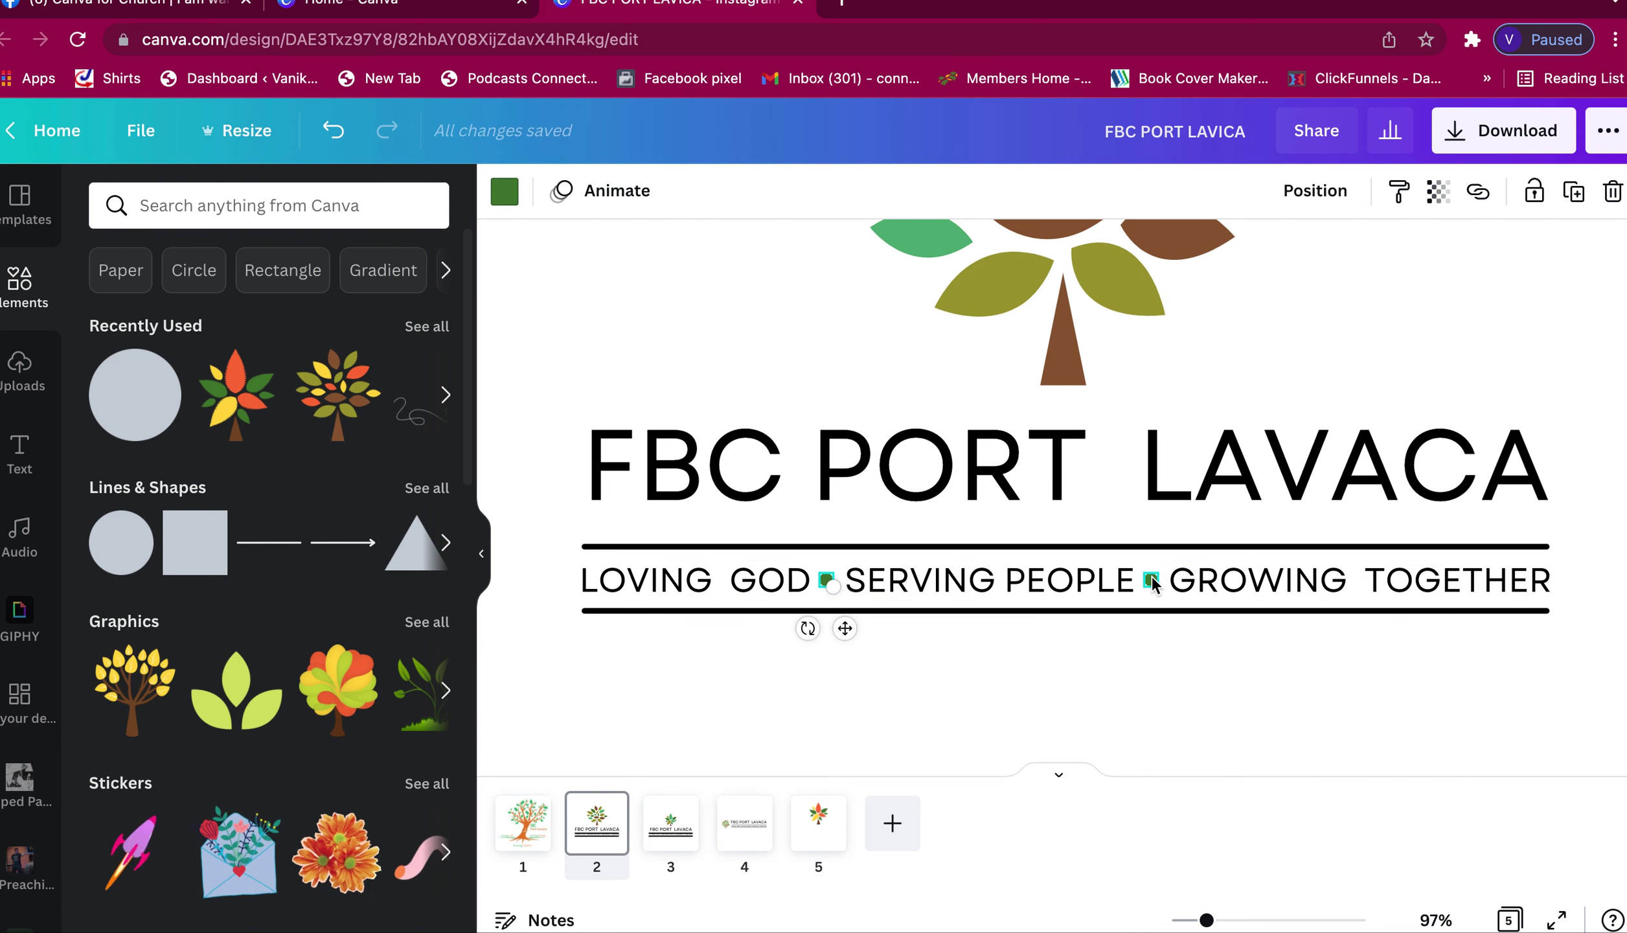
pyautogui.click(1152, 583)
pyautogui.moveTo(1152, 583); pyautogui.dragTo(1153, 576)
pyautogui.click(1070, 705)
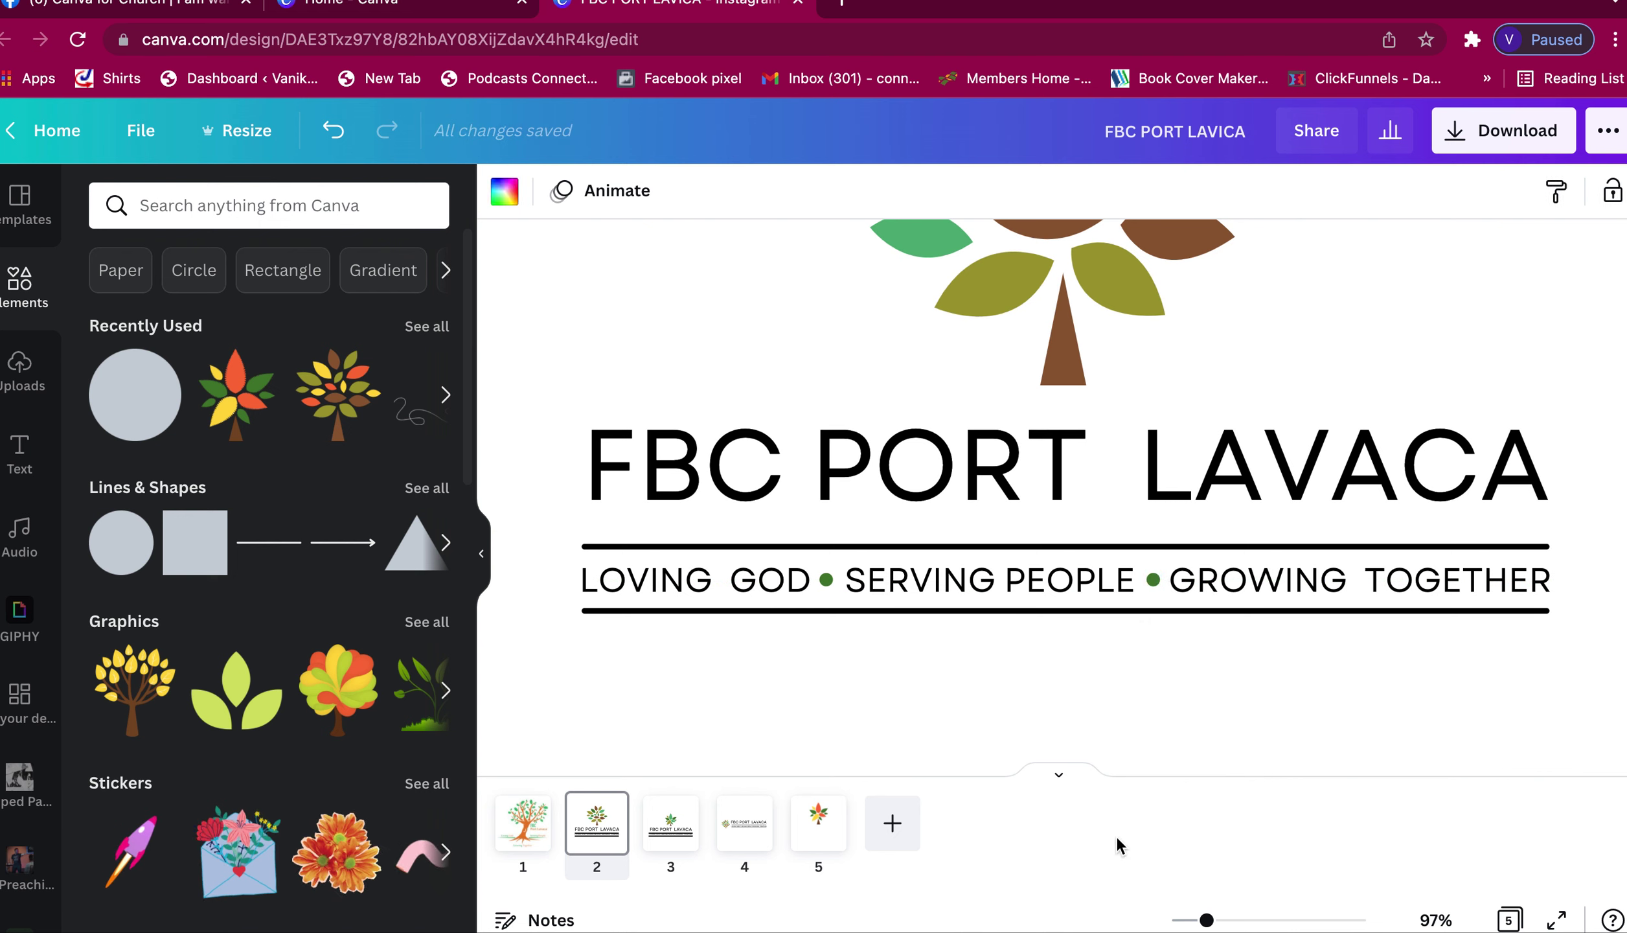
pyautogui.moveTo(1206, 923); pyautogui.dragTo(1187, 923)
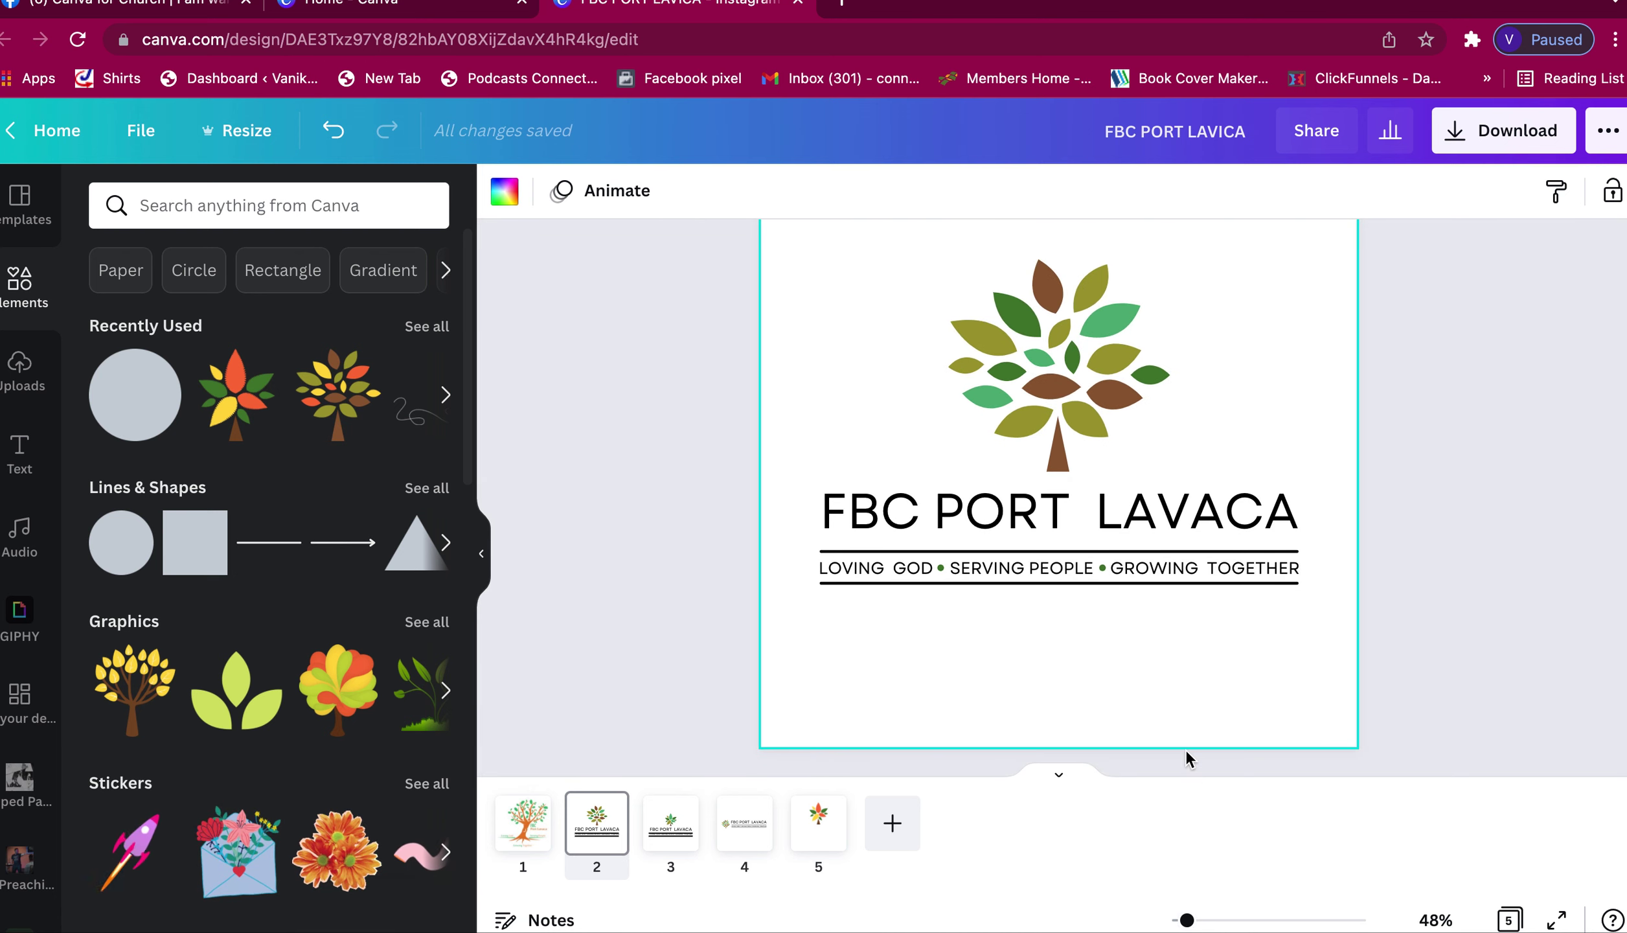
pyautogui.scroll(1, 1185, 748)
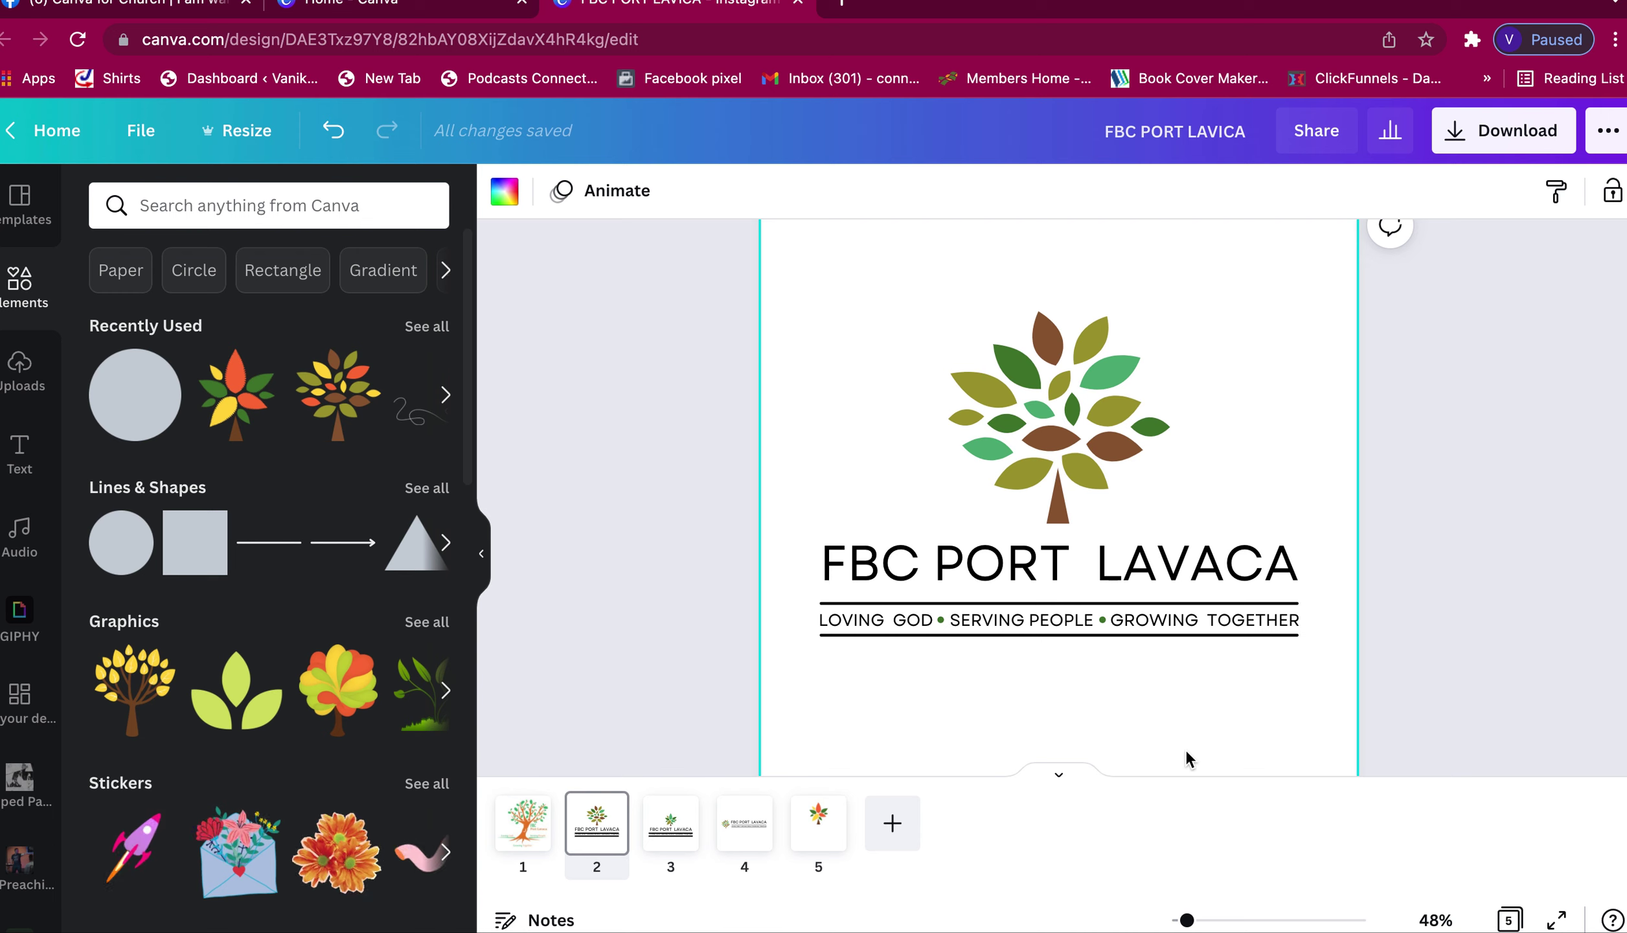